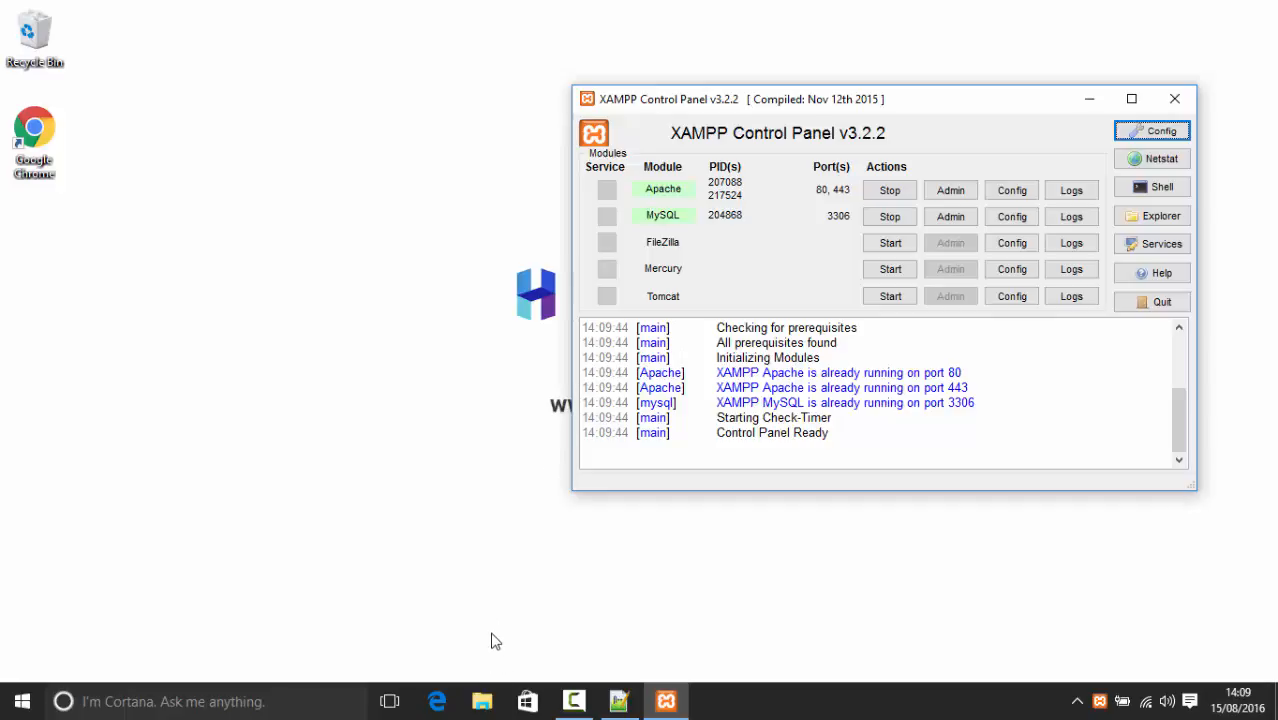
Open Google Chrome, load localhost/hintling_tutorial and maximize the browser window
{"action": "double_click", "coordinate": [34, 135]}
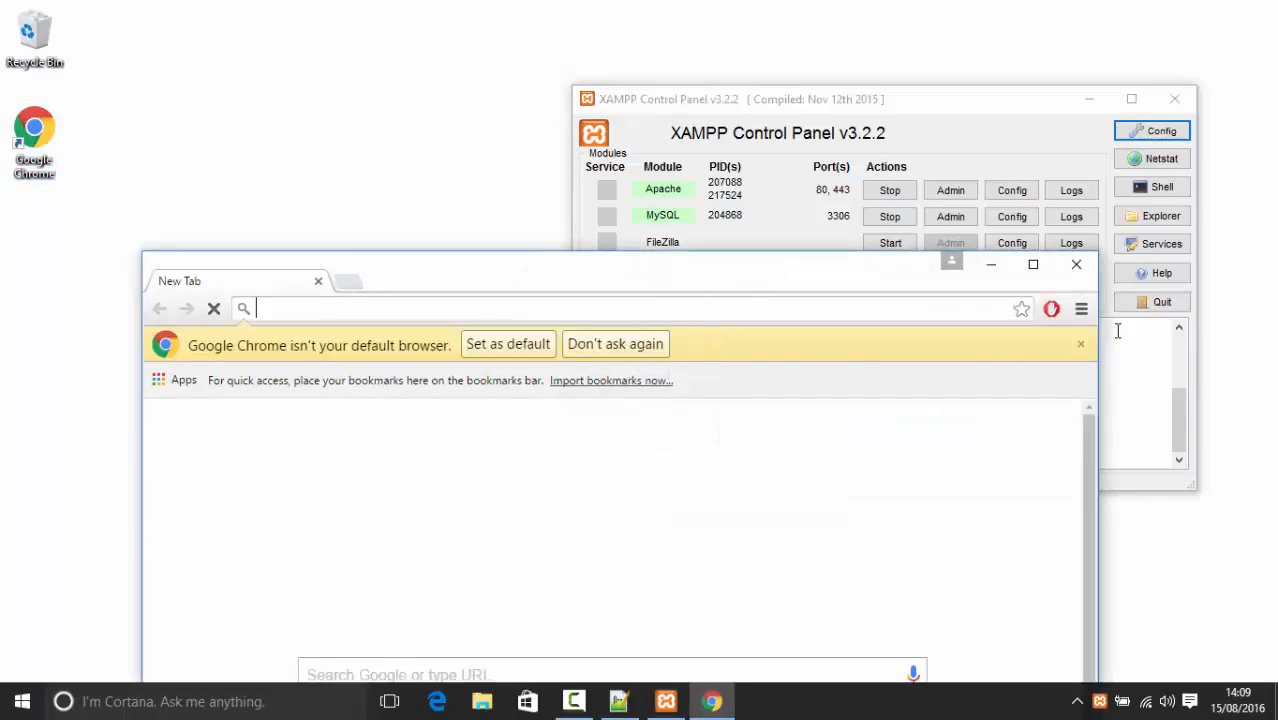
{"action": "left_click", "coordinate": [1080, 343]}
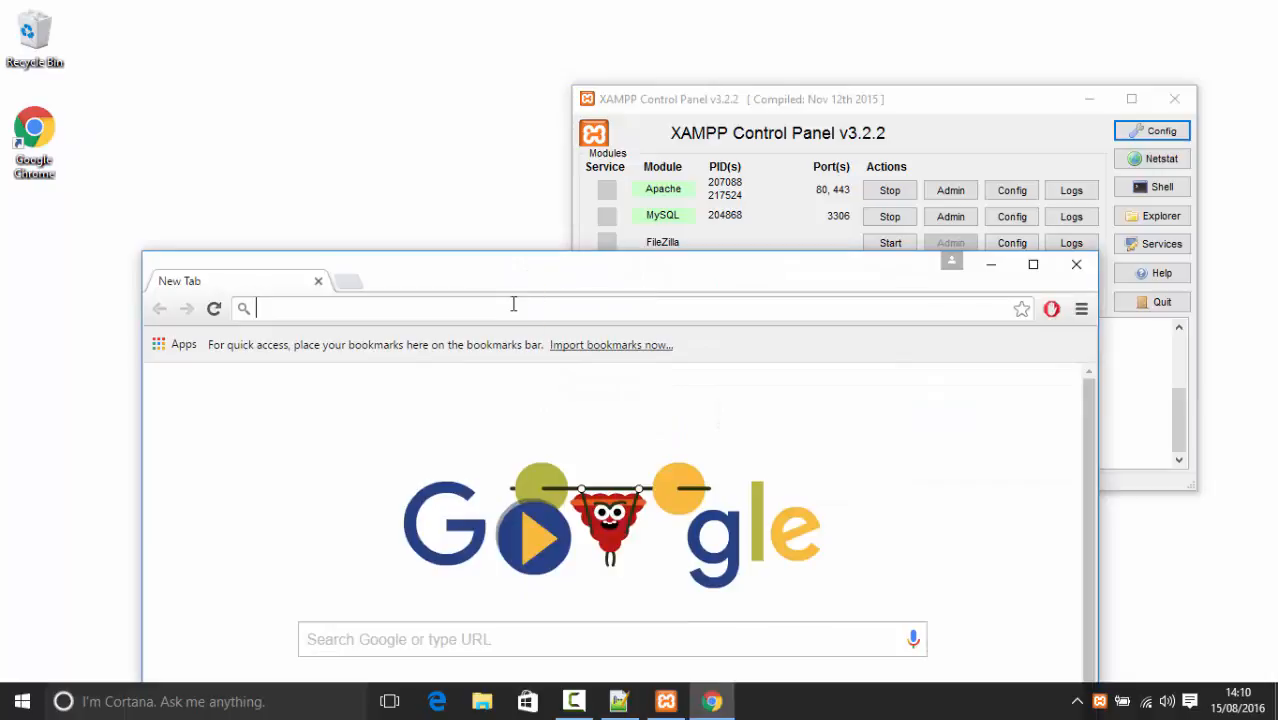
{"action": "type", "text": "local"}
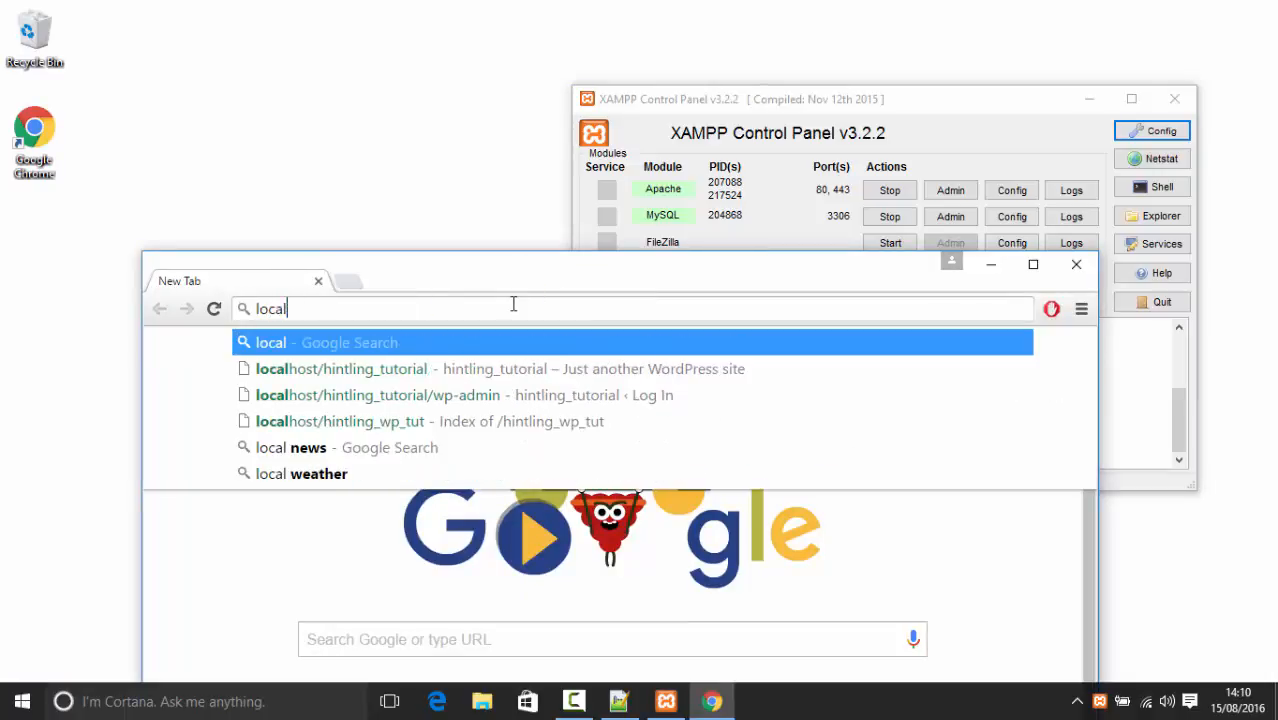
{"action": "type", "text": "host/"}
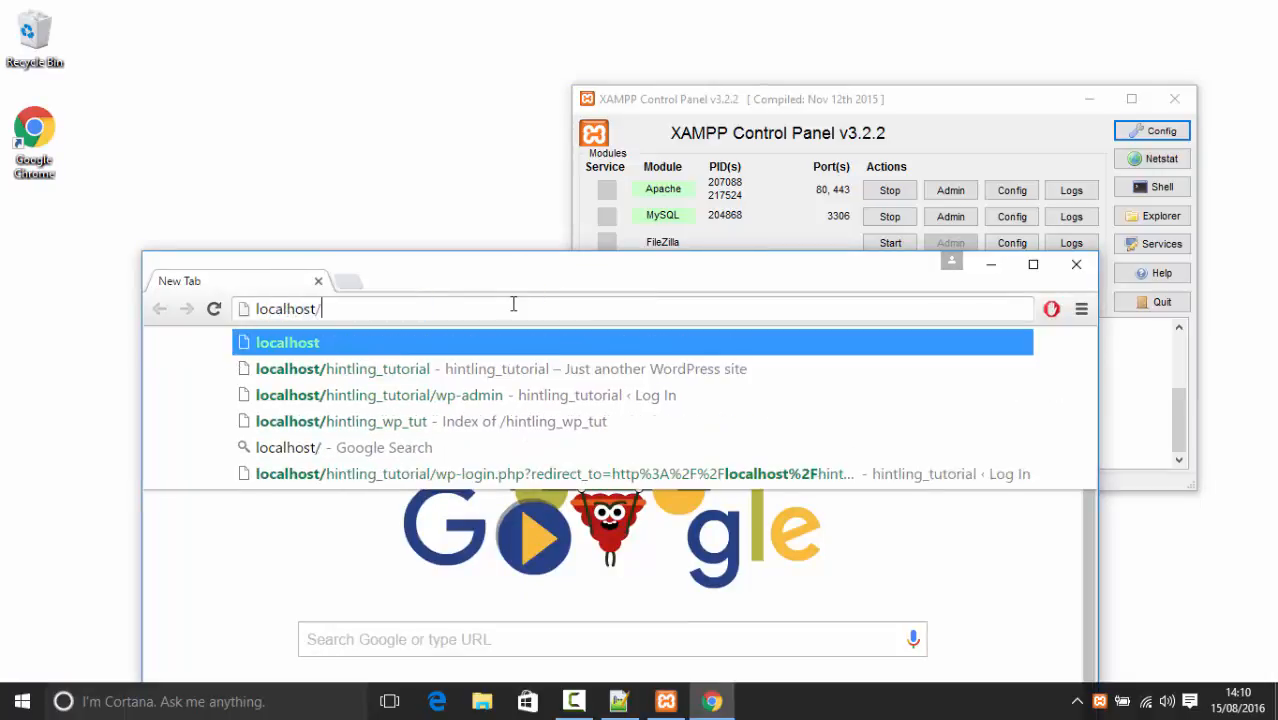
{"action": "key", "text": "Down"}
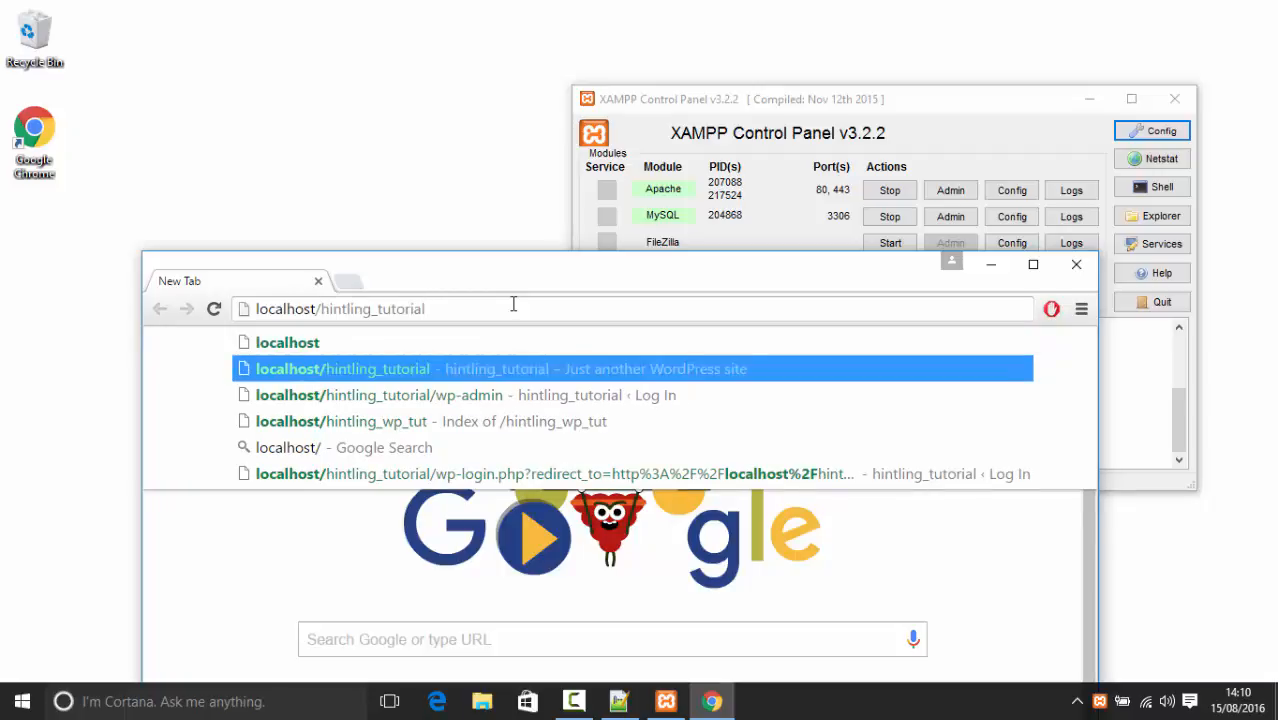
{"action": "key", "text": "Return"}
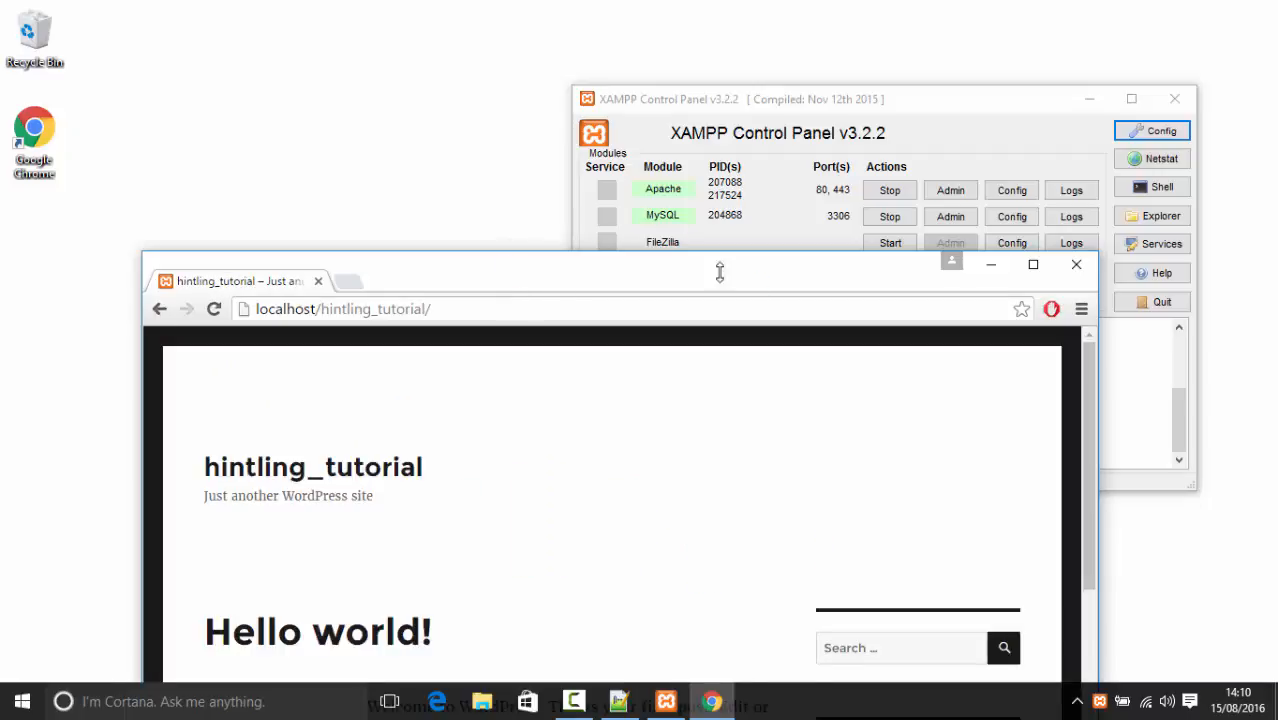
{"action": "left_click_drag", "start_coordinate": [761, 289], "coordinate": [759, 6]}
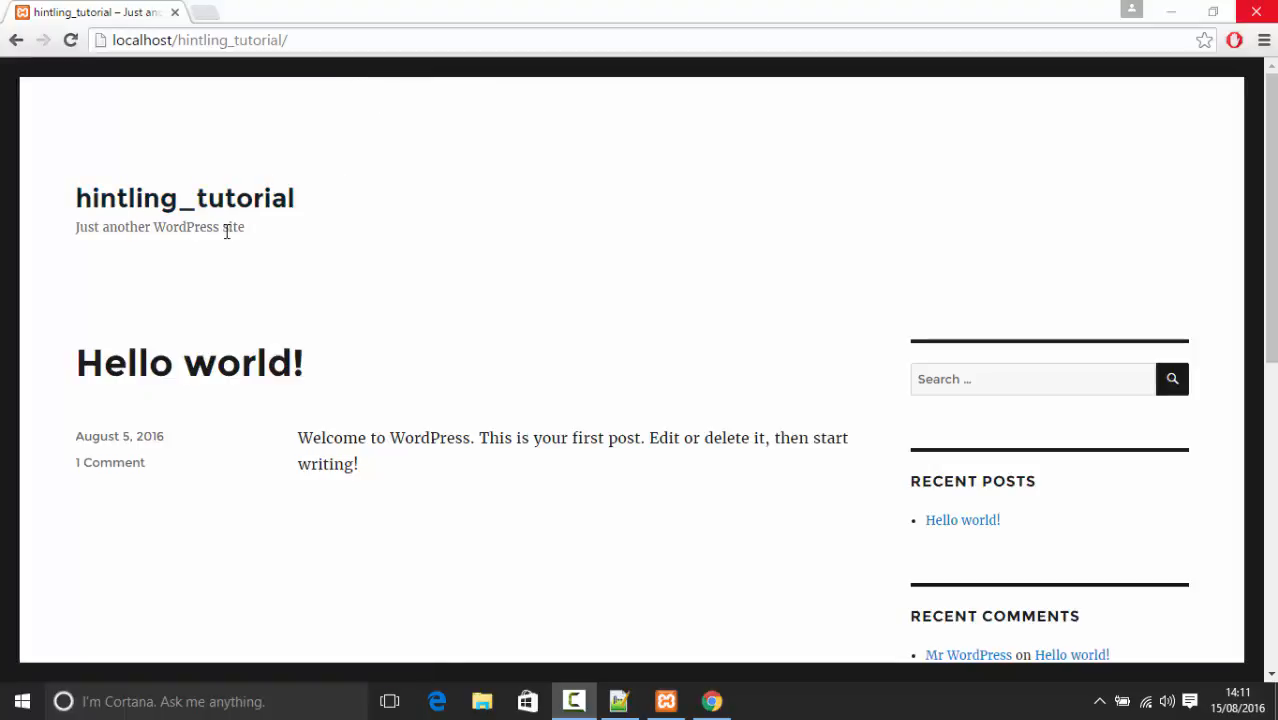
Look over the site's front page, from the Hello world! post to the Meta links in the sidebar
{"action": "scroll", "coordinate": [1098, 357], "scroll_direction": "down", "scroll_amount": 6}
{"action": "scroll", "coordinate": [1044, 434], "scroll_direction": "up", "scroll_amount": 4}
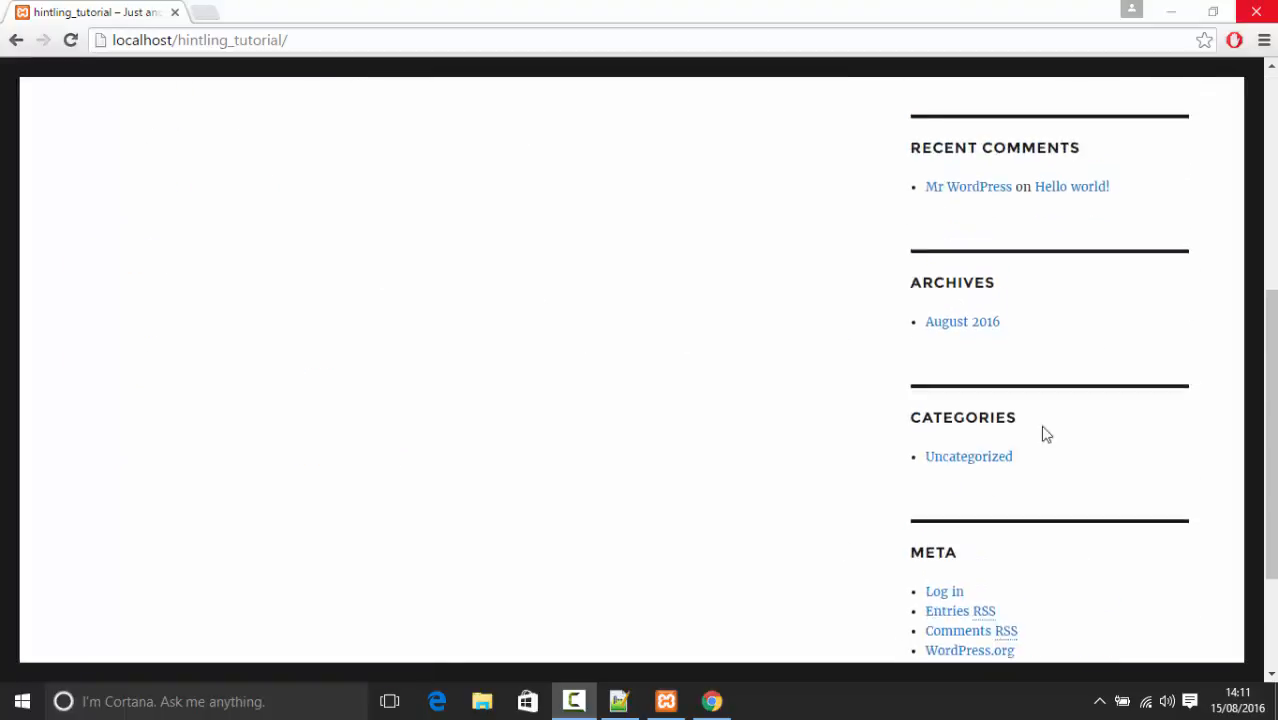
{"action": "scroll", "coordinate": [760, 449], "scroll_direction": "up", "scroll_amount": 1}
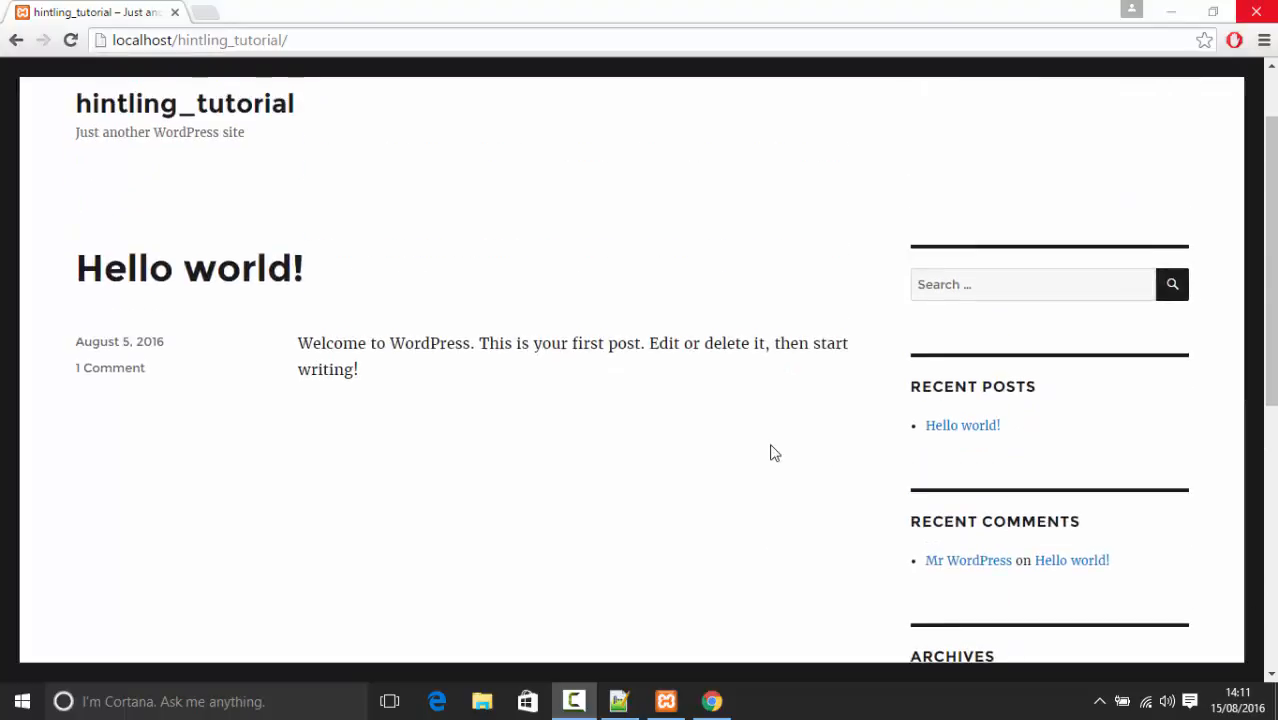
{"action": "scroll", "coordinate": [745, 422], "scroll_direction": "up", "scroll_amount": 1}
{"action": "scroll", "coordinate": [447, 437], "scroll_direction": "up", "scroll_amount": 1}
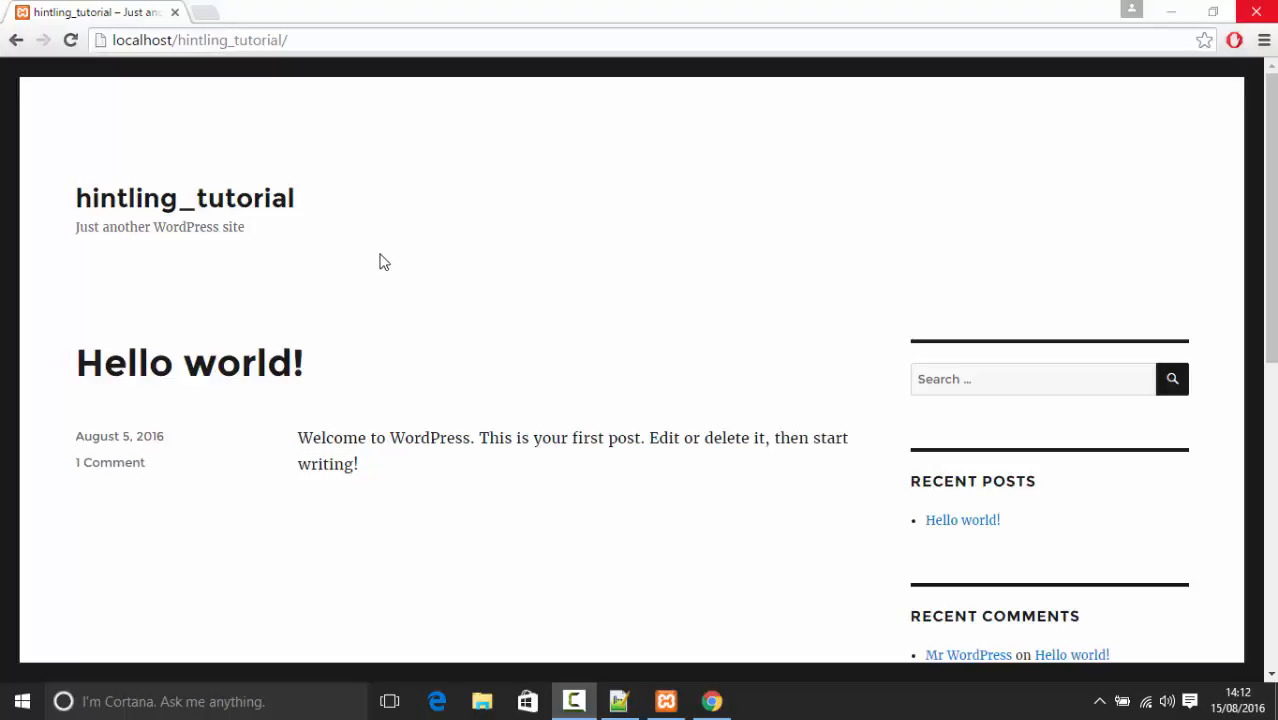
Open the WordPress login page at localhost/hintling_tutorial/wp-admin
{"action": "left_click", "coordinate": [353, 43]}
{"action": "left_click", "coordinate": [362, 43]}
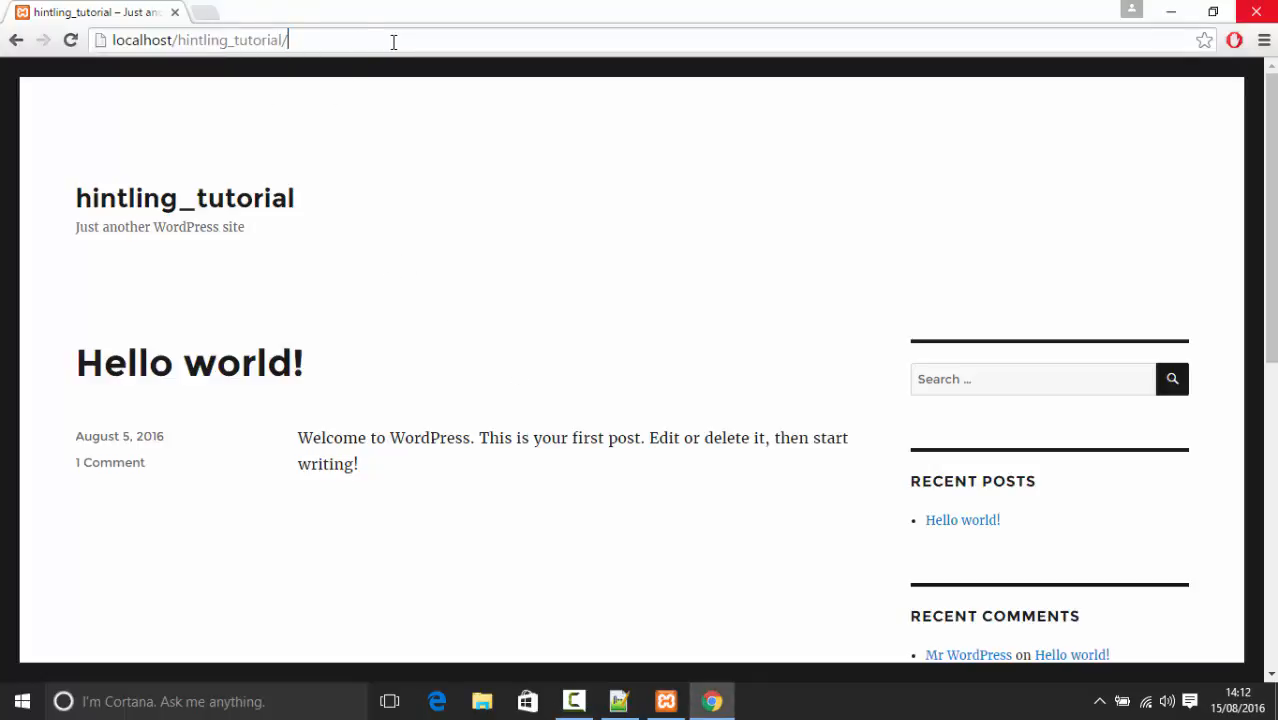
{"action": "left_click_drag", "start_coordinate": [180, 42], "coordinate": [328, 32]}
{"action": "key", "text": "ctrl+c"}
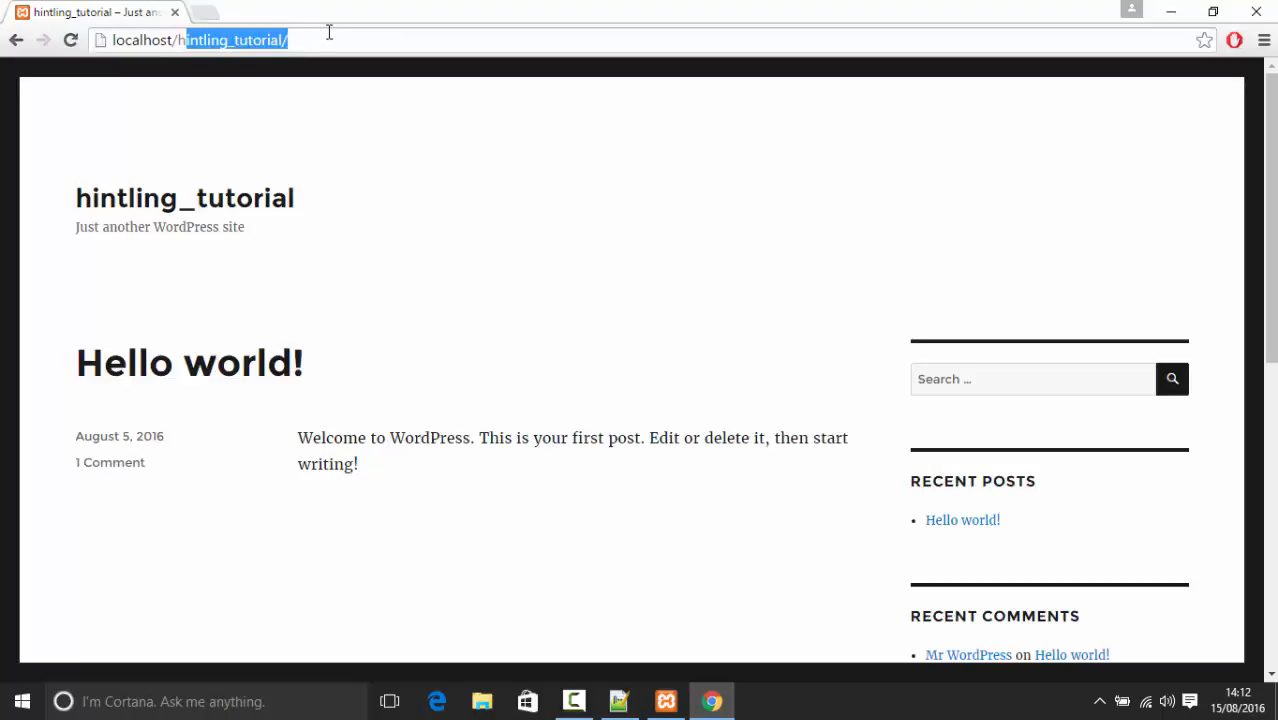
{"action": "left_click", "coordinate": [329, 33]}
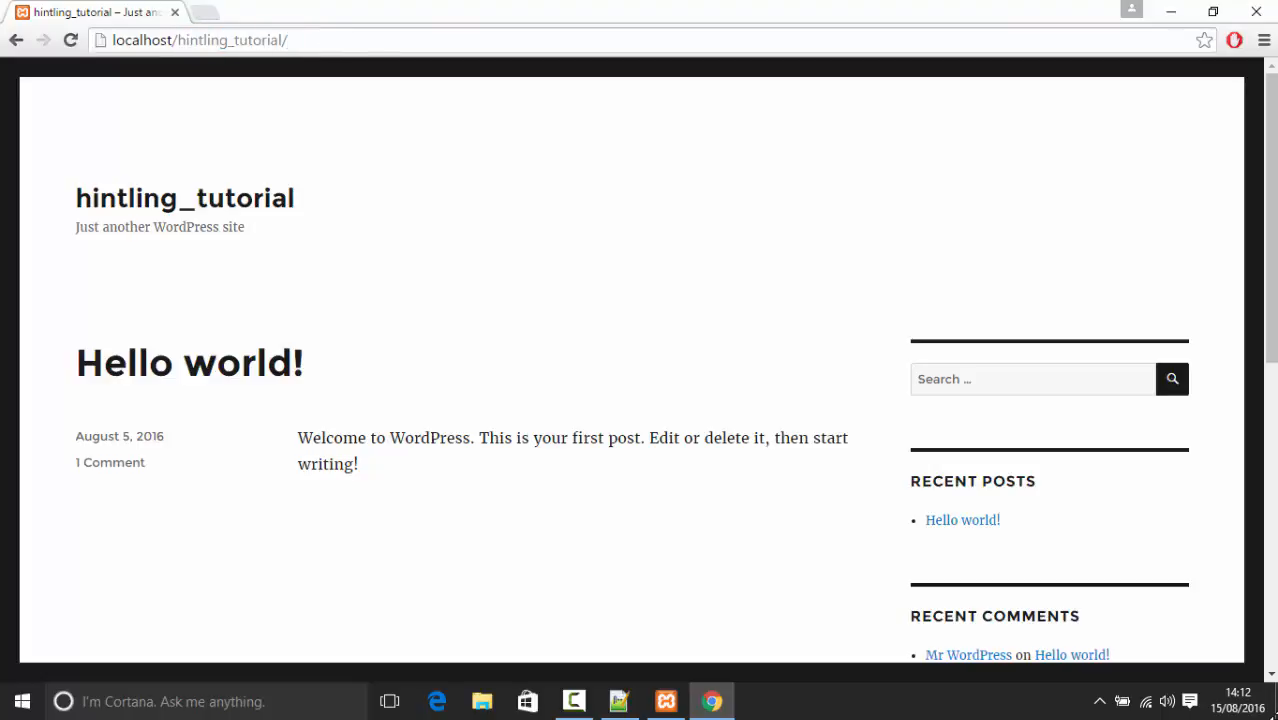
{"action": "type", "text": "wp"}
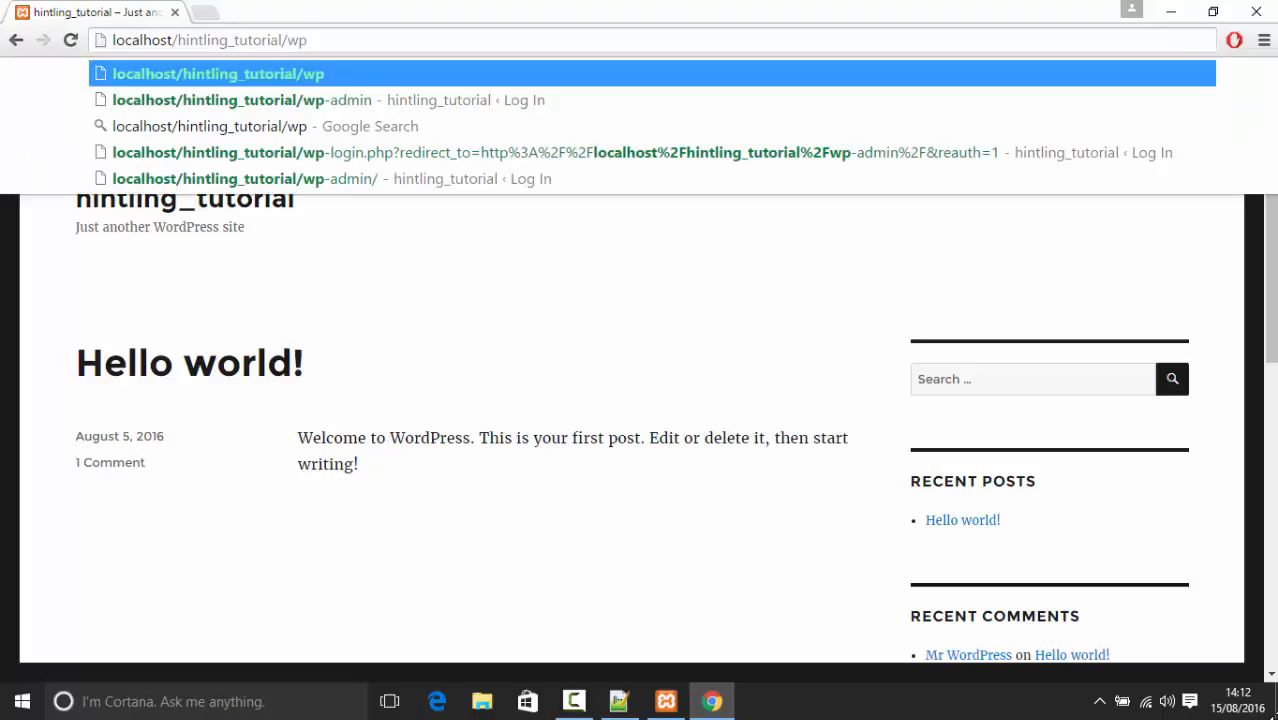
{"action": "key", "text": "Down"}
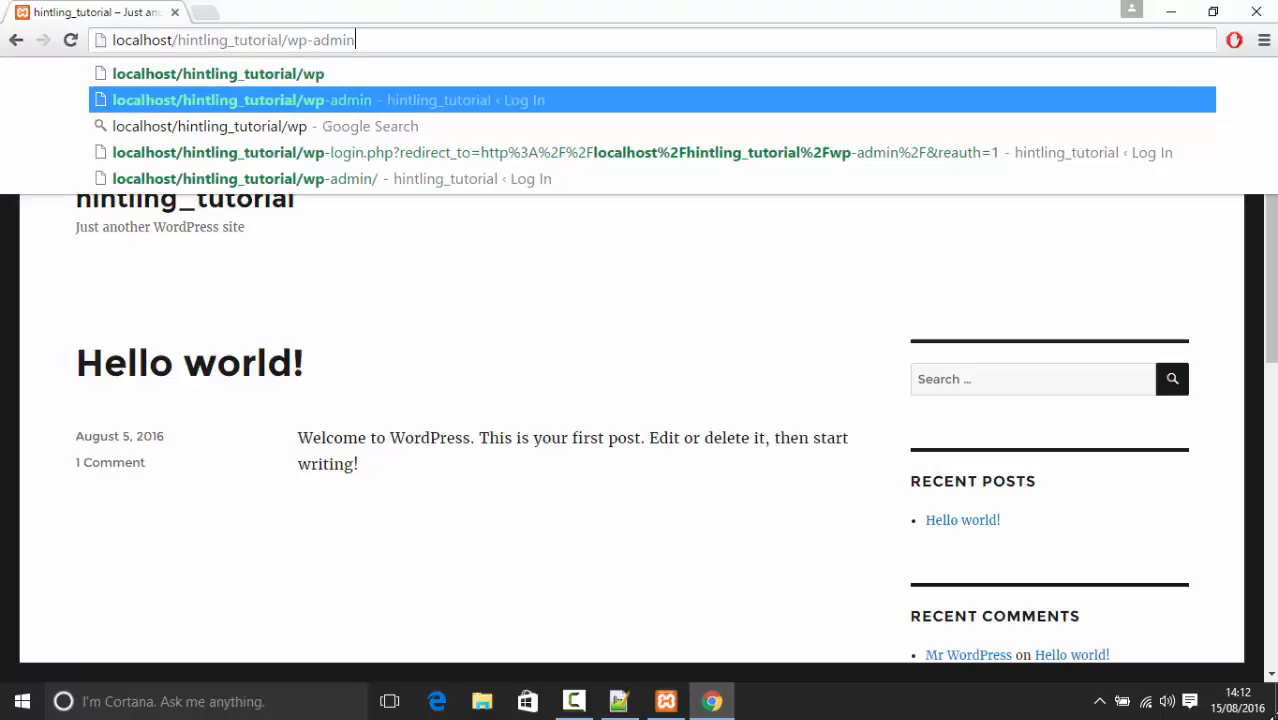
{"action": "key", "text": "Return"}
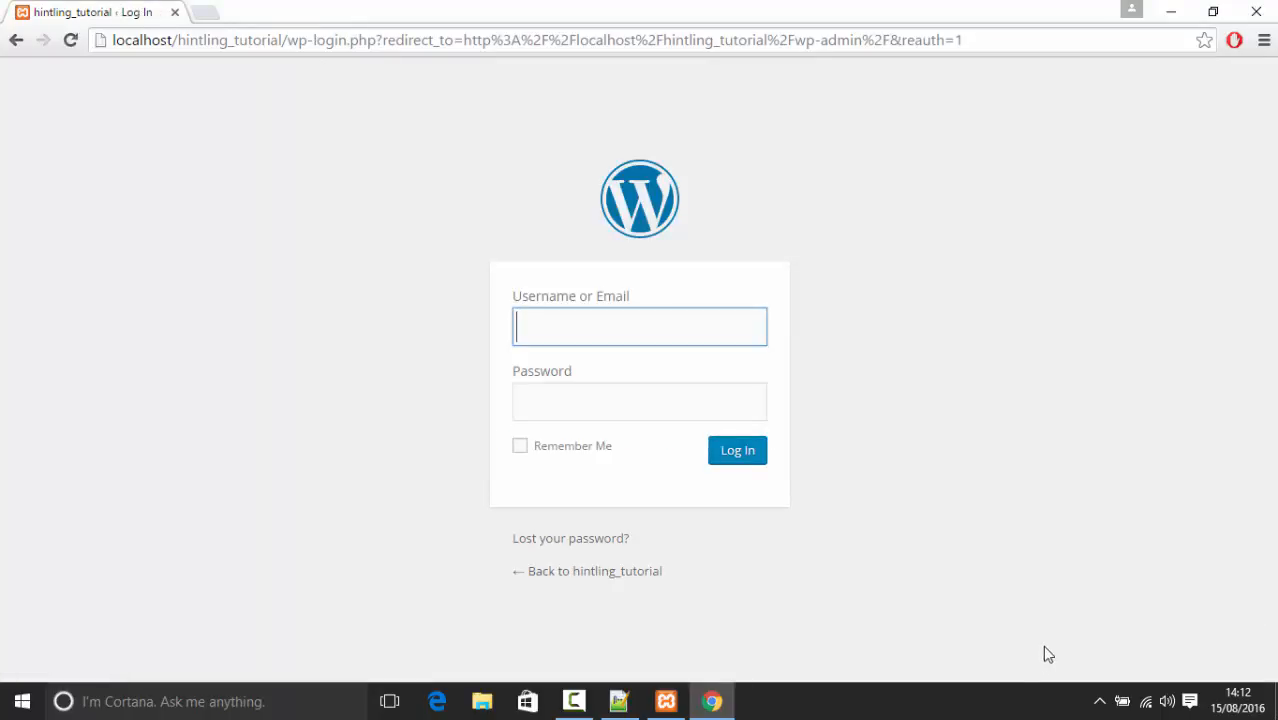
Copy the username from hintling_tutorial_credentials.txt in Notepad++ and paste it into the username field of the WordPress login form in Chrome
{"action": "left_click", "coordinate": [619, 701]}
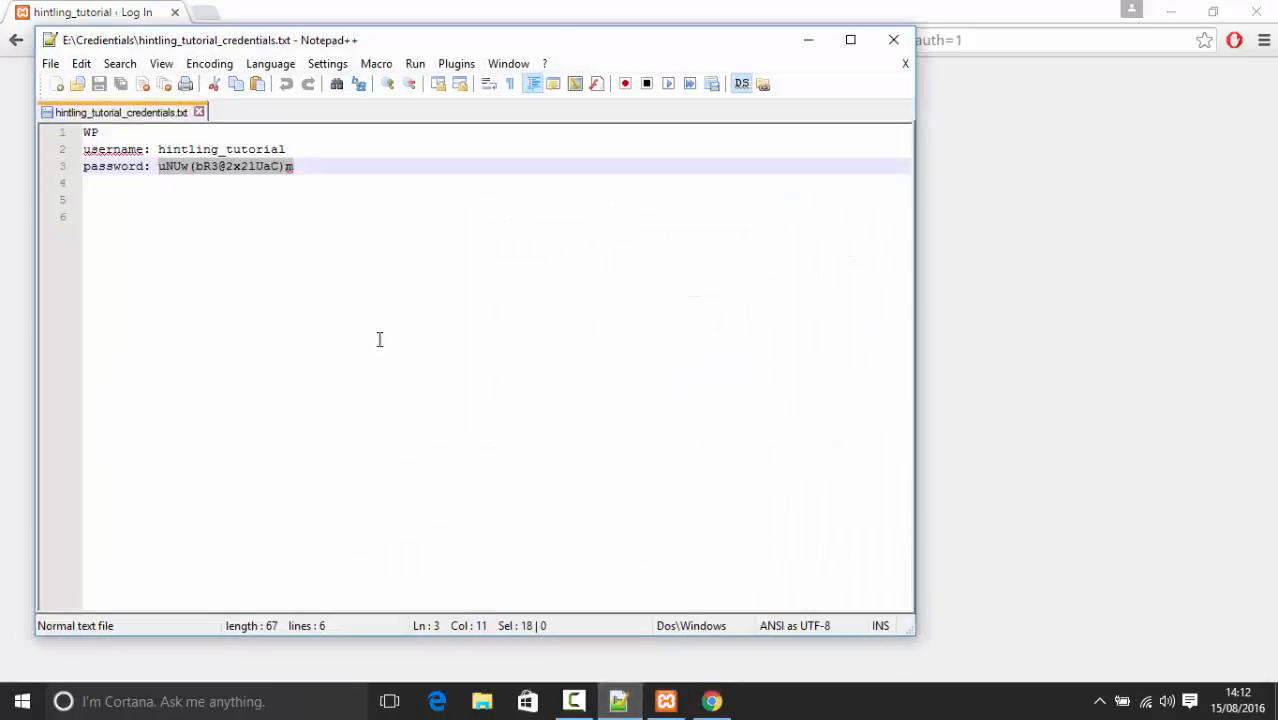
{"action": "left_click_drag", "start_coordinate": [310, 156], "coordinate": [166, 149]}
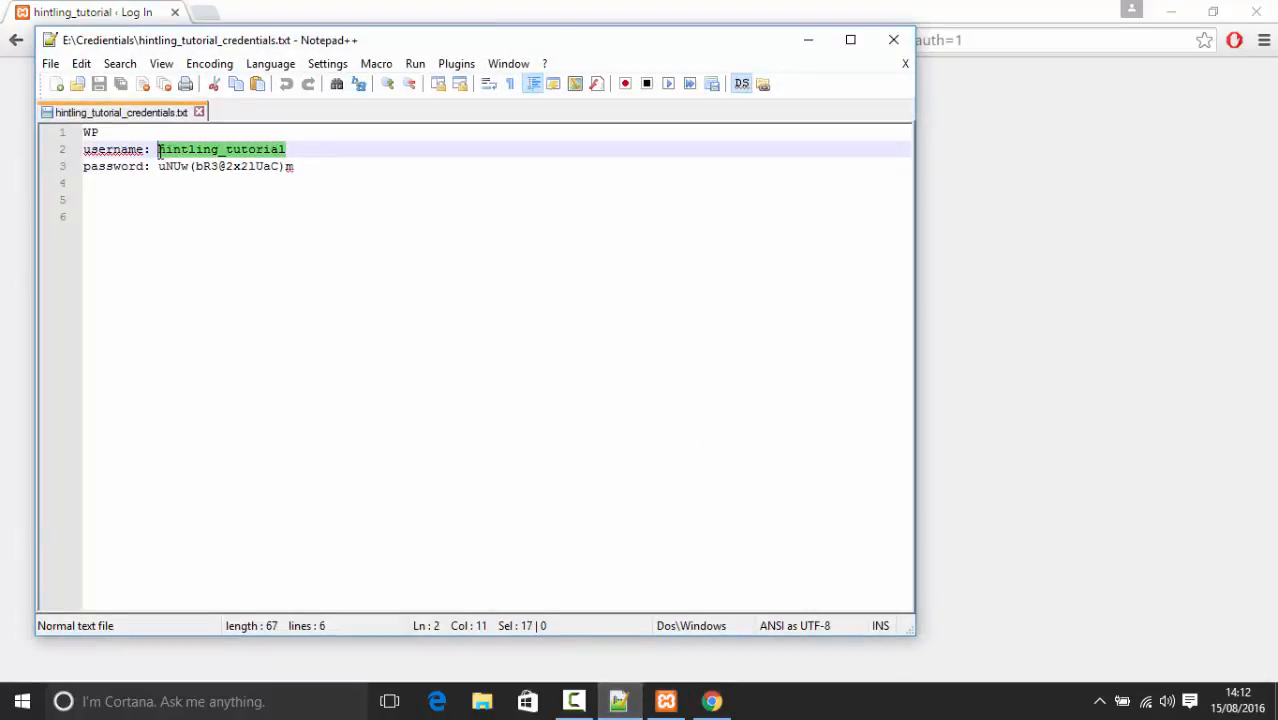
{"action": "left_click", "coordinate": [1010, 276]}
{"action": "left_click", "coordinate": [557, 322]}
{"action": "key", "text": "ctrl+v"}
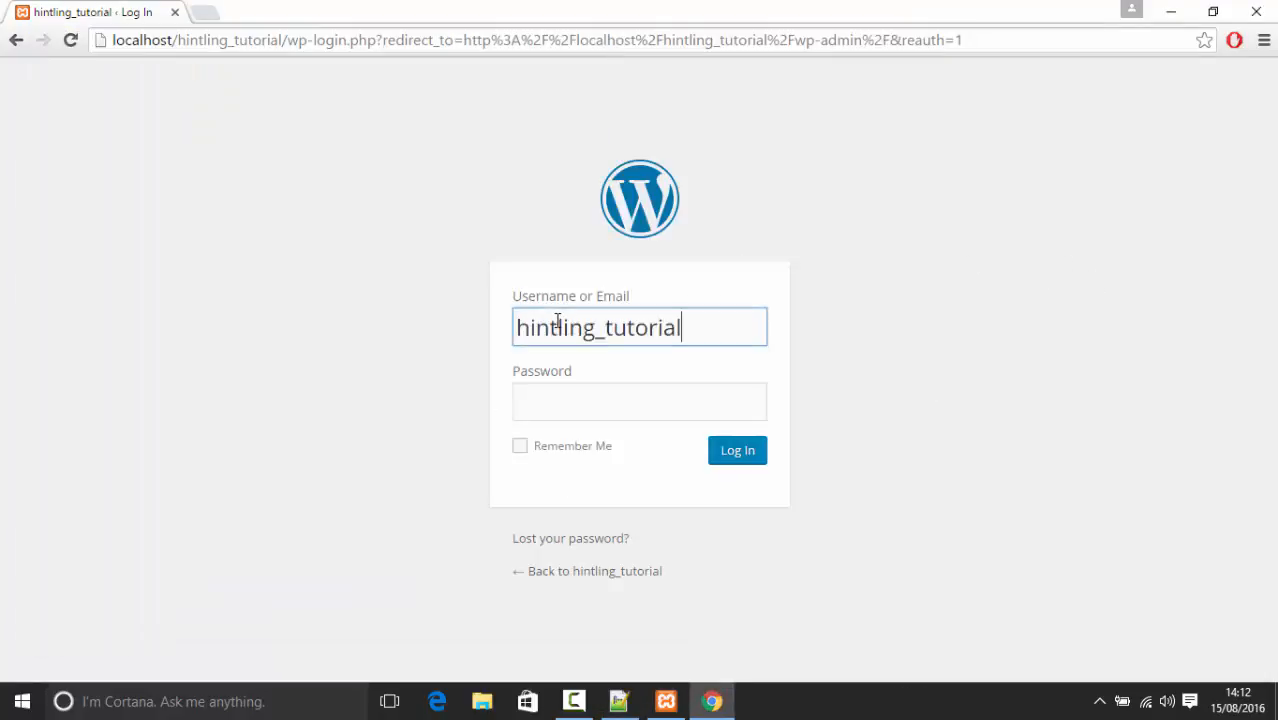
Copy the account password from the Notepad++ credentials file and paste it into the password field of the login form in Chrome
{"action": "left_click", "coordinate": [619, 701]}
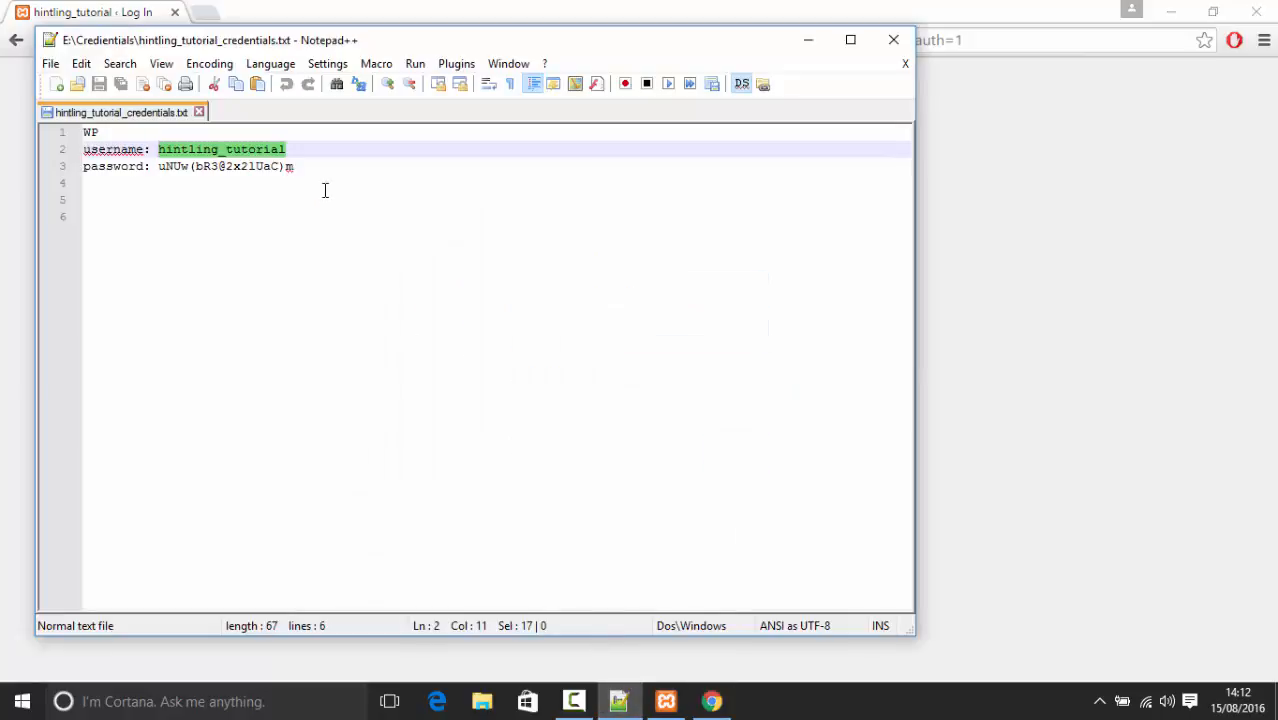
{"action": "left_click_drag", "start_coordinate": [319, 173], "coordinate": [159, 166]}
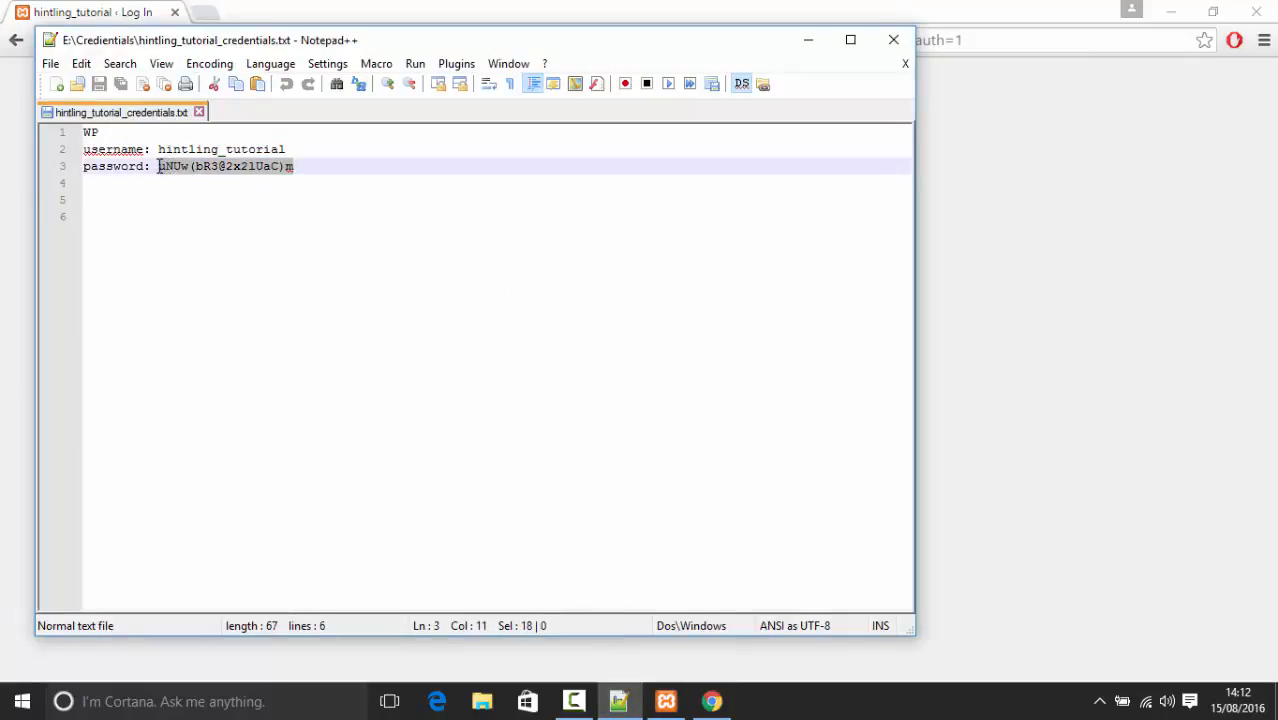
{"action": "left_click", "coordinate": [1000, 300]}
{"action": "left_click", "coordinate": [628, 406]}
{"action": "key", "text": "ctrl+v"}
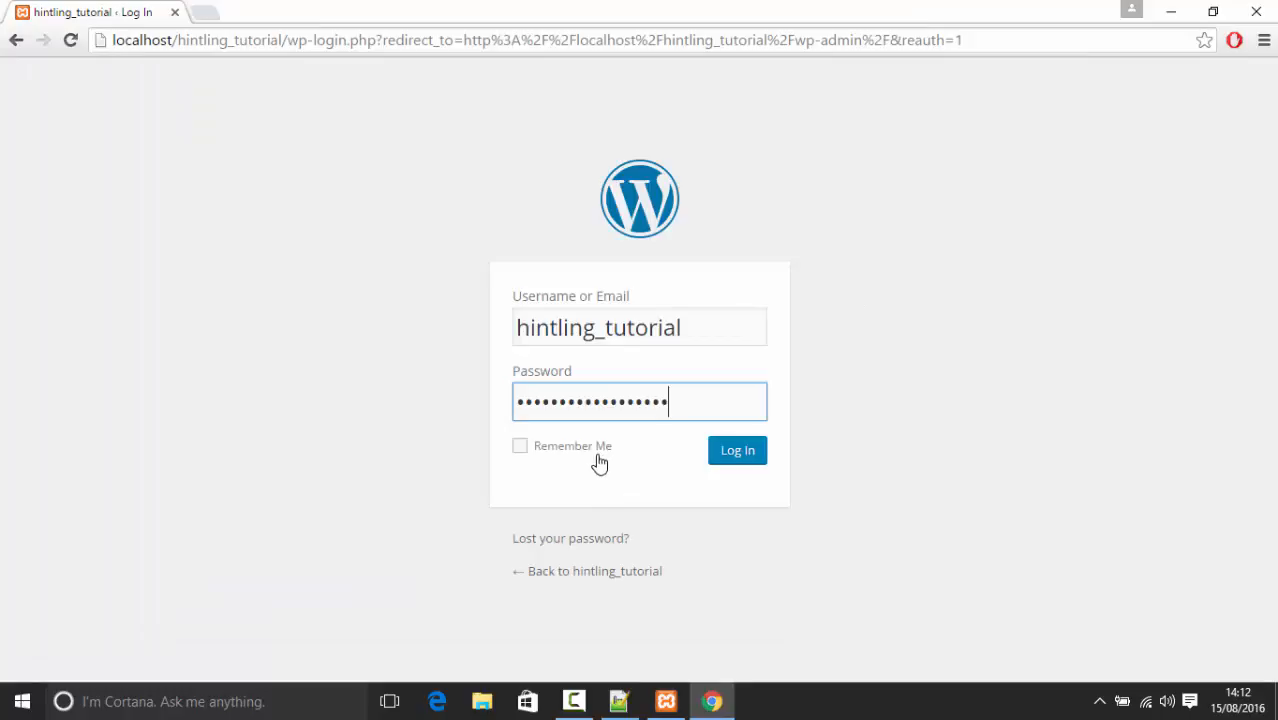
Log in to WordPress with Remember Me enabled and decline saving the password in the browser for this site
{"action": "left_click", "coordinate": [598, 448]}
{"action": "left_click", "coordinate": [735, 452]}
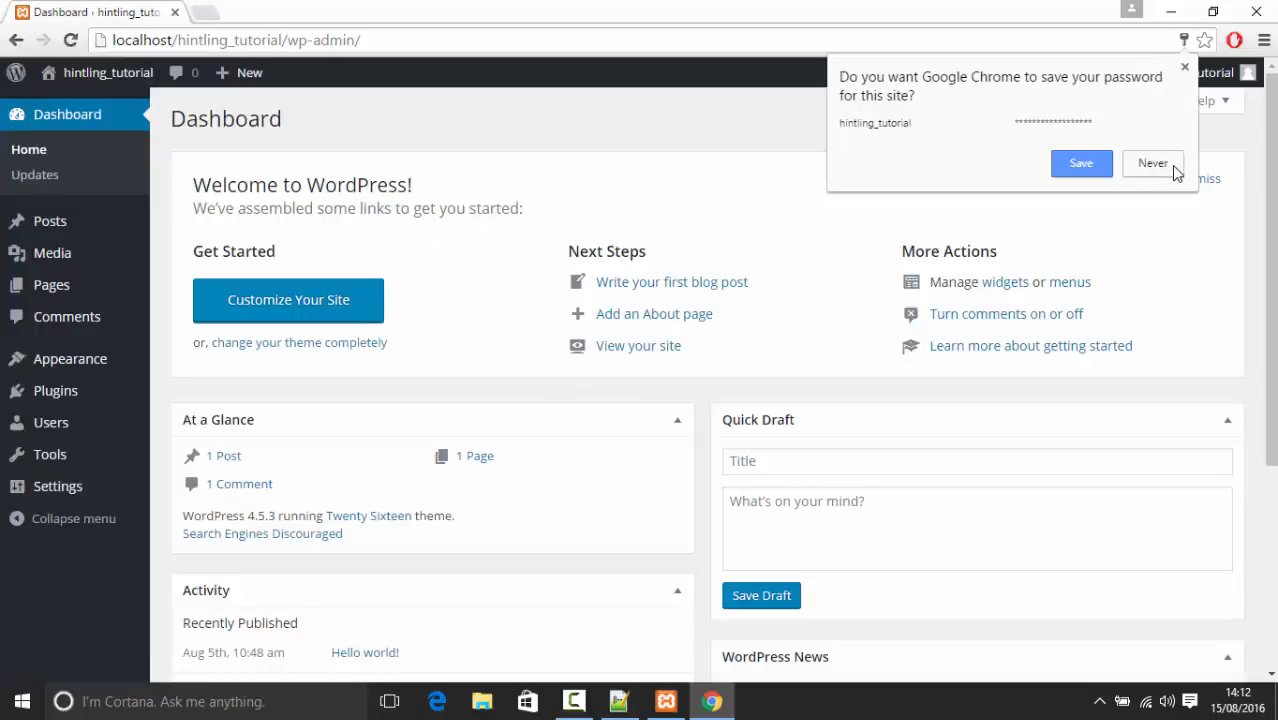
{"action": "left_click", "coordinate": [1153, 163]}
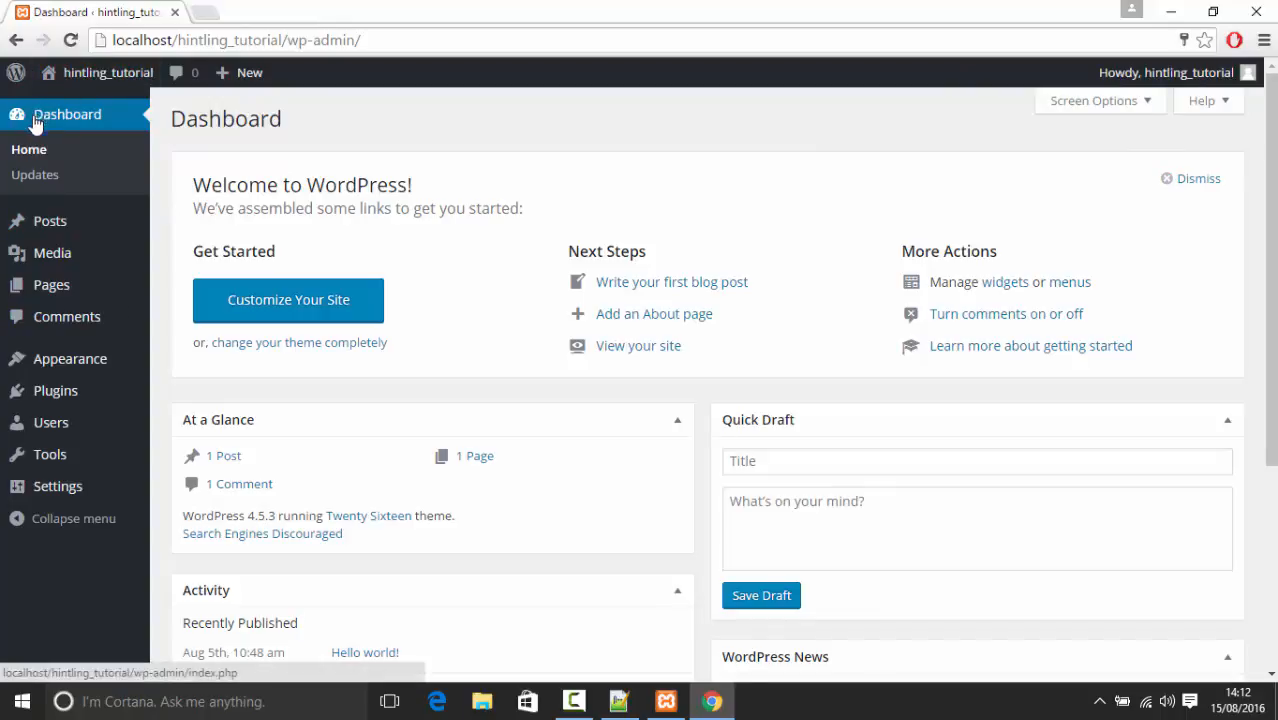
View the live hintling_tutorial site from the admin bar, and return to the Dashboard
{"action": "mouse_move", "coordinate": [13, 80]}
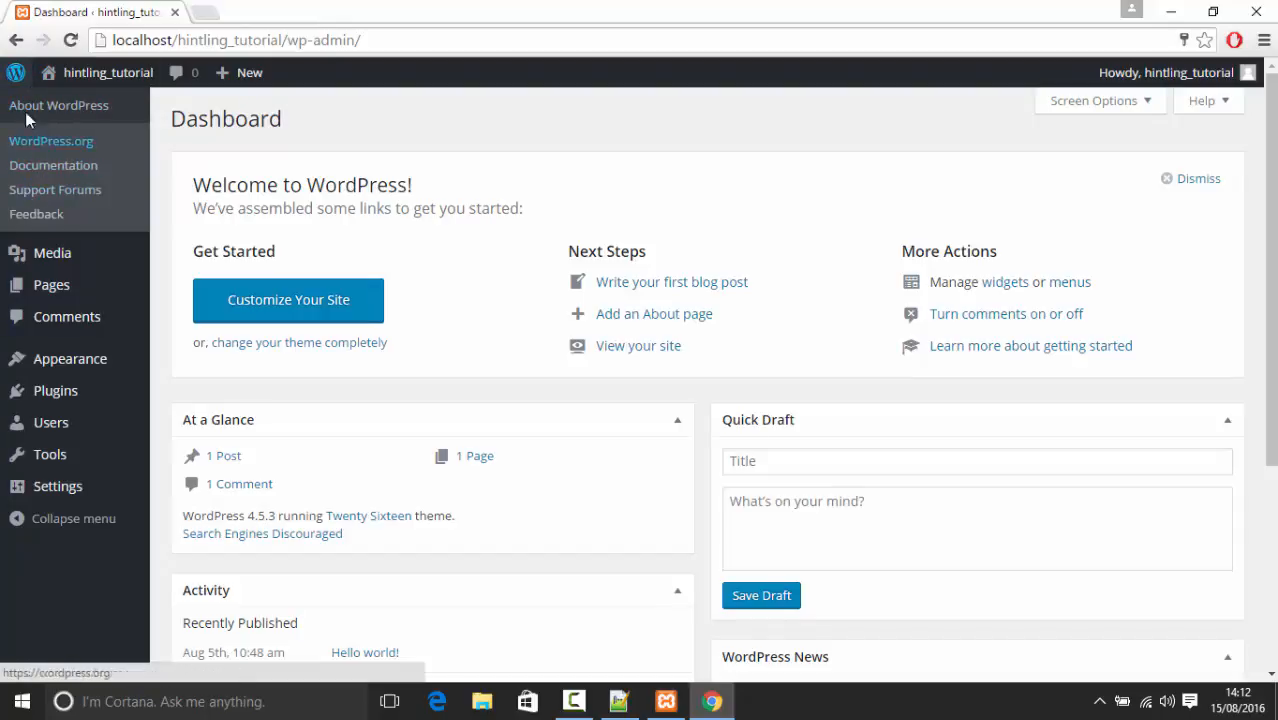
{"action": "mouse_move", "coordinate": [58, 79]}
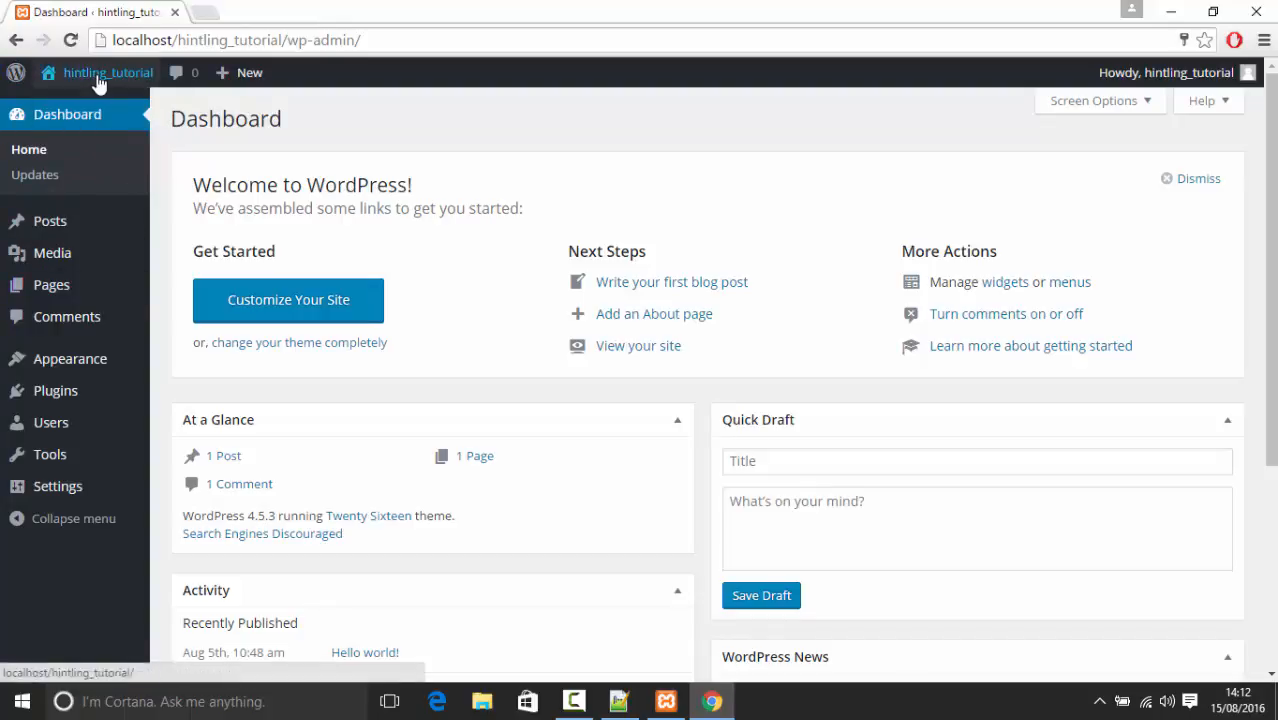
{"action": "left_click", "coordinate": [80, 108]}
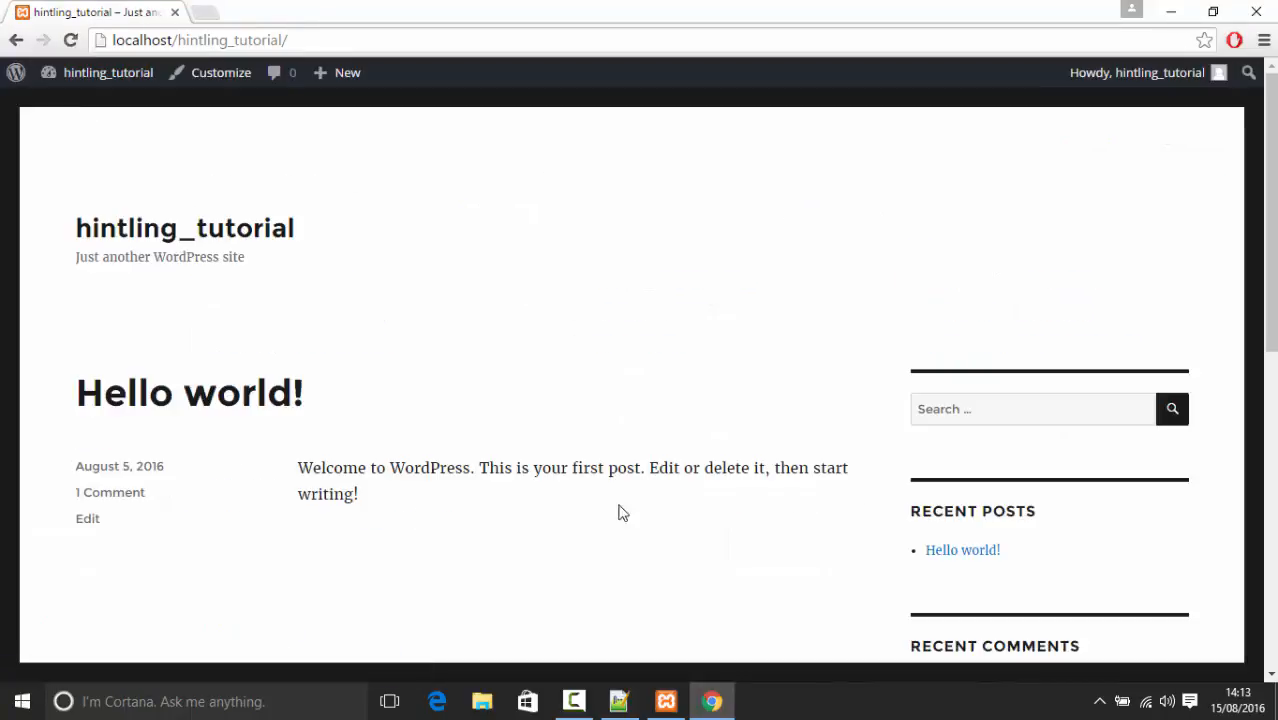
{"action": "left_click", "coordinate": [302, 38]}
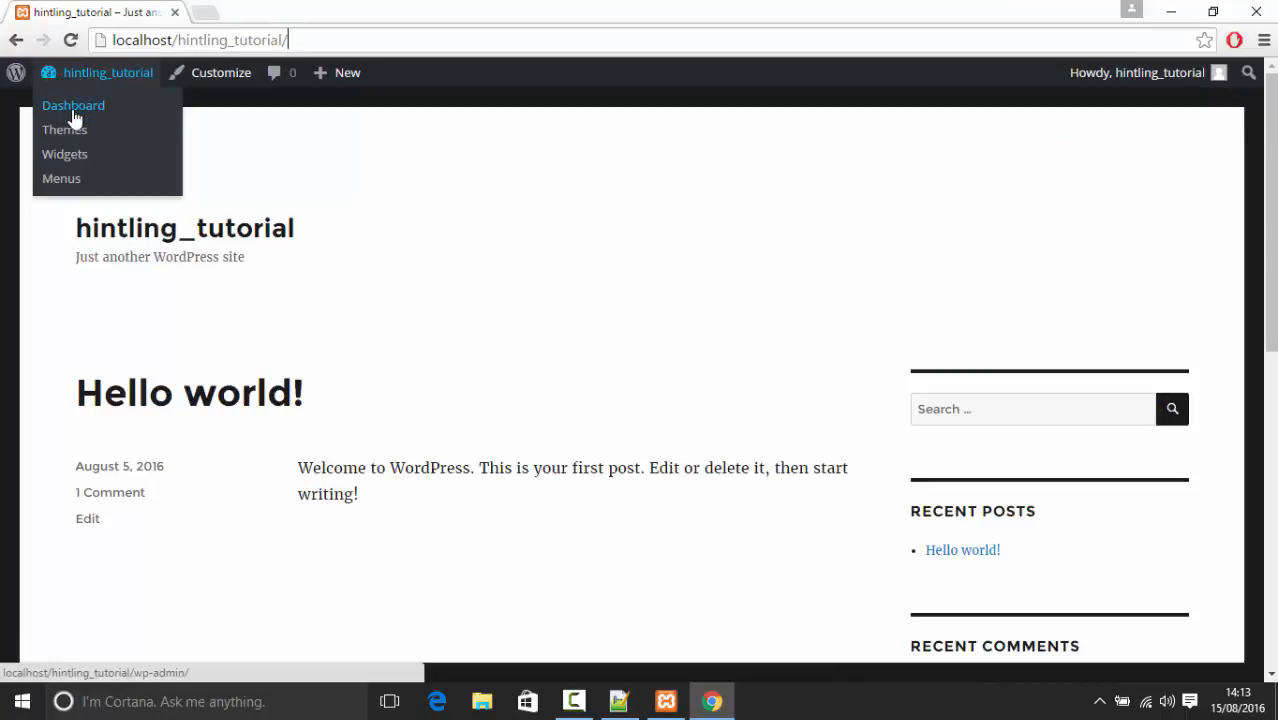
{"action": "left_click", "coordinate": [75, 117]}
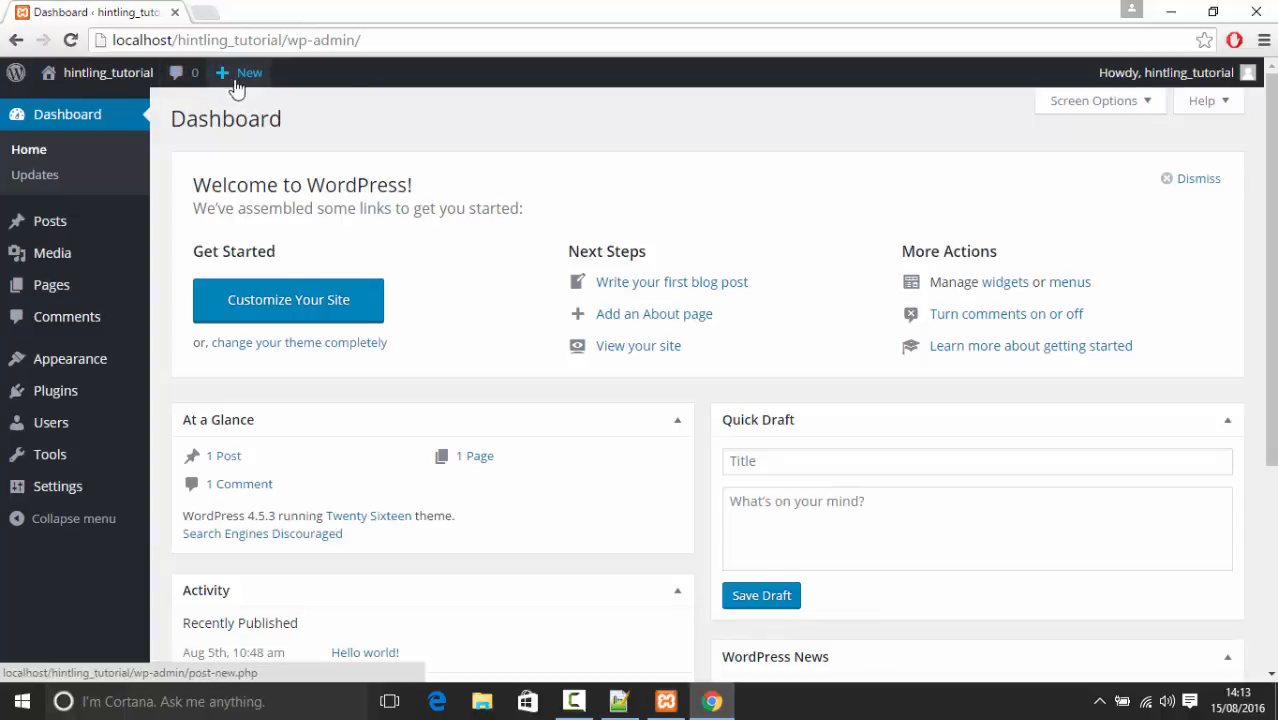
Examine the Dashboard's Screen Options boxes without changing them, its content widgets and the Posts submenu
{"action": "mouse_move", "coordinate": [235, 84]}
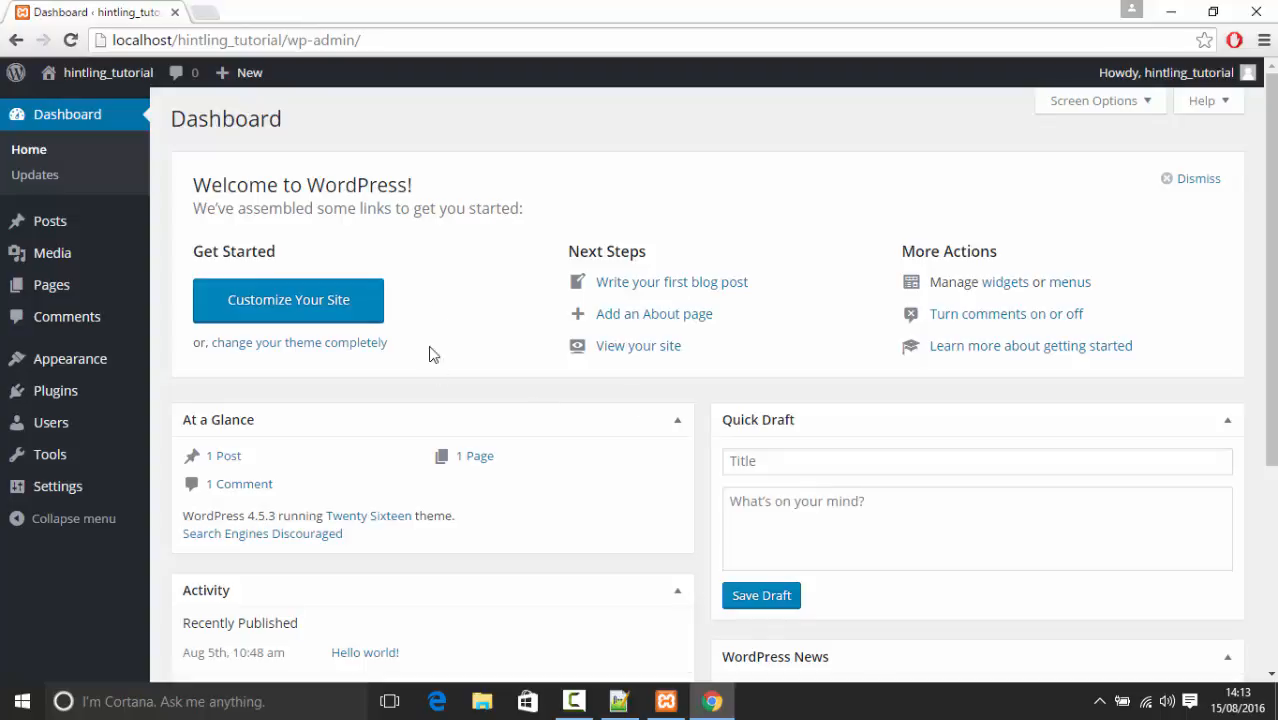
{"action": "left_click", "coordinate": [1152, 104]}
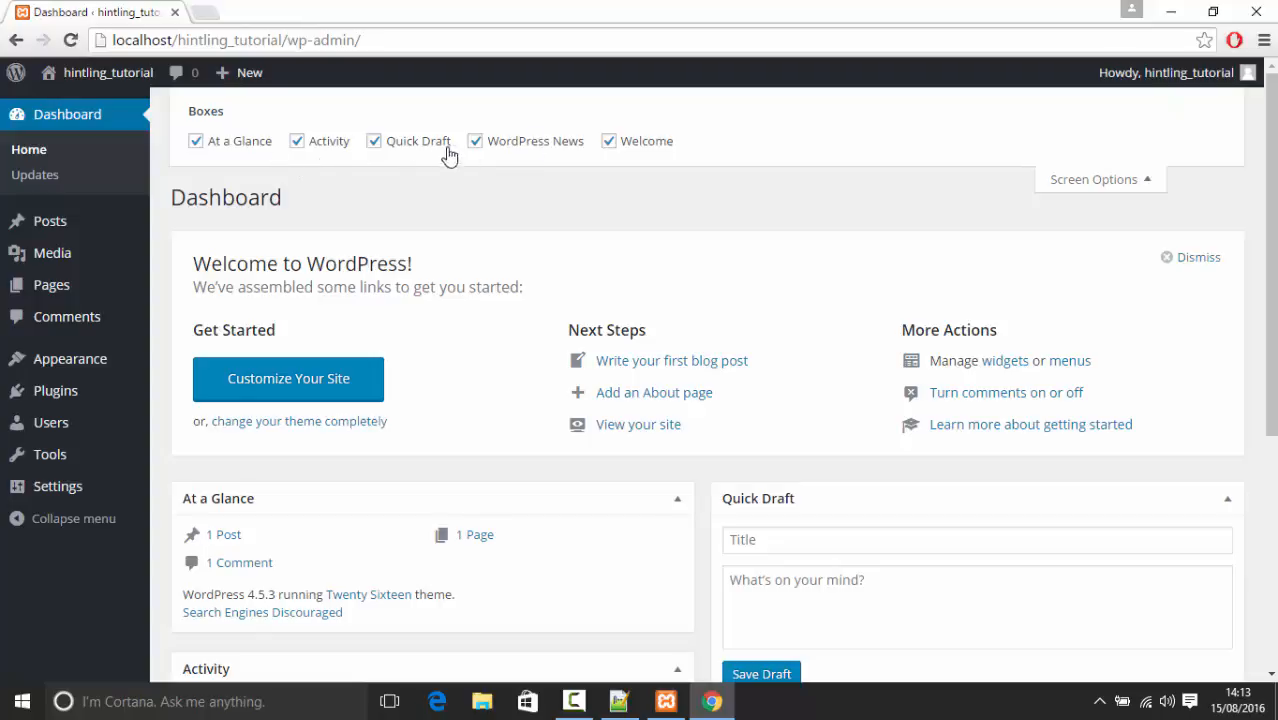
{"action": "left_click", "coordinate": [1128, 180]}
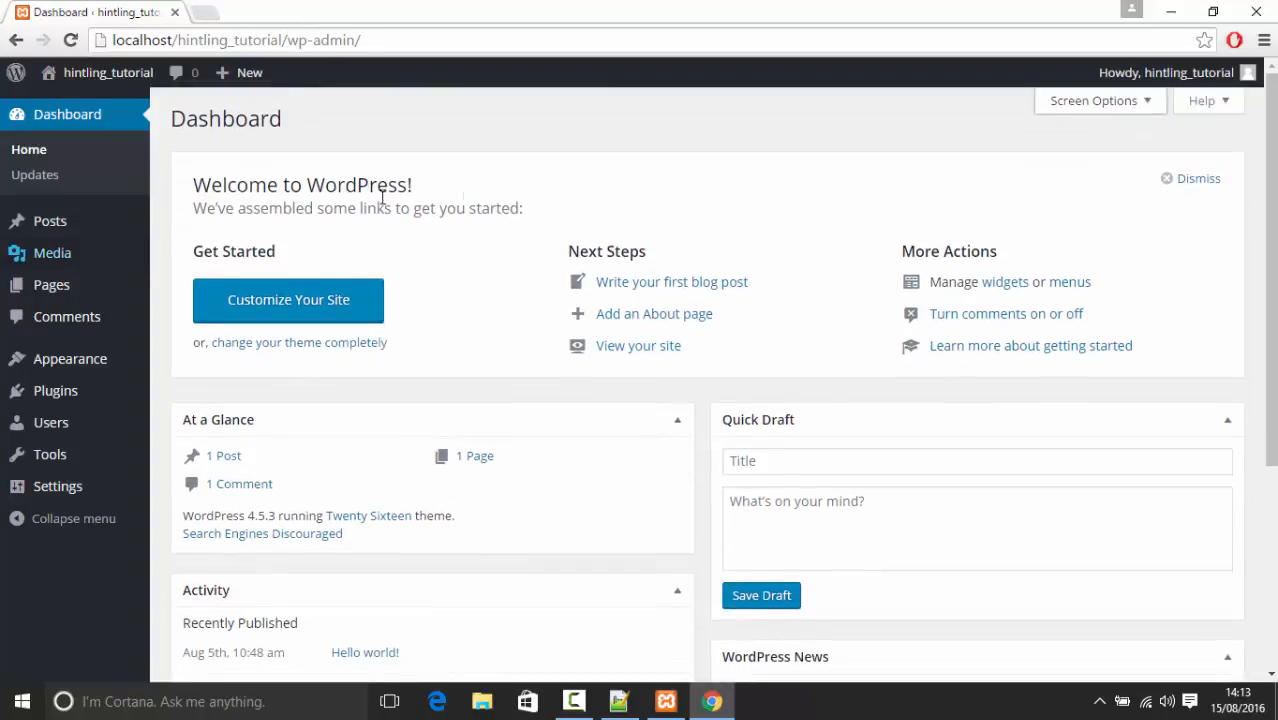
{"action": "scroll", "coordinate": [488, 197], "scroll_direction": "down", "scroll_amount": 2}
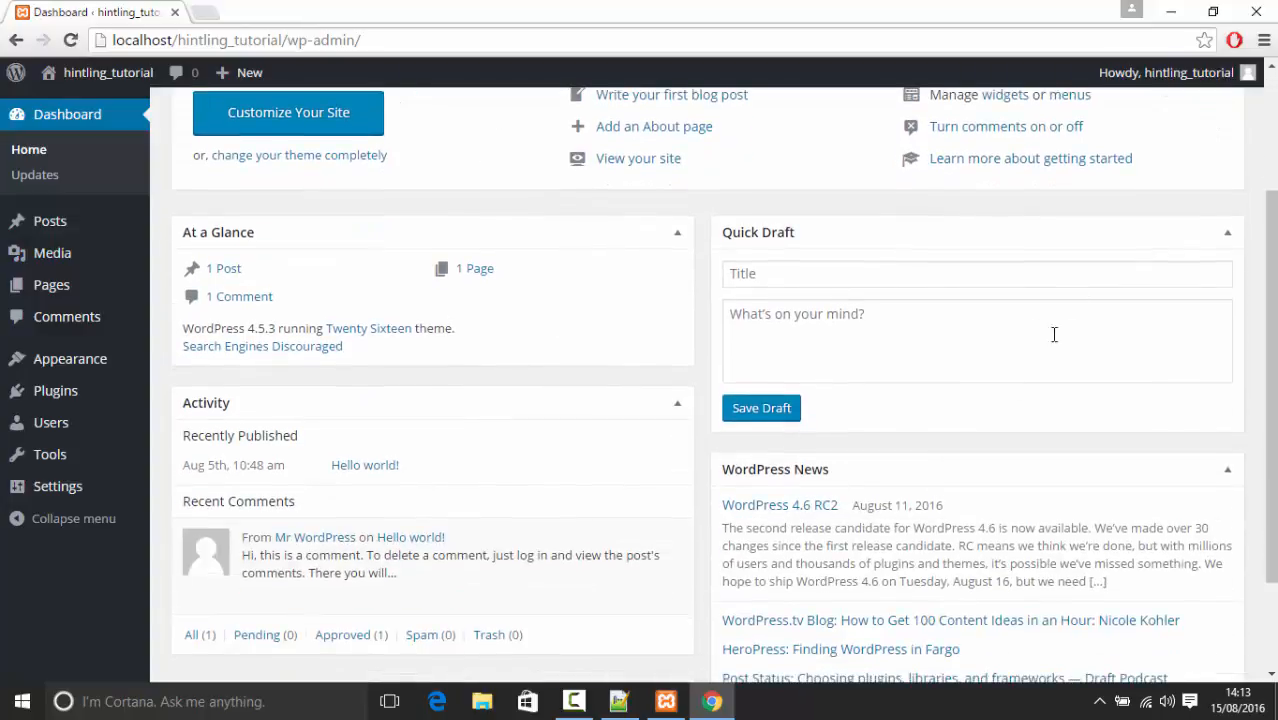
{"action": "scroll", "coordinate": [307, 297], "scroll_direction": "up", "scroll_amount": 2}
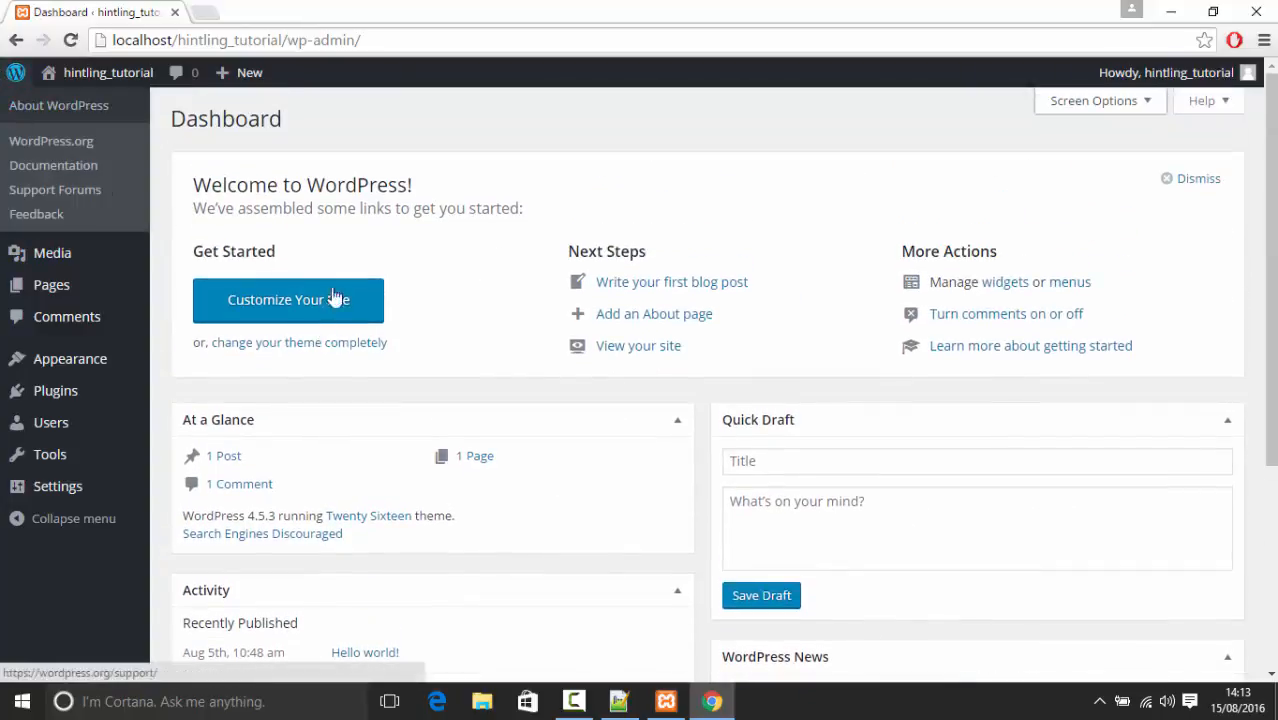
{"action": "mouse_move", "coordinate": [120, 238]}
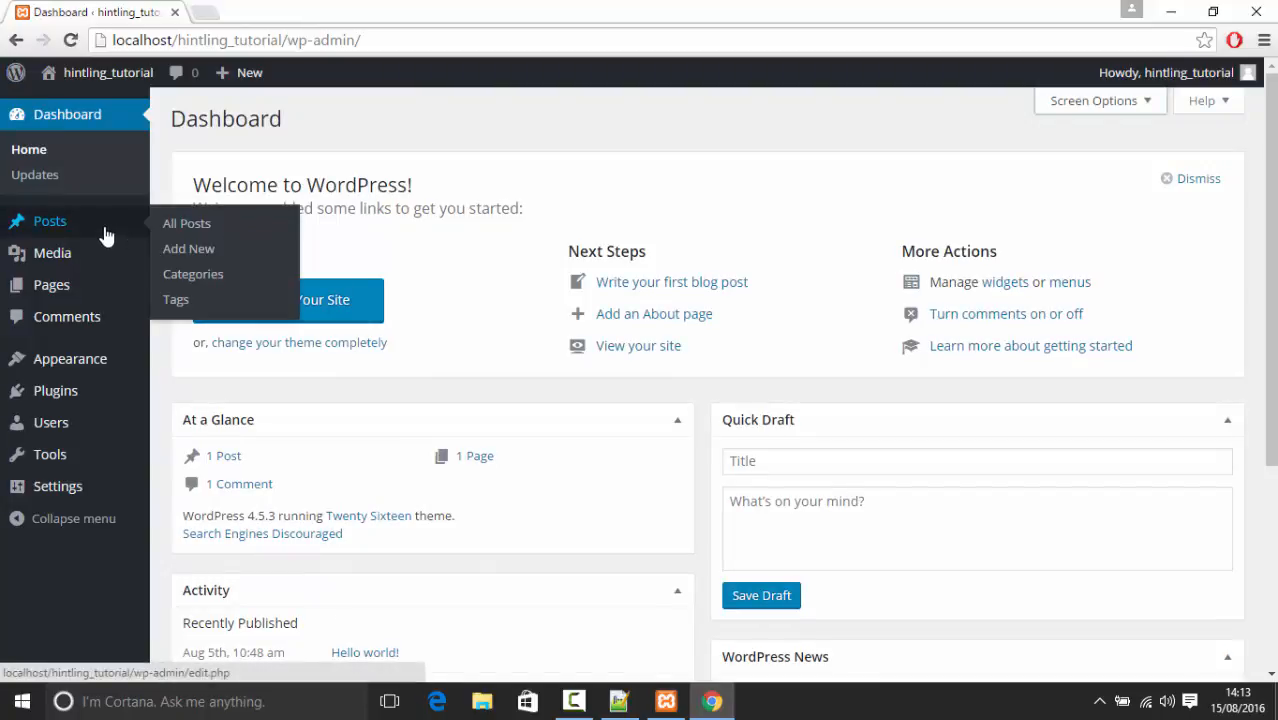
Open the Posts list and the live site in a new browser tab, and examine the Hello world! post there
{"action": "left_click", "coordinate": [80, 237]}
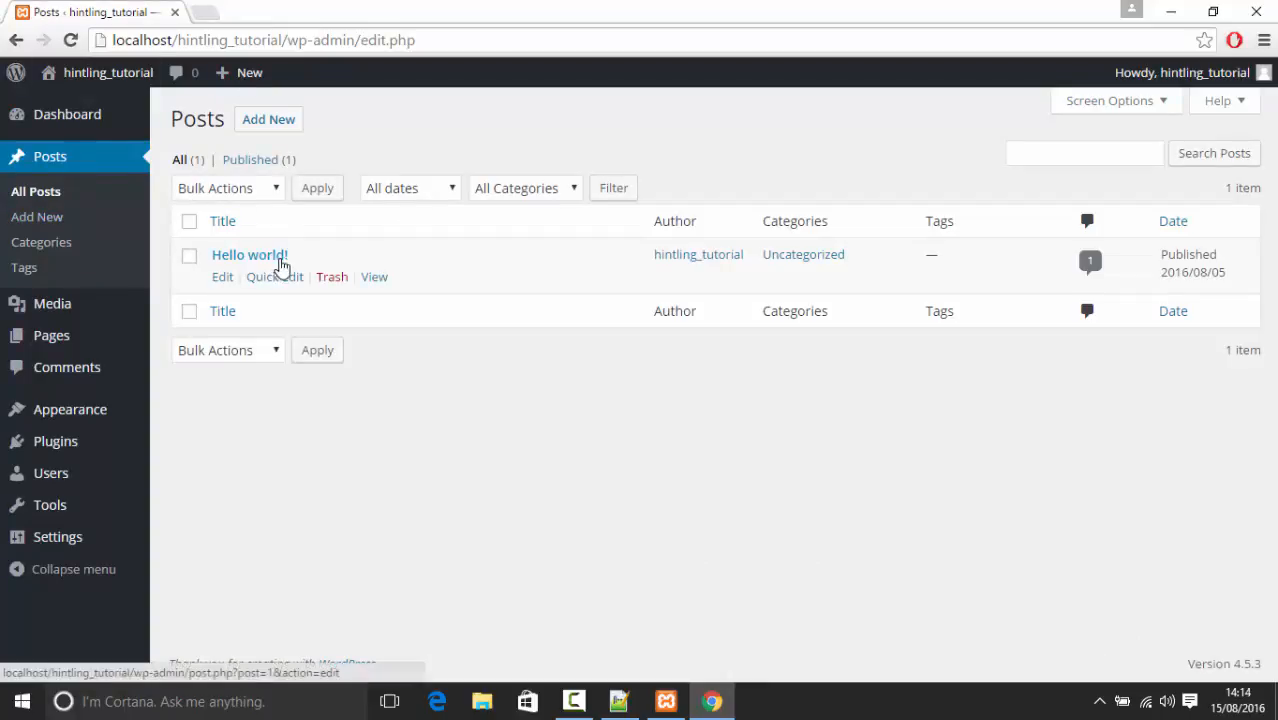
{"action": "right_click", "coordinate": [121, 82]}
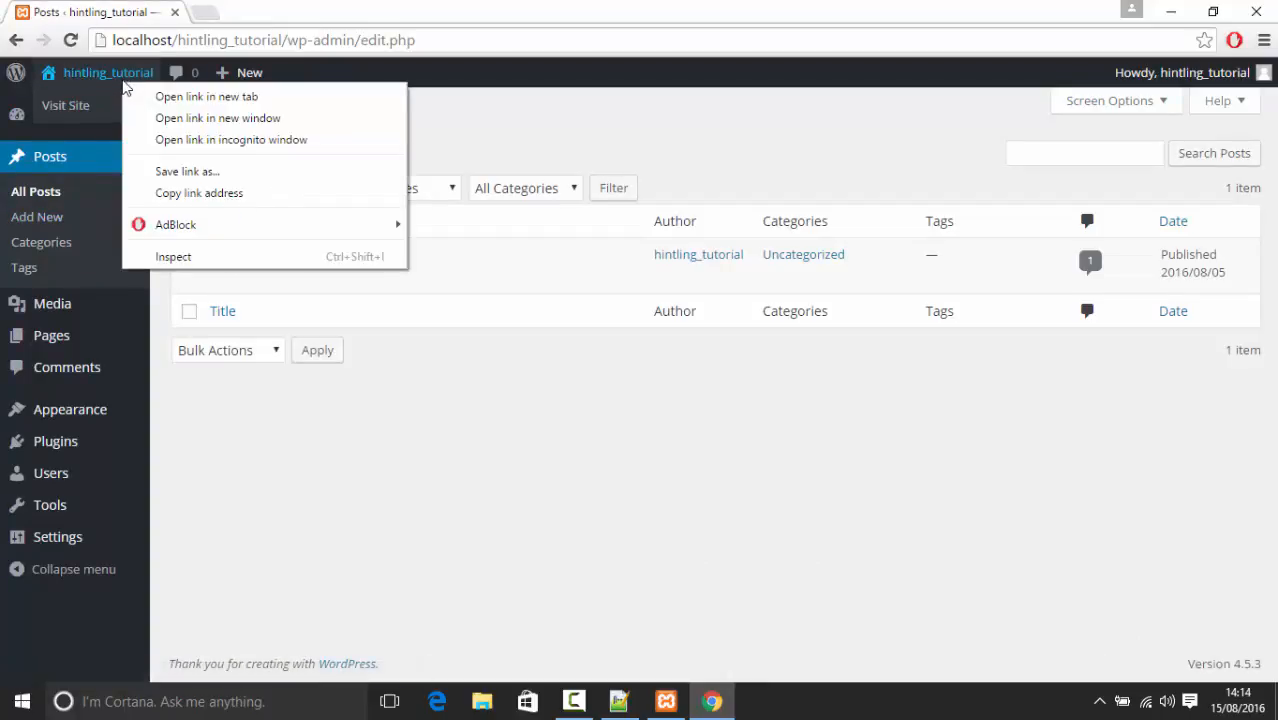
{"action": "left_click", "coordinate": [175, 98]}
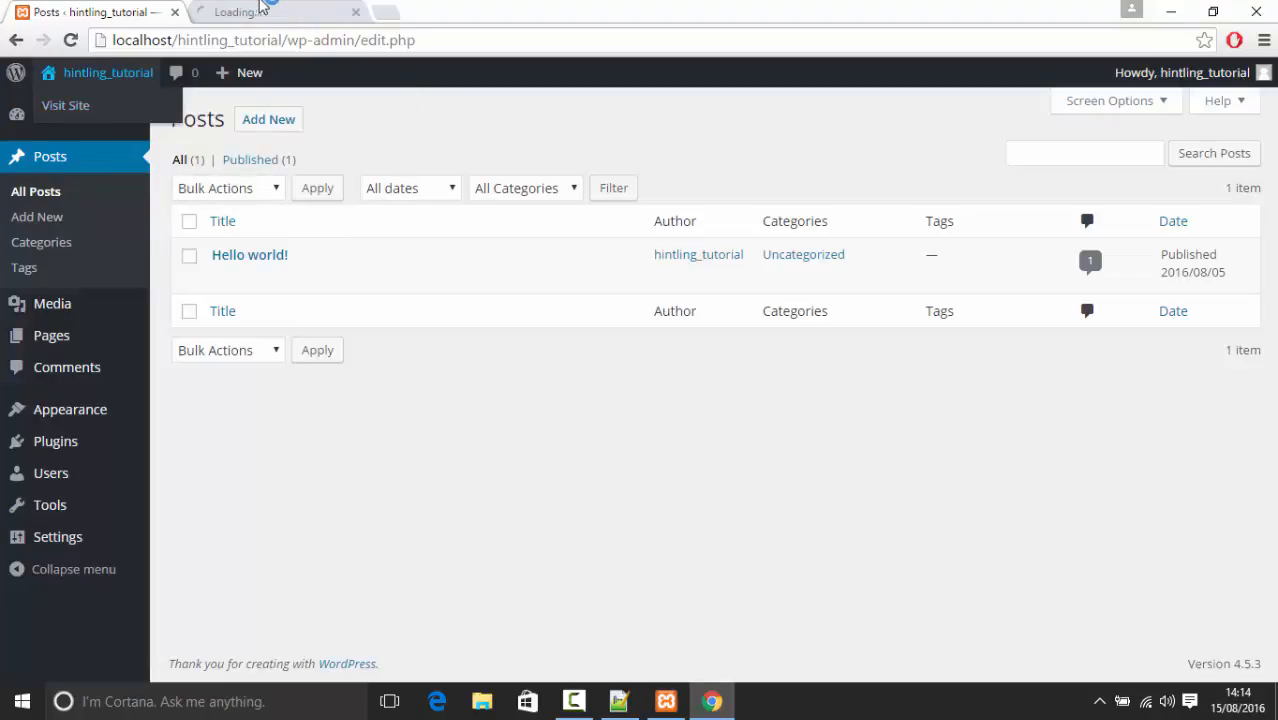
{"action": "left_click", "coordinate": [268, 12]}
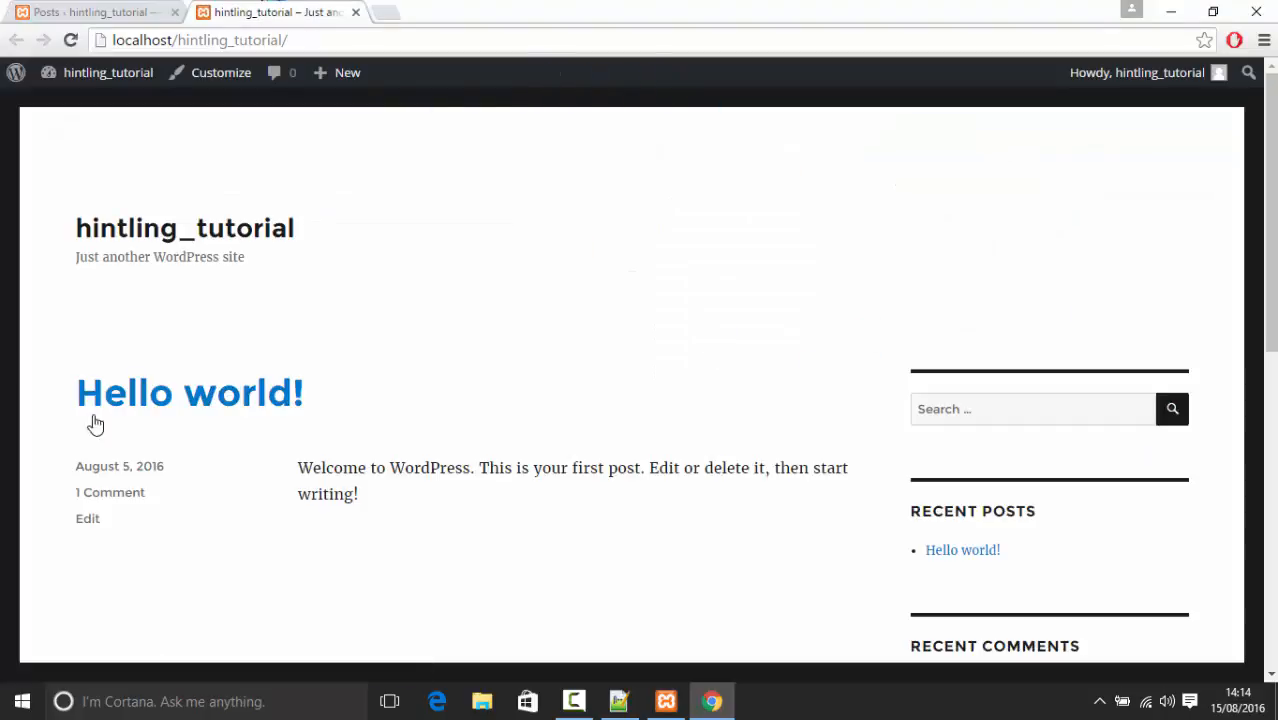
{"action": "left_click_drag", "start_coordinate": [89, 365], "coordinate": [305, 333]}
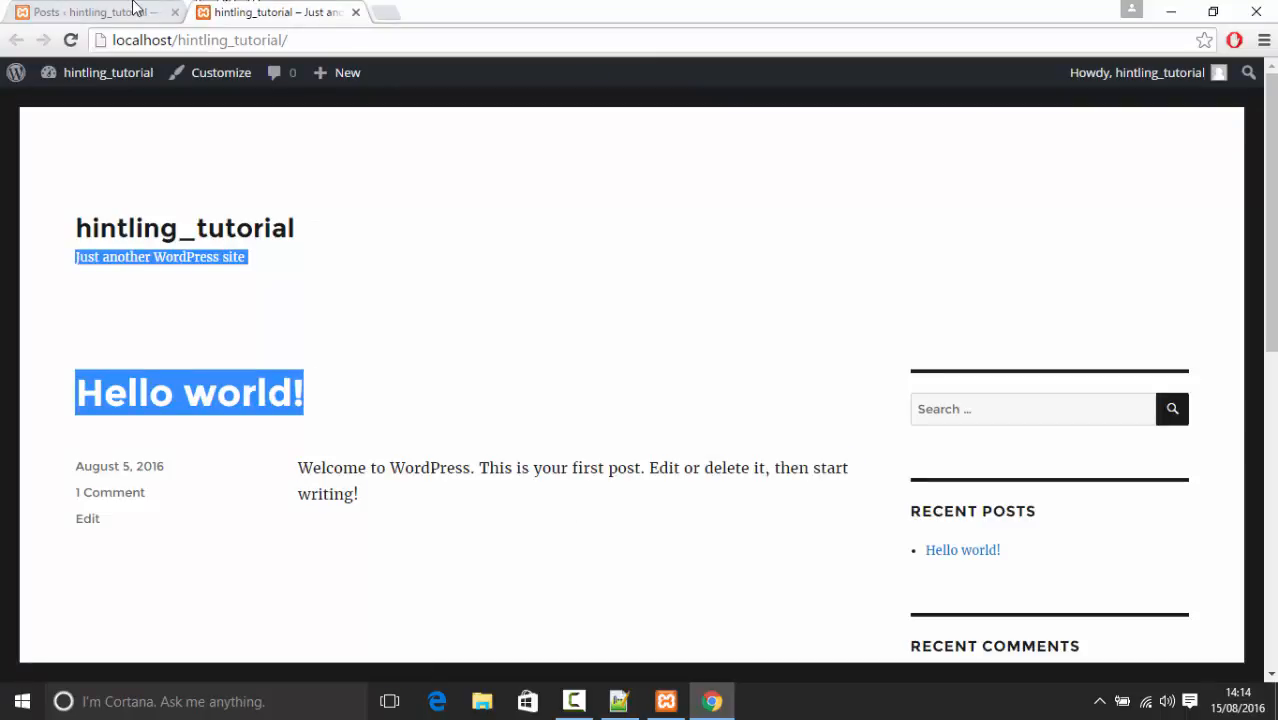
{"action": "left_click", "coordinate": [393, 492]}
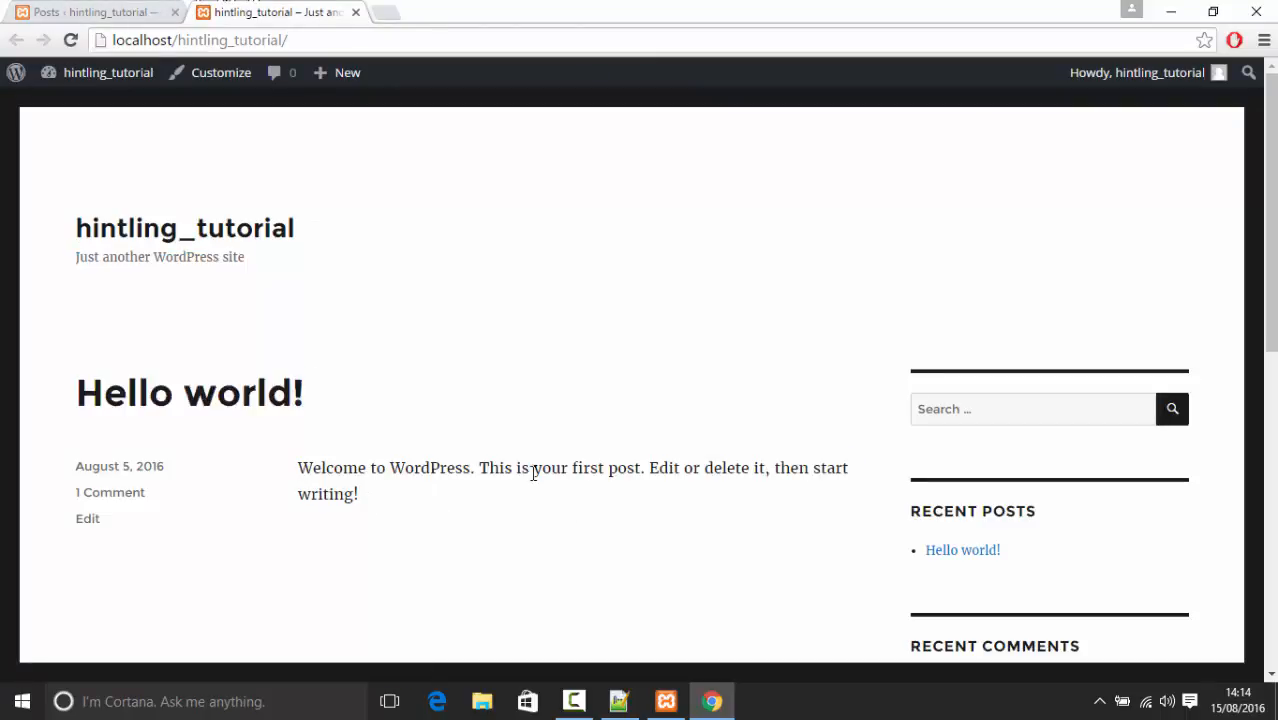
Open the Hello world! post from the Posts list for editing and examine its title and body text
{"action": "left_click", "coordinate": [57, 9]}
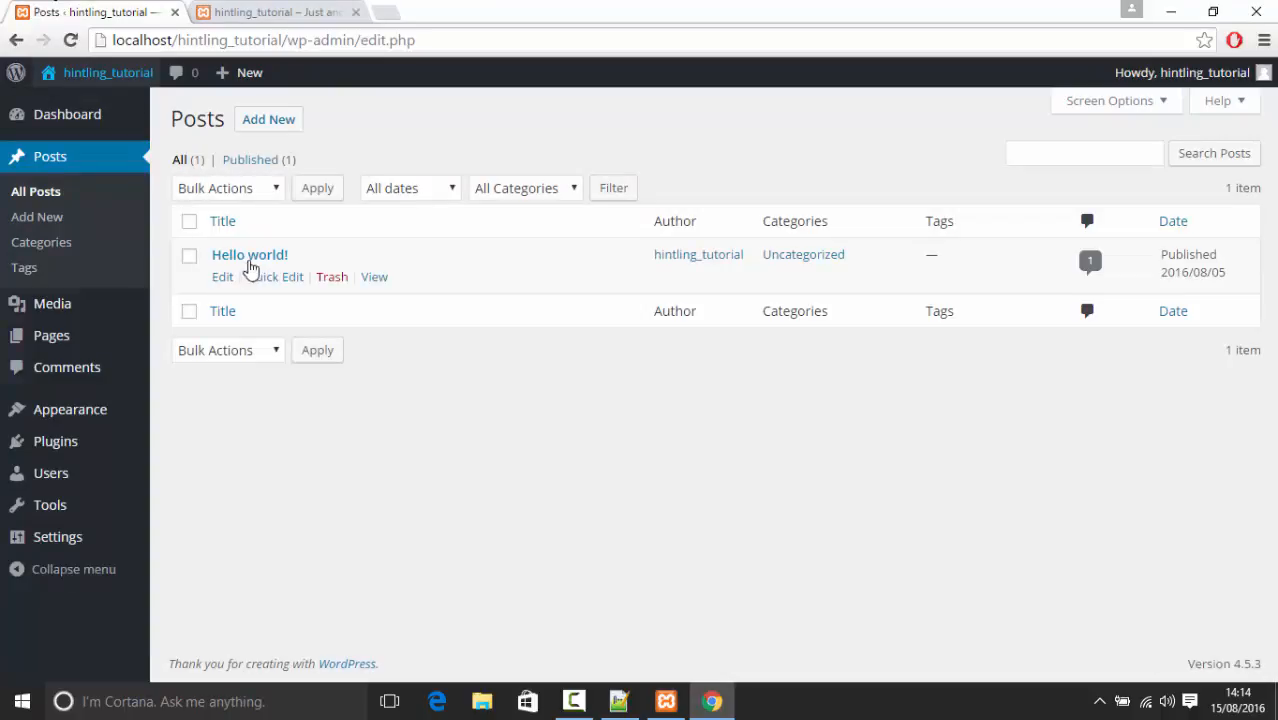
{"action": "left_click", "coordinate": [250, 256]}
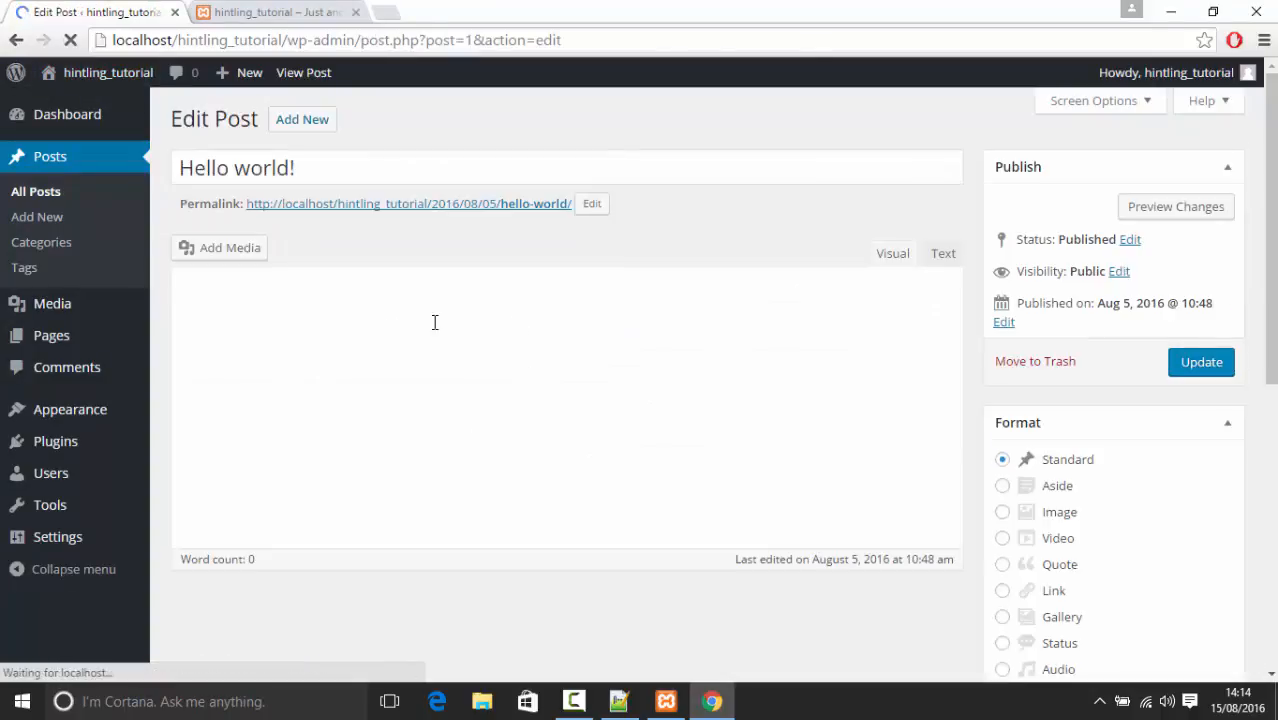
{"action": "left_click_drag", "start_coordinate": [295, 176], "coordinate": [157, 177]}
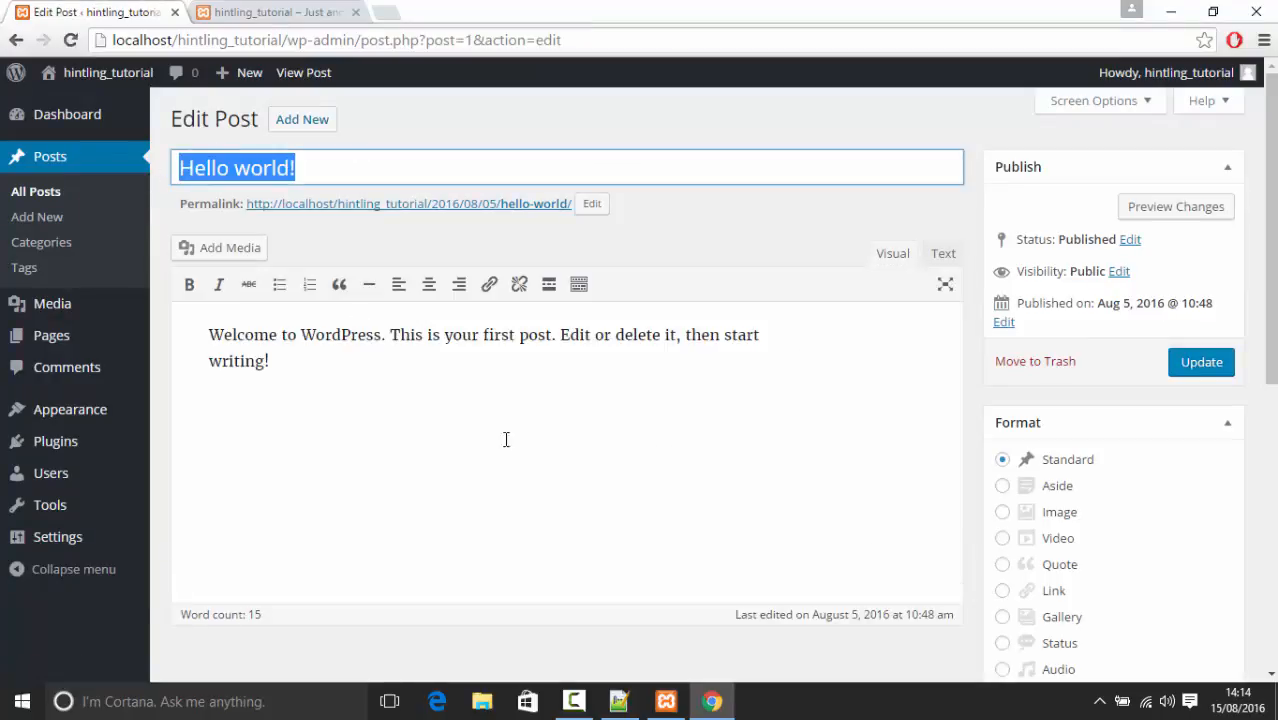
{"action": "left_click_drag", "start_coordinate": [288, 365], "coordinate": [194, 328]}
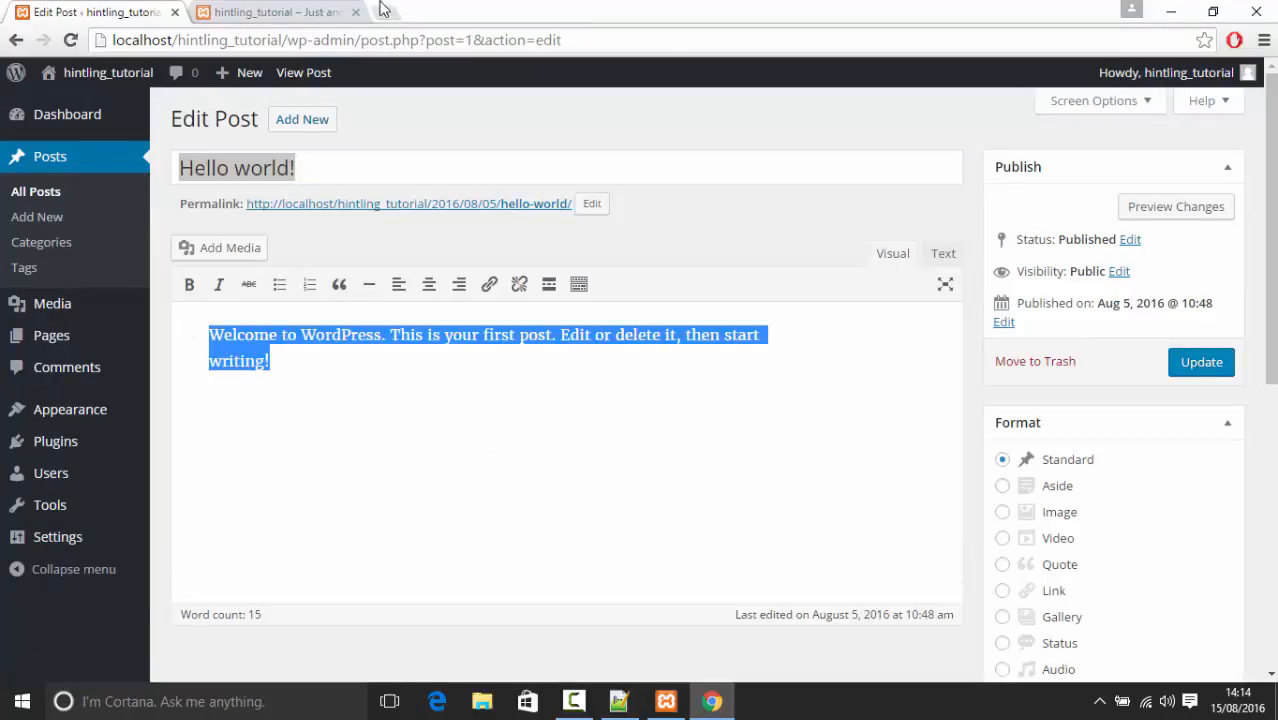
Compare the Hello world! post's date, title and text on the live site with its editor, ending back in the editor
{"action": "left_click", "coordinate": [297, 8]}
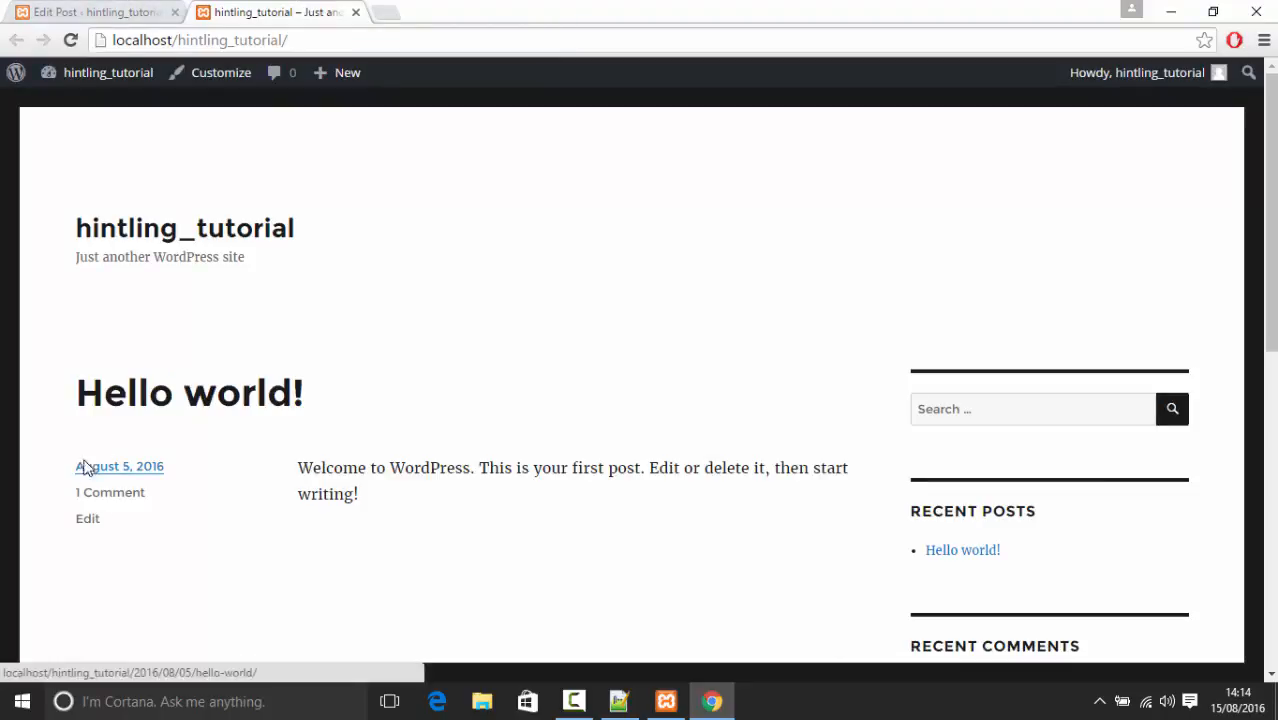
{"action": "left_click_drag", "start_coordinate": [84, 463], "coordinate": [141, 462]}
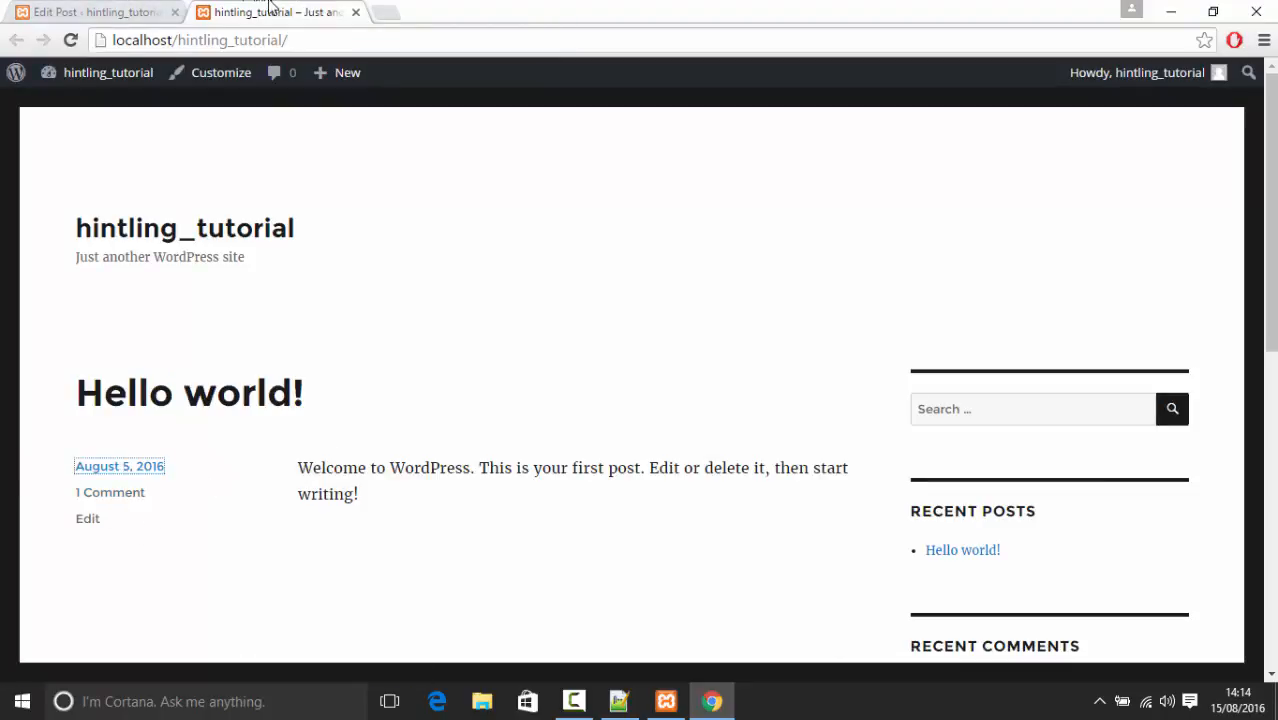
{"action": "scroll", "coordinate": [355, 340], "scroll_direction": "down", "scroll_amount": 3}
{"action": "scroll", "coordinate": [370, 368], "scroll_direction": "down", "scroll_amount": 2}
{"action": "scroll", "coordinate": [382, 422], "scroll_direction": "up", "scroll_amount": 5}
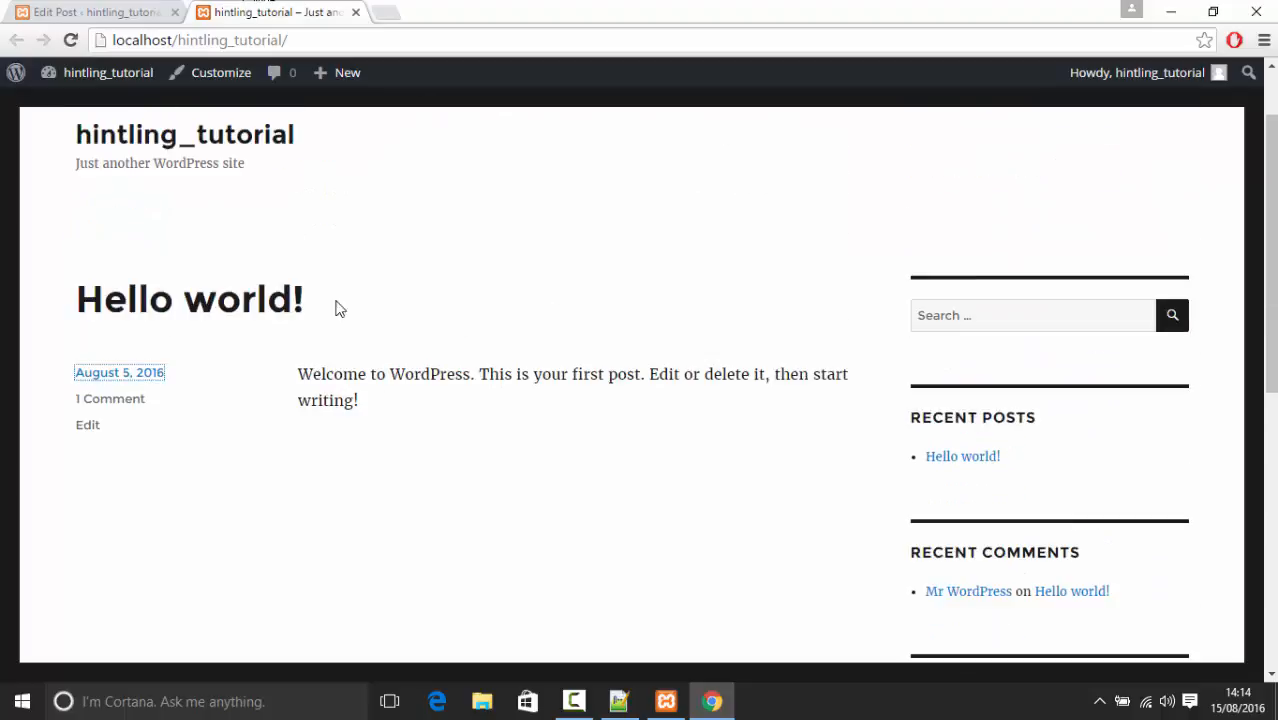
{"action": "left_click", "coordinate": [125, 11]}
{"action": "left_click", "coordinate": [752, 452]}
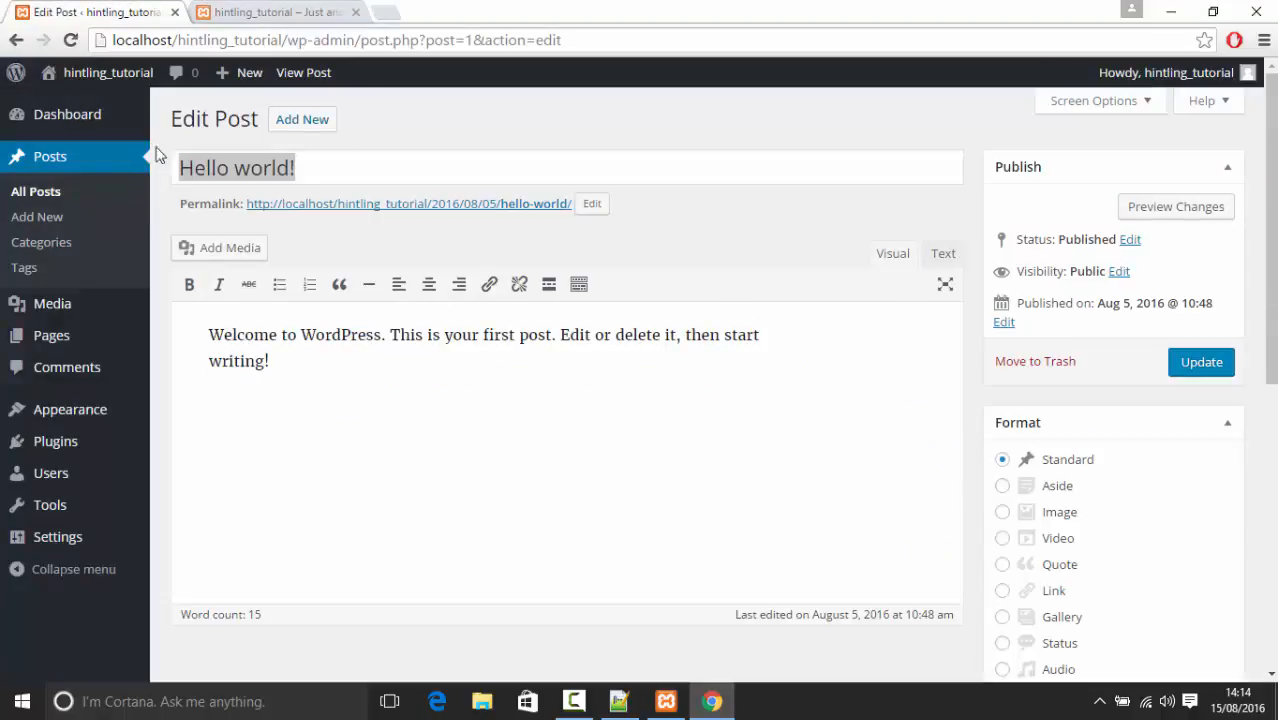
Create a new post titled "Hello Hintling" from the All Posts list and save it as a draft
{"action": "left_click", "coordinate": [12, 193]}
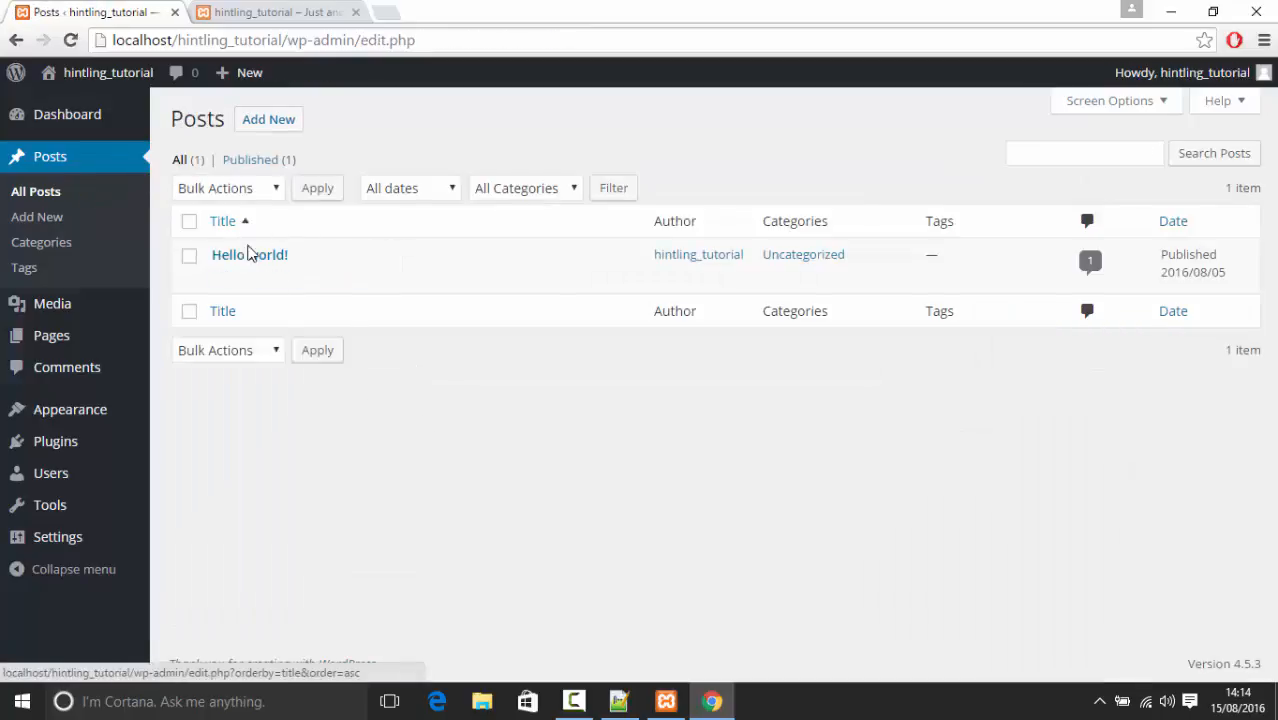
{"action": "mouse_move", "coordinate": [288, 271]}
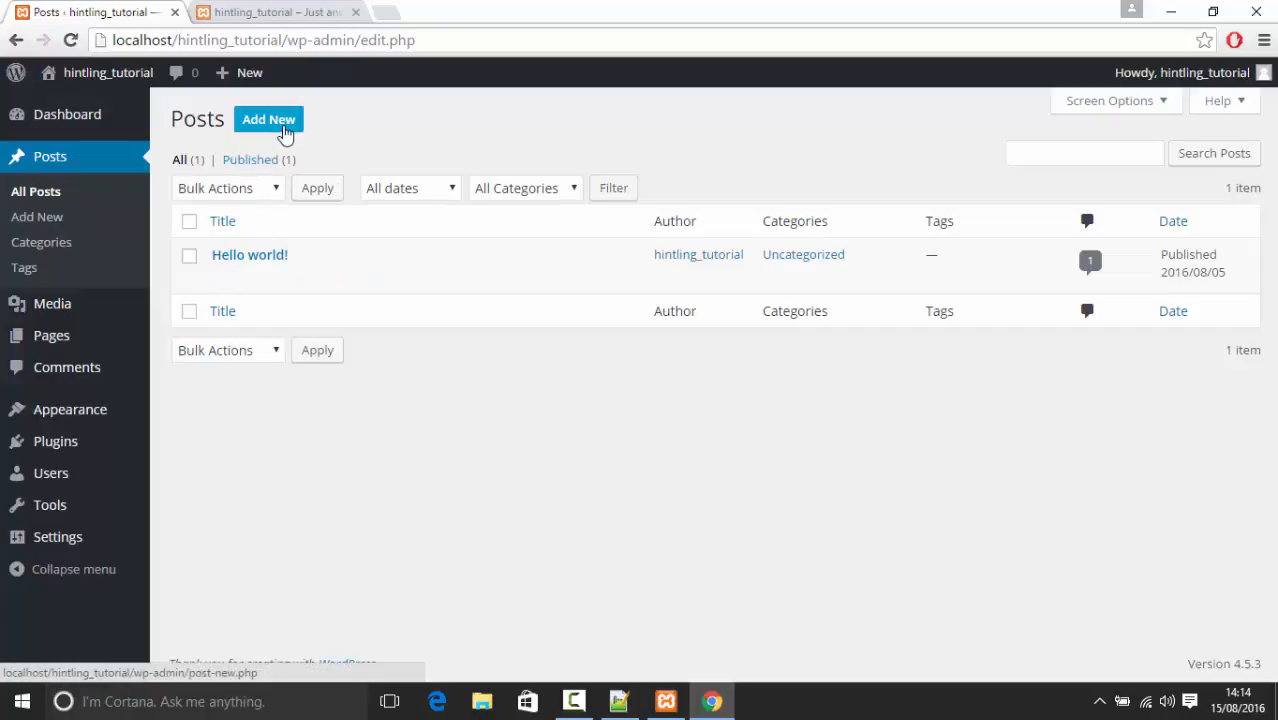
{"action": "left_click", "coordinate": [270, 120]}
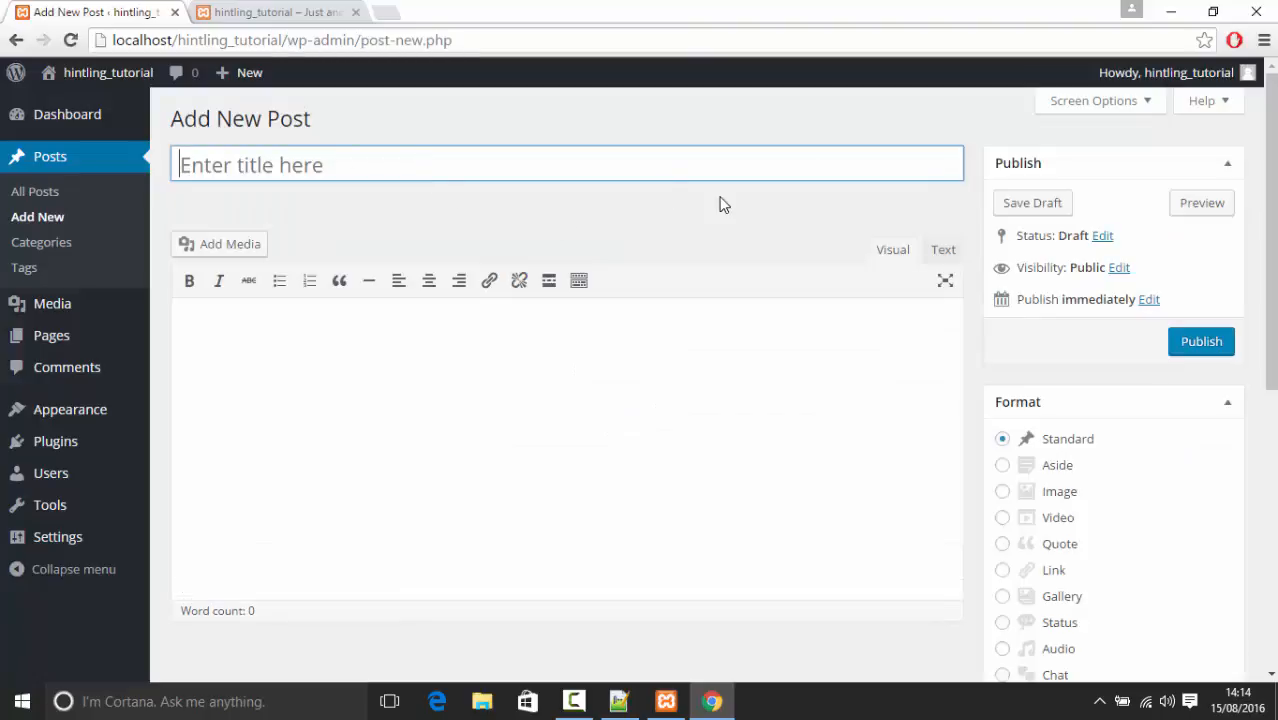
{"action": "key", "text": "shift"}
{"action": "type", "text": "Hello Hintling"}
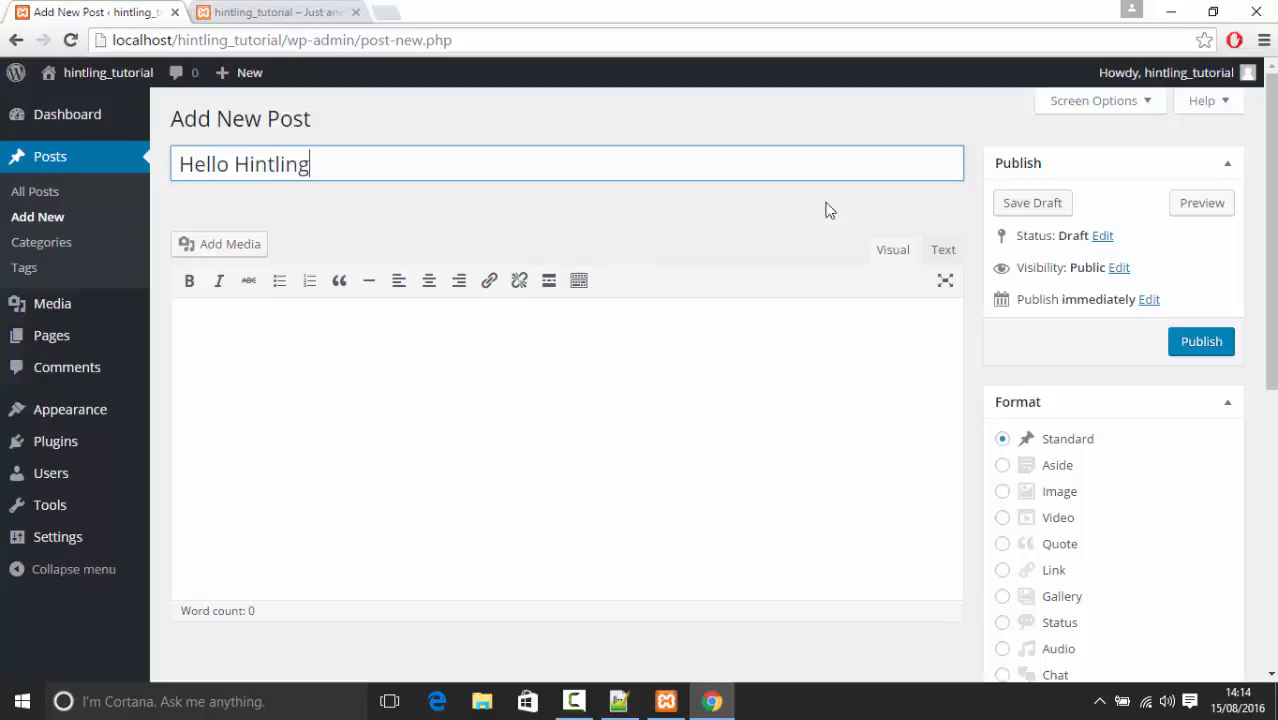
{"action": "left_click", "coordinate": [1040, 204]}
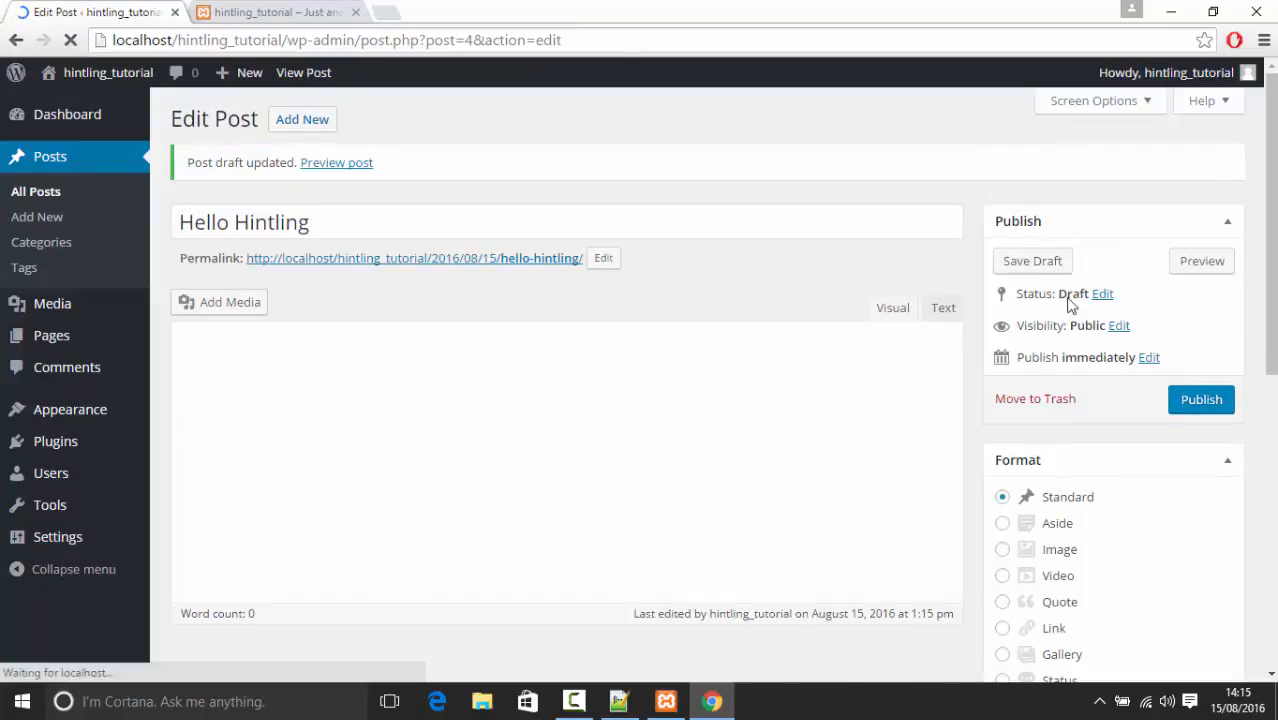
Return to All Posts, filter the list to drafts, and show all posts again
{"action": "left_click", "coordinate": [76, 201]}
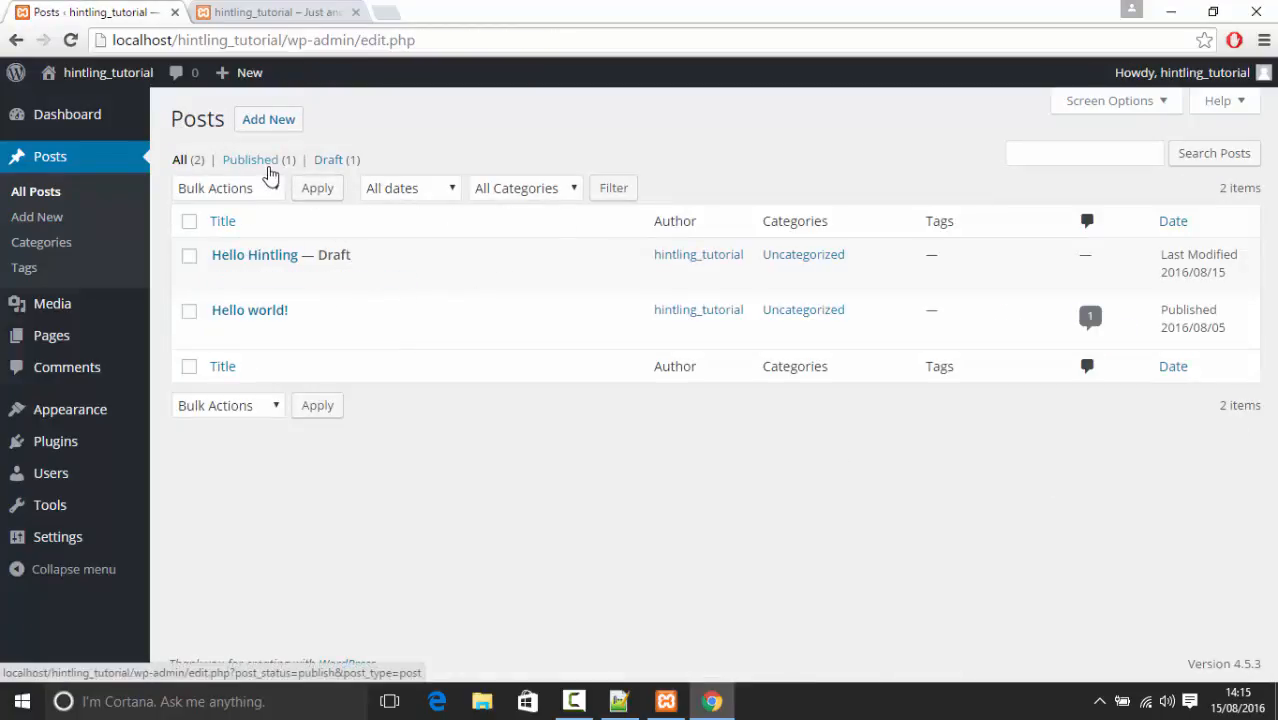
{"action": "left_click", "coordinate": [341, 164]}
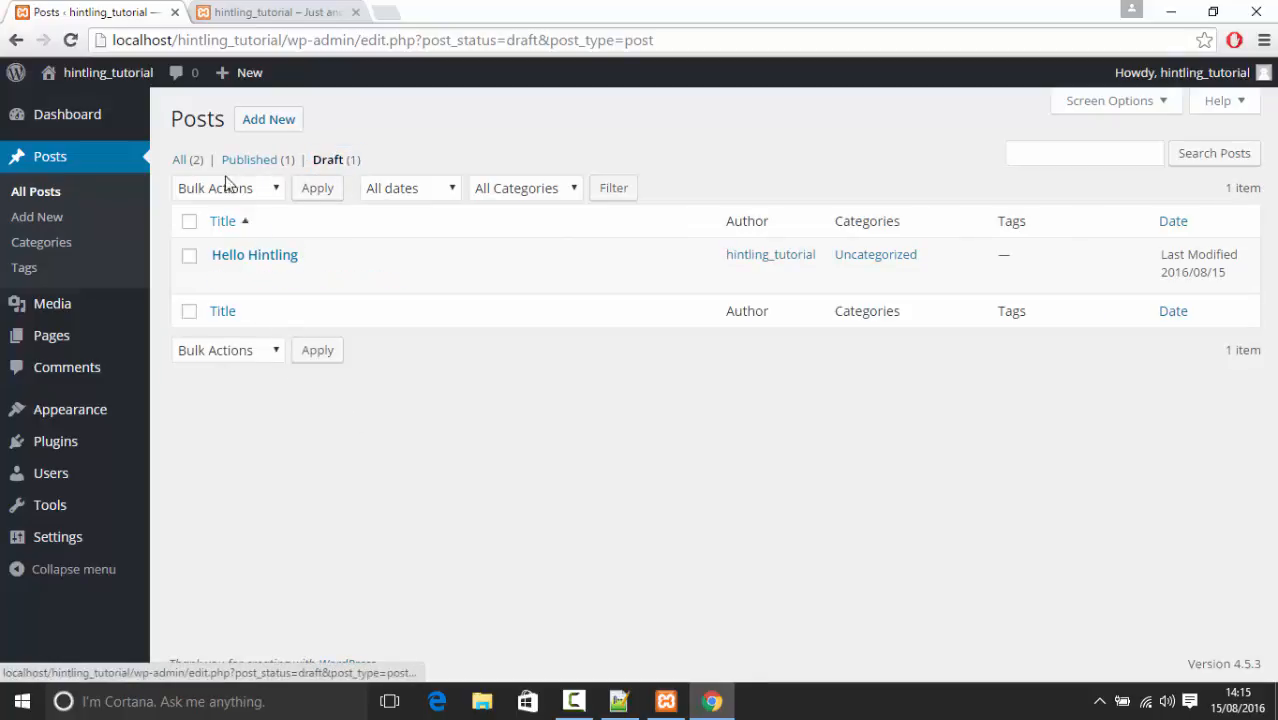
{"action": "left_click", "coordinate": [193, 162]}
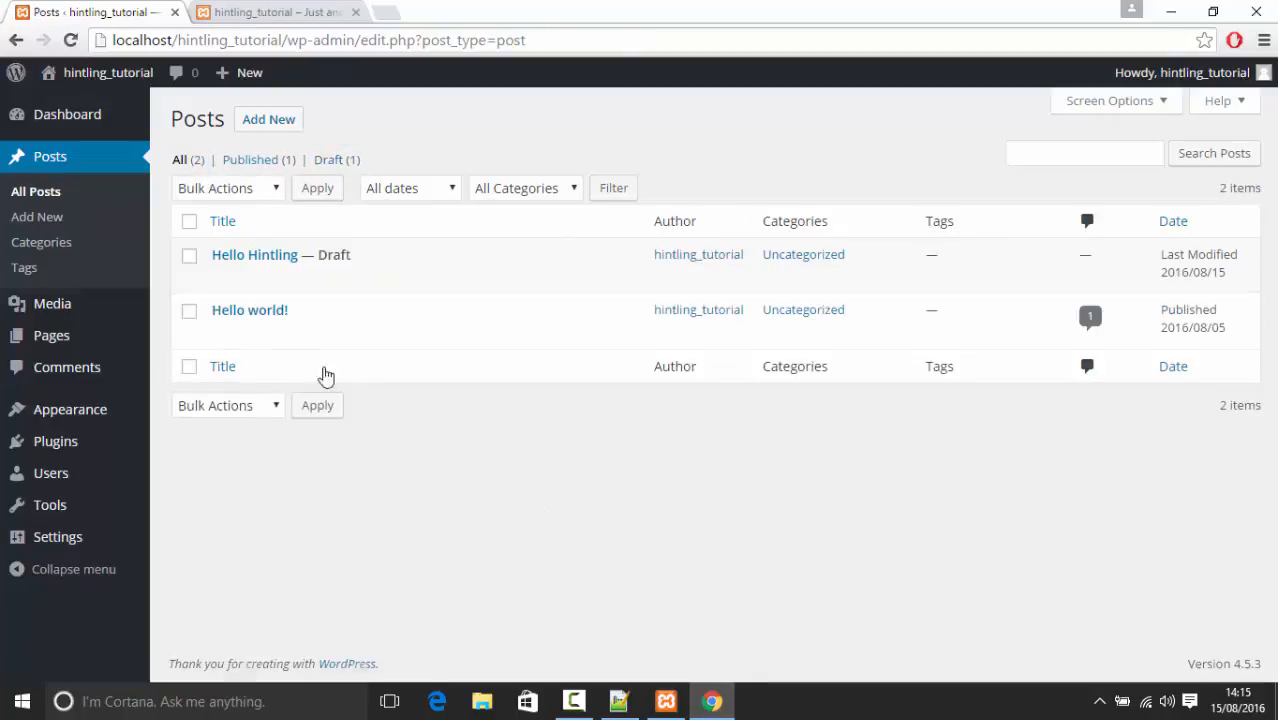
Open the Hello Hintling draft, look at the Text editing mode, and write "Hello" in bold in Visual mode
{"action": "left_click", "coordinate": [277, 260]}
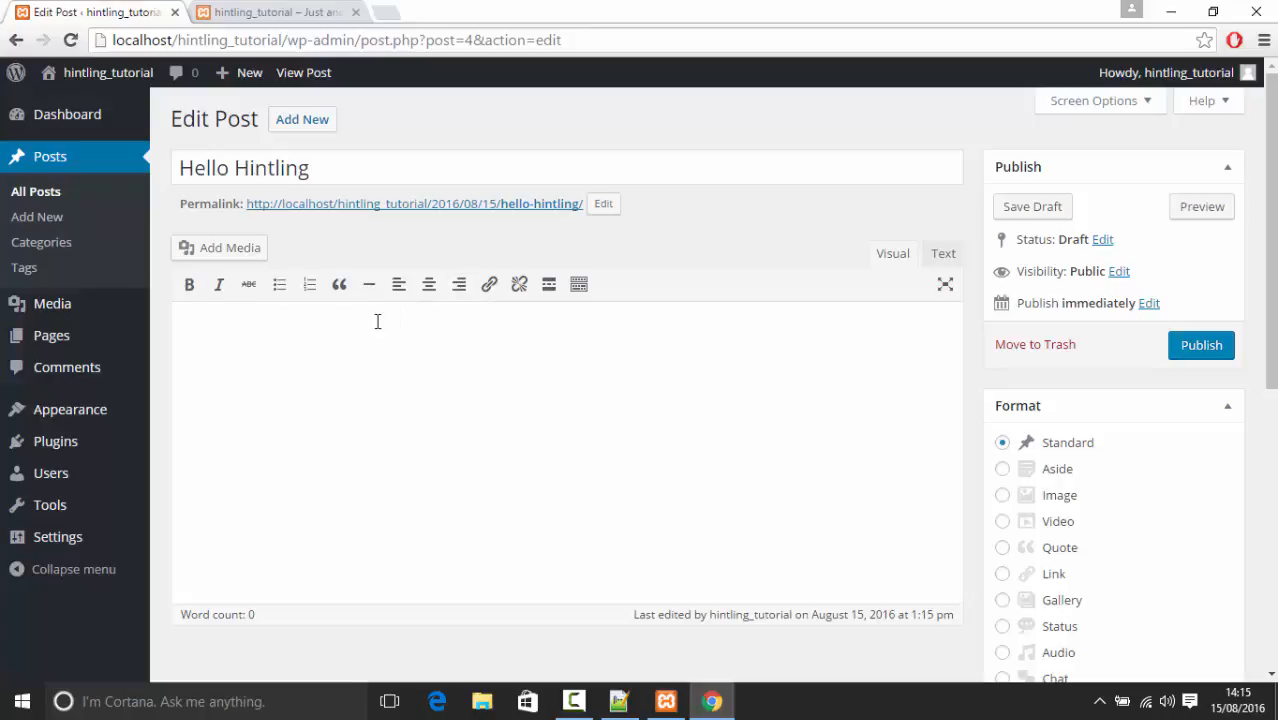
{"action": "left_click", "coordinate": [945, 254]}
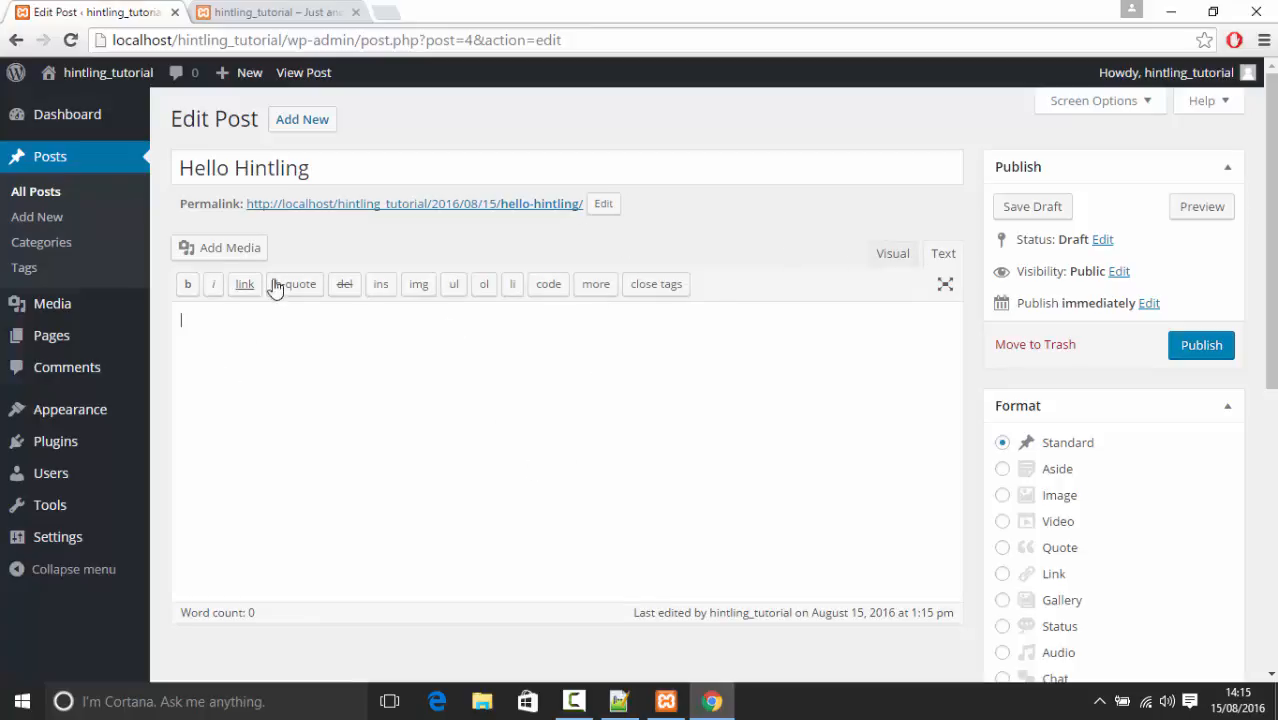
{"action": "left_click", "coordinate": [893, 254]}
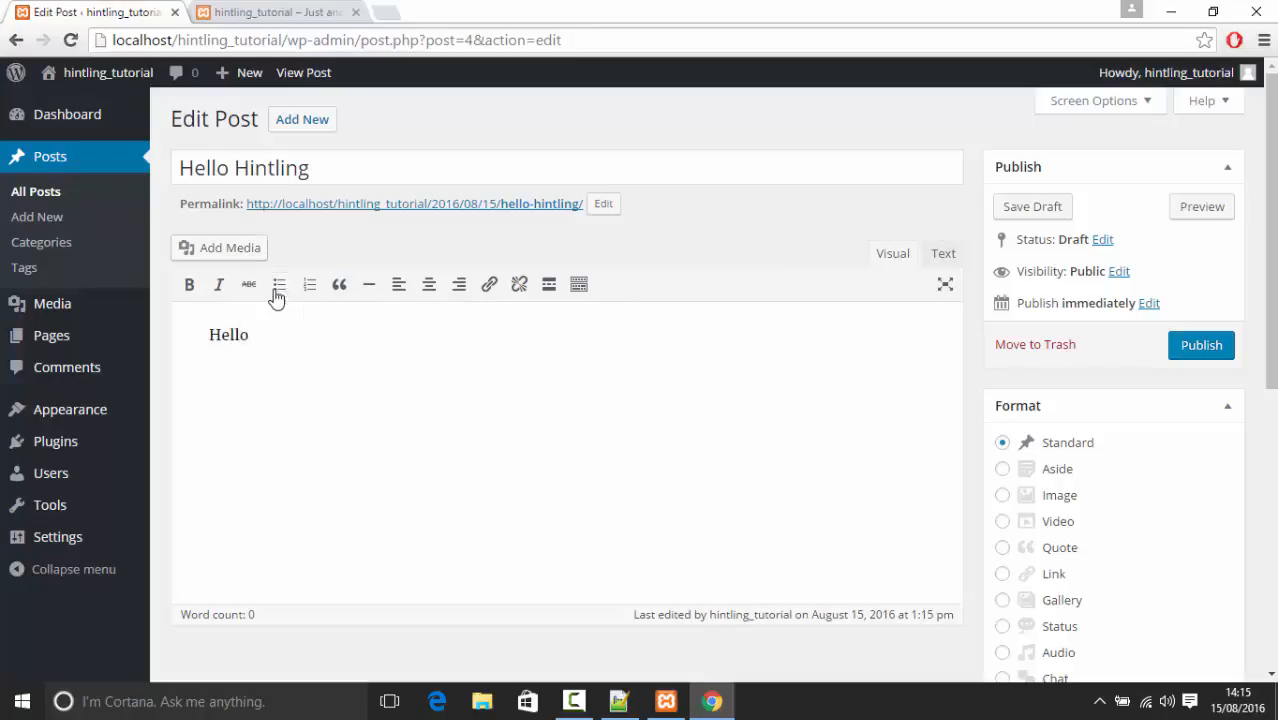
{"action": "left_click_drag", "start_coordinate": [265, 331], "coordinate": [208, 334]}
{"action": "left_click", "coordinate": [189, 284]}
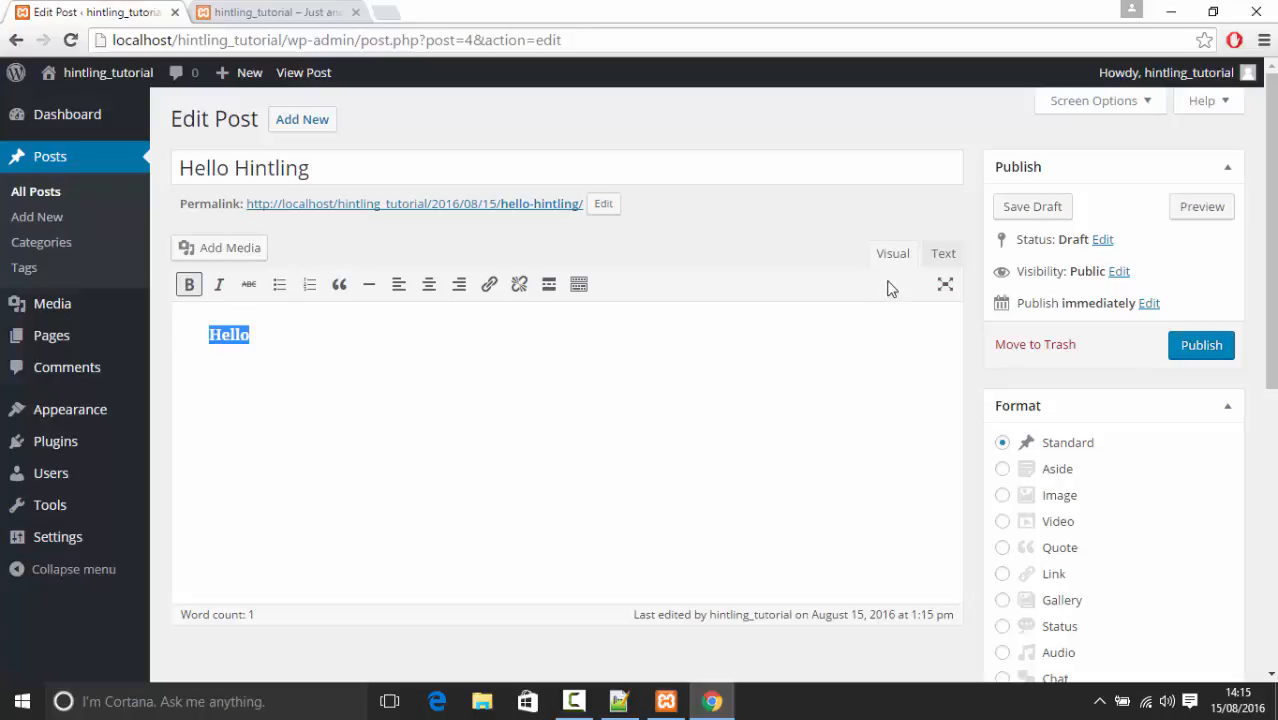
Inspect the bold text's HTML tags in Text mode and return to Visual mode
{"action": "left_click", "coordinate": [943, 253]}
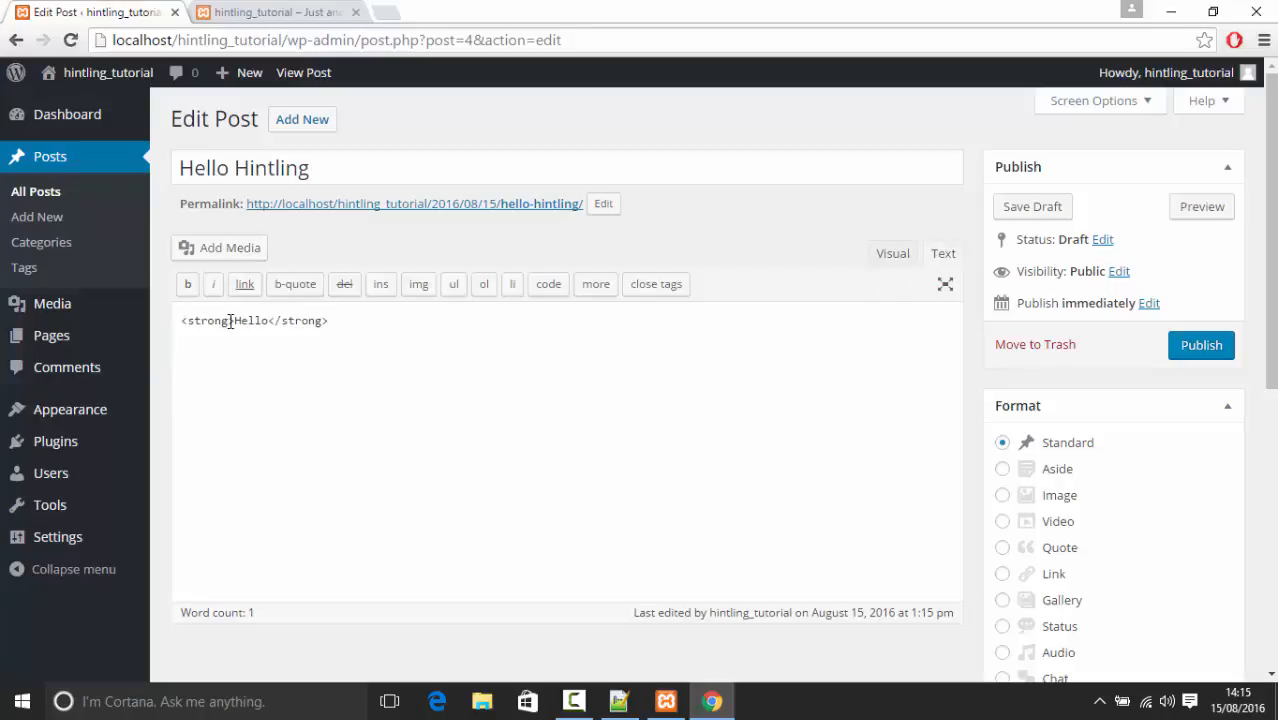
{"action": "left_click_drag", "start_coordinate": [232, 321], "coordinate": [164, 326]}
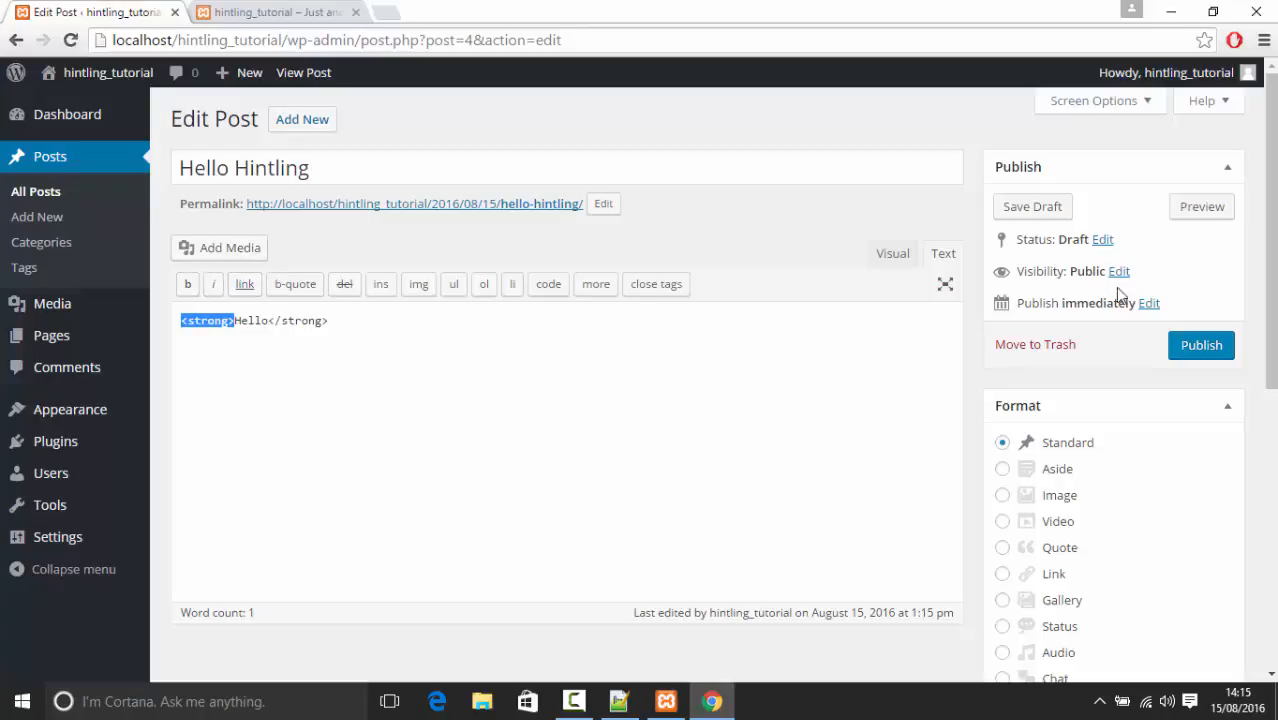
{"action": "left_click", "coordinate": [893, 253]}
Examine the post's Format, Categories, Tags and Featured Image boxes without changing them
{"action": "scroll", "coordinate": [799, 374], "scroll_direction": "down", "scroll_amount": 3}
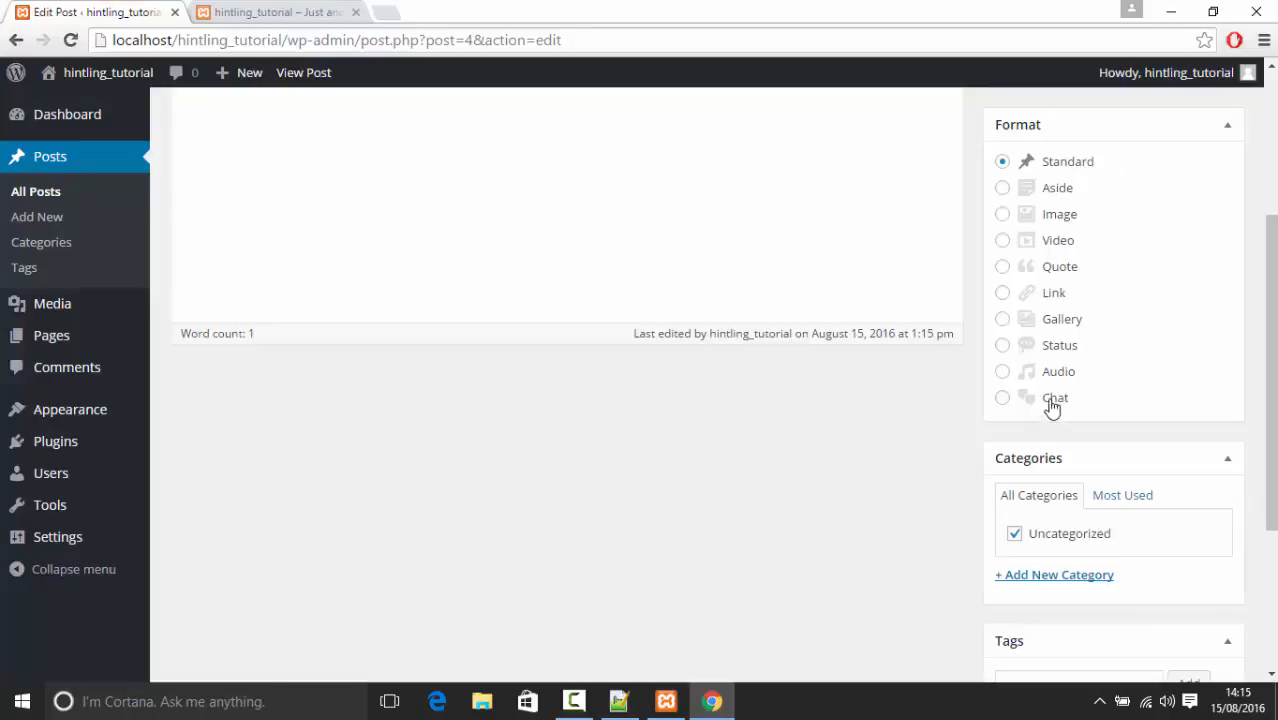
{"action": "scroll", "coordinate": [939, 300], "scroll_direction": "down", "scroll_amount": 2}
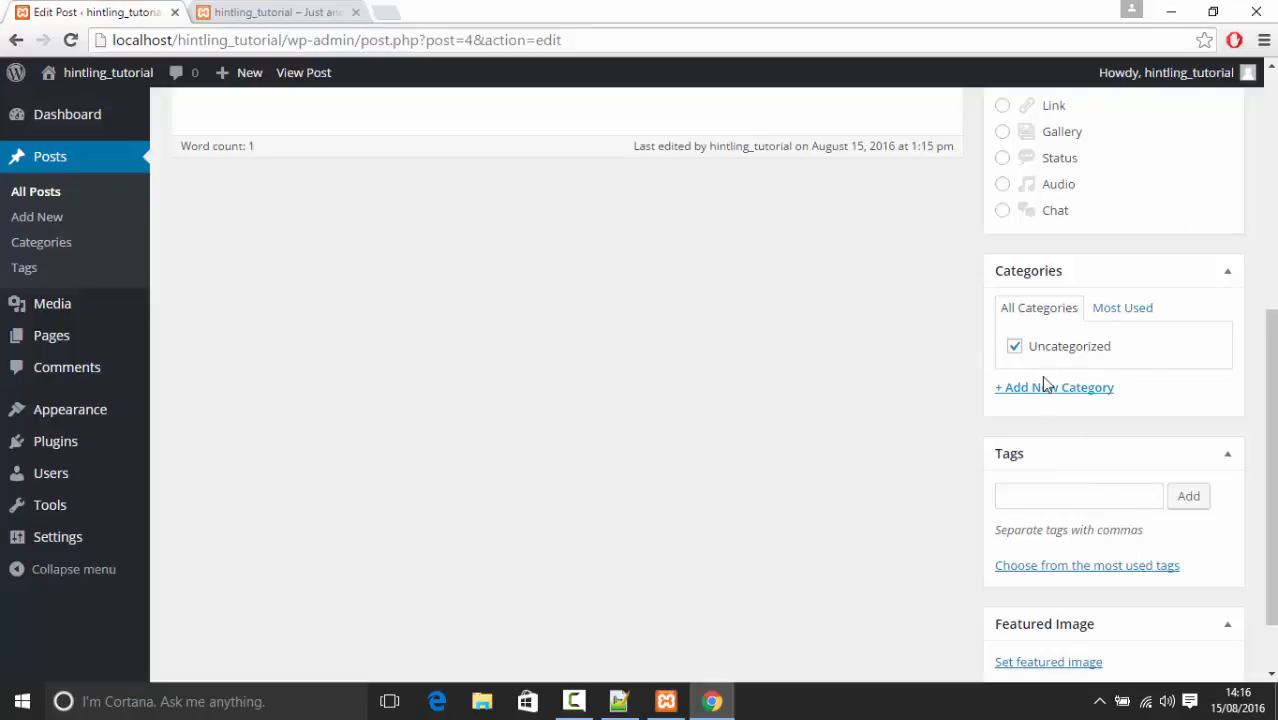
{"action": "scroll", "coordinate": [1044, 422], "scroll_direction": "down", "scroll_amount": 1}
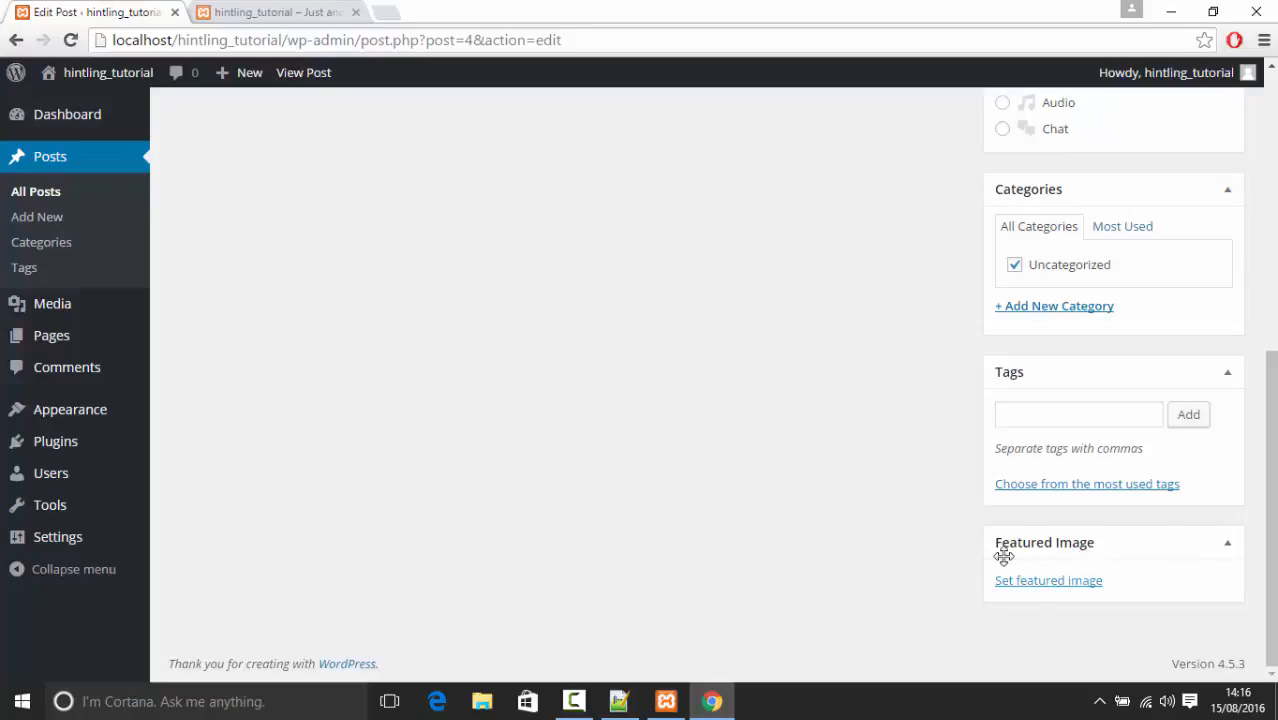
{"action": "scroll", "coordinate": [916, 494], "scroll_direction": "up", "scroll_amount": 5}
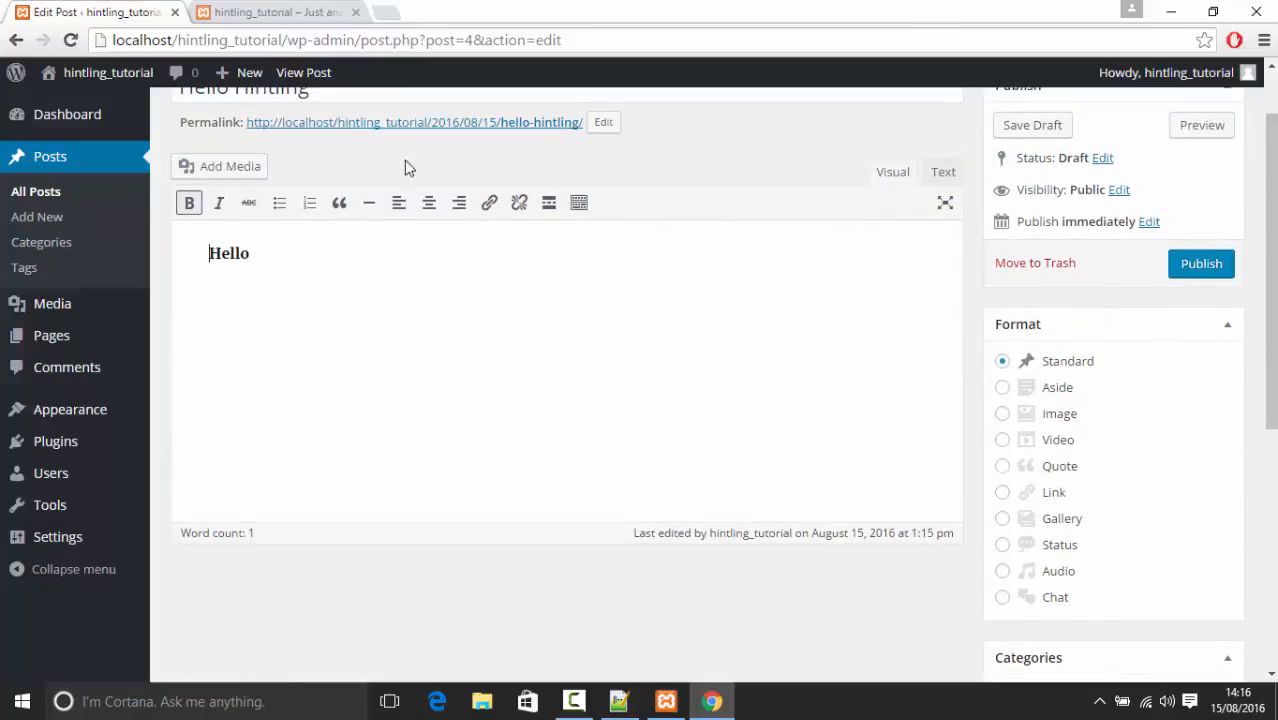
Publish the Hello Hintling post and open it on the live site
{"action": "left_click", "coordinate": [67, 160]}
{"action": "left_click", "coordinate": [790, 148]}
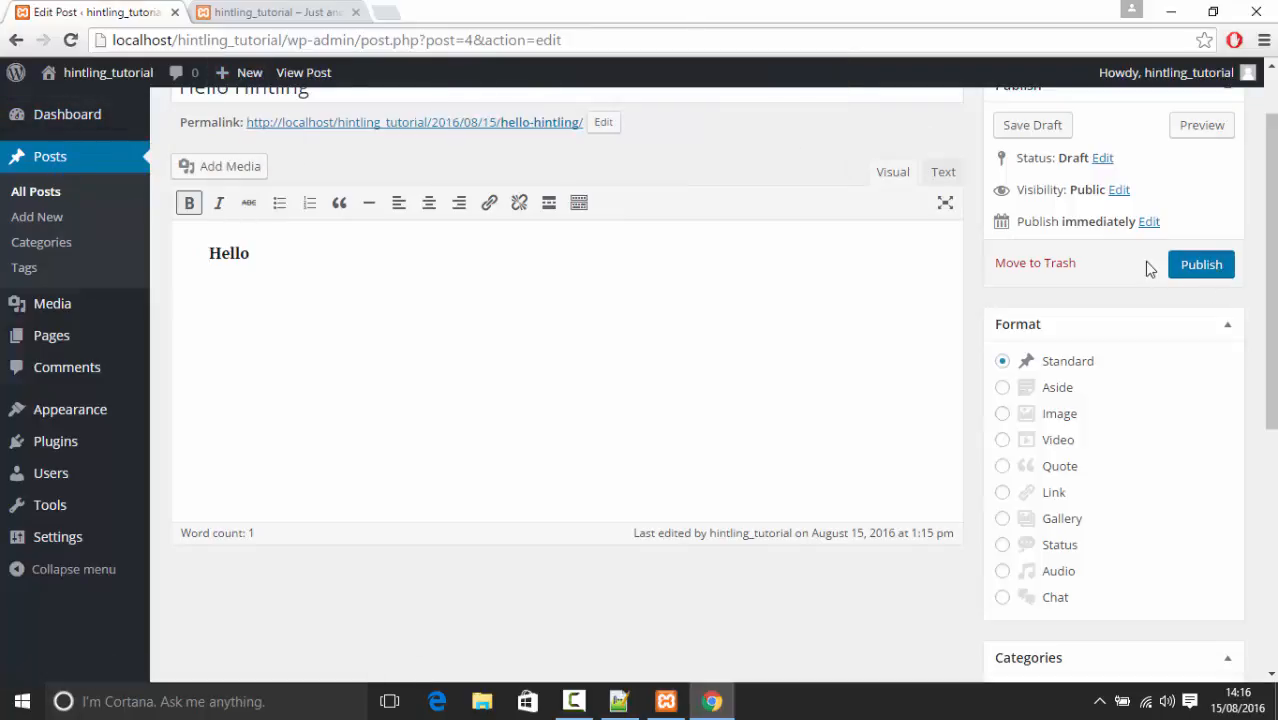
{"action": "left_click", "coordinate": [1210, 265]}
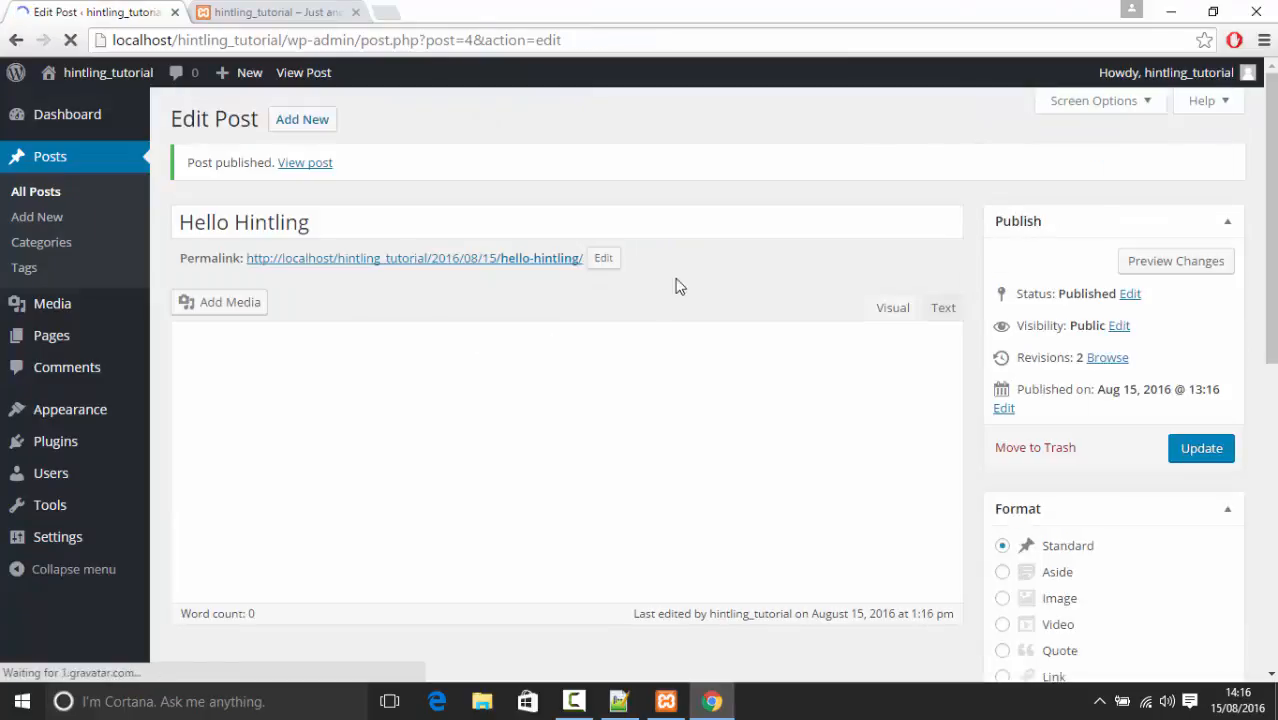
{"action": "left_click", "coordinate": [305, 74]}
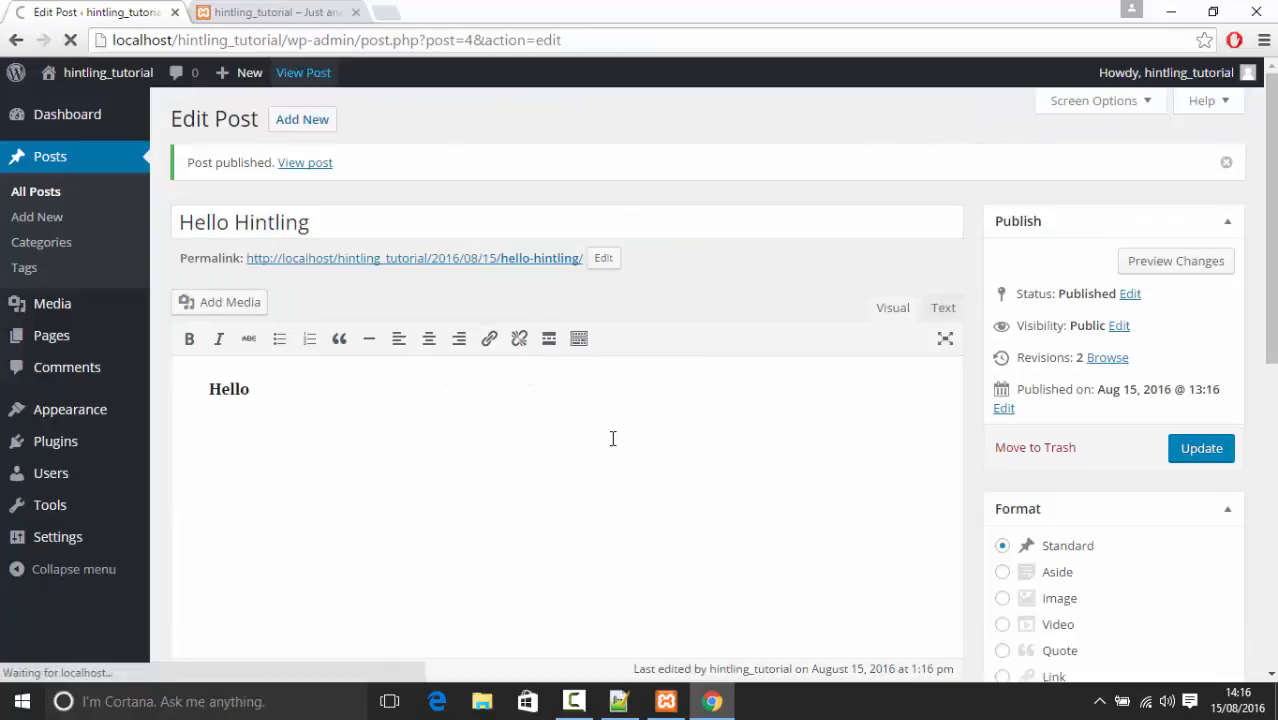
Look over the published Hello Hintling page and the date-based part of its address
{"action": "scroll", "coordinate": [359, 323], "scroll_direction": "down", "scroll_amount": 4}
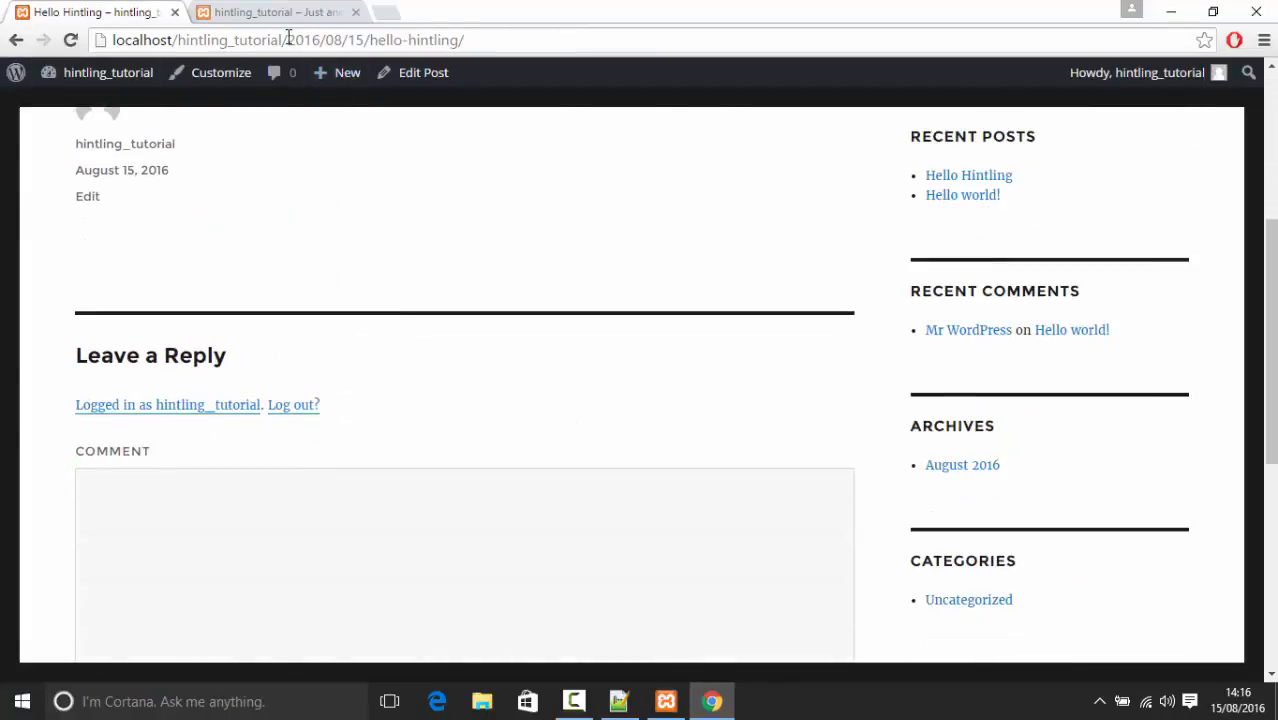
{"action": "left_click_drag", "start_coordinate": [288, 40], "coordinate": [431, 36]}
{"action": "left_click", "coordinate": [431, 191]}
{"action": "scroll", "coordinate": [428, 265], "scroll_direction": "up", "scroll_amount": 5}
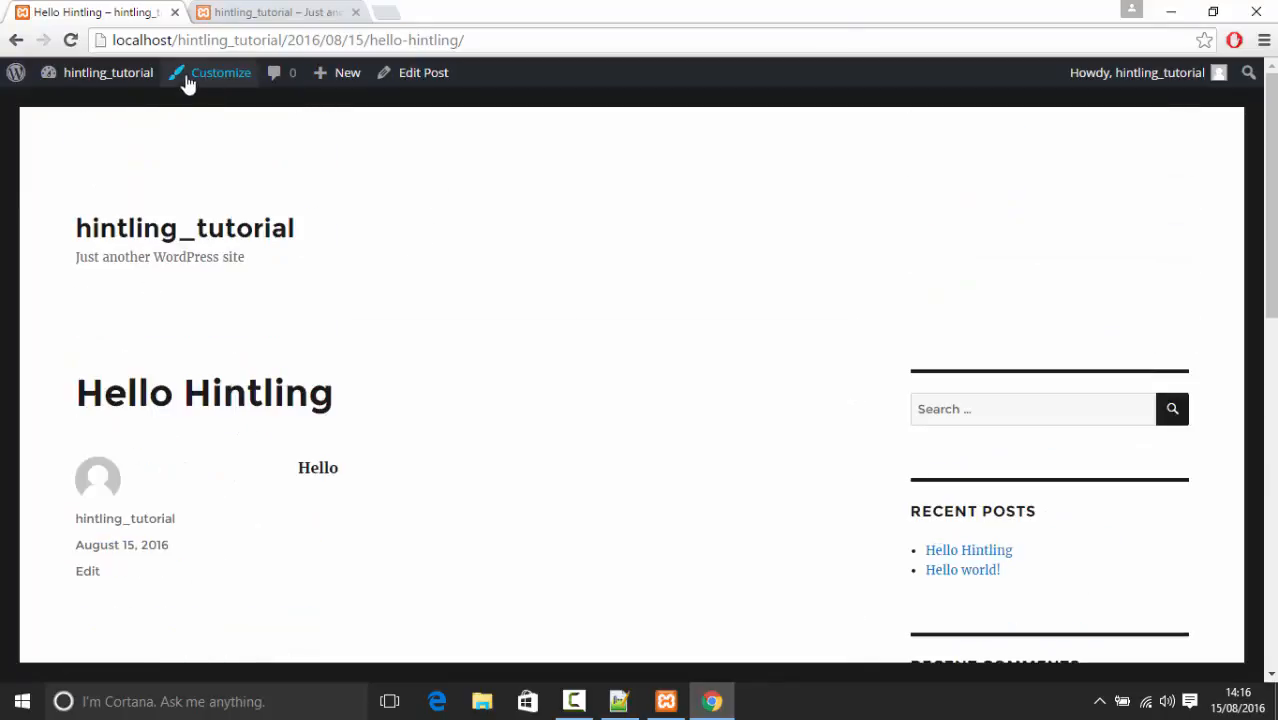
Open the site's home page at localhost/hintling_tutorial/ and look over the posts listed there
{"action": "left_click_drag", "start_coordinate": [287, 40], "coordinate": [403, 40]}
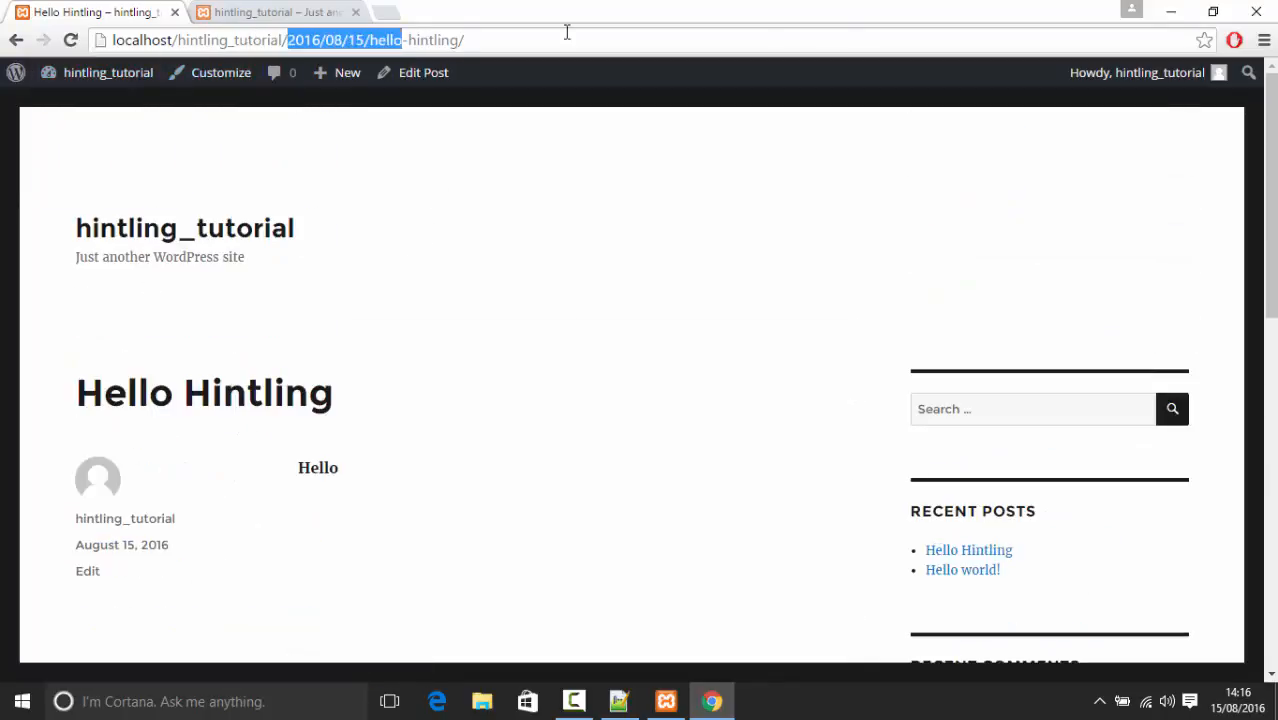
{"action": "key", "text": "BackSpace"}
{"action": "key", "text": "Return"}
{"action": "scroll", "coordinate": [650, 261], "scroll_direction": "down", "scroll_amount": 4}
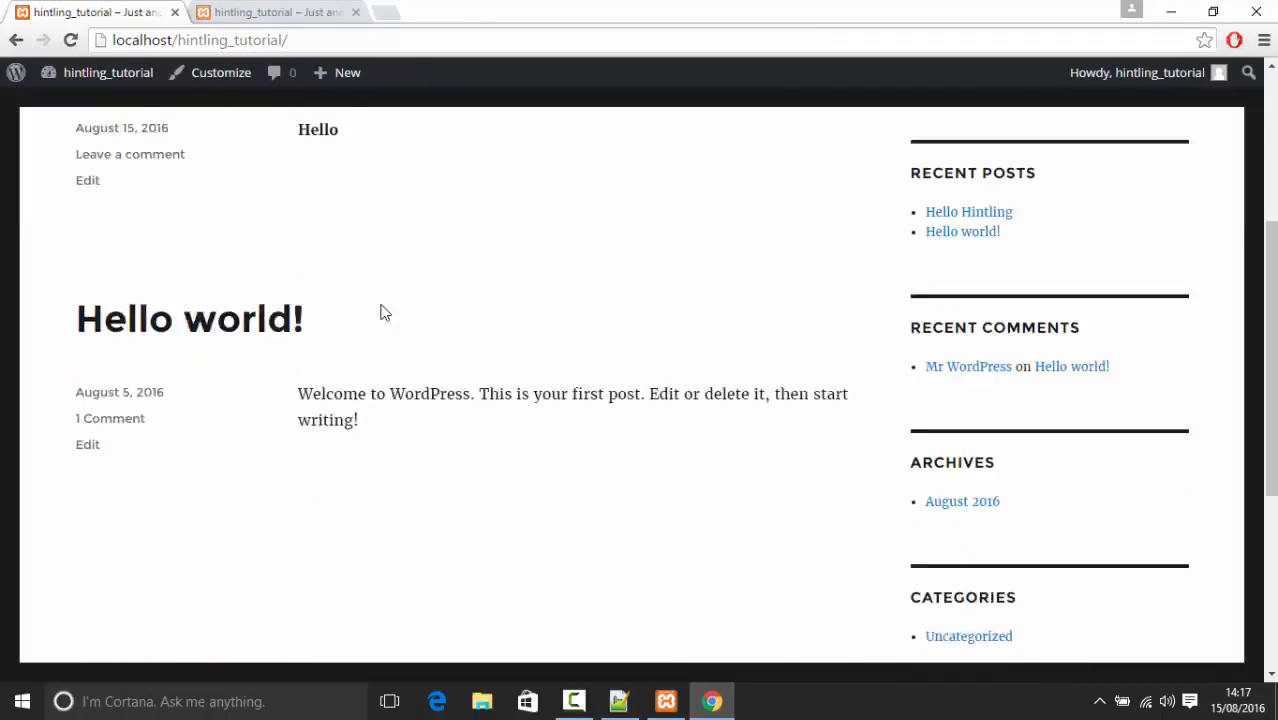
{"action": "scroll", "coordinate": [171, 228], "scroll_direction": "up", "scroll_amount": 2}
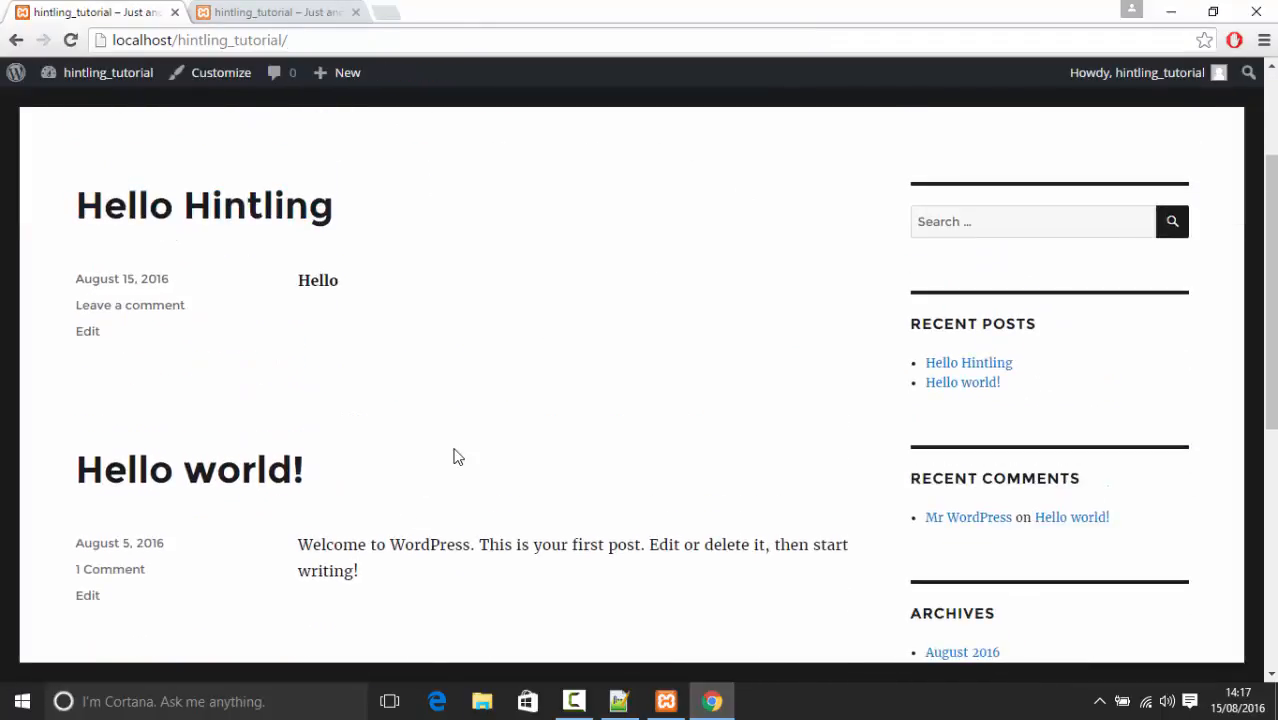
Return to the admin's post list, open Hello Hintling and Hello world! together for bulk editing, and examine the available options
{"action": "left_click", "coordinate": [16, 72]}
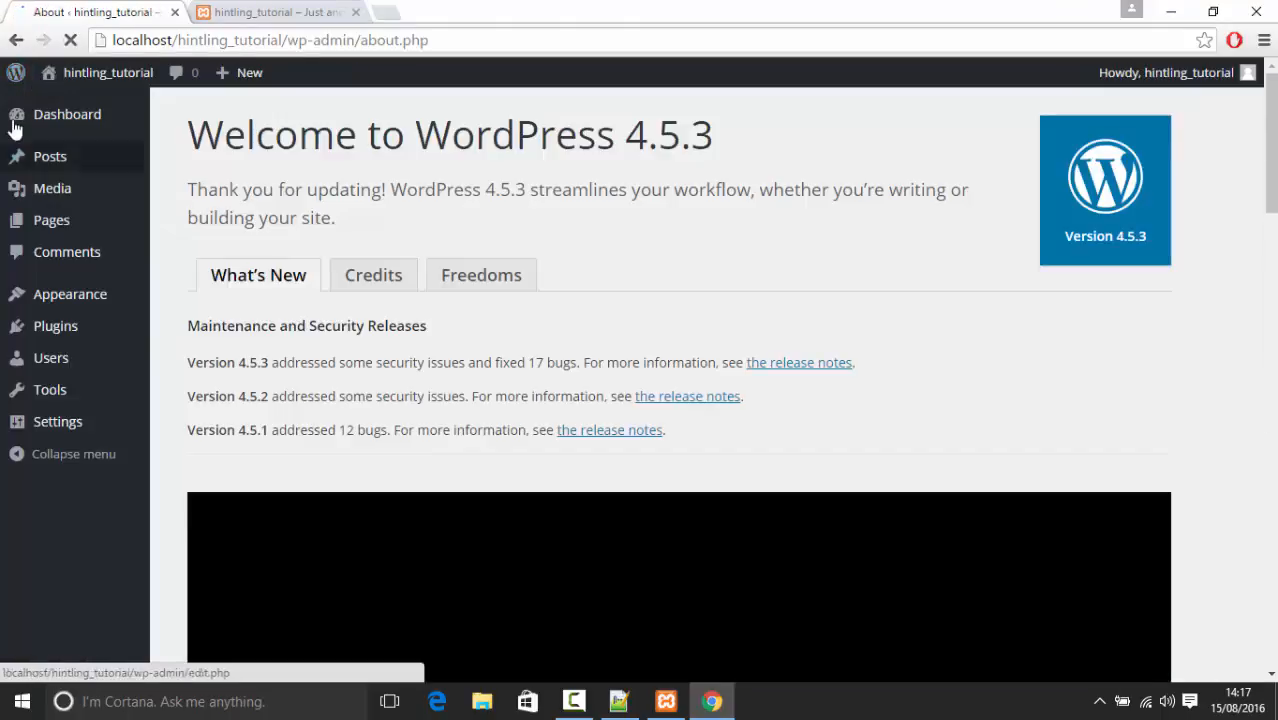
{"action": "left_click", "coordinate": [44, 160]}
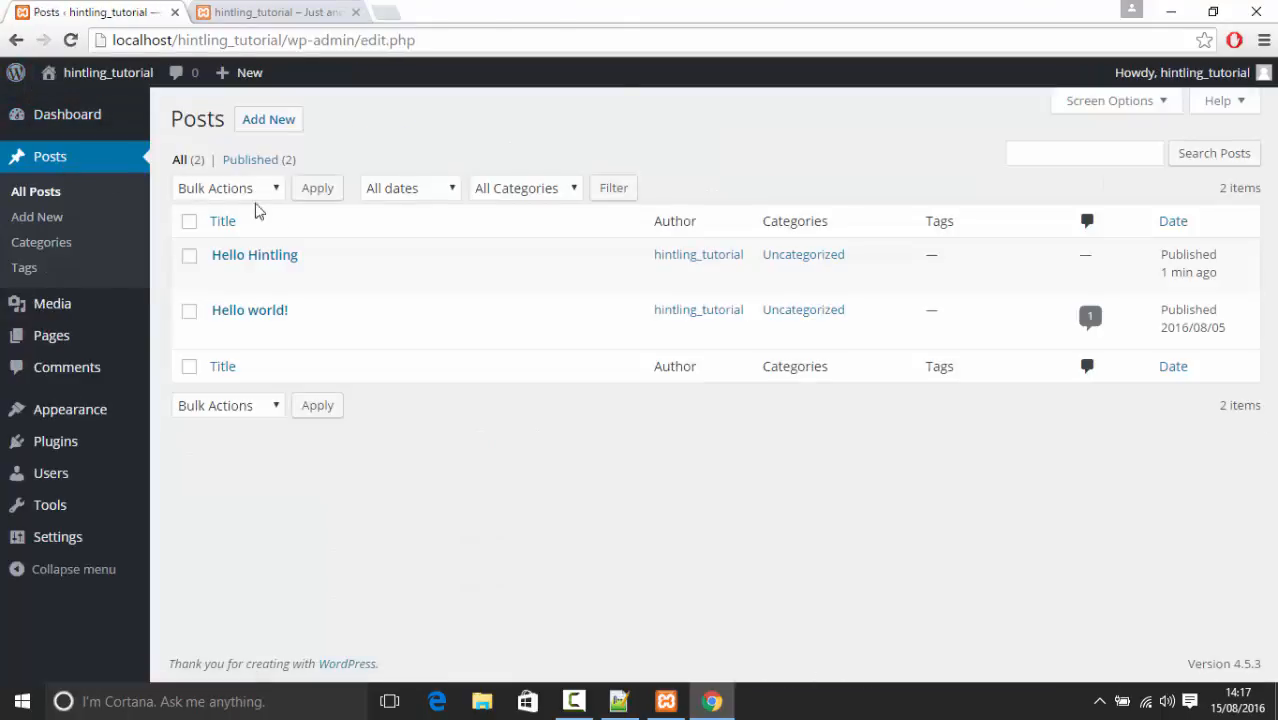
{"action": "left_click", "coordinate": [189, 257]}
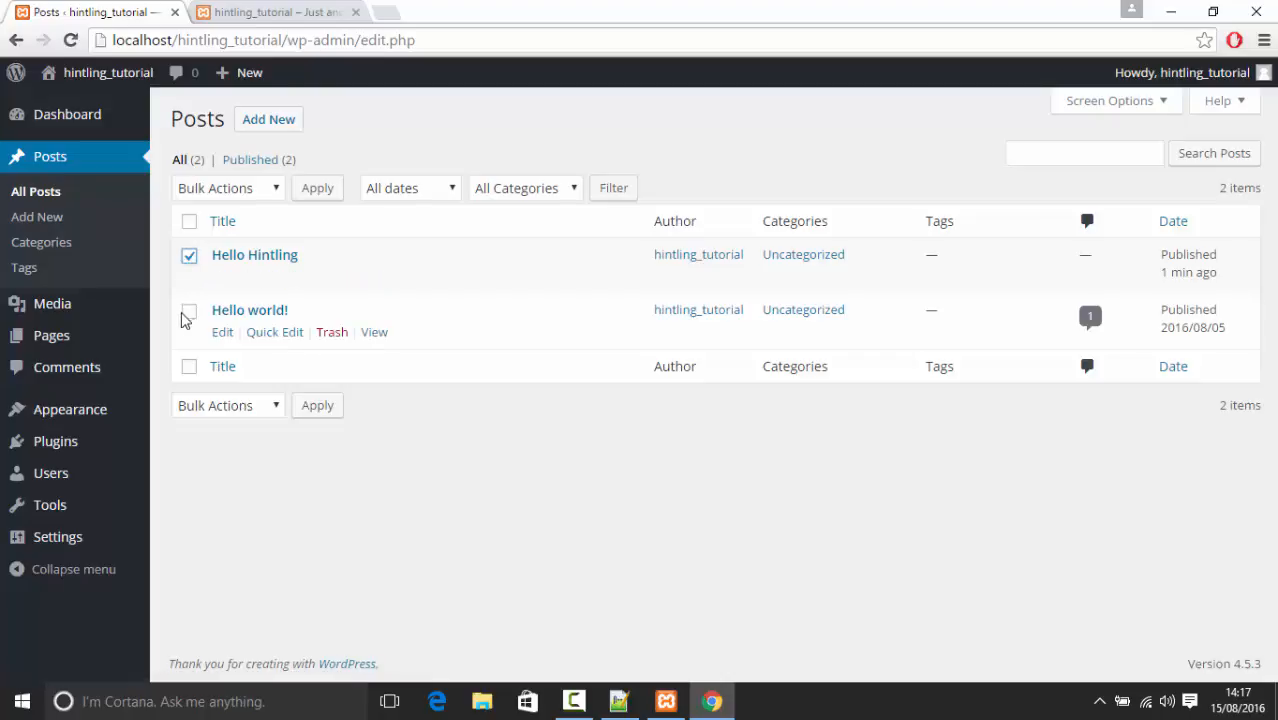
{"action": "left_click", "coordinate": [189, 311]}
{"action": "left_click", "coordinate": [272, 193]}
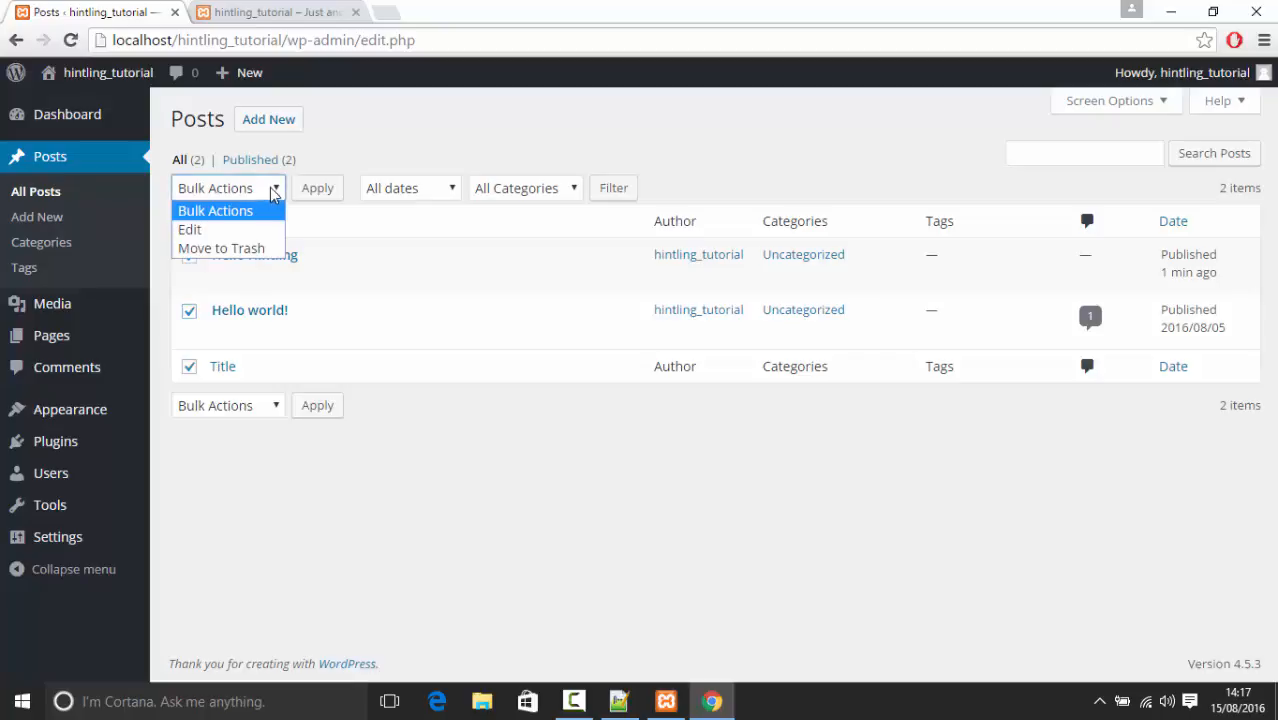
{"action": "left_click", "coordinate": [236, 232]}
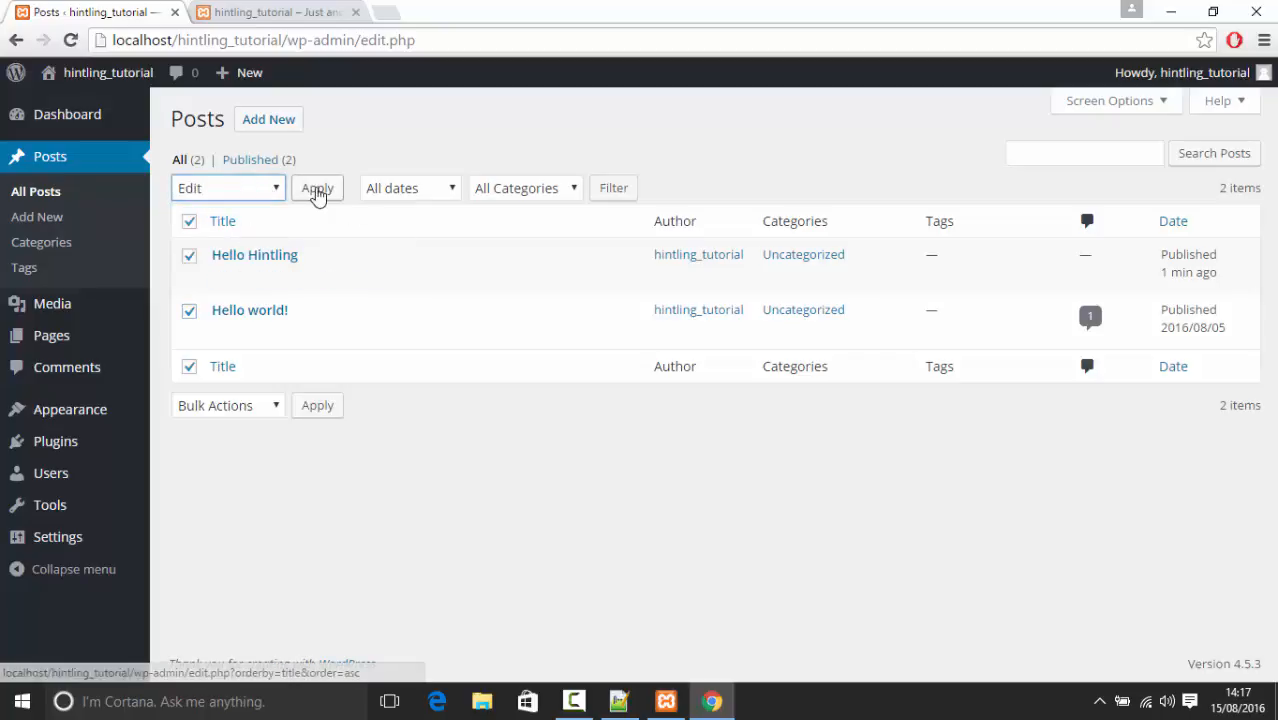
{"action": "left_click", "coordinate": [317, 192]}
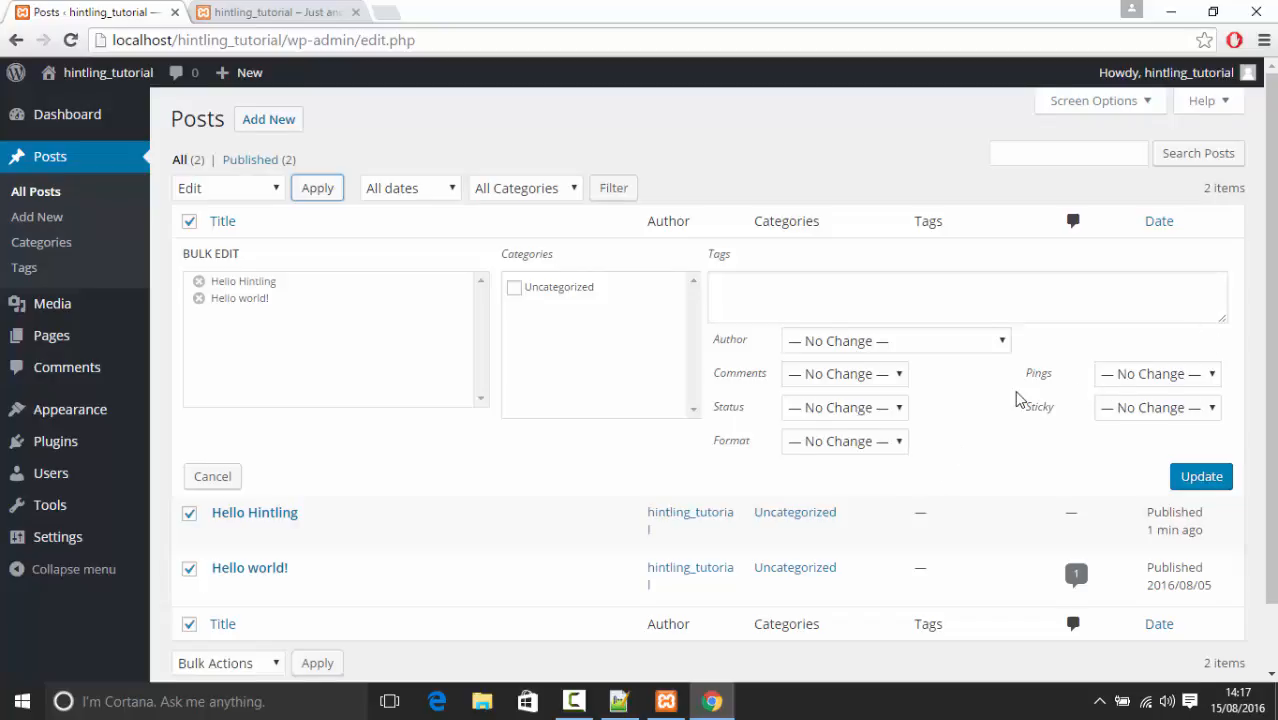
{"action": "scroll", "coordinate": [1016, 399], "scroll_direction": "down", "scroll_amount": 2}
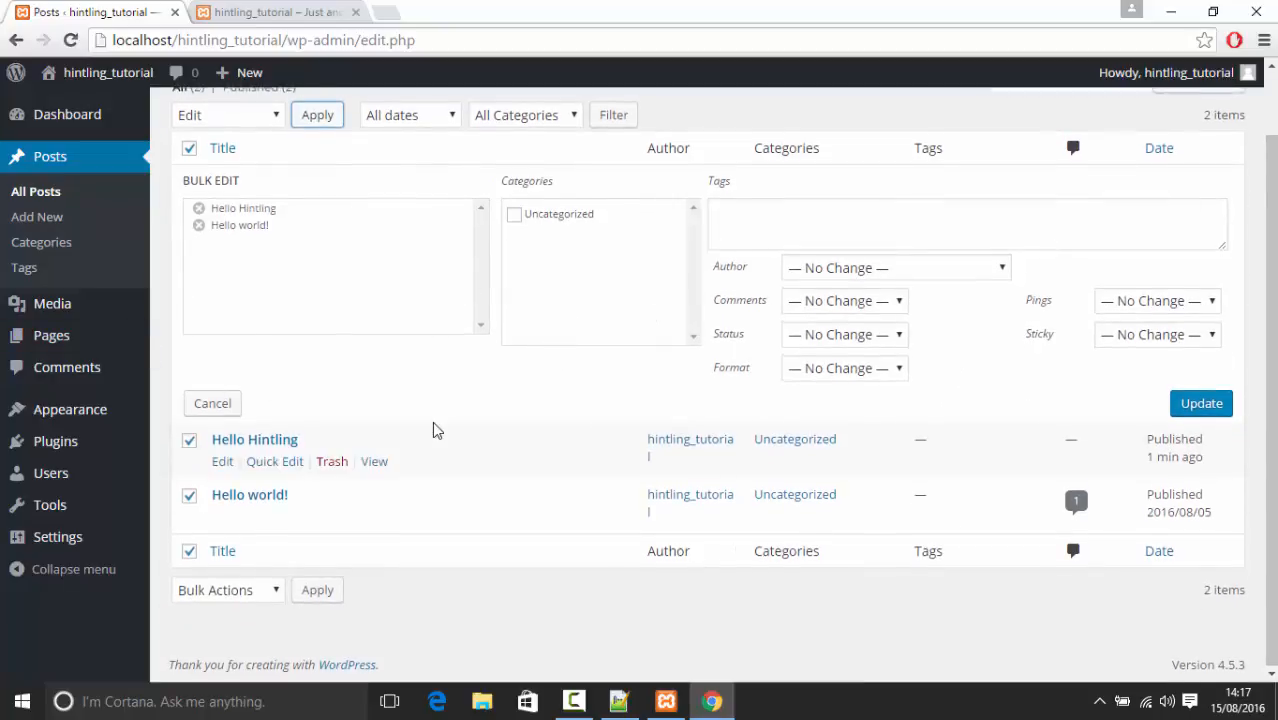
{"action": "scroll", "coordinate": [434, 428], "scroll_direction": "up", "scroll_amount": 2}
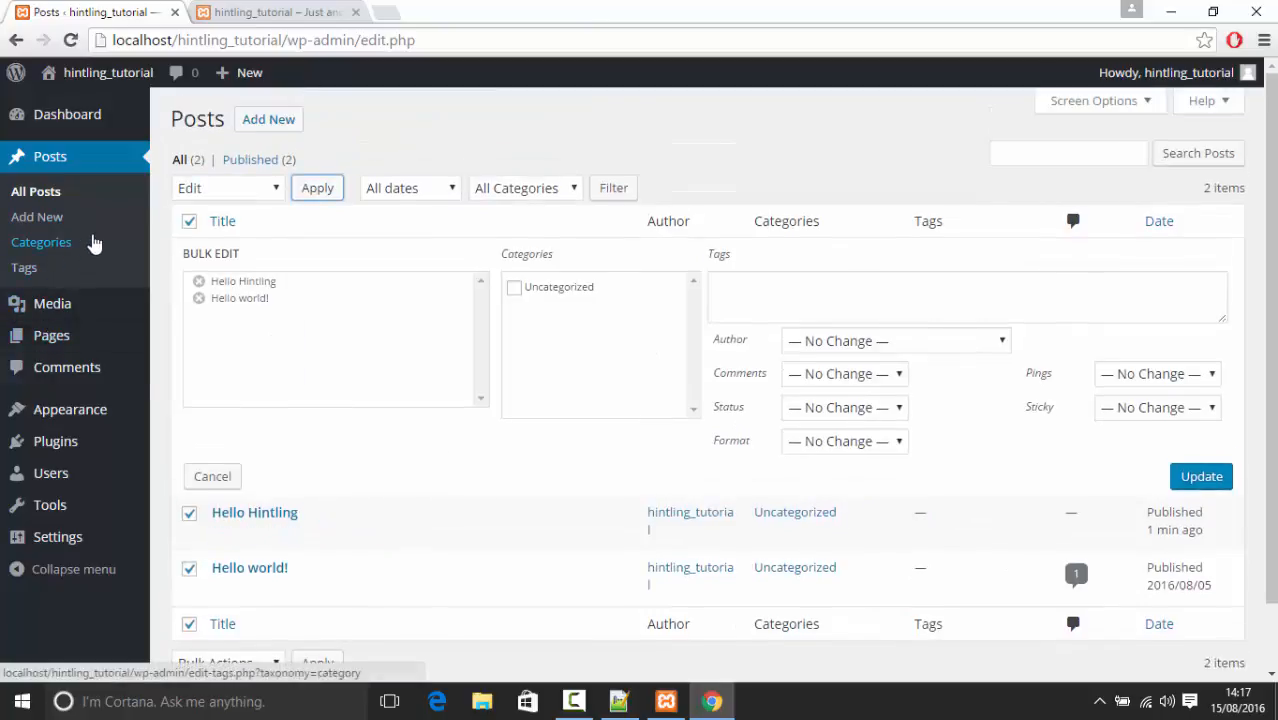
Start a new post category named Graphic Design with the slug graphic-design
{"action": "left_click", "coordinate": [41, 242]}
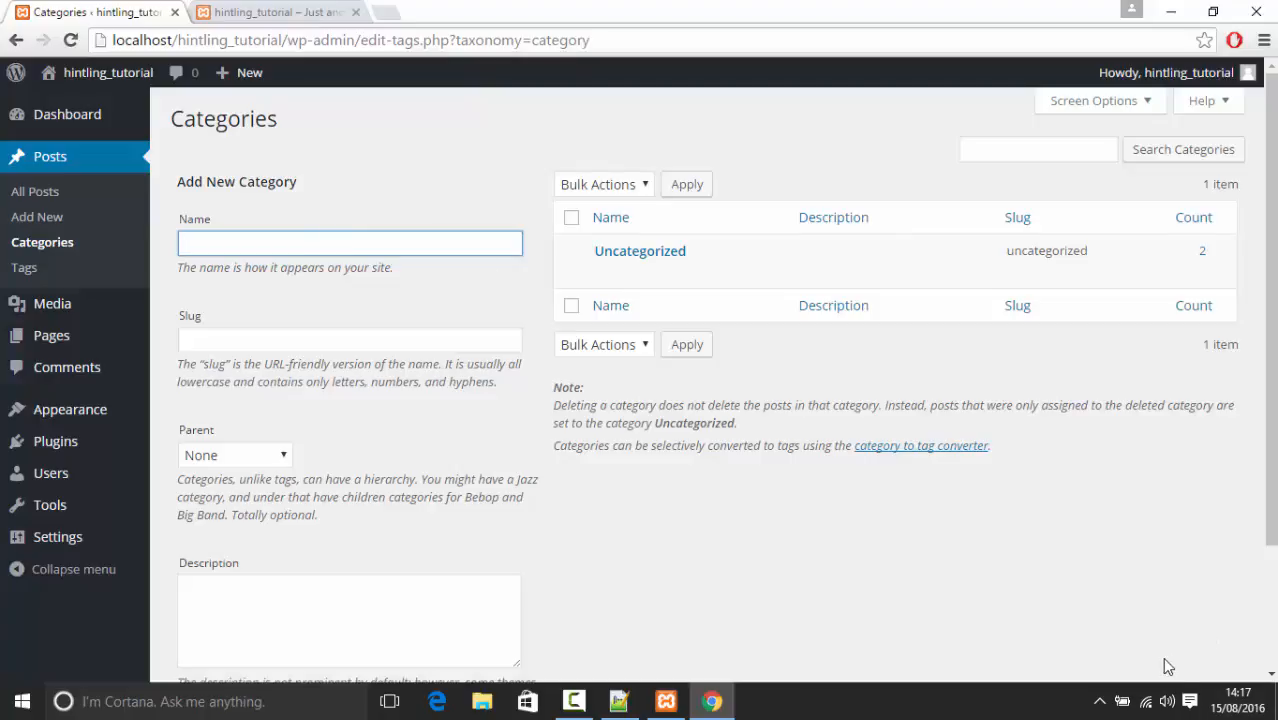
{"action": "key", "text": "BackSpace"}
{"action": "type", "text": "Graphic Design"}
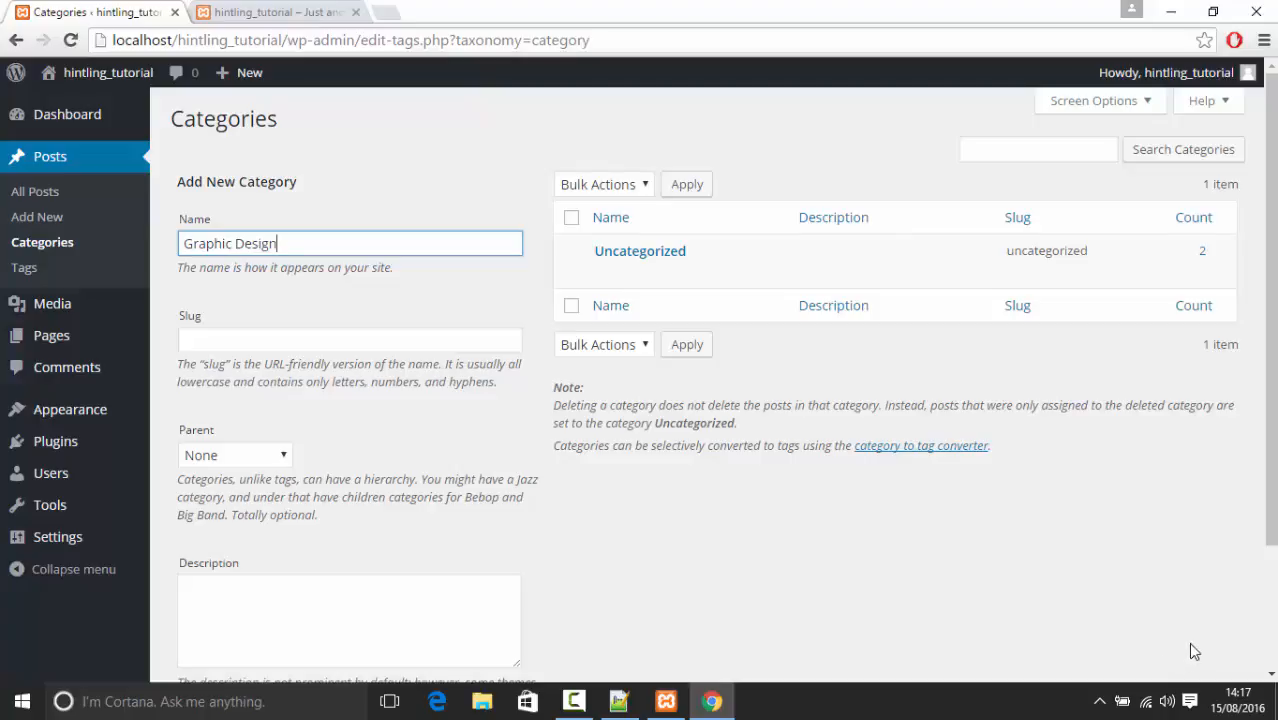
{"action": "left_click", "coordinate": [320, 340]}
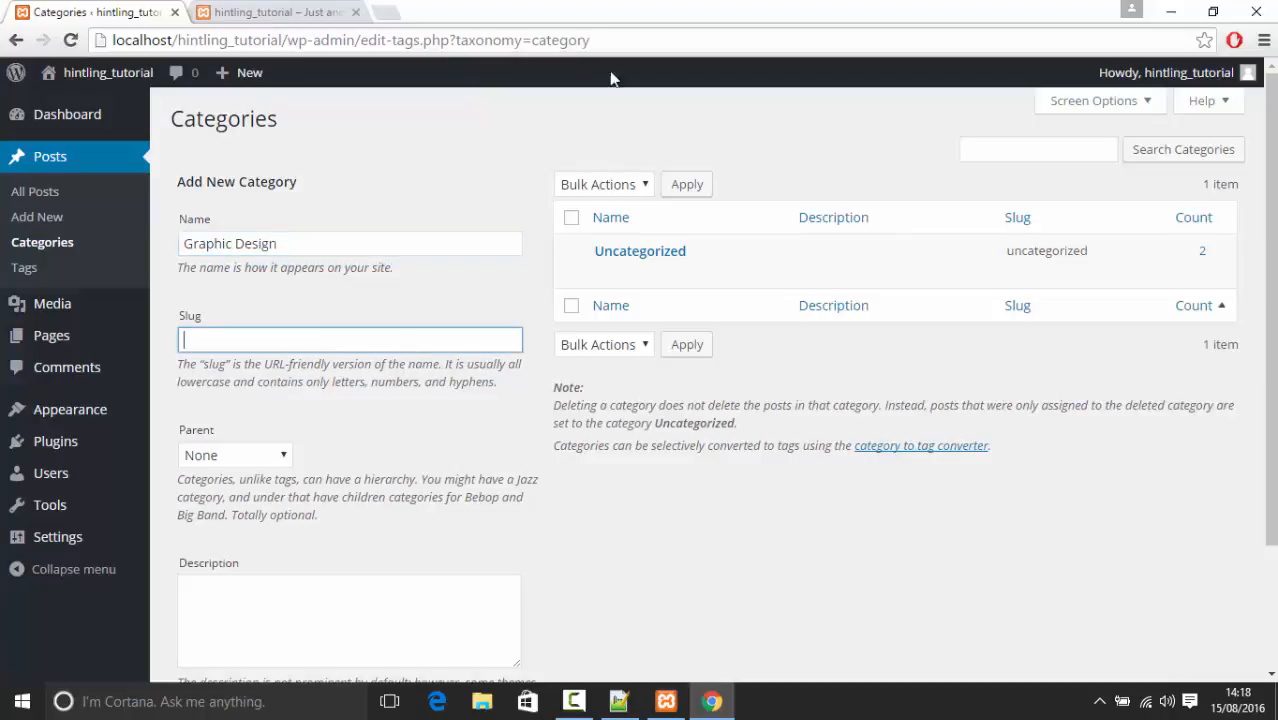
{"action": "double_click", "coordinate": [279, 41]}
{"action": "left_click", "coordinate": [290, 40]}
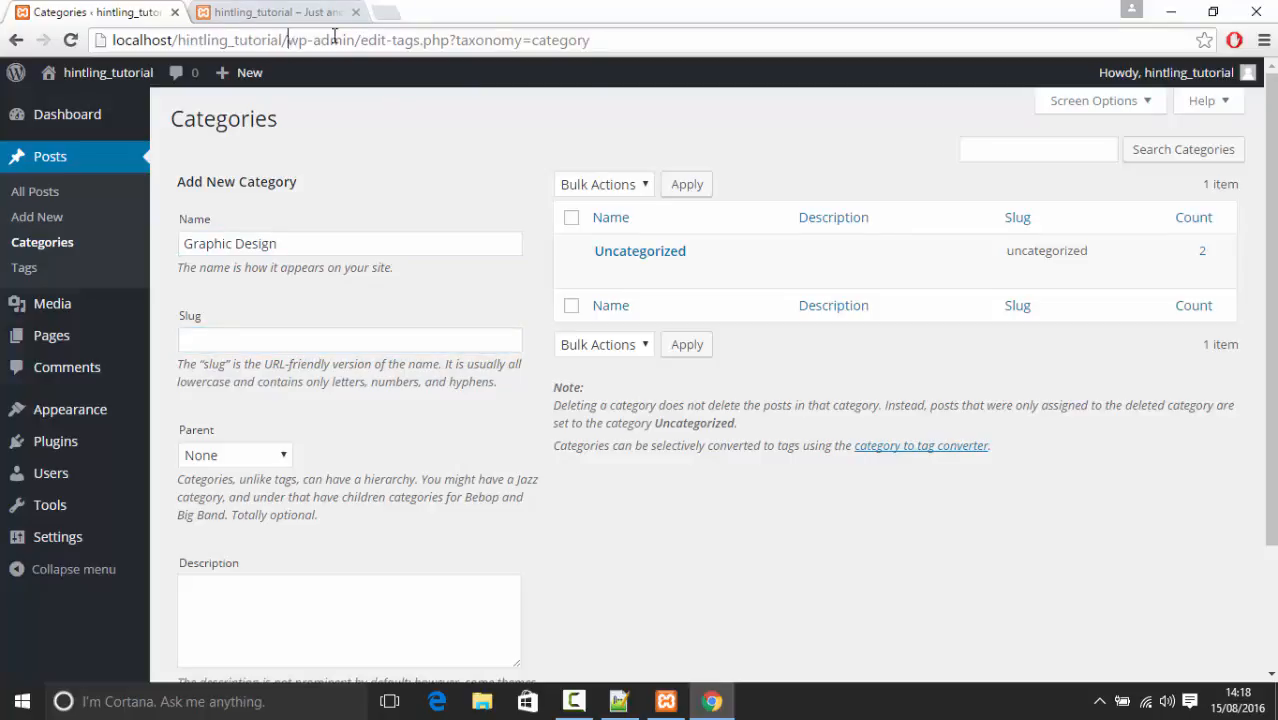
{"action": "double_click", "coordinate": [334, 40]}
{"action": "left_click", "coordinate": [297, 334]}
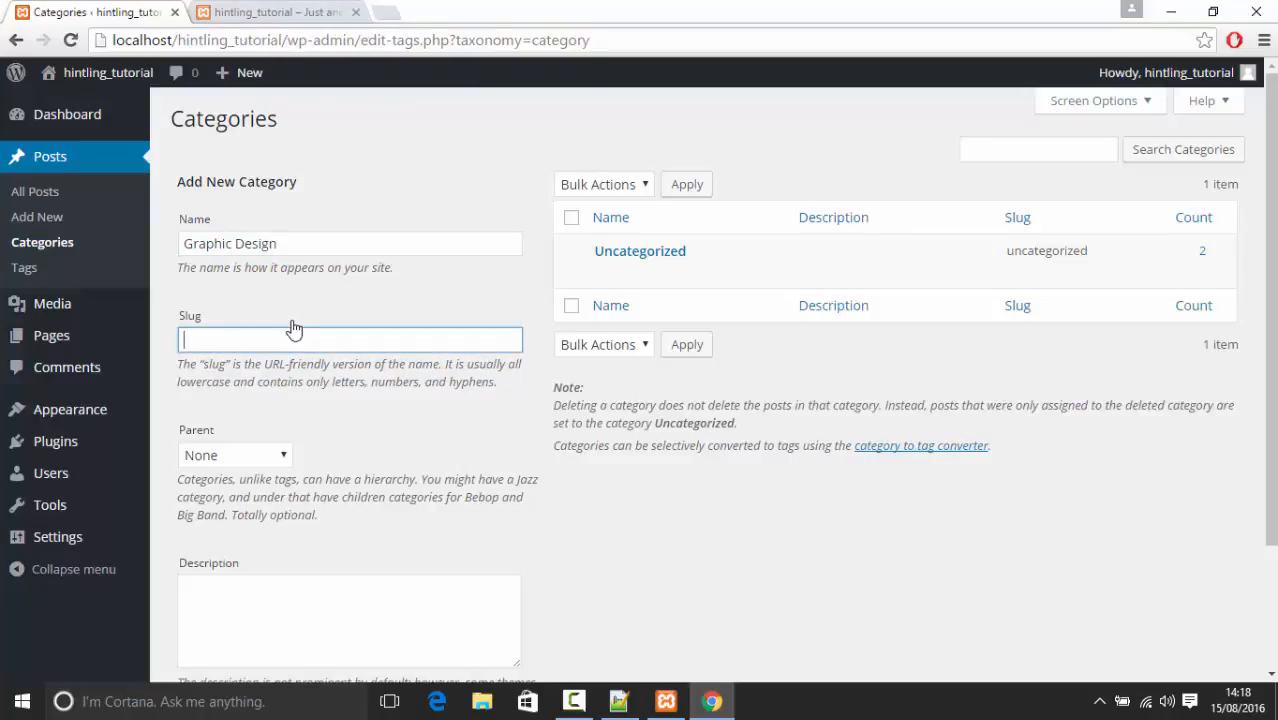
{"action": "type", "text": "graphic-design"}
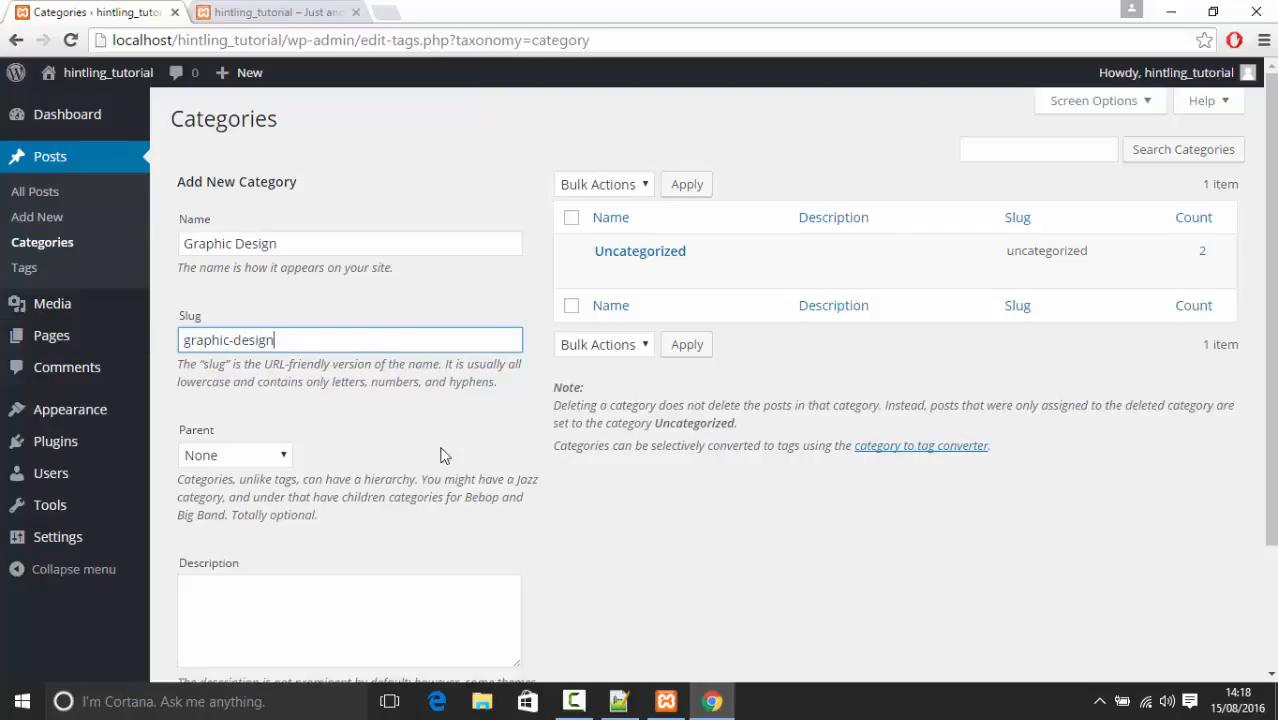
Try Uncategorized as the new category's parent and set the parent back to None
{"action": "mouse_move", "coordinate": [236, 469]}
{"action": "left_click", "coordinate": [277, 454]}
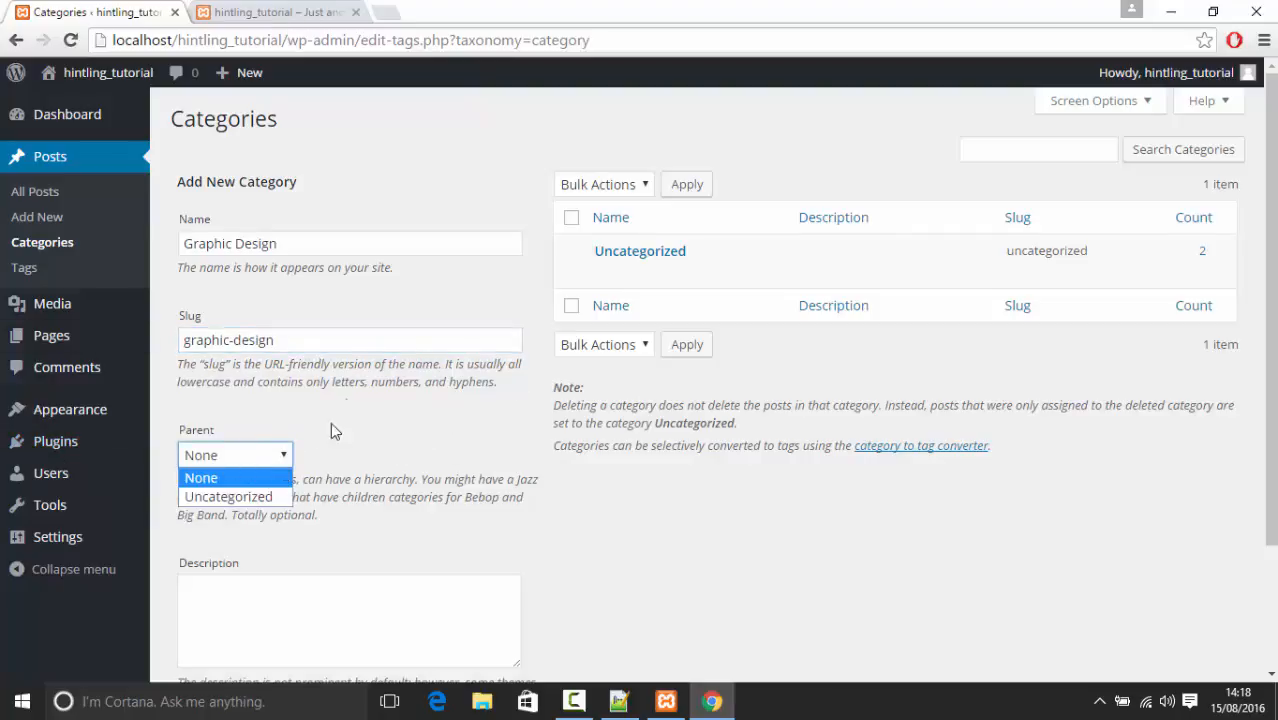
{"action": "left_click", "coordinate": [274, 498]}
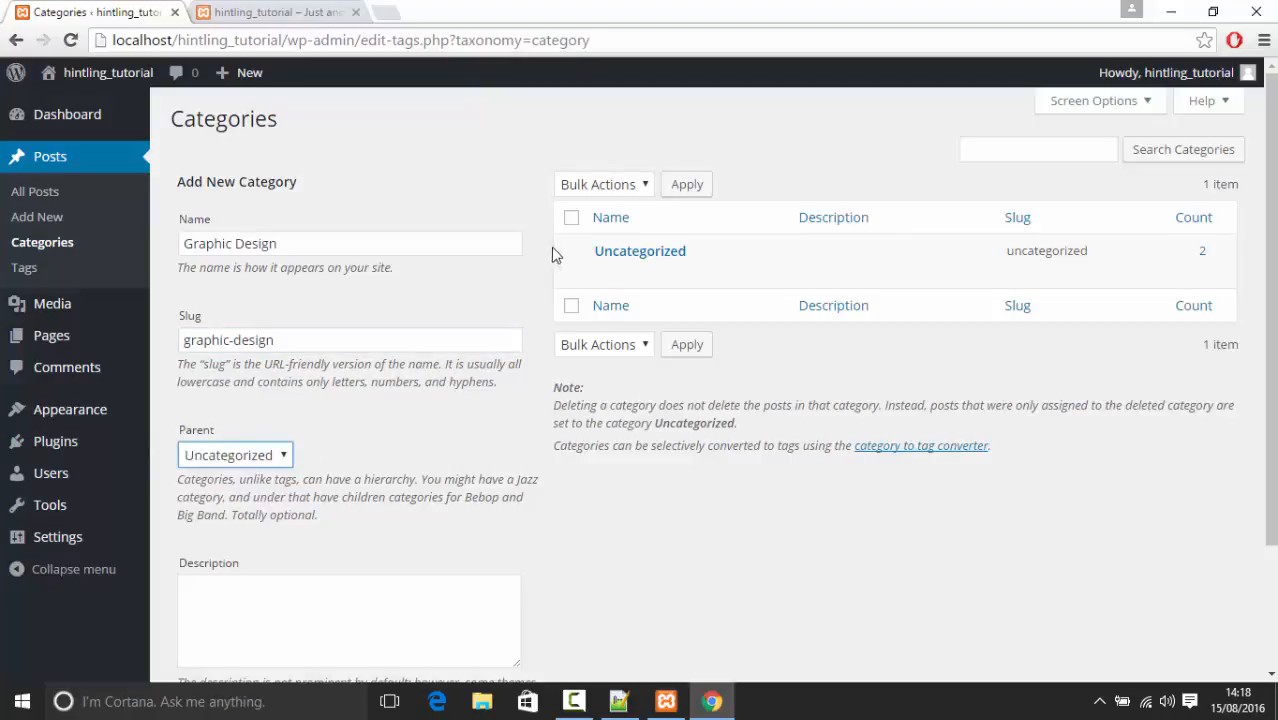
{"action": "left_click", "coordinate": [265, 455]}
{"action": "left_click", "coordinate": [265, 487]}
{"action": "key", "text": "Up"}
Add the Graphic Design category with its description left empty
{"action": "mouse_move", "coordinate": [639, 262]}
{"action": "scroll", "coordinate": [873, 244], "scroll_direction": "down", "scroll_amount": 1}
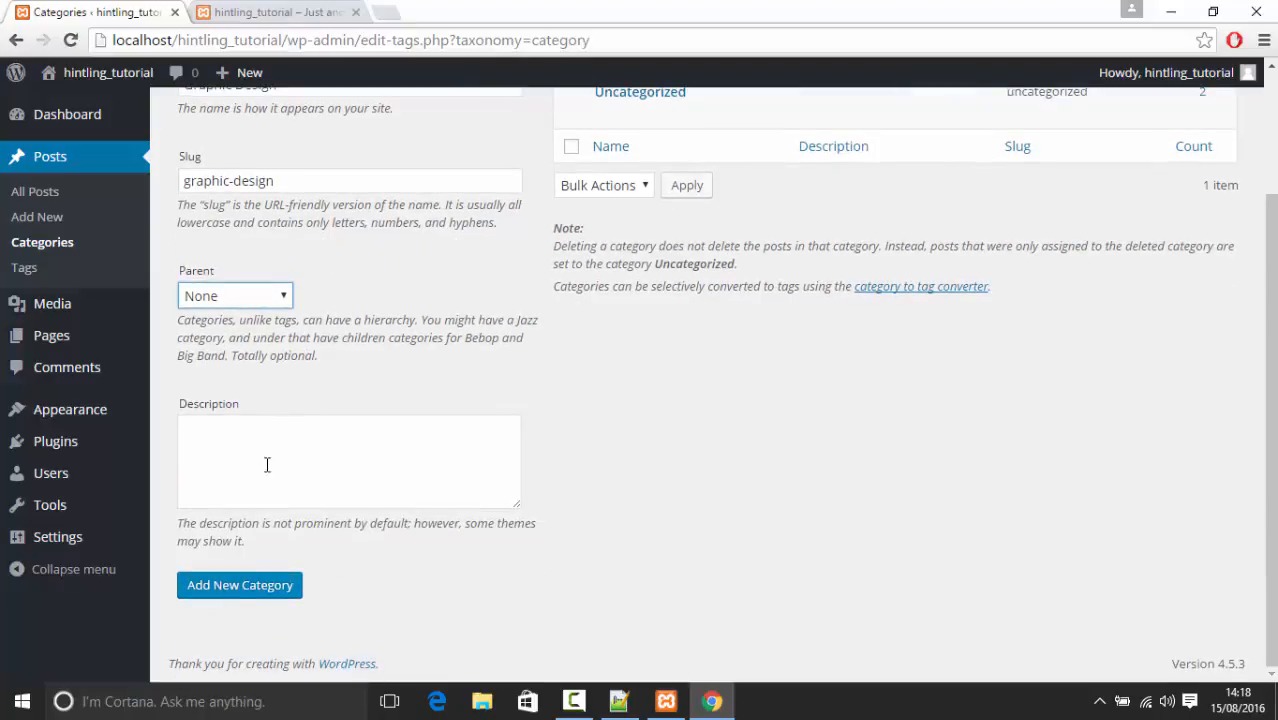
{"action": "left_click", "coordinate": [264, 582]}
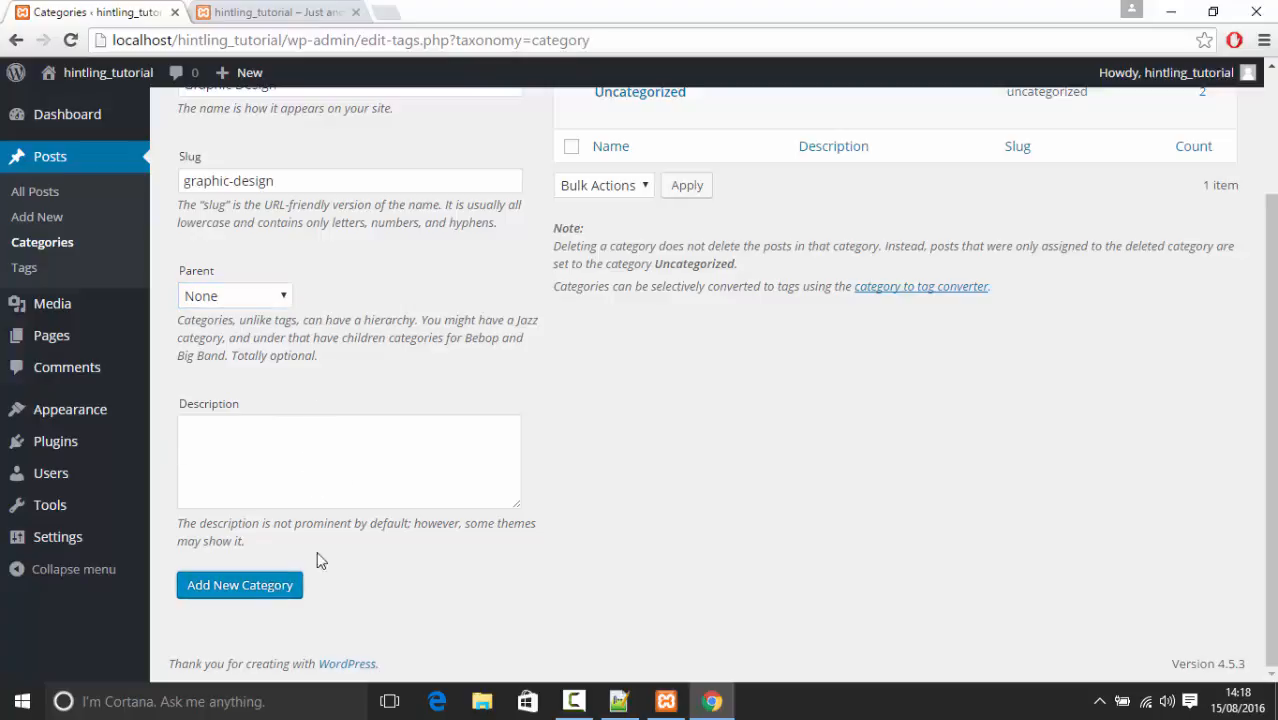
{"action": "scroll", "coordinate": [816, 321], "scroll_direction": "up", "scroll_amount": 1}
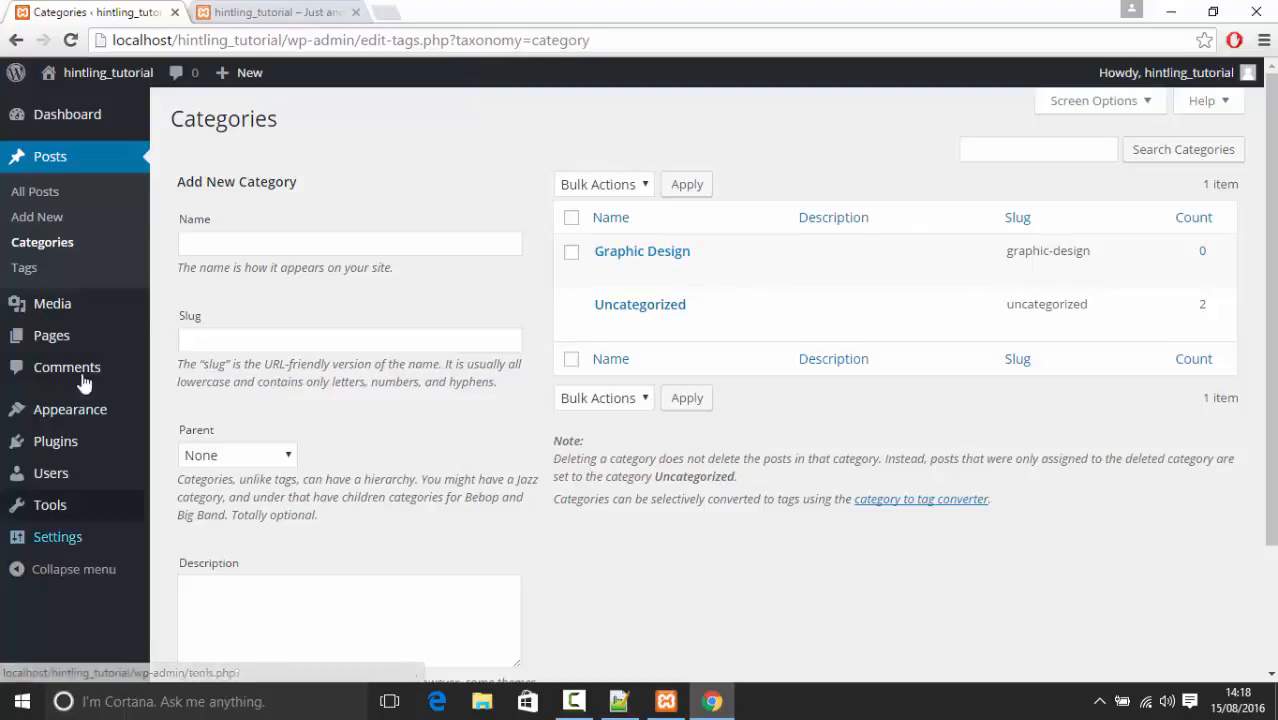
Add a category named Illustrations with the slug left empty, and check its generated slug in the category list
{"action": "left_click", "coordinate": [222, 248]}
{"action": "type", "text": "IL"}
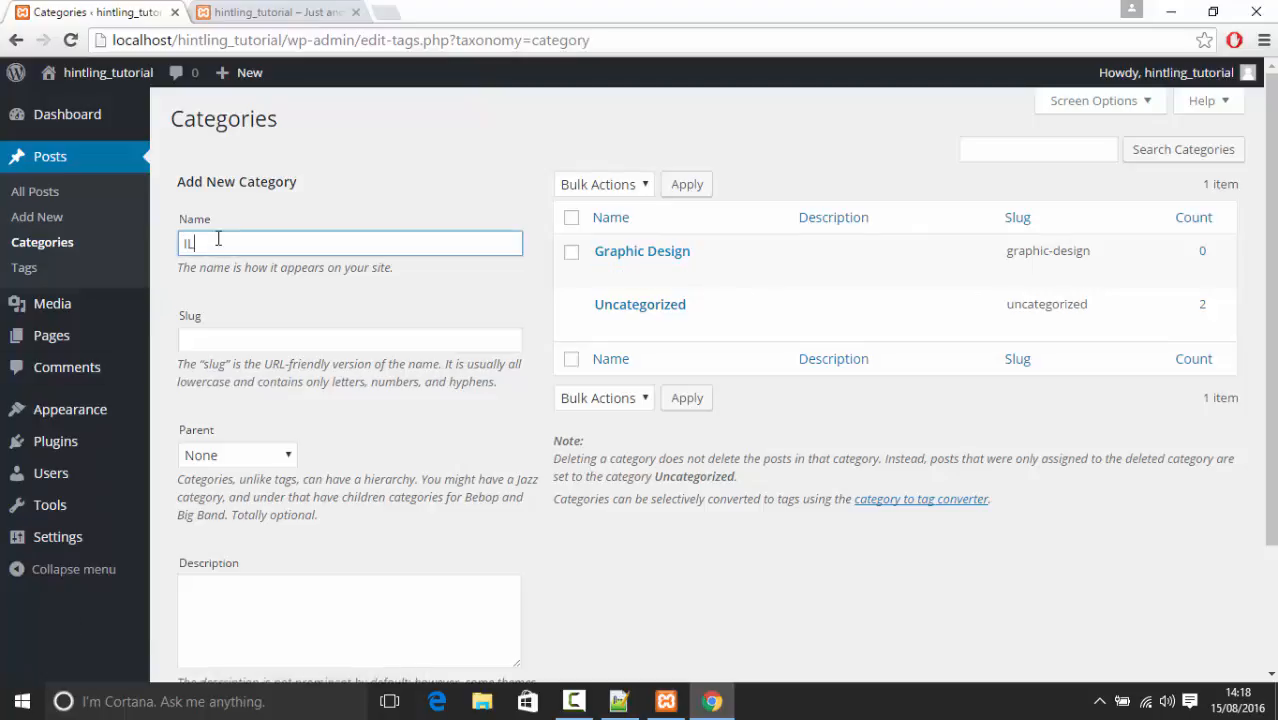
{"action": "type", "text": "lustration"}
{"action": "key", "text": "ctrl+a"}
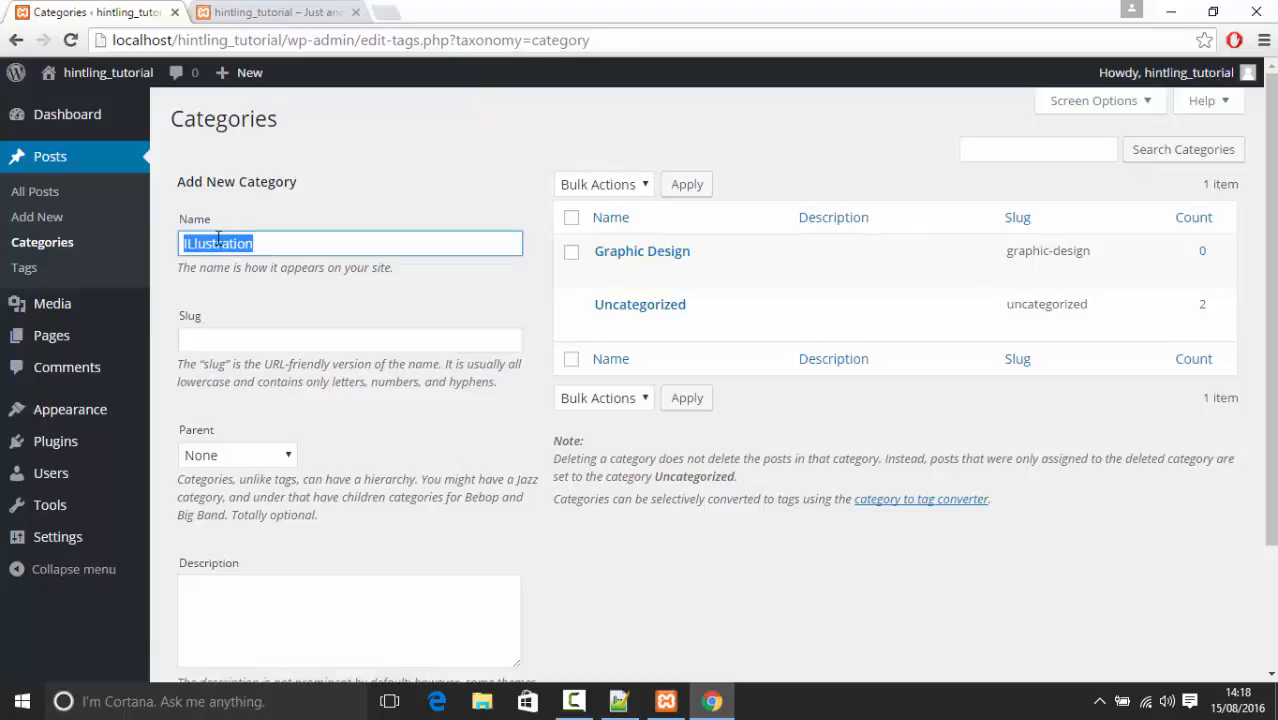
{"action": "key", "text": "BackSpace"}
{"action": "type", "text": "Illustra"}
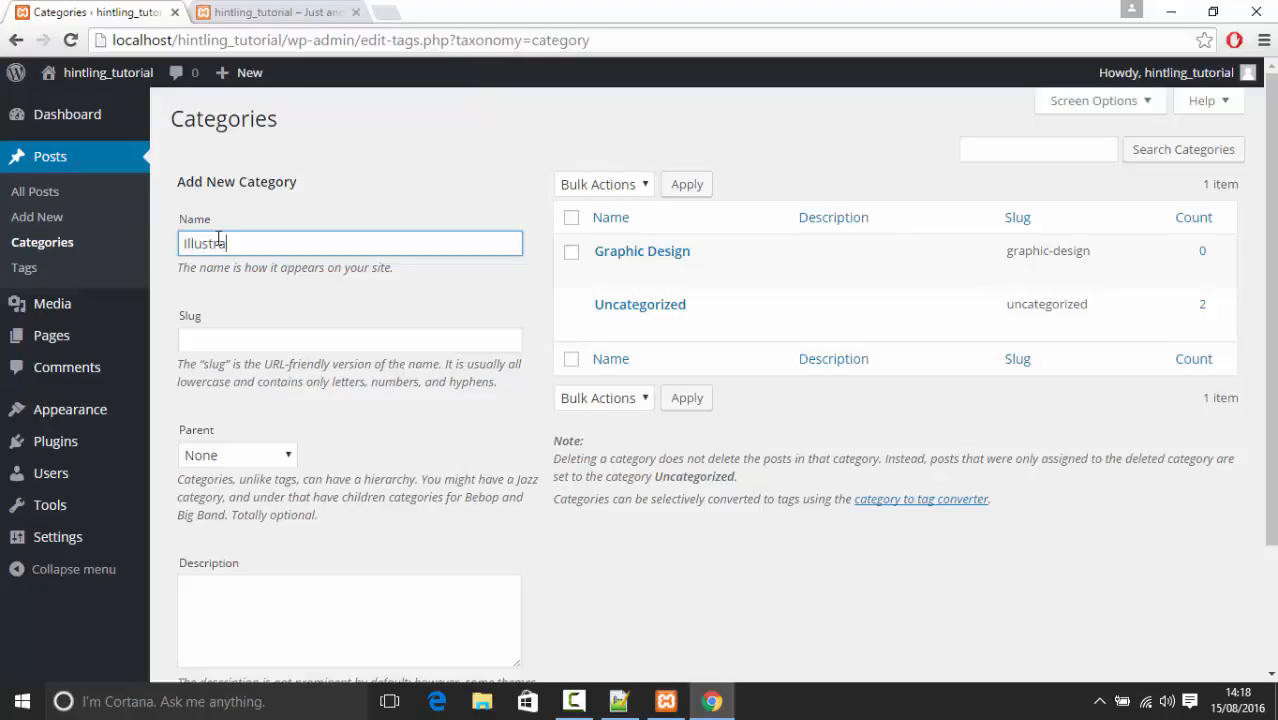
{"action": "type", "text": "tions"}
{"action": "scroll", "coordinate": [303, 567], "scroll_direction": "down", "scroll_amount": 3}
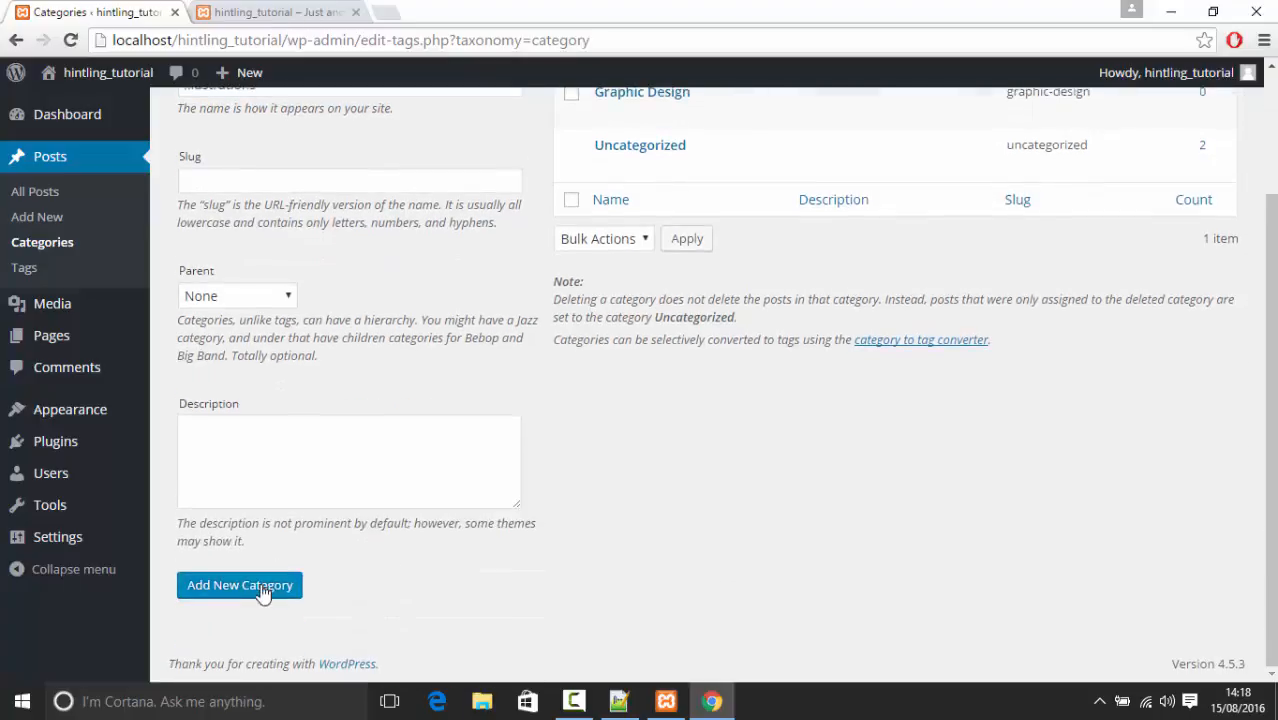
{"action": "left_click", "coordinate": [262, 586]}
{"action": "scroll", "coordinate": [740, 268], "scroll_direction": "up", "scroll_amount": 3}
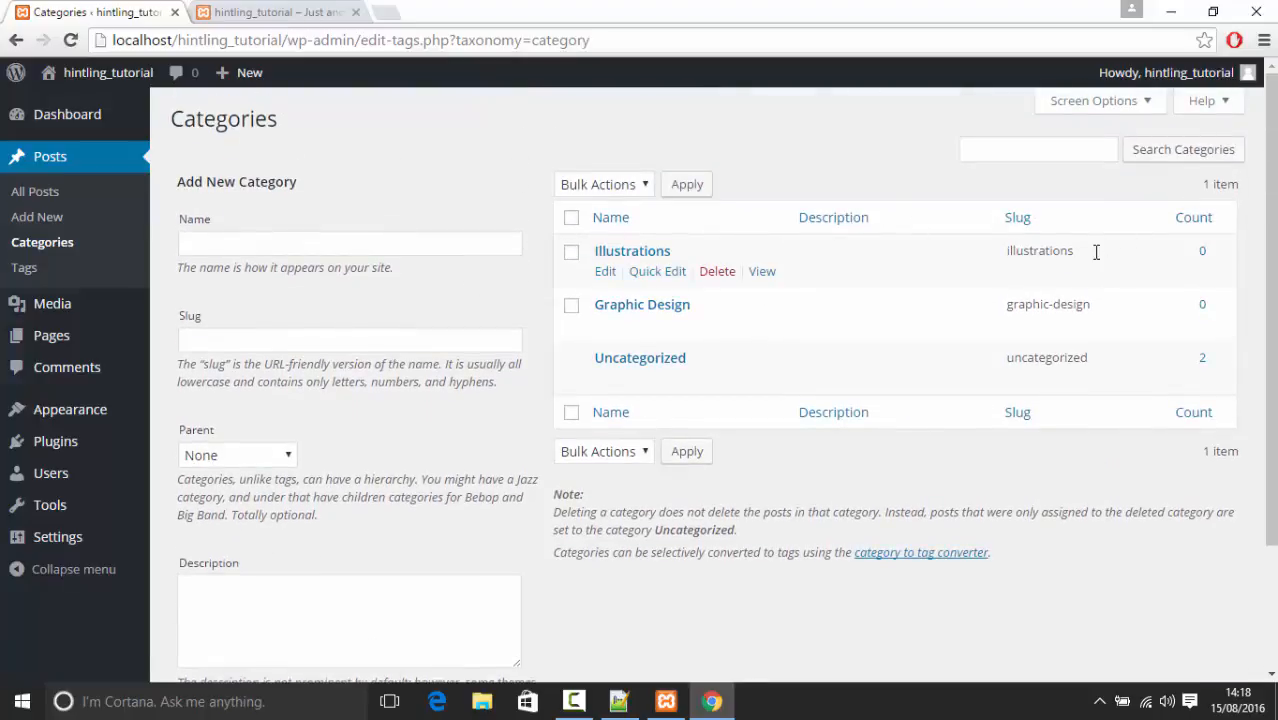
{"action": "left_click_drag", "start_coordinate": [1096, 251], "coordinate": [993, 256]}
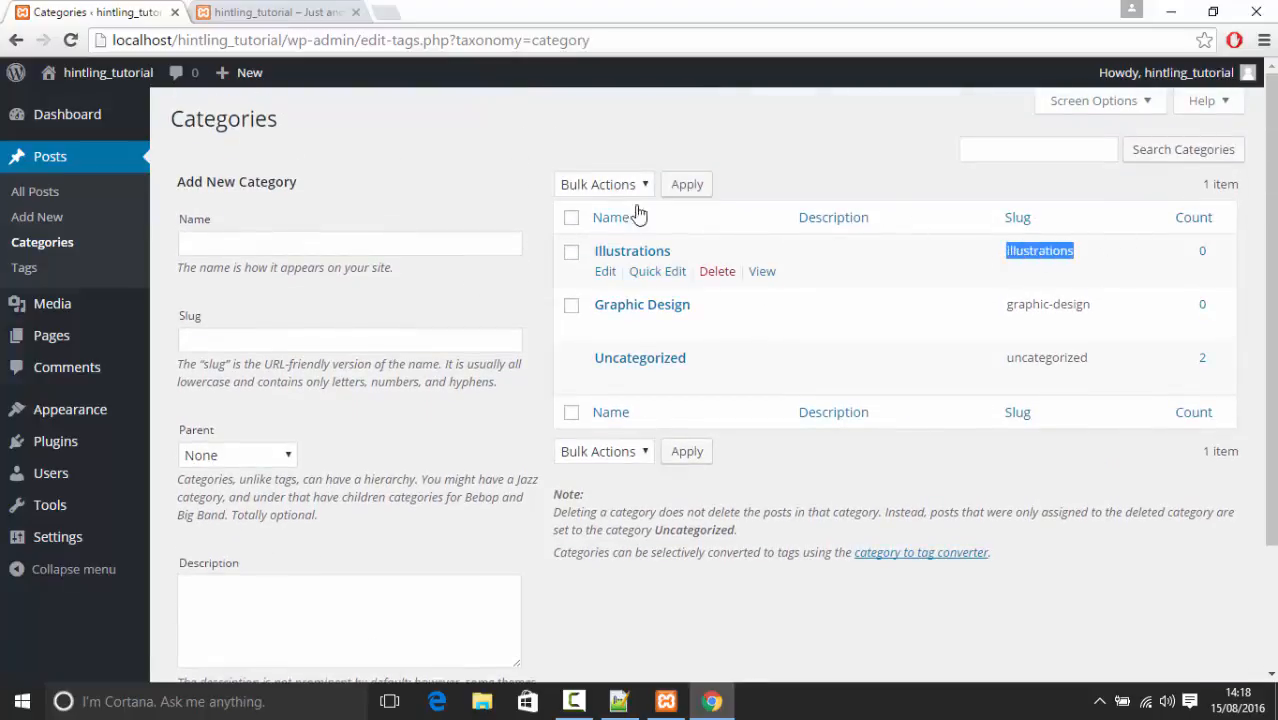
Assign the Hello Hintling post to the Graphic Design and Illustrations categories instead of Uncategorized, and update the post
{"action": "left_click", "coordinate": [75, 191]}
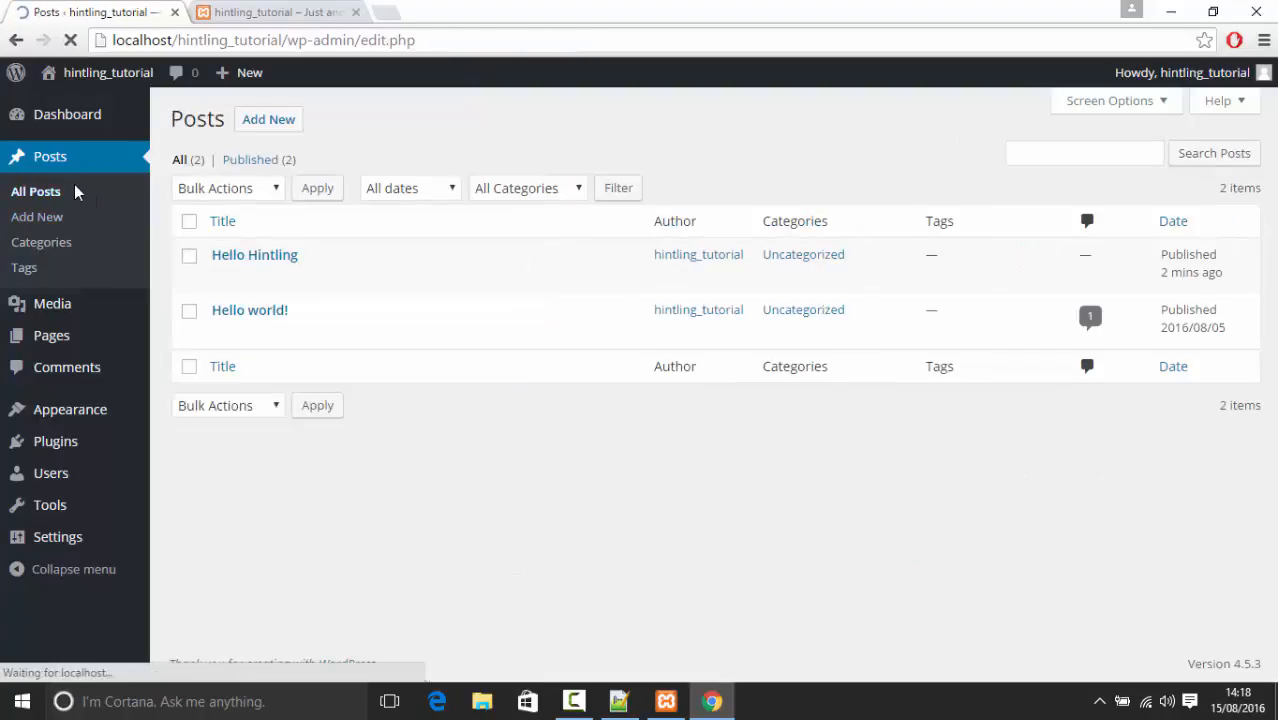
{"action": "left_click", "coordinate": [273, 258]}
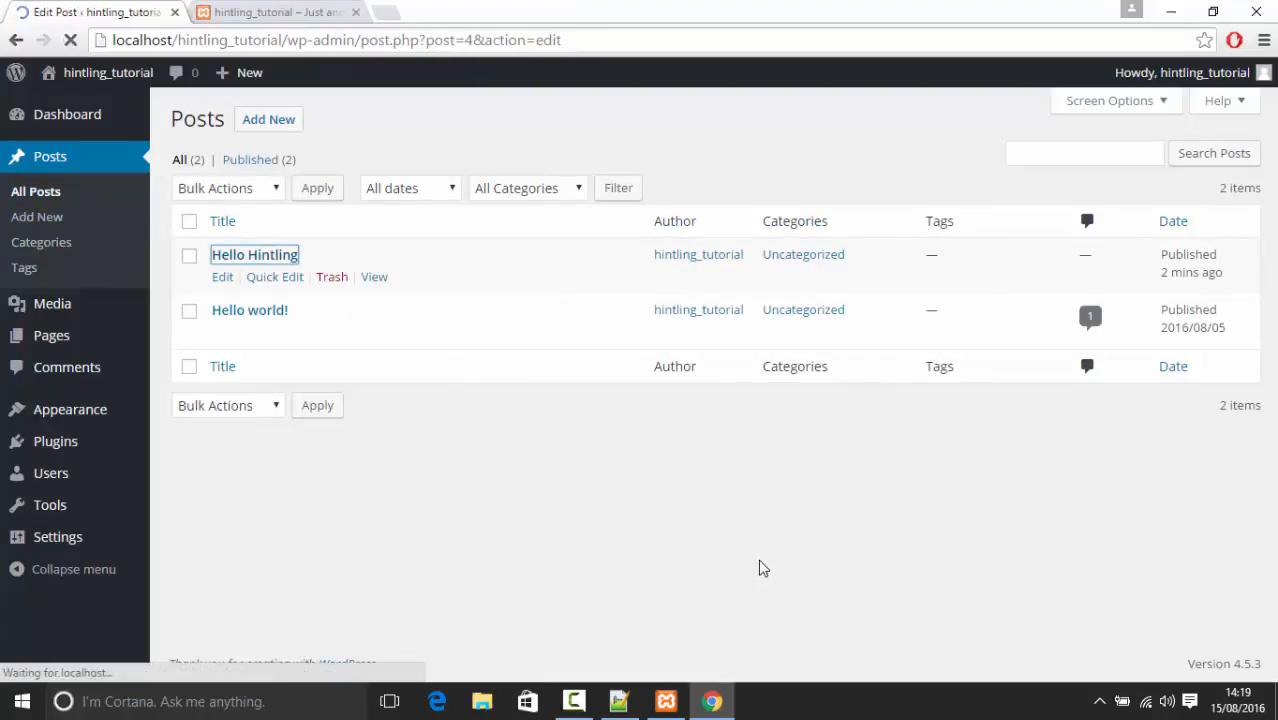
{"action": "scroll", "coordinate": [960, 366], "scroll_direction": "down", "scroll_amount": 4}
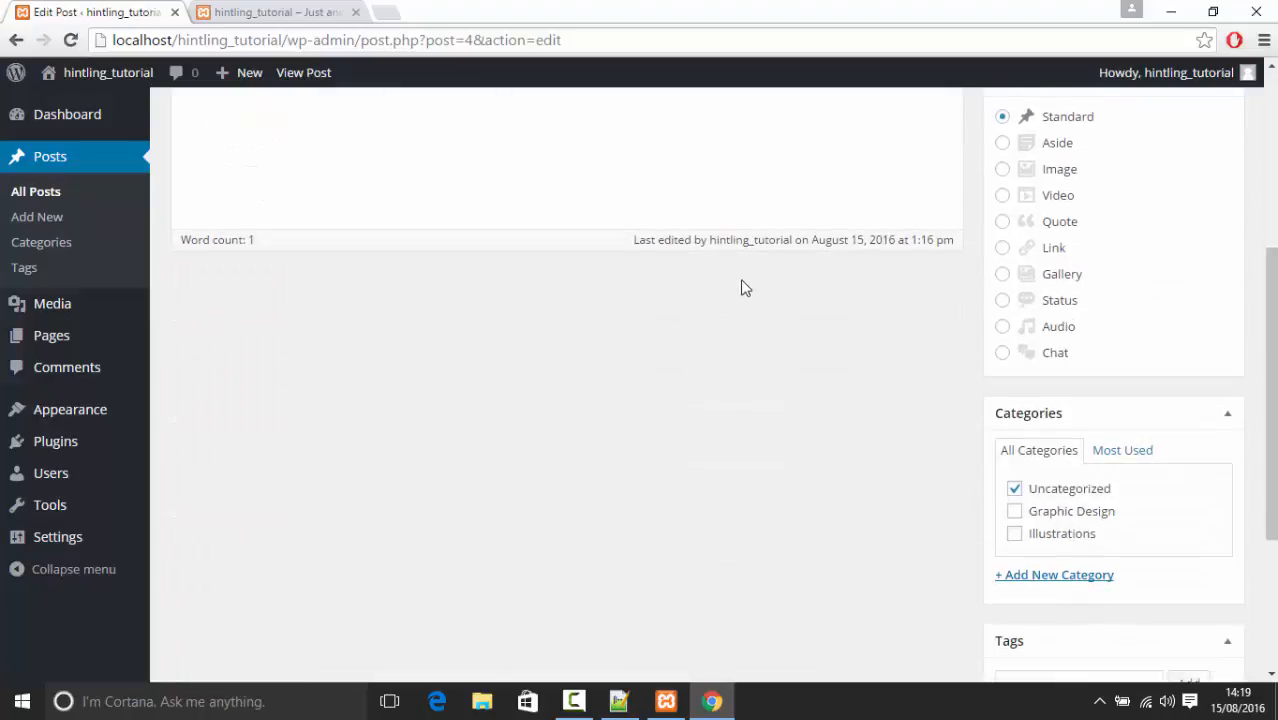
{"action": "left_click", "coordinate": [1068, 513]}
{"action": "left_click", "coordinate": [1038, 535]}
{"action": "left_click", "coordinate": [1016, 491]}
{"action": "scroll", "coordinate": [1033, 483], "scroll_direction": "down", "scroll_amount": 3}
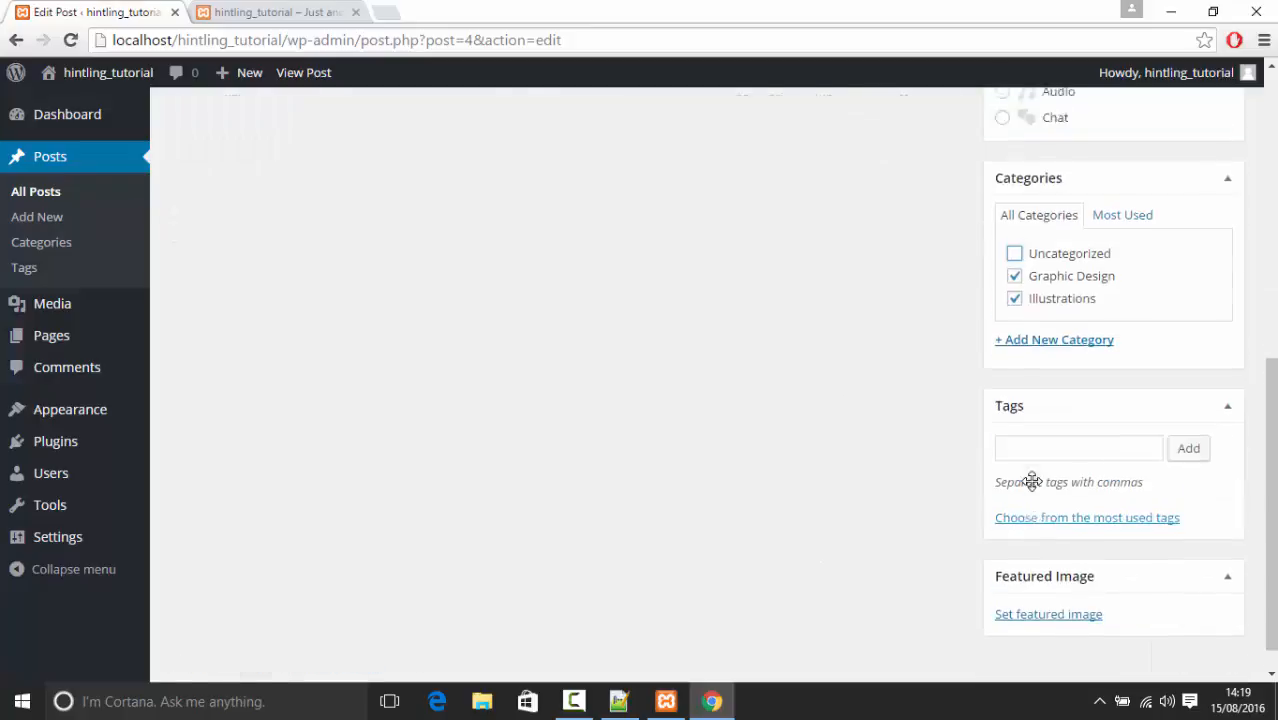
{"action": "scroll", "coordinate": [1036, 362], "scroll_direction": "up", "scroll_amount": 5}
{"action": "left_click", "coordinate": [1199, 221]}
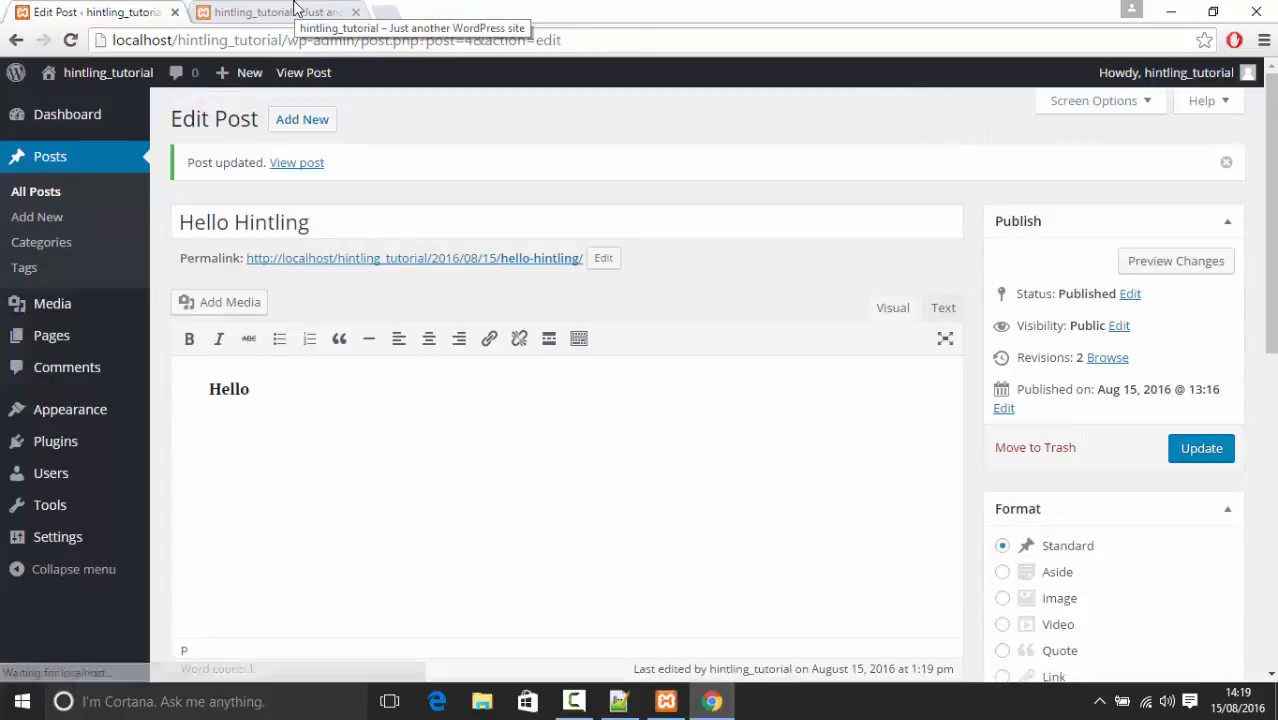
Reload the hintling_tutorial site to check Hello Hintling's categories, open its Graphic Design category link, and return to the front page
{"action": "left_click", "coordinate": [296, 10]}
{"action": "left_click", "coordinate": [70, 40]}
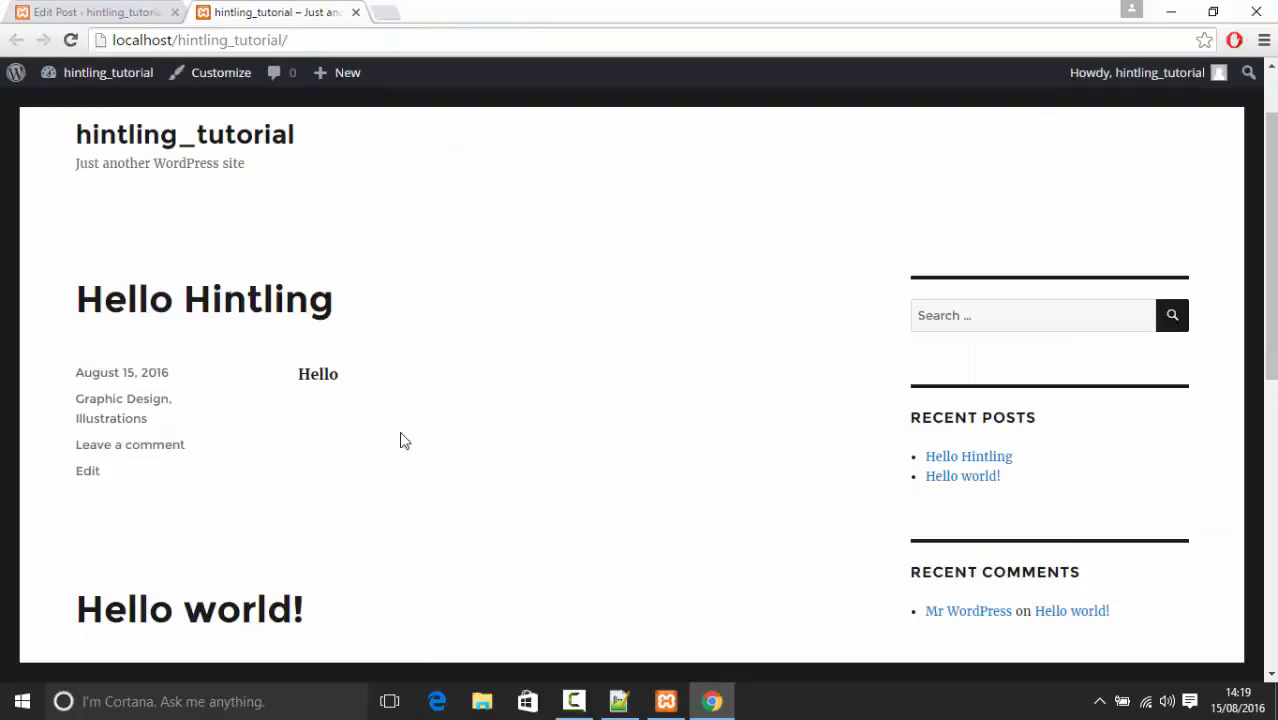
{"action": "left_click", "coordinate": [120, 402]}
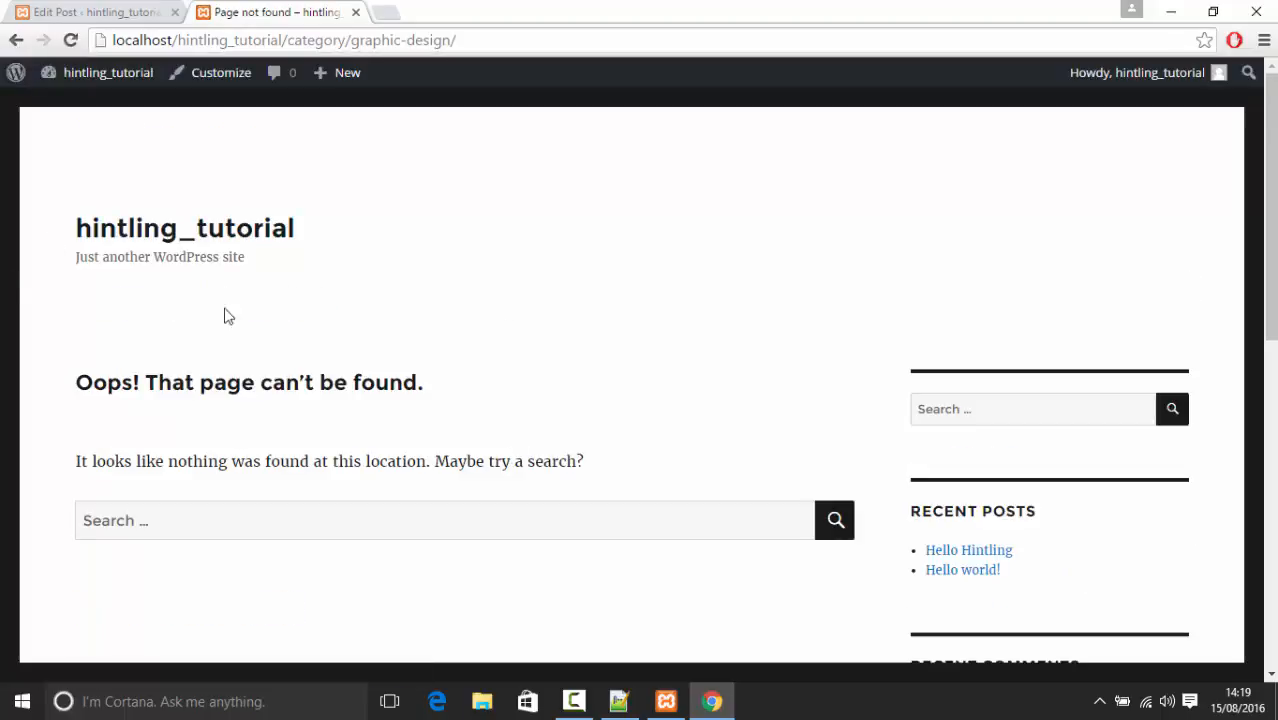
{"action": "left_click", "coordinate": [14, 40]}
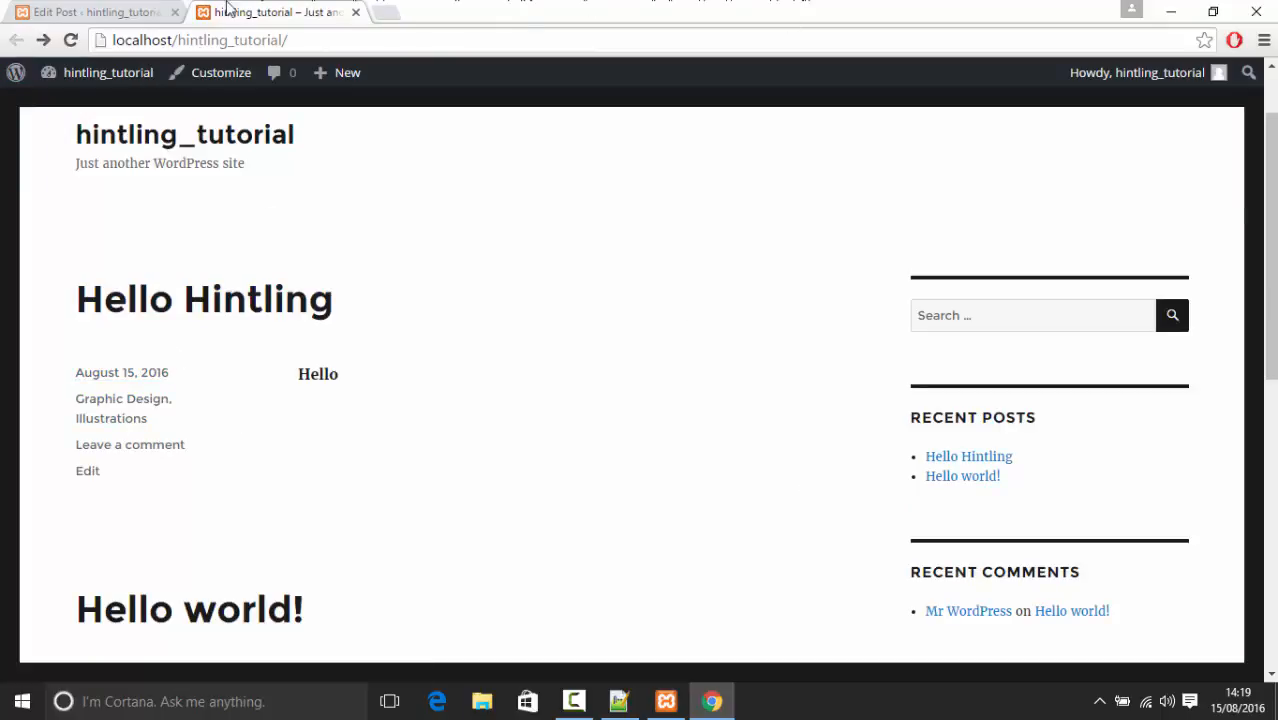
Add a post tag named Modern in the site admin, leaving its slug and description empty
{"action": "left_click", "coordinate": [83, 10]}
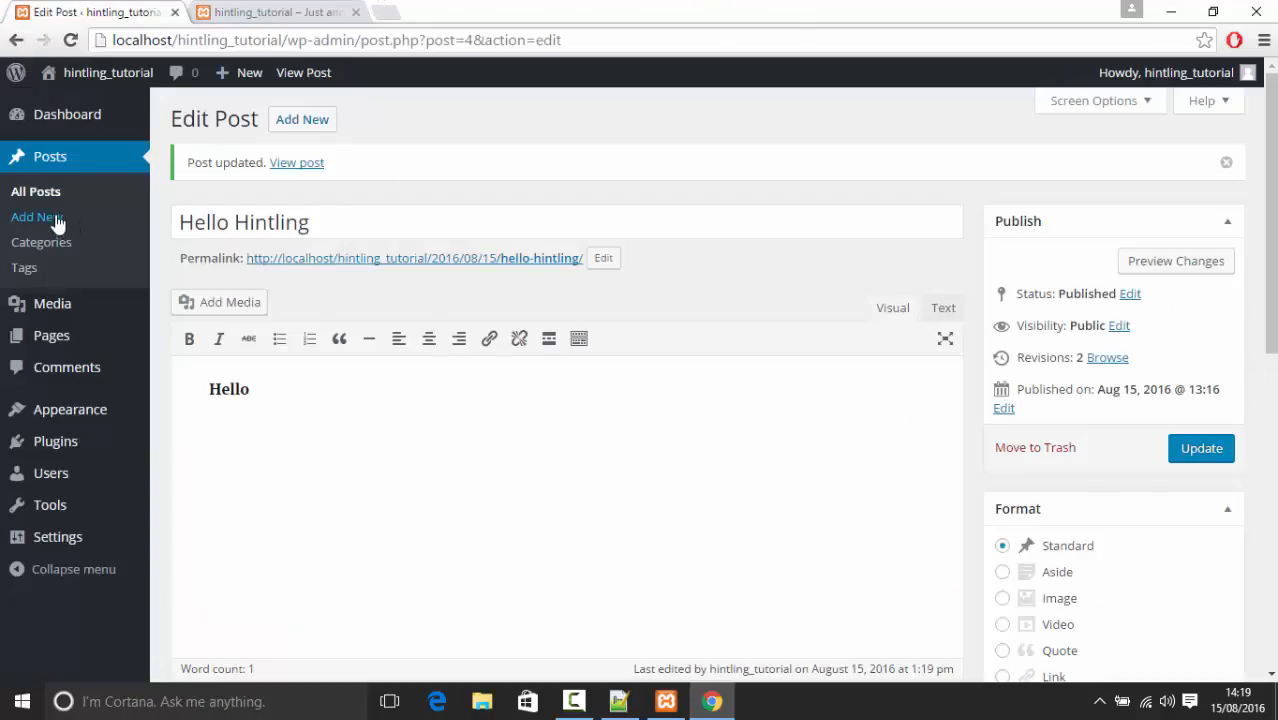
{"action": "left_click", "coordinate": [55, 267]}
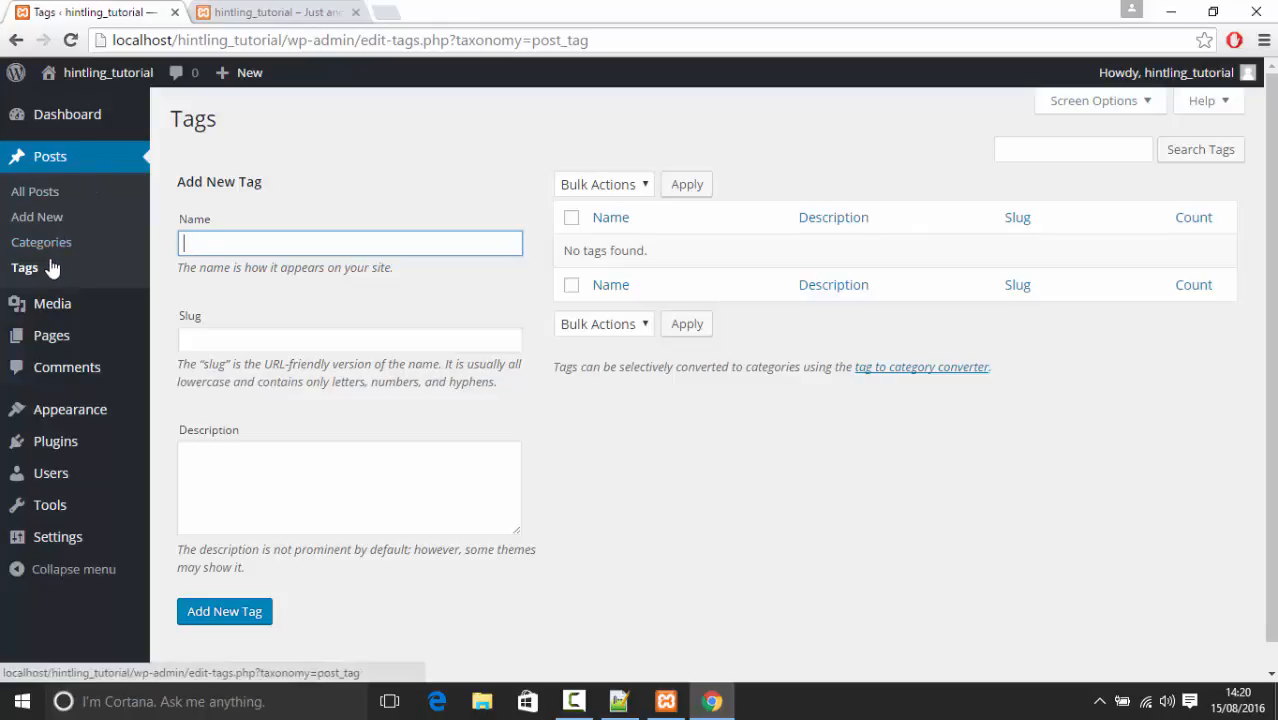
{"action": "left_click", "coordinate": [36, 268]}
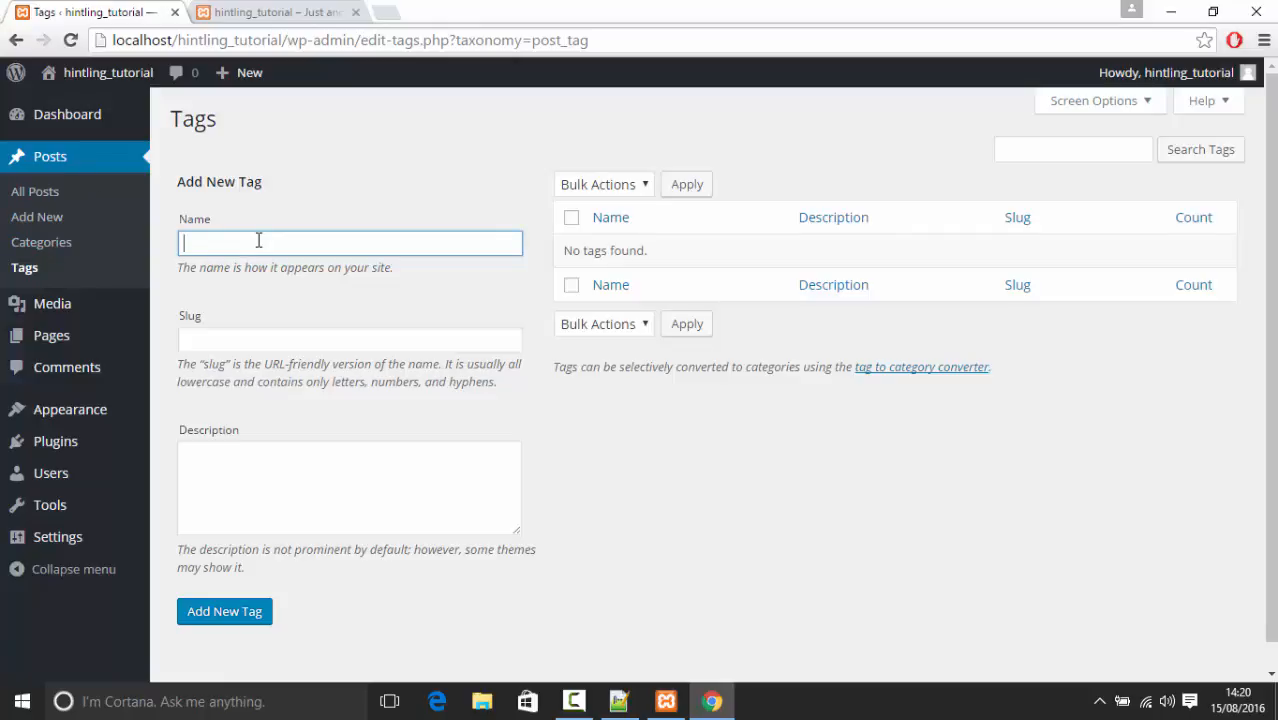
{"action": "type", "text": "Modern"}
{"action": "key", "text": "Tab"}
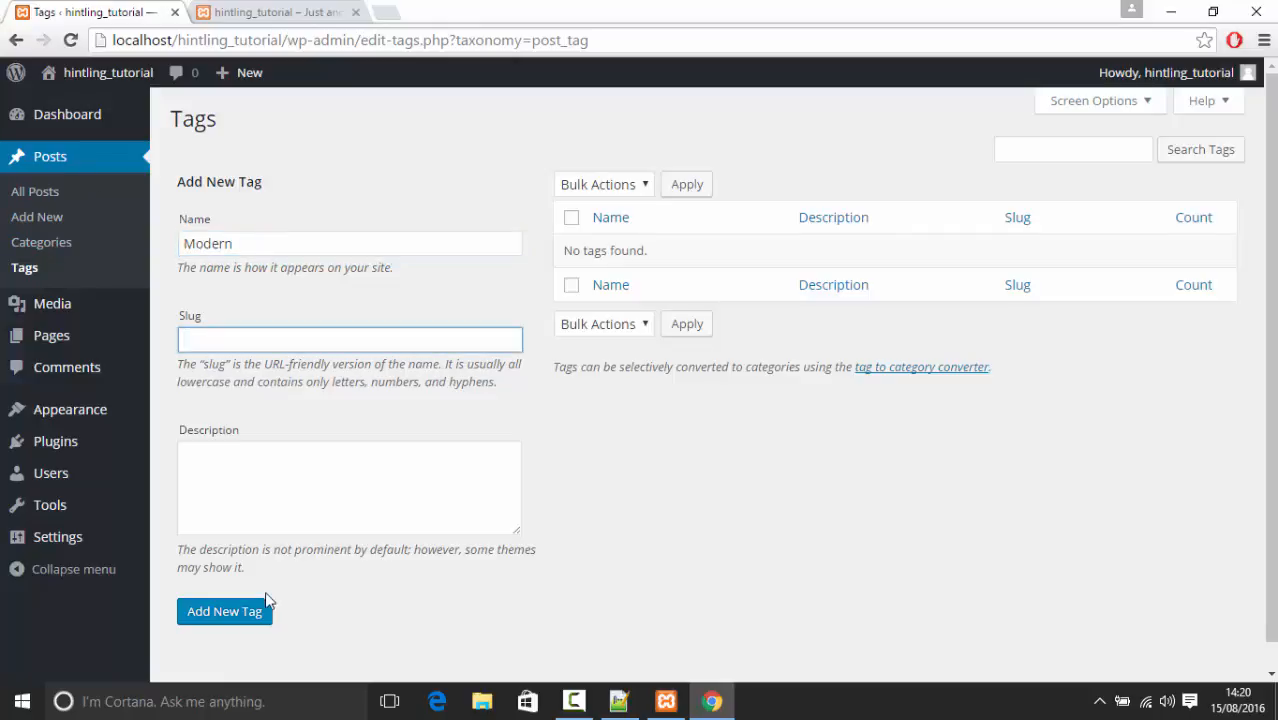
{"action": "left_click", "coordinate": [244, 620]}
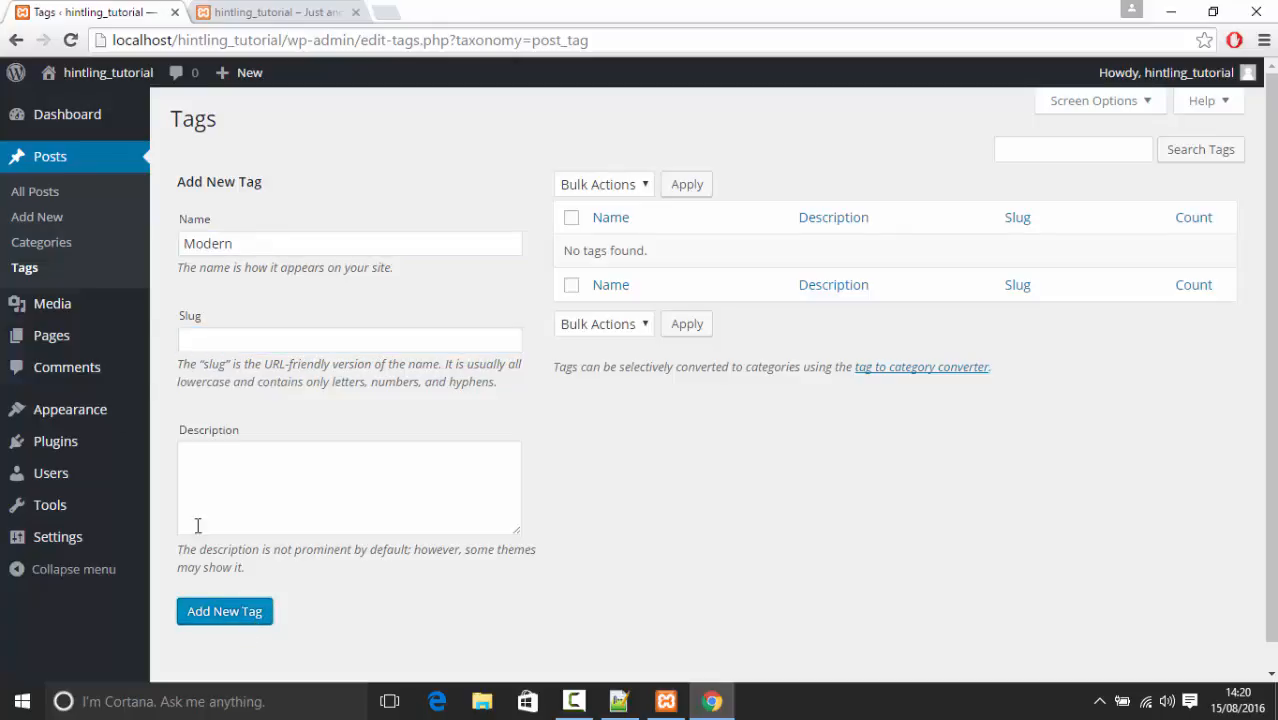
Add the existing Modern tag to the Hello Hintling post and update the post
{"action": "left_click", "coordinate": [93, 195]}
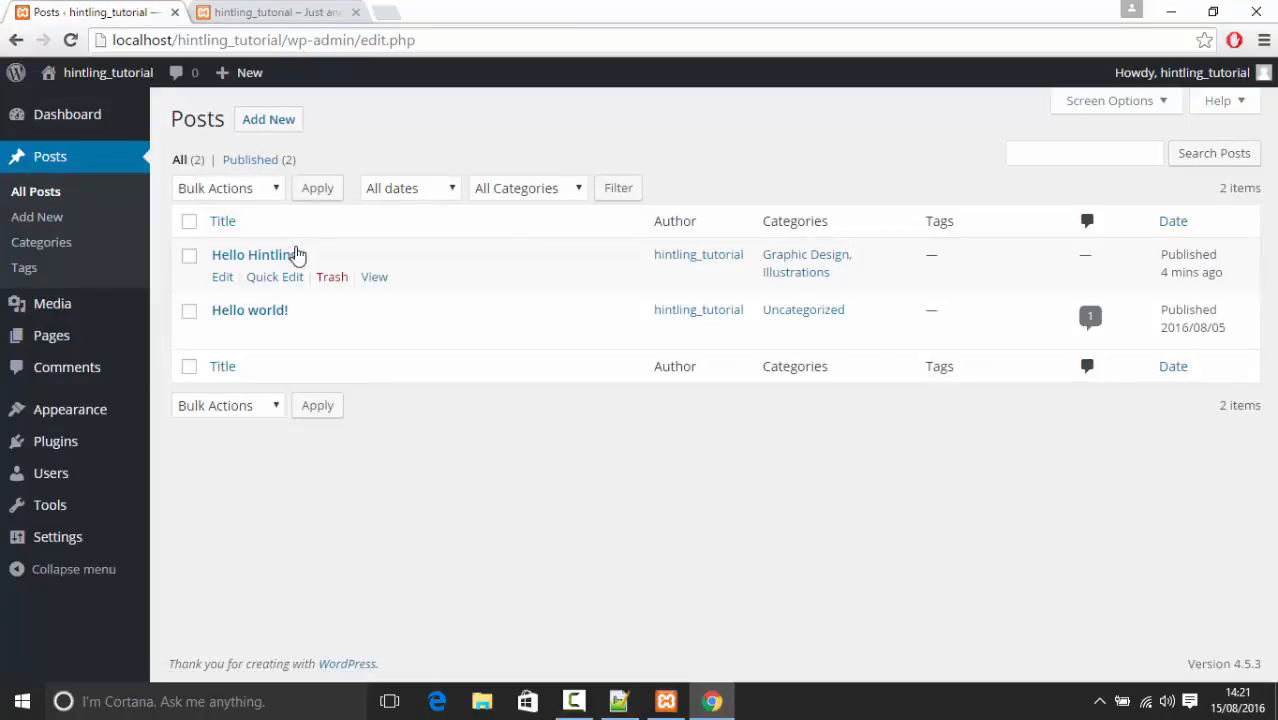
{"action": "left_click", "coordinate": [294, 254]}
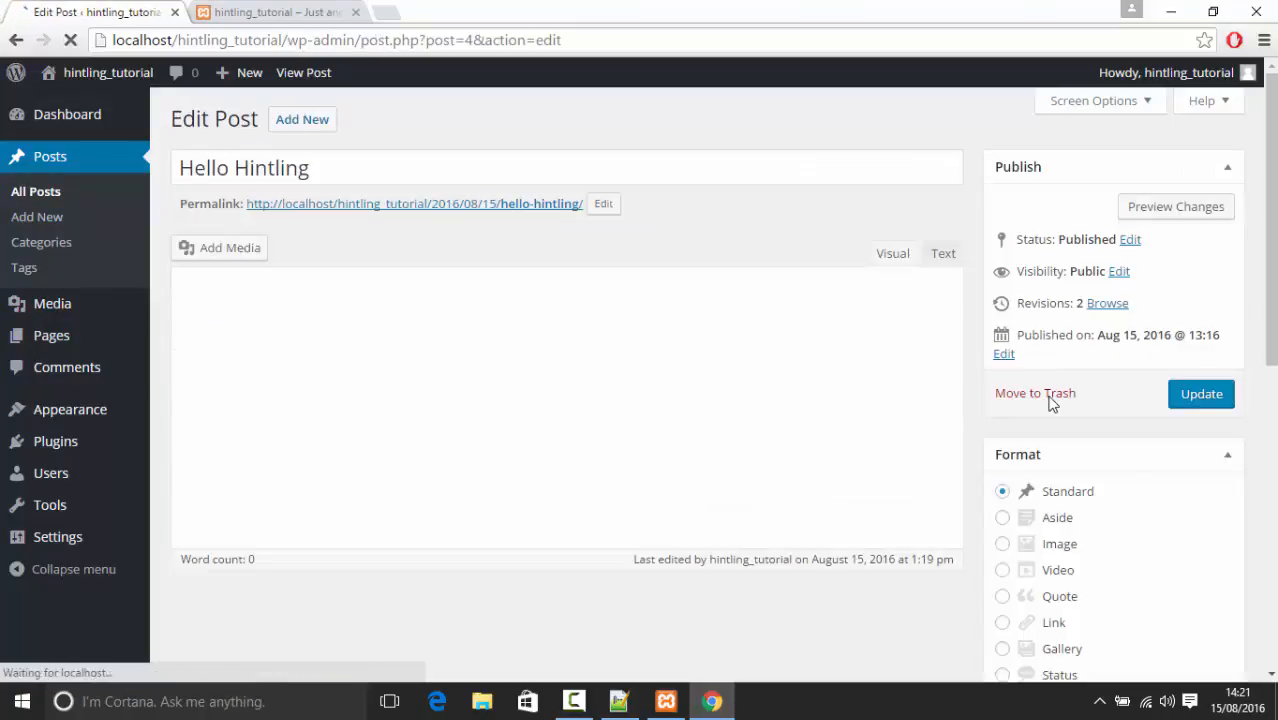
{"action": "scroll", "coordinate": [1100, 440], "scroll_direction": "down", "scroll_amount": 7}
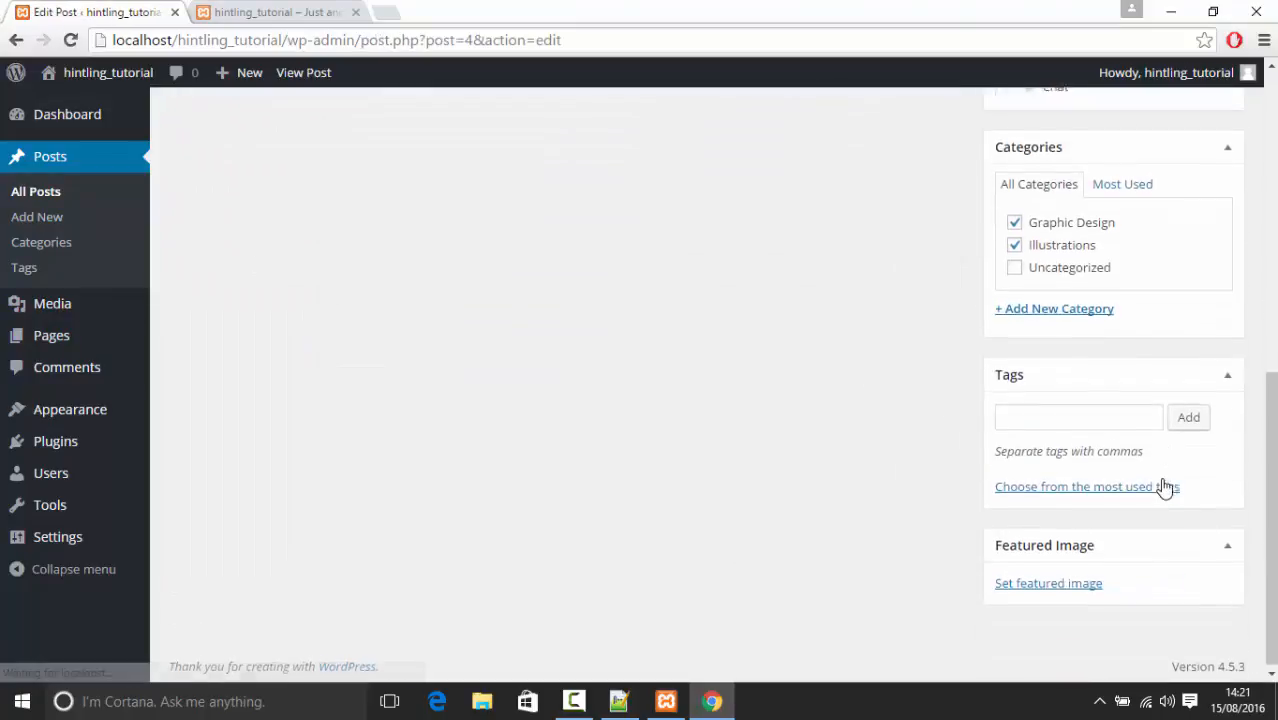
{"action": "left_click", "coordinate": [1077, 415]}
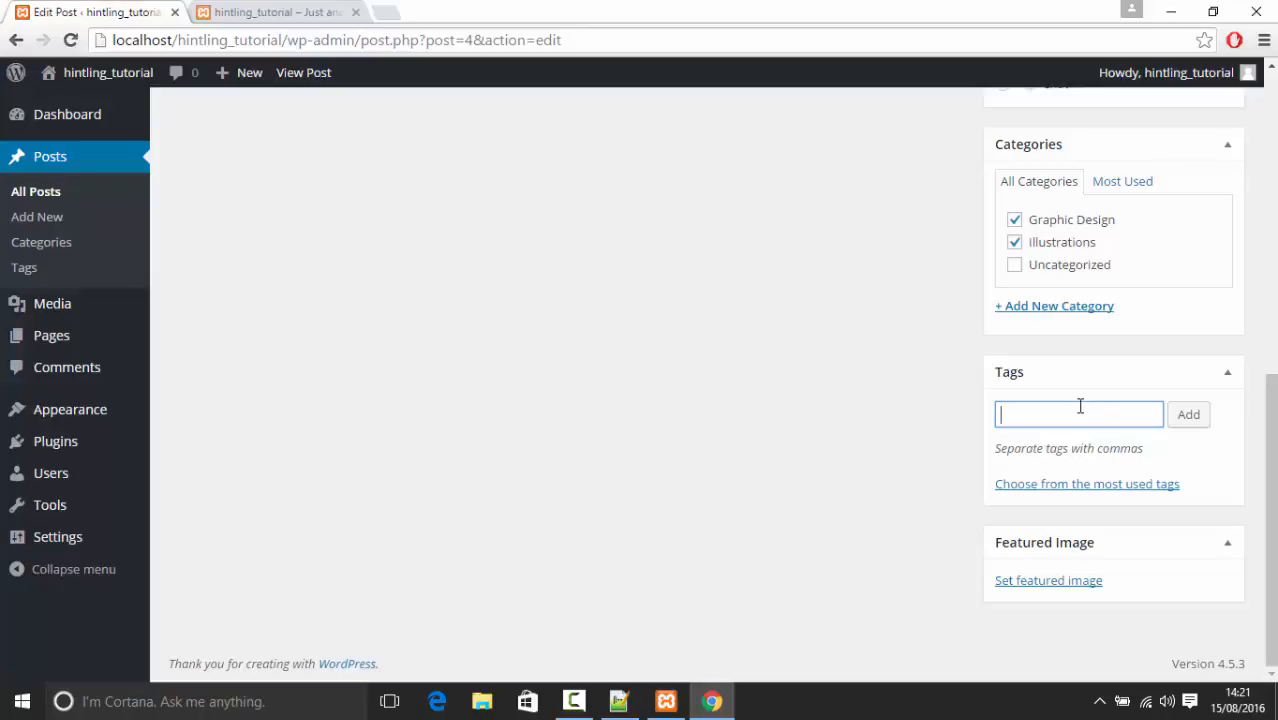
{"action": "left_click", "coordinate": [1158, 484]}
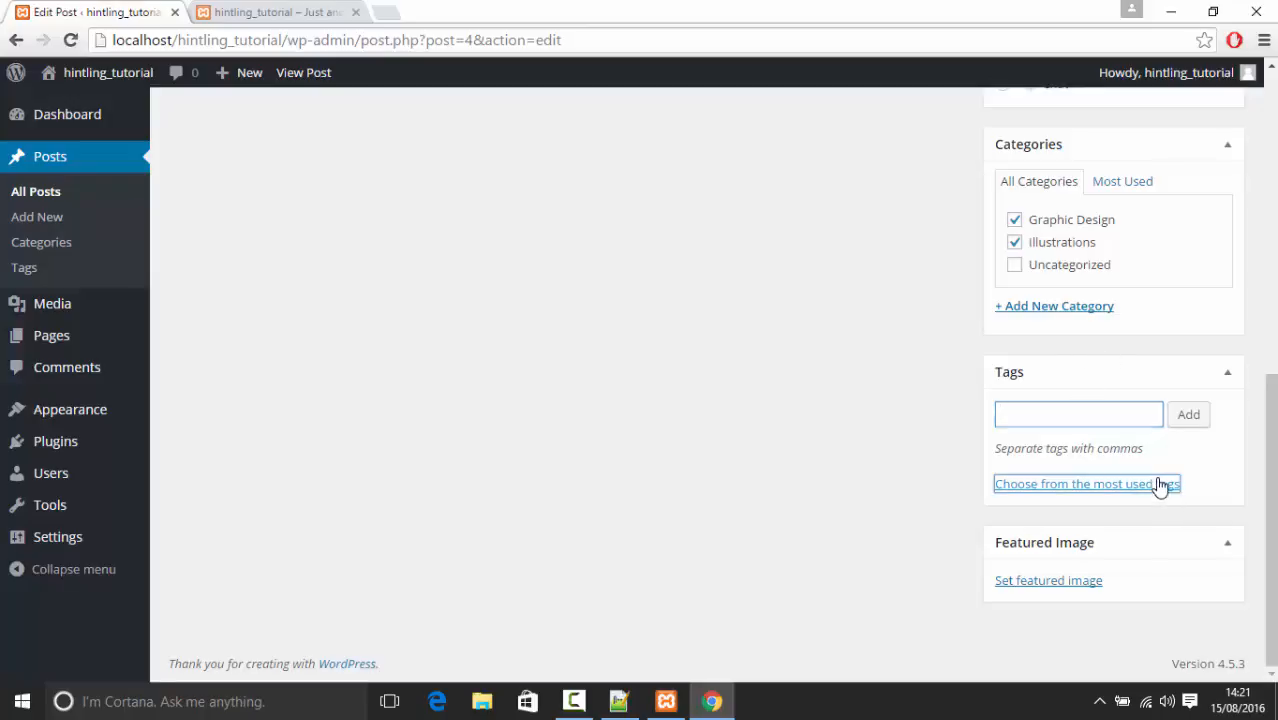
{"action": "left_click", "coordinate": [1072, 412]}
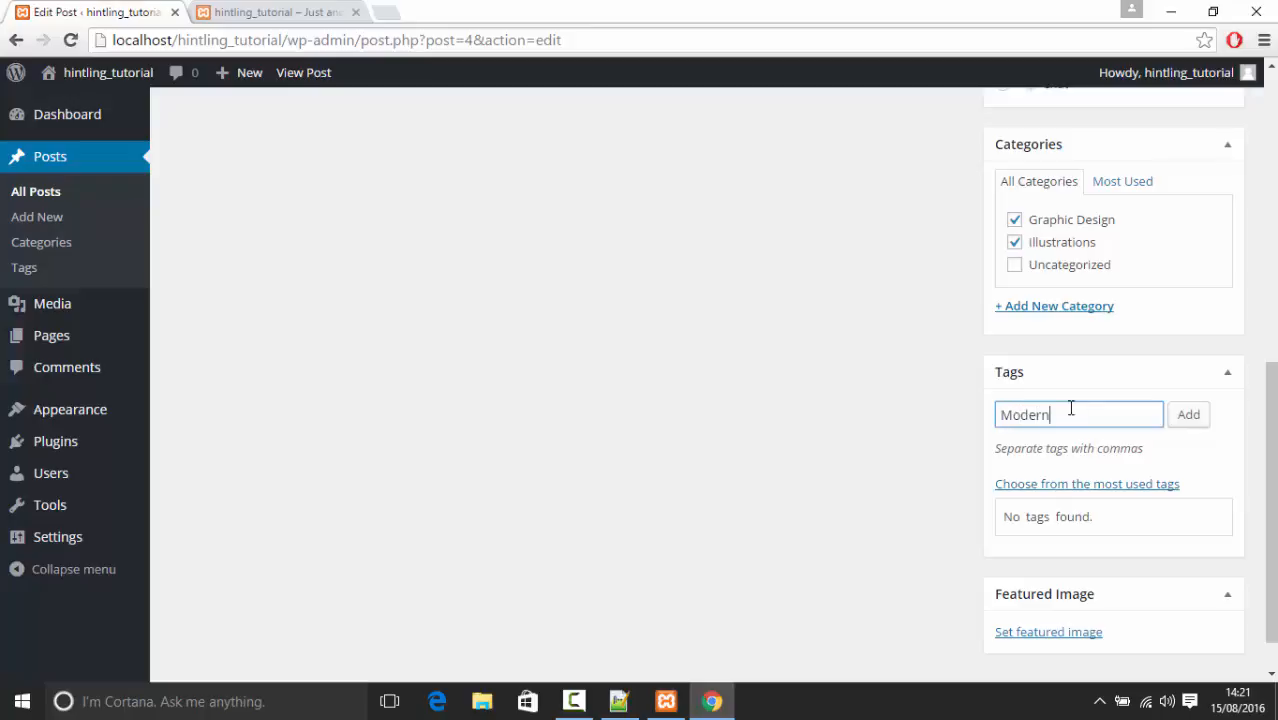
{"action": "type", "text": "Modern"}
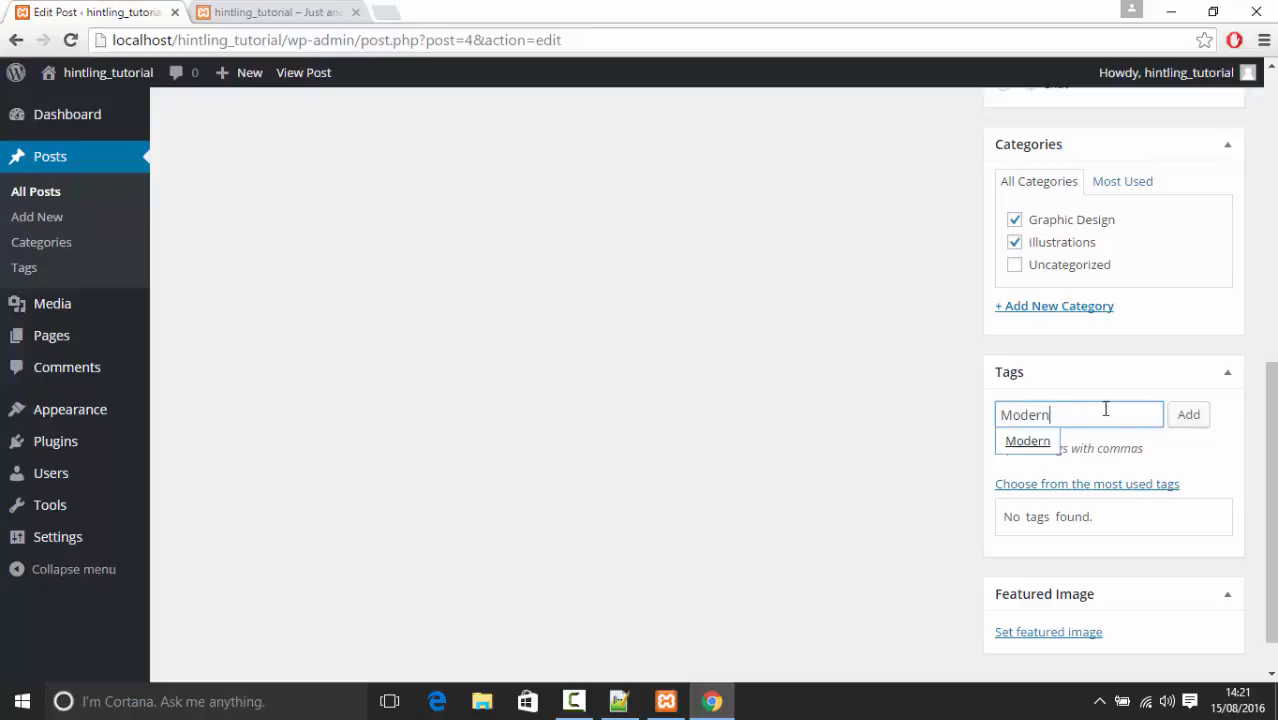
{"action": "left_click", "coordinate": [1053, 444]}
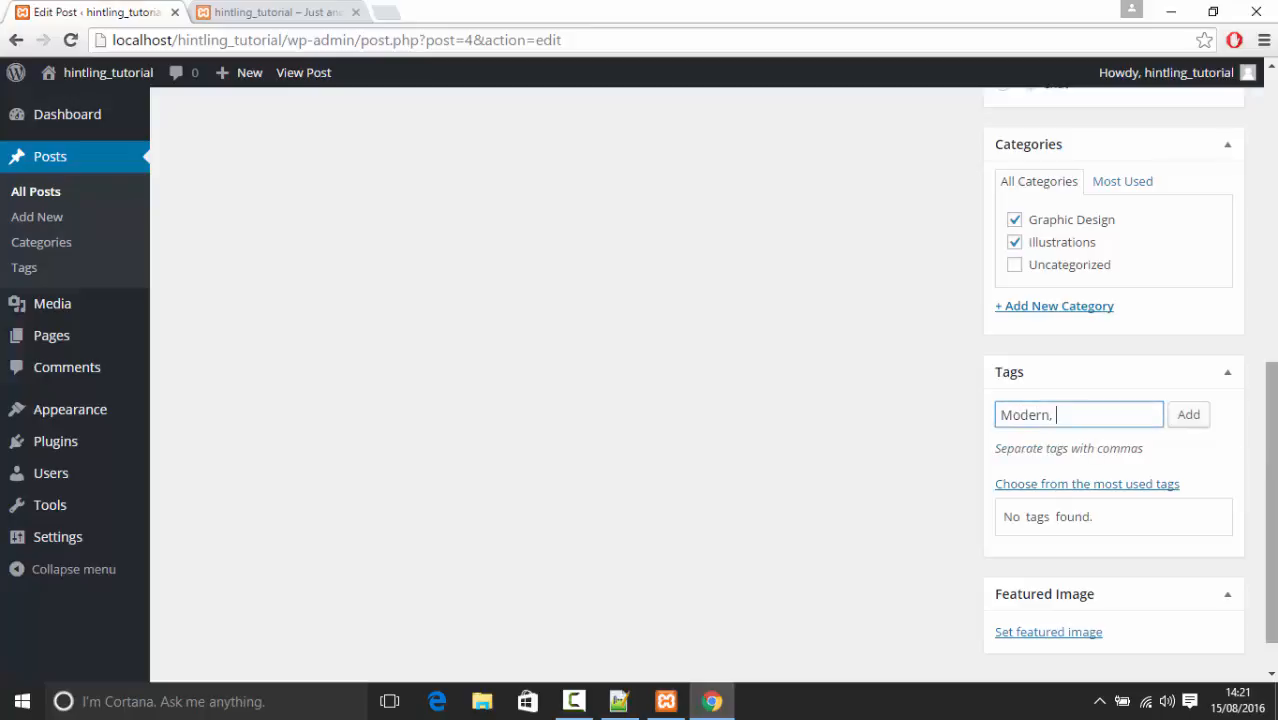
{"action": "left_click", "coordinate": [1208, 424]}
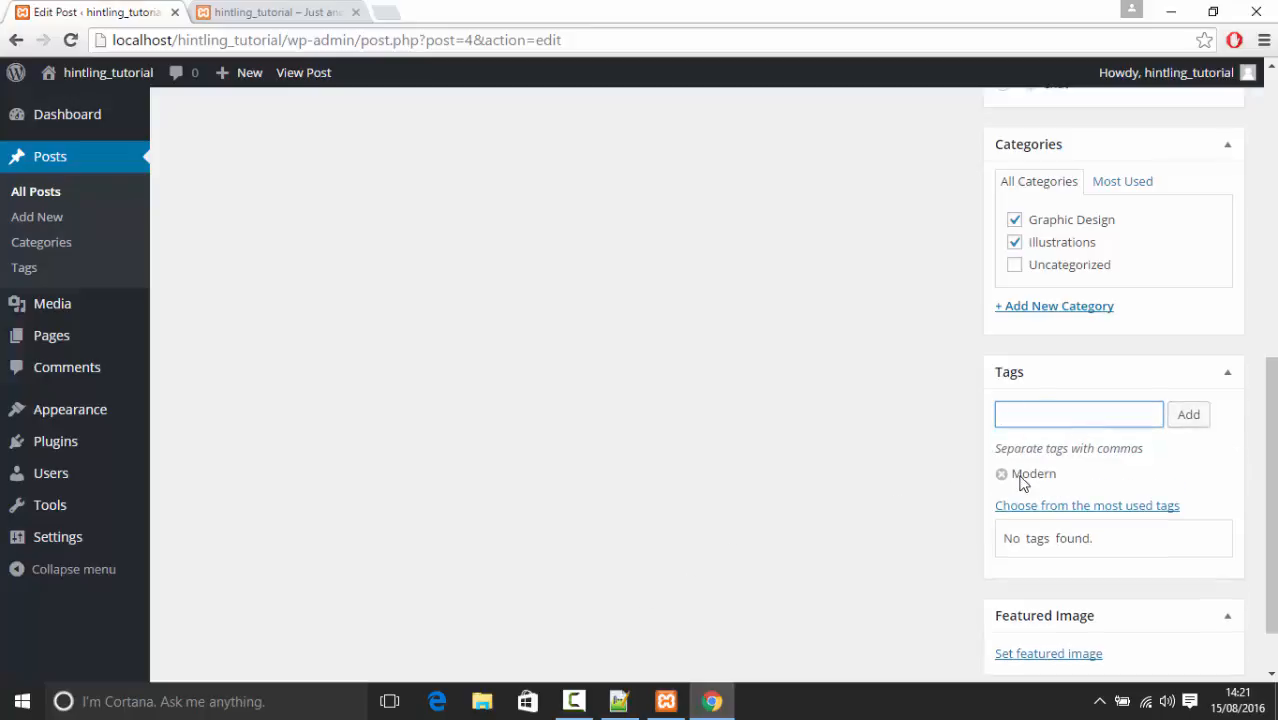
{"action": "scroll", "coordinate": [1072, 470], "scroll_direction": "up", "scroll_amount": 5}
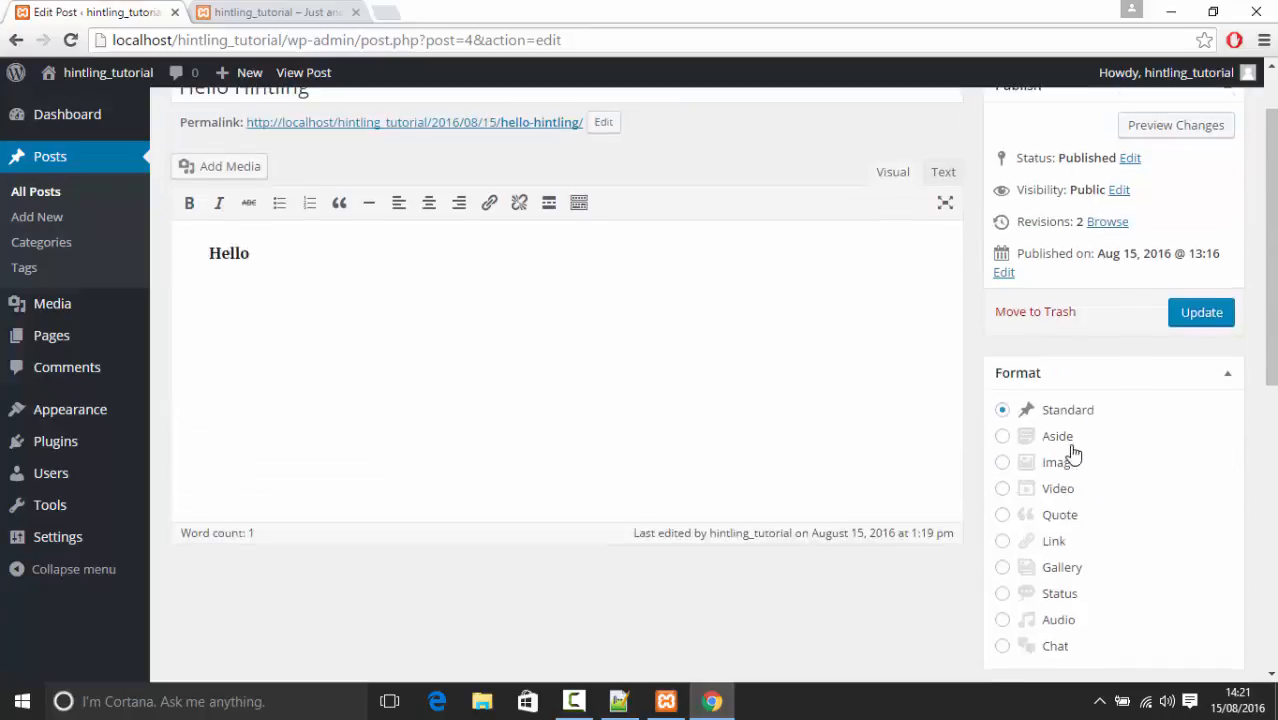
{"action": "scroll", "coordinate": [1072, 455], "scroll_direction": "up", "scroll_amount": 1}
{"action": "left_click", "coordinate": [1188, 397]}
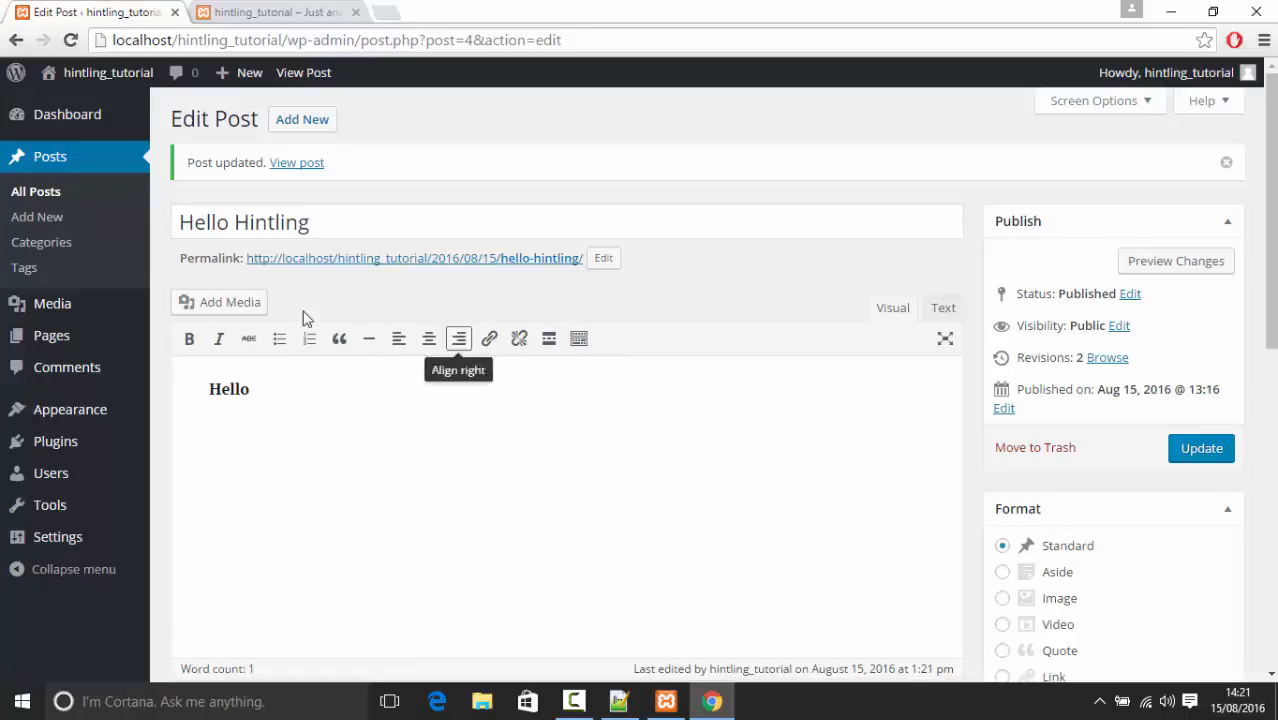
Upload the architecture image from the Desktop to the media library
{"action": "left_click", "coordinate": [65, 305]}
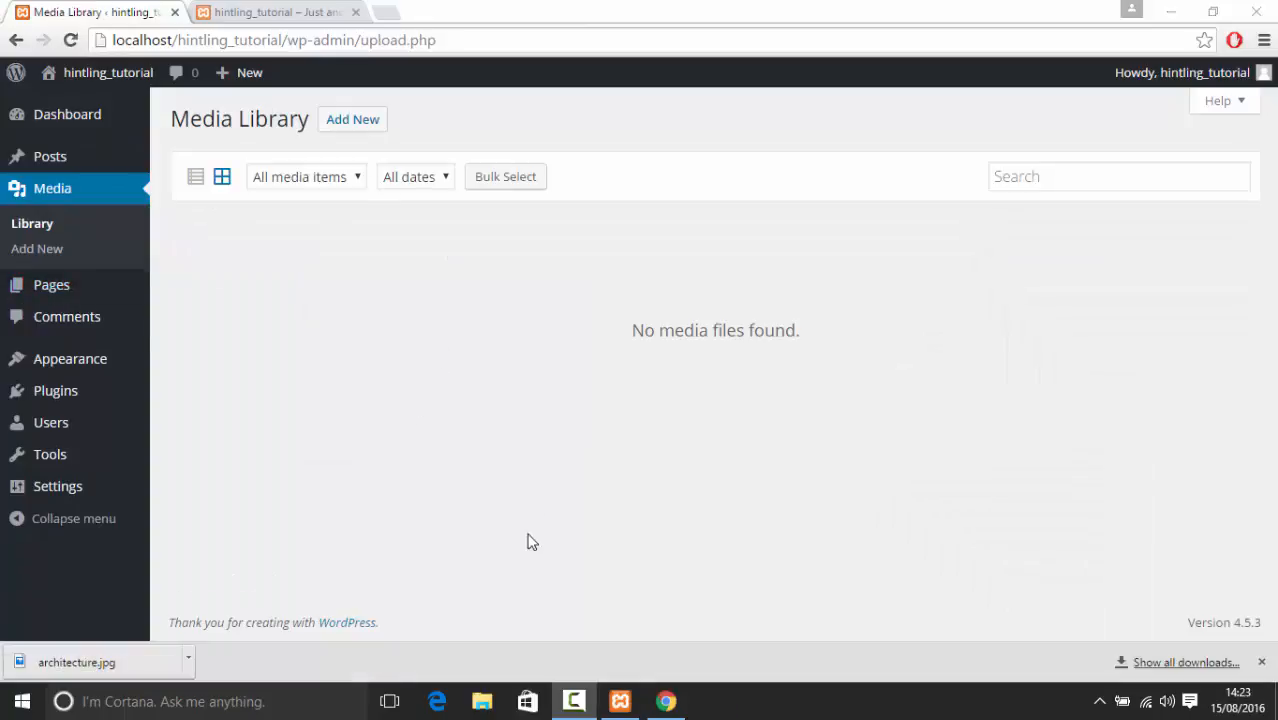
{"action": "left_click", "coordinate": [341, 128]}
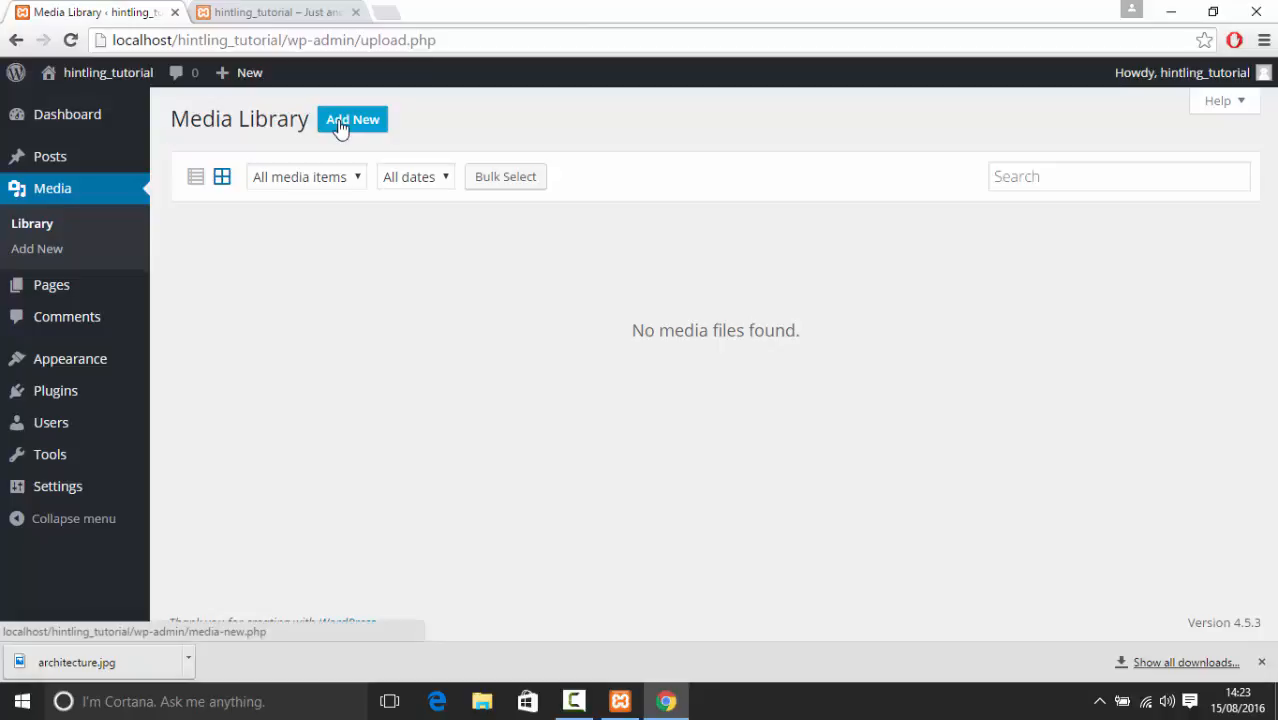
{"action": "left_click", "coordinate": [341, 128]}
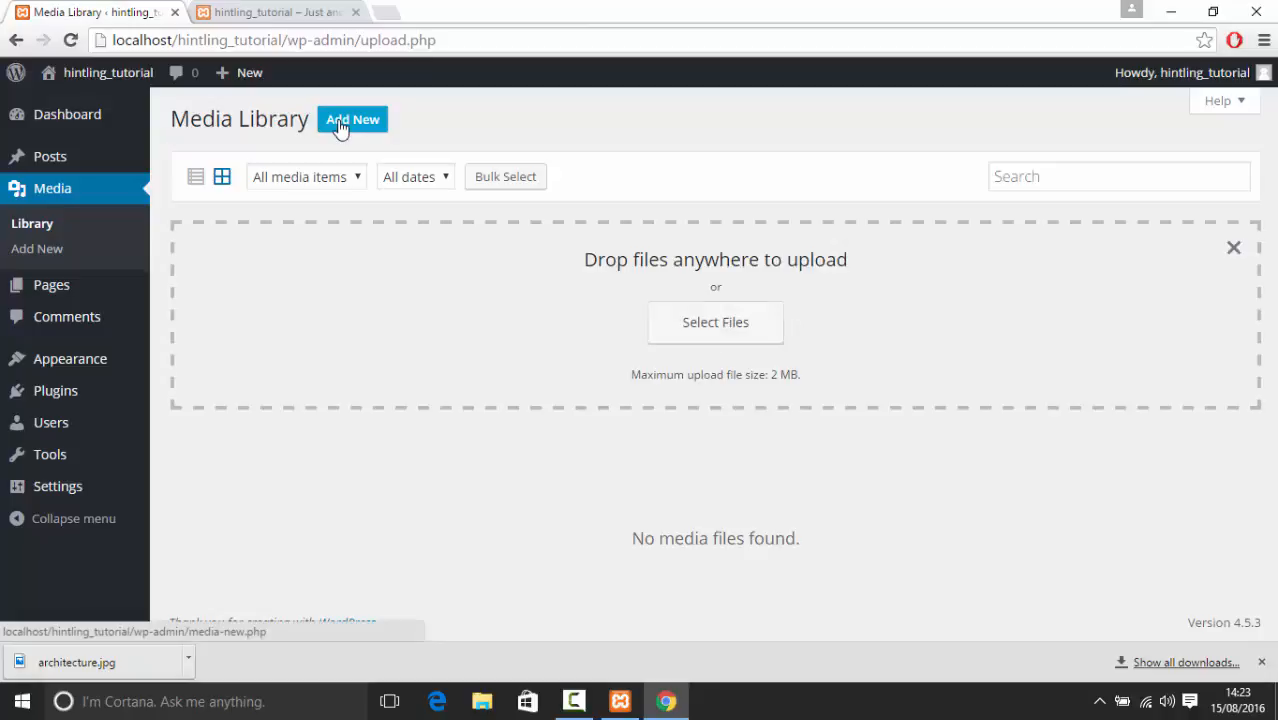
{"action": "left_click", "coordinate": [760, 342]}
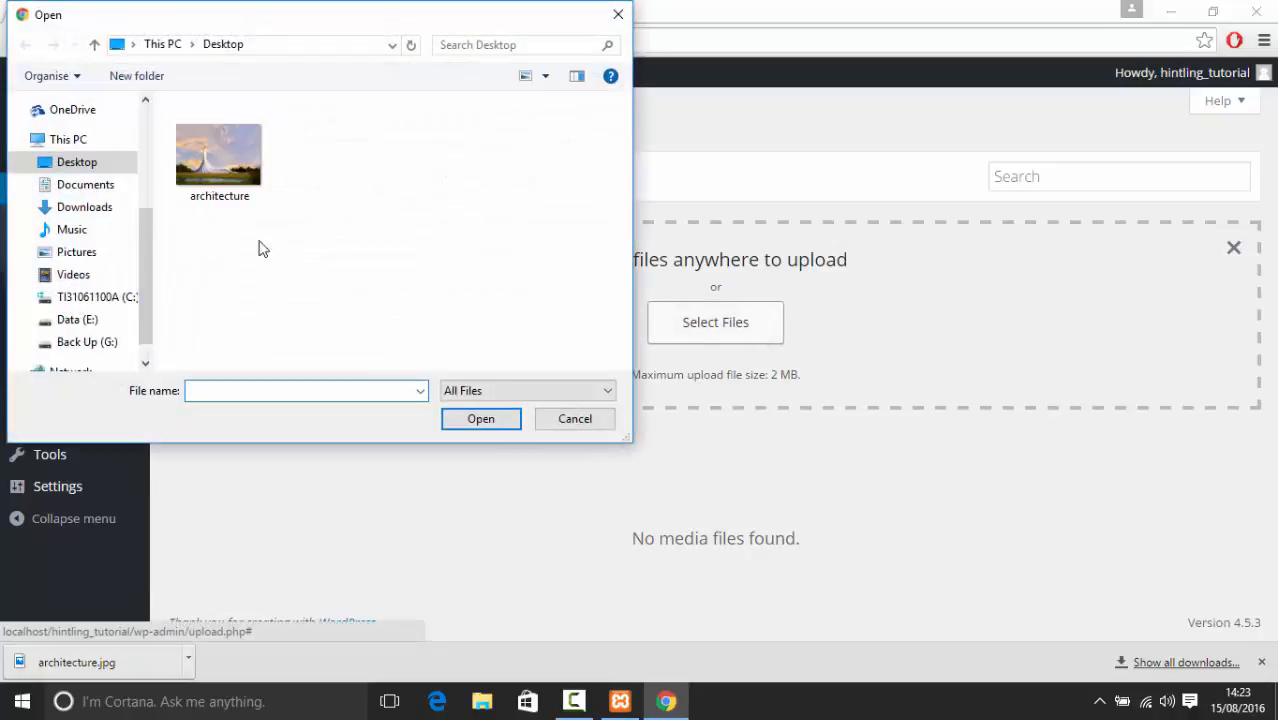
{"action": "left_click", "coordinate": [262, 172]}
{"action": "left_click", "coordinate": [473, 420]}
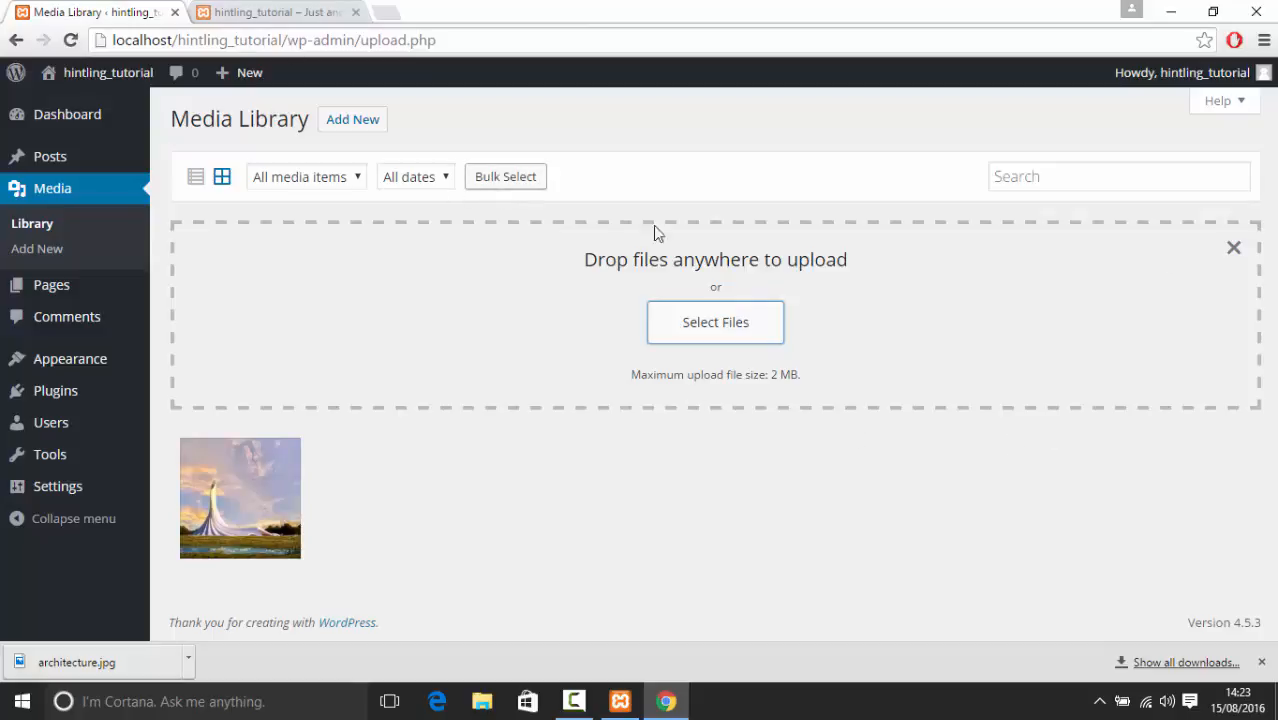
Examine the architecture image's attachment details, including its title, caption, alt text and description fields, and close them without changes
{"action": "left_click", "coordinate": [243, 470]}
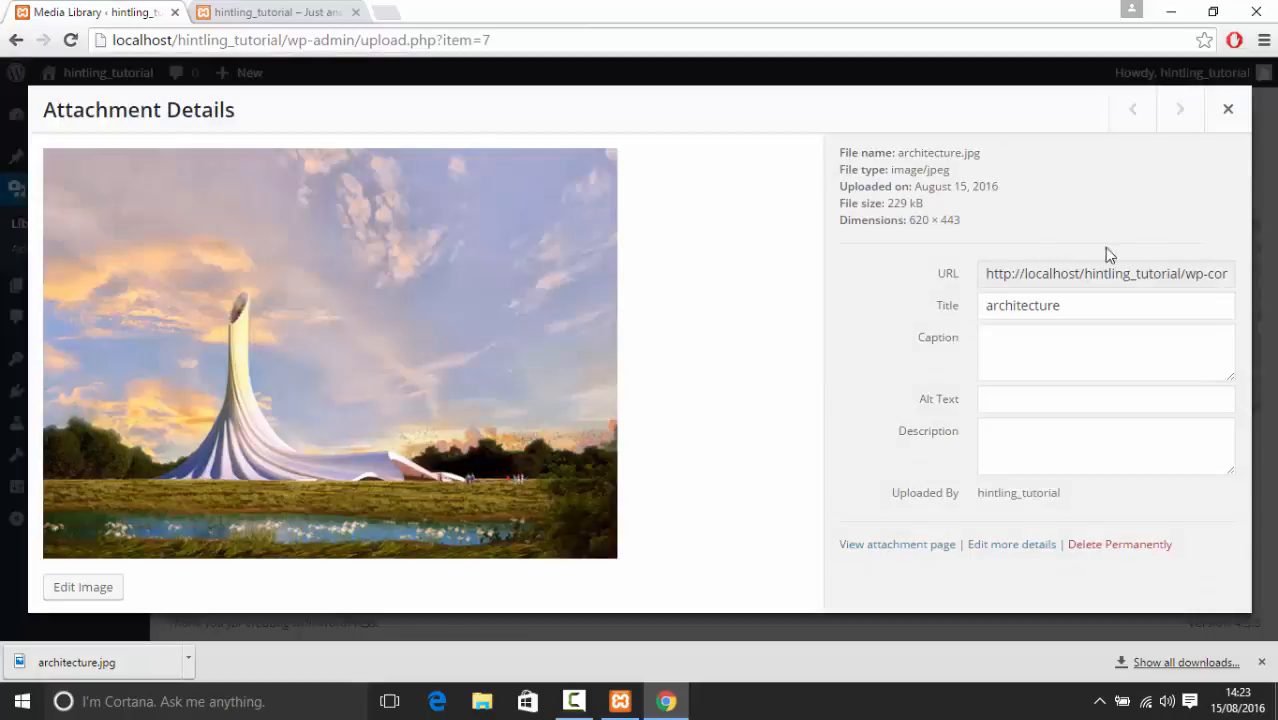
{"action": "left_click", "coordinate": [1024, 401]}
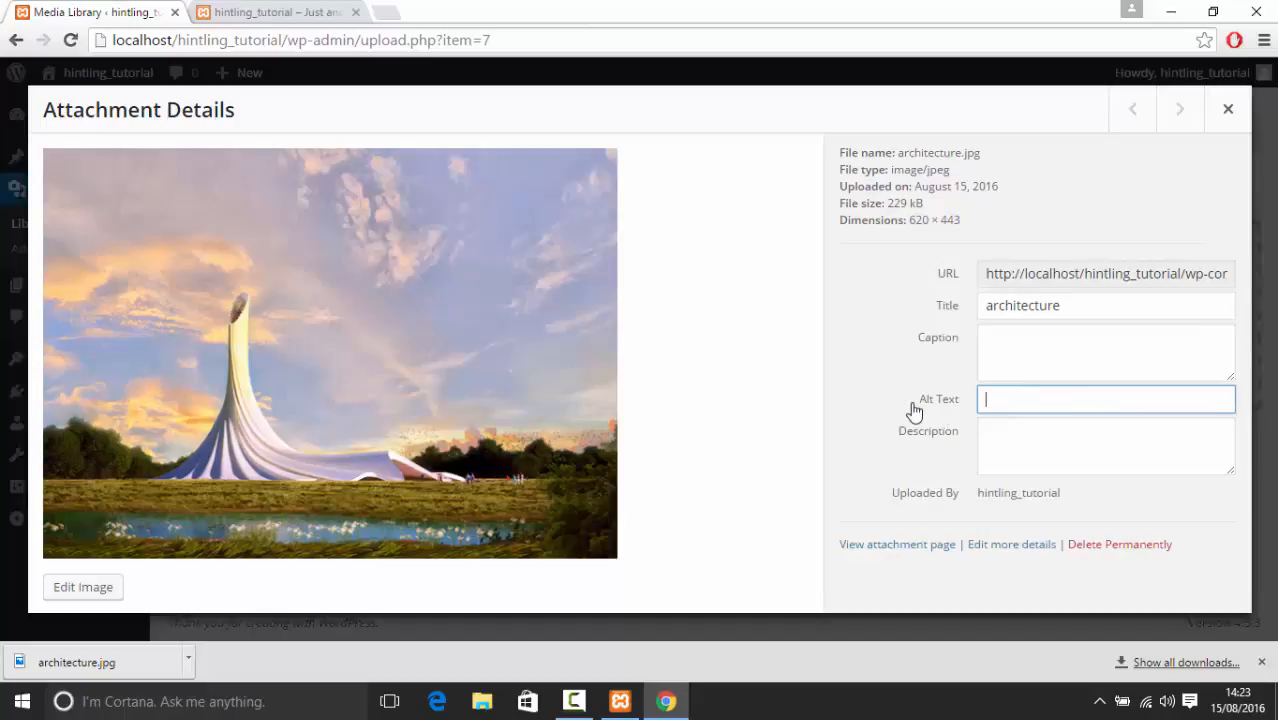
{"action": "left_click_drag", "start_coordinate": [910, 411], "coordinate": [950, 408]}
{"action": "left_click", "coordinate": [999, 392]}
{"action": "mouse_move", "coordinate": [958, 406]}
{"action": "left_mouse_down"}
{"action": "mouse_move", "coordinate": [930, 405]}
{"action": "mouse_move", "coordinate": [969, 401]}
{"action": "mouse_move", "coordinate": [917, 405]}
{"action": "mouse_move", "coordinate": [972, 400]}
{"action": "left_mouse_up"}
{"action": "left_click", "coordinate": [1019, 352]}
{"action": "left_click", "coordinate": [1066, 455]}
{"action": "left_click", "coordinate": [1062, 316]}
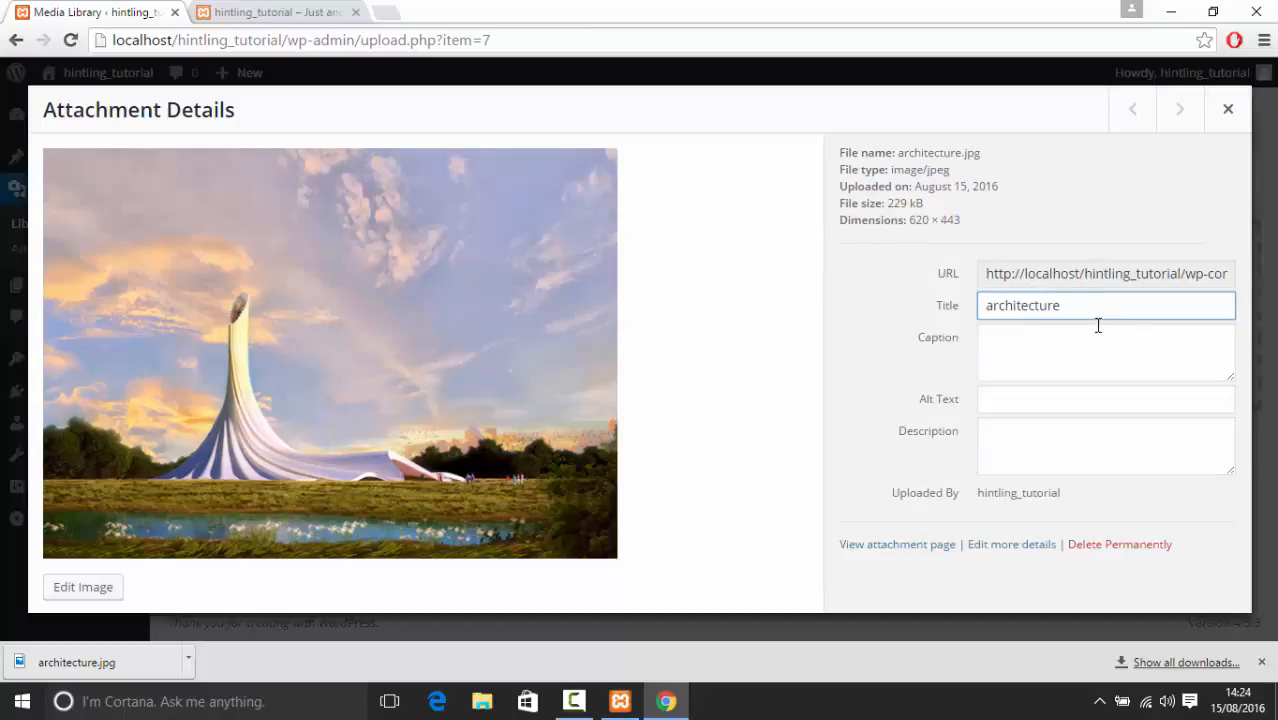
{"action": "left_click", "coordinate": [1232, 110]}
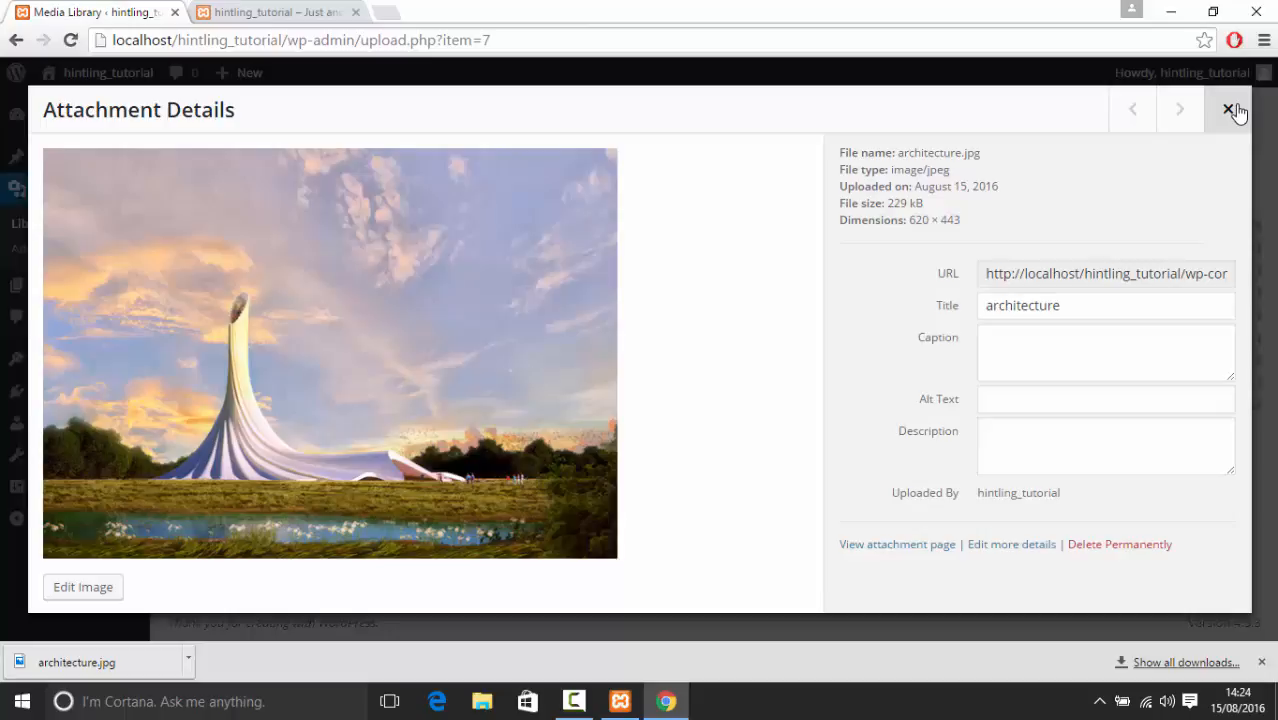
{"action": "left_click", "coordinate": [1229, 110]}
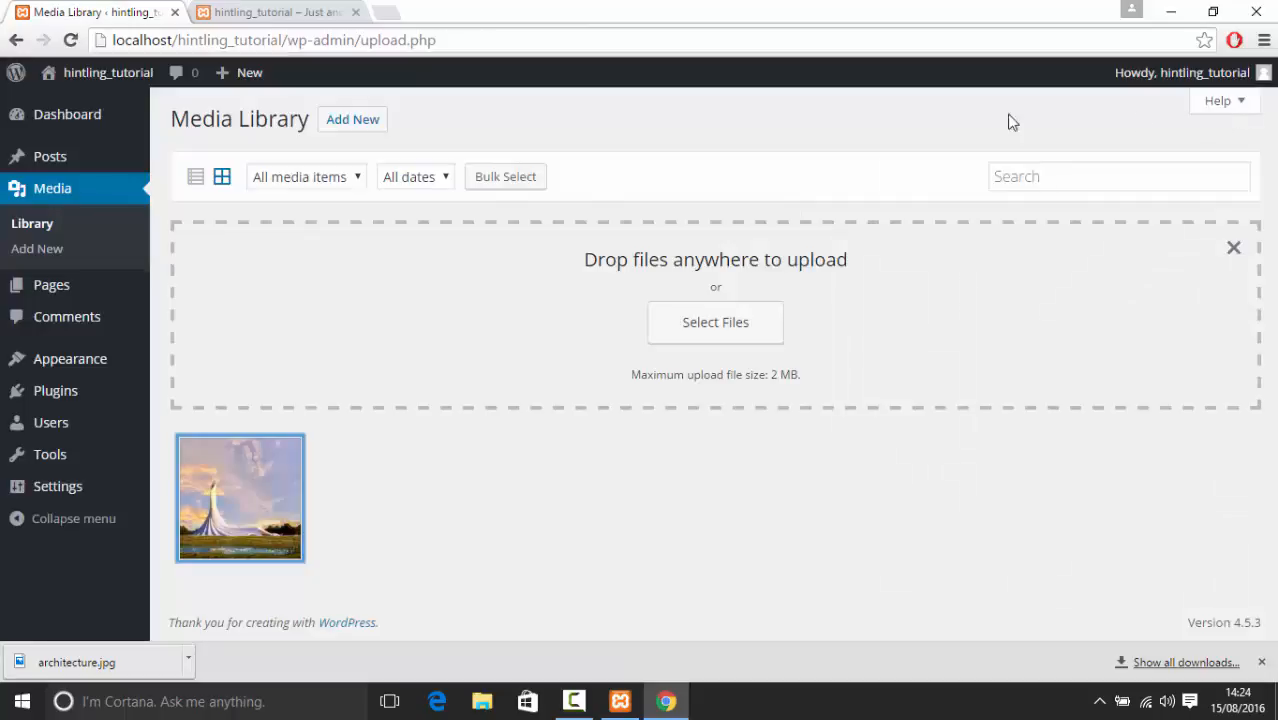
Set the architecture image from the media library as the Hello Hintling post's featured image and update the post
{"action": "left_click", "coordinate": [100, 158]}
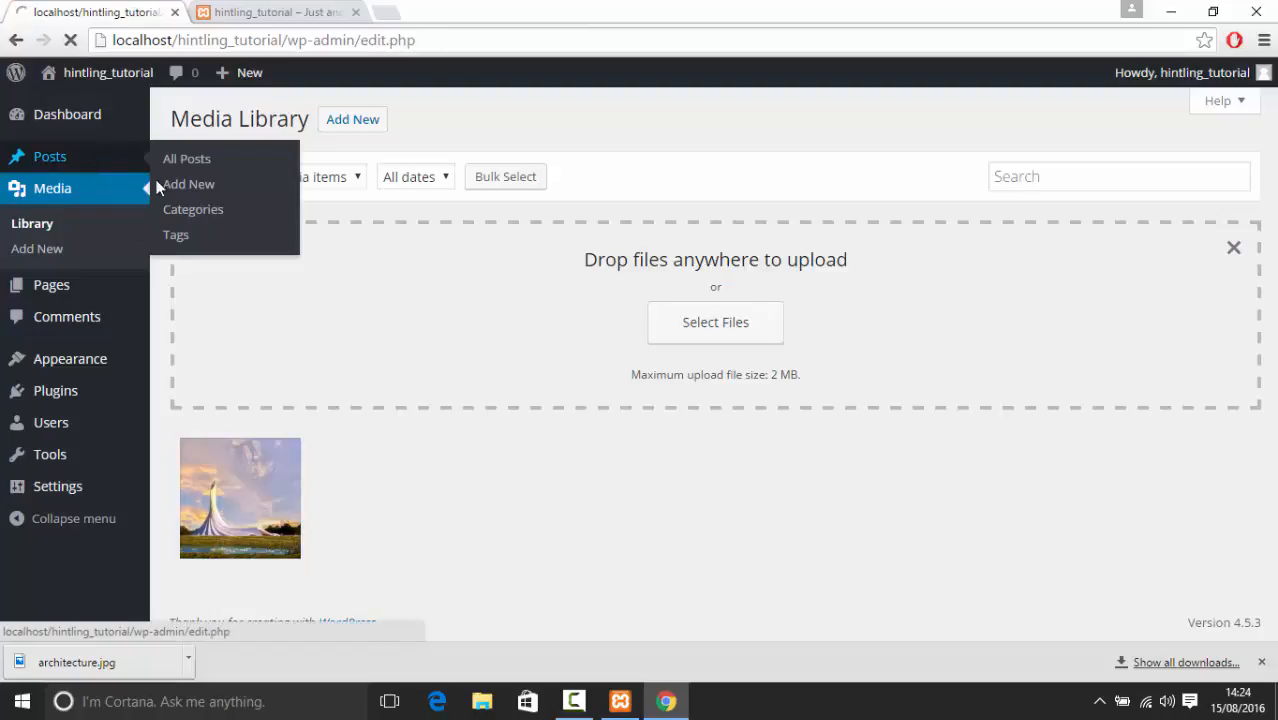
{"action": "left_click", "coordinate": [275, 256]}
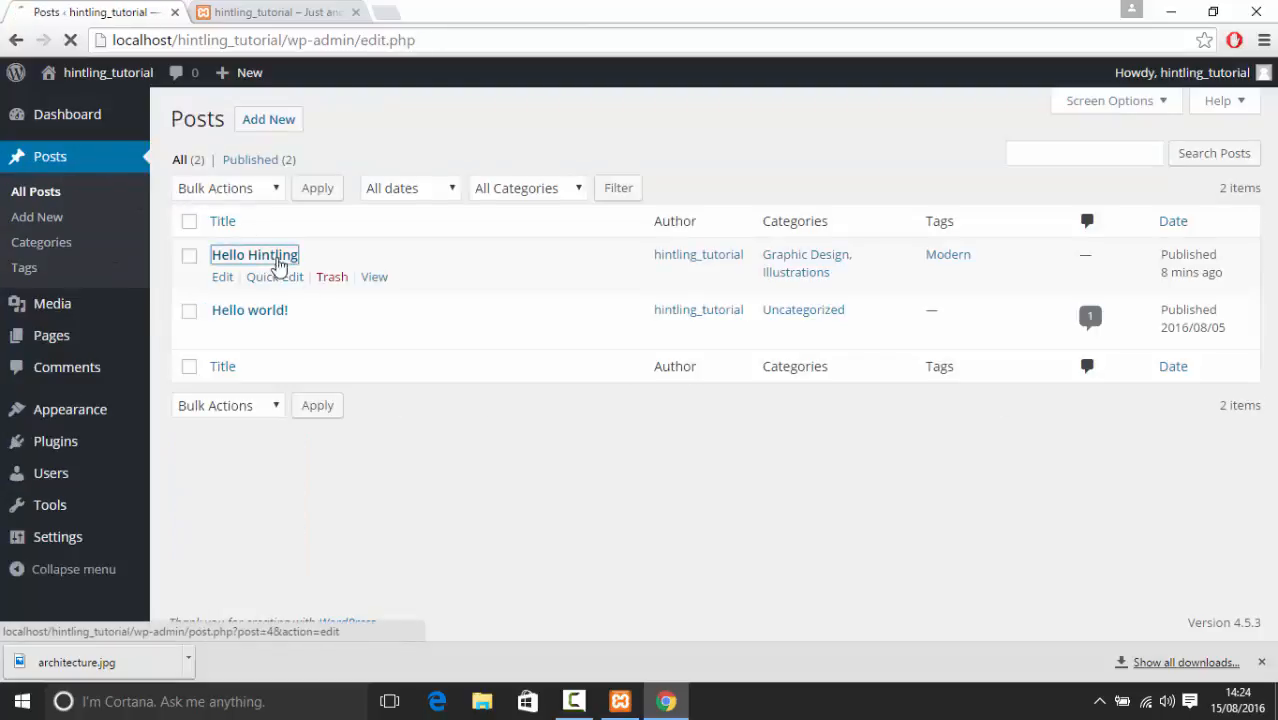
{"action": "scroll", "coordinate": [1053, 448], "scroll_direction": "down", "scroll_amount": 5}
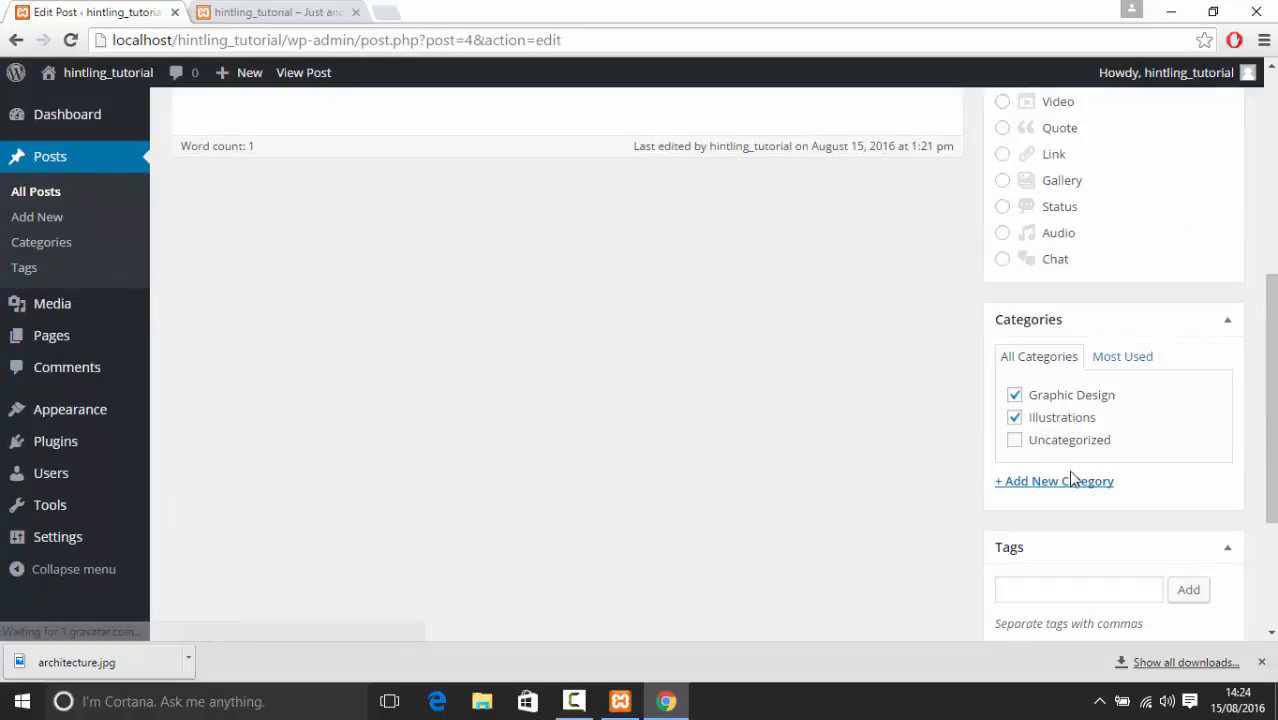
{"action": "scroll", "coordinate": [1092, 515], "scroll_direction": "down", "scroll_amount": 3}
{"action": "left_click", "coordinate": [1060, 540]}
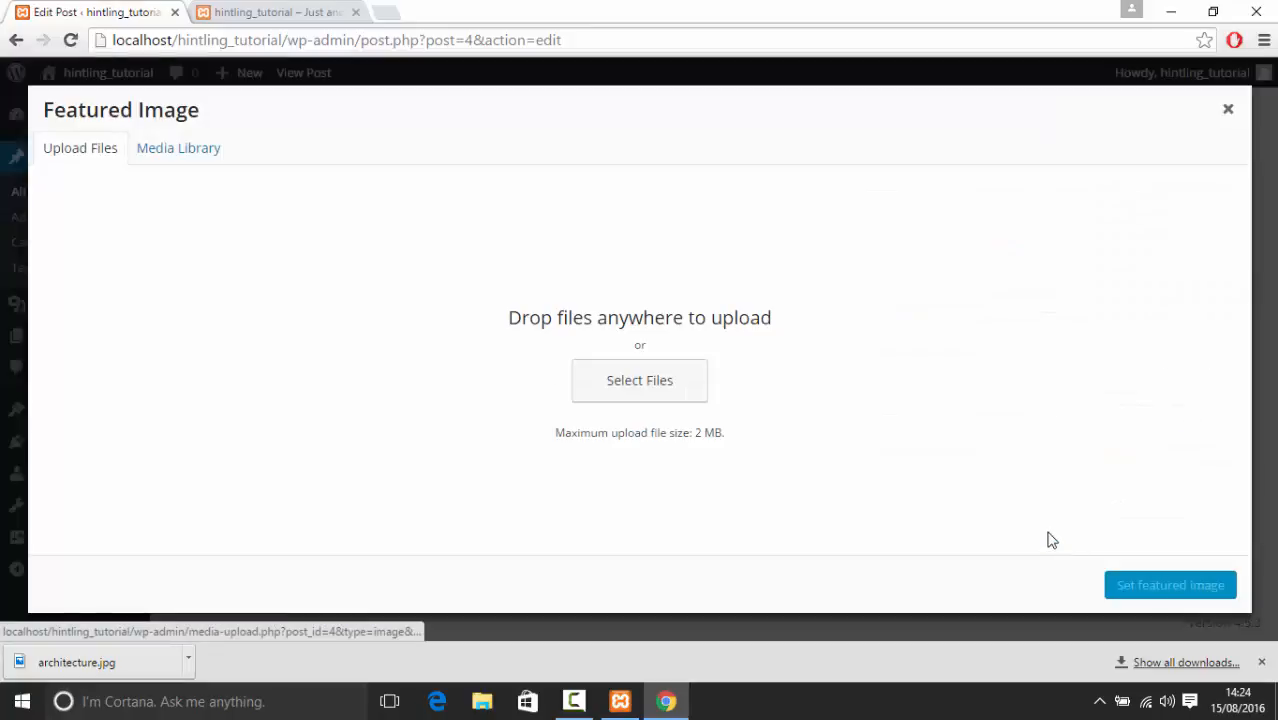
{"action": "left_click", "coordinate": [168, 152]}
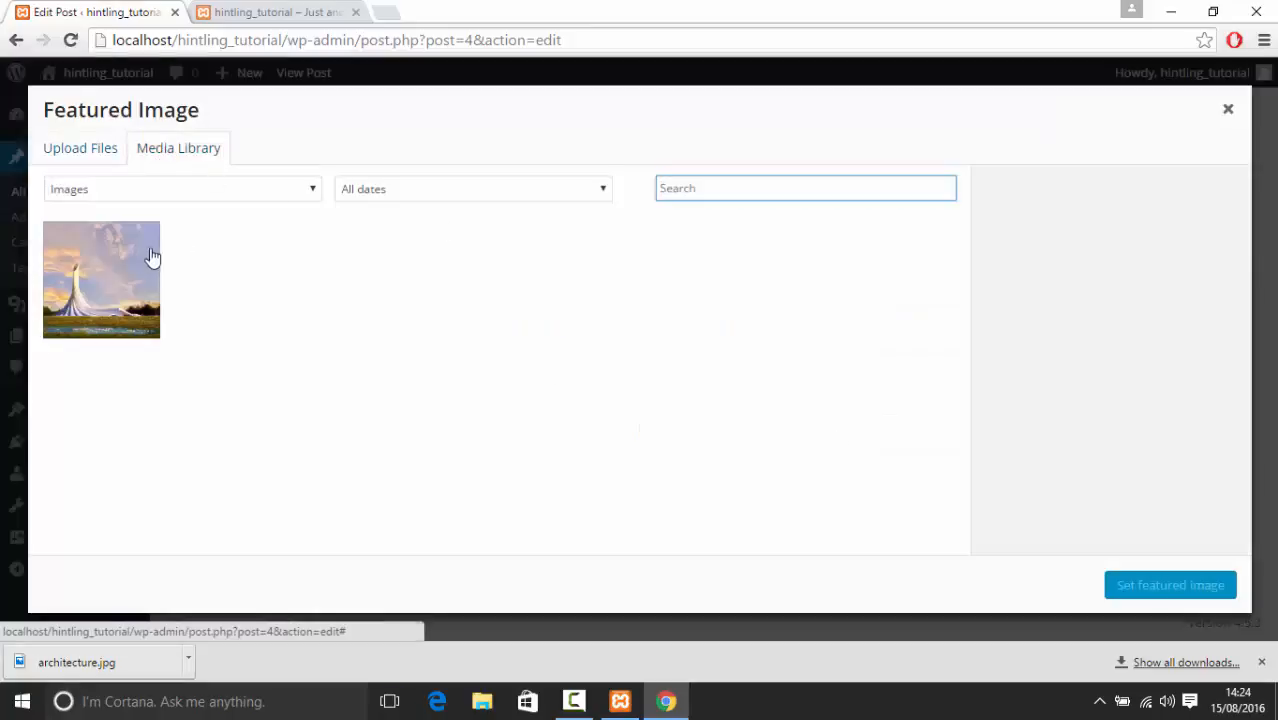
{"action": "left_click", "coordinate": [152, 262]}
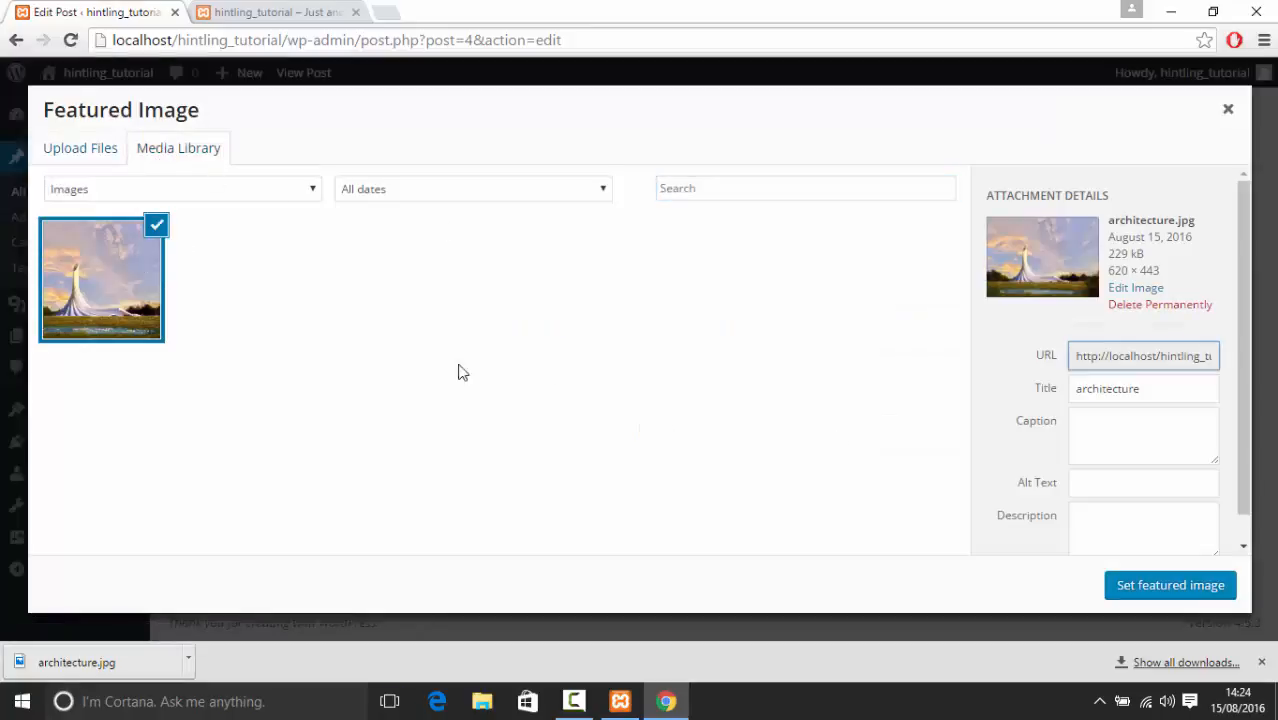
{"action": "left_click", "coordinate": [1170, 590]}
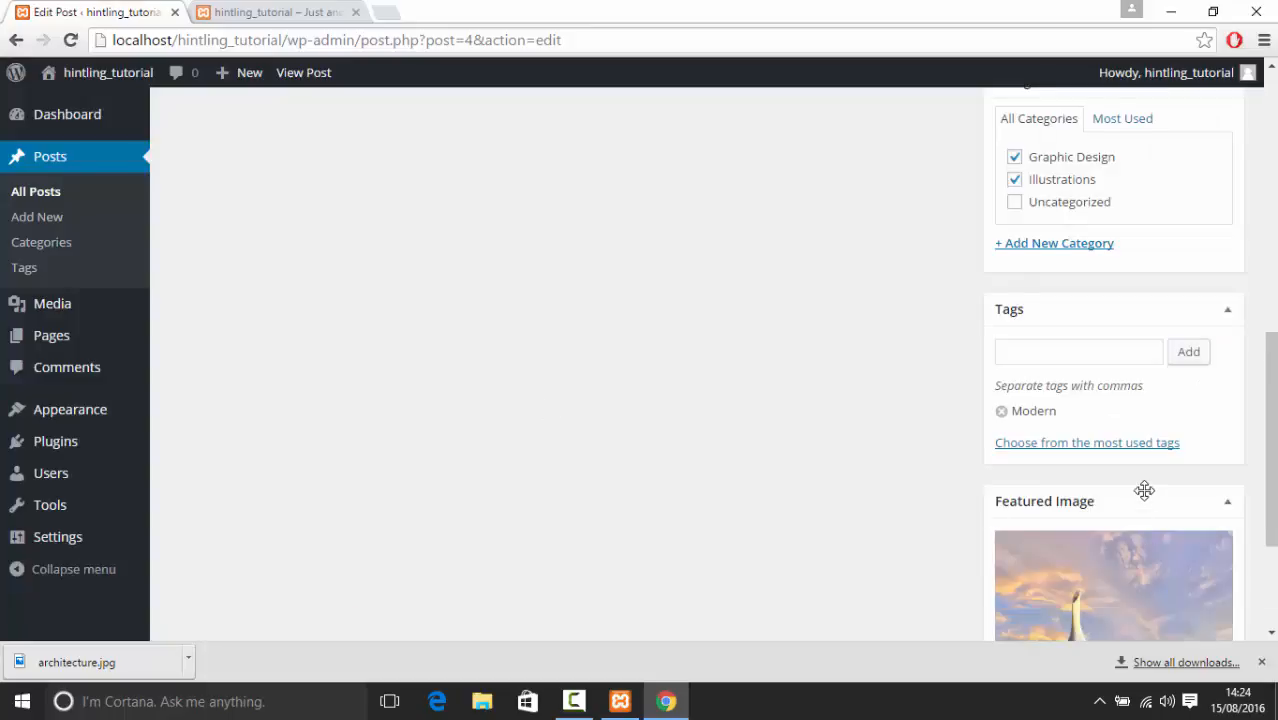
{"action": "scroll", "coordinate": [1141, 491], "scroll_direction": "down", "scroll_amount": 3}
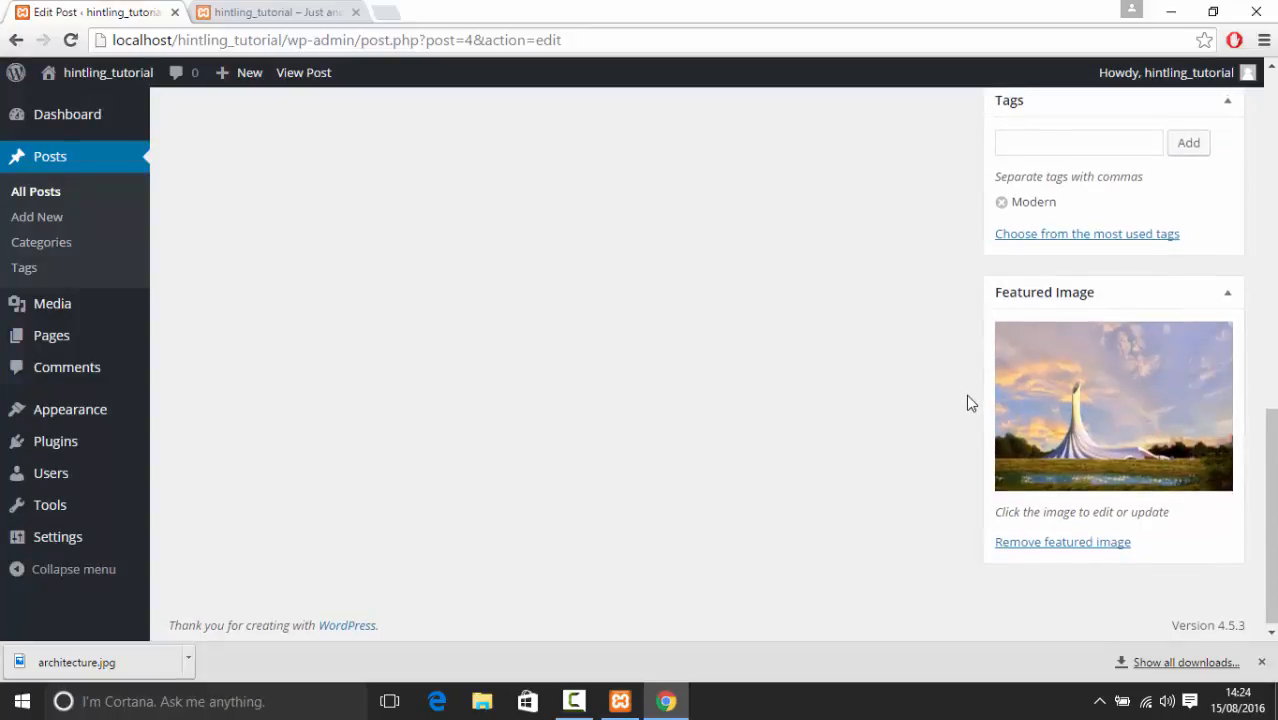
{"action": "scroll", "coordinate": [965, 394], "scroll_direction": "up", "scroll_amount": 8}
{"action": "left_click", "coordinate": [1199, 395]}
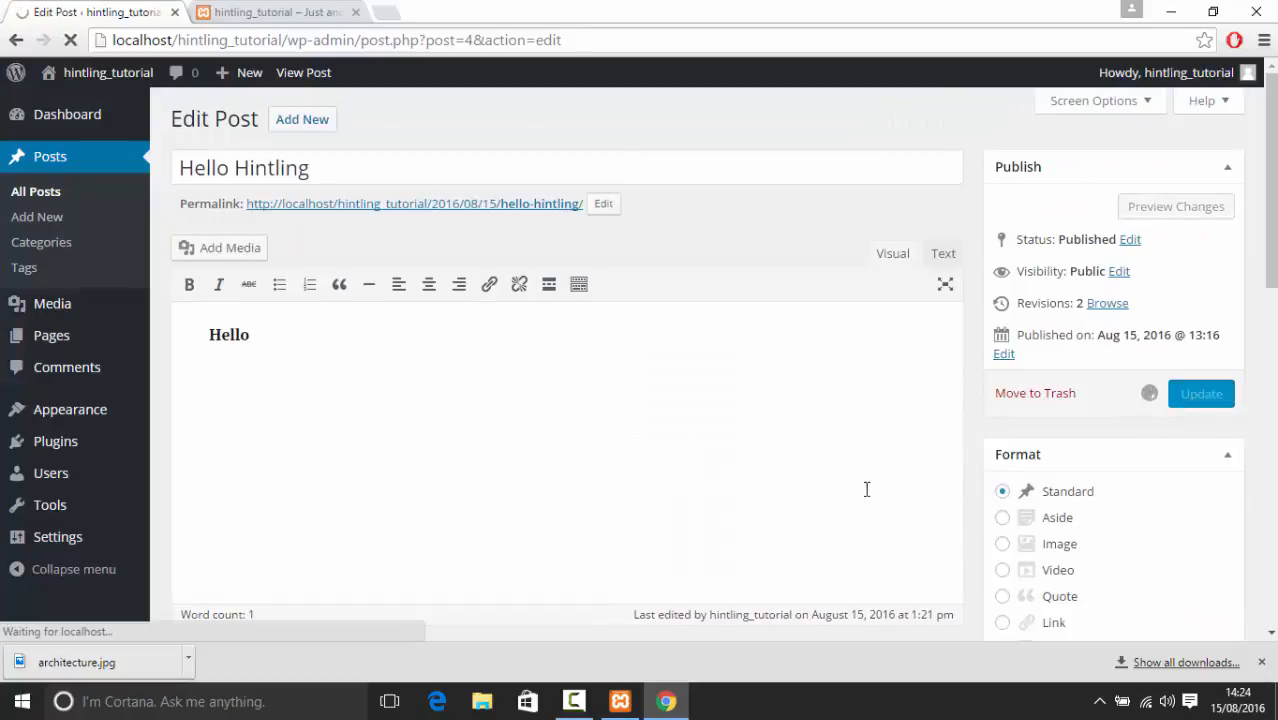
Remove the featured image from the Hello Hintling post
{"action": "scroll", "coordinate": [1060, 500], "scroll_direction": "down", "scroll_amount": 6}
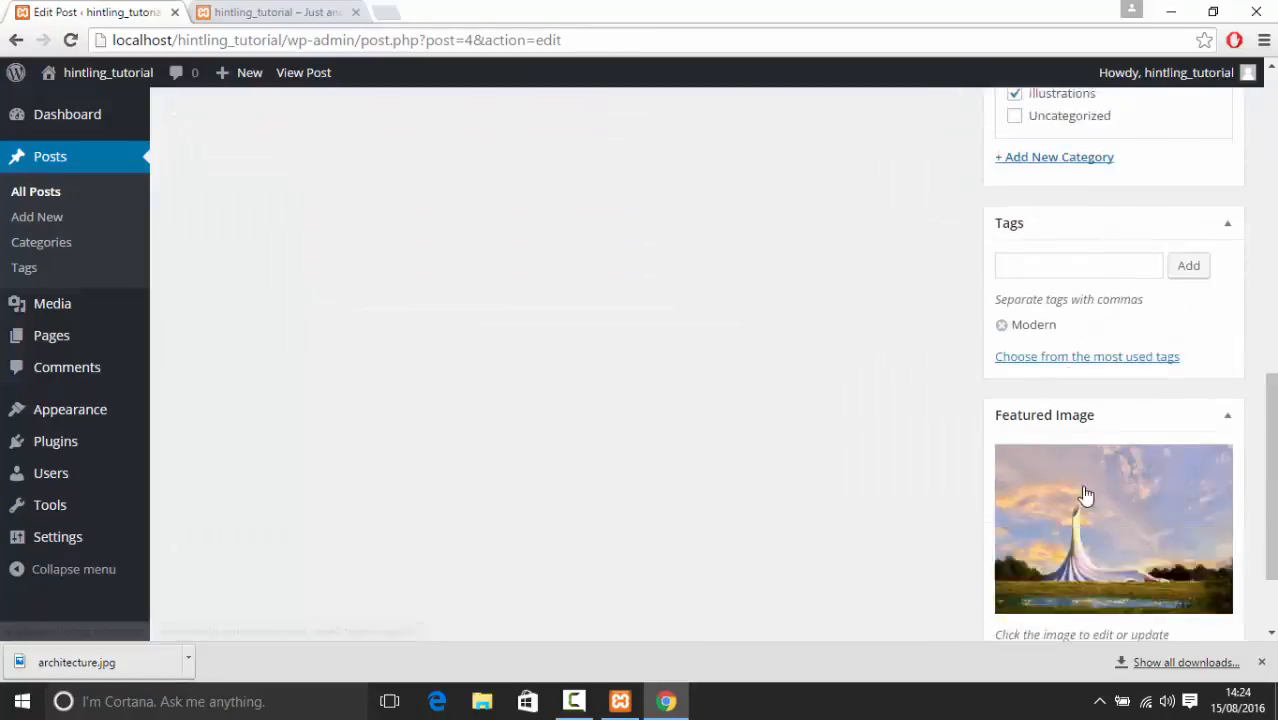
{"action": "left_click", "coordinate": [1070, 541]}
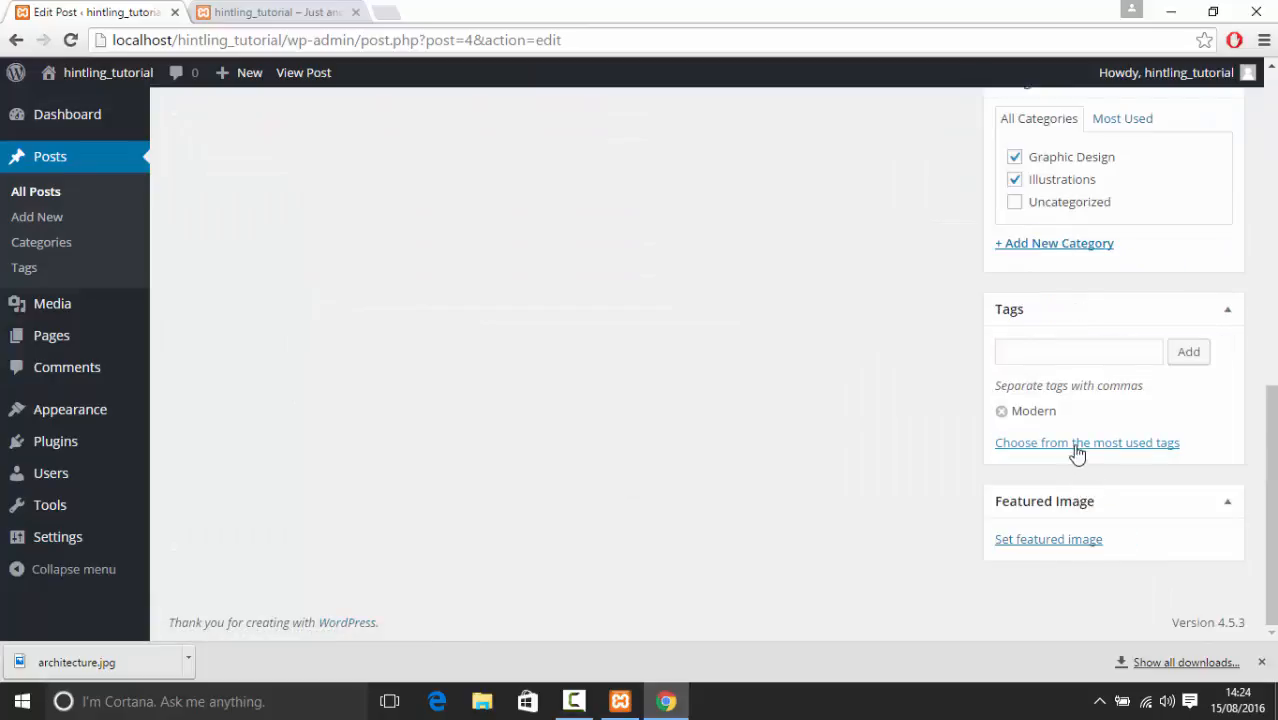
{"action": "left_click", "coordinate": [1053, 546]}
{"action": "left_click", "coordinate": [86, 150]}
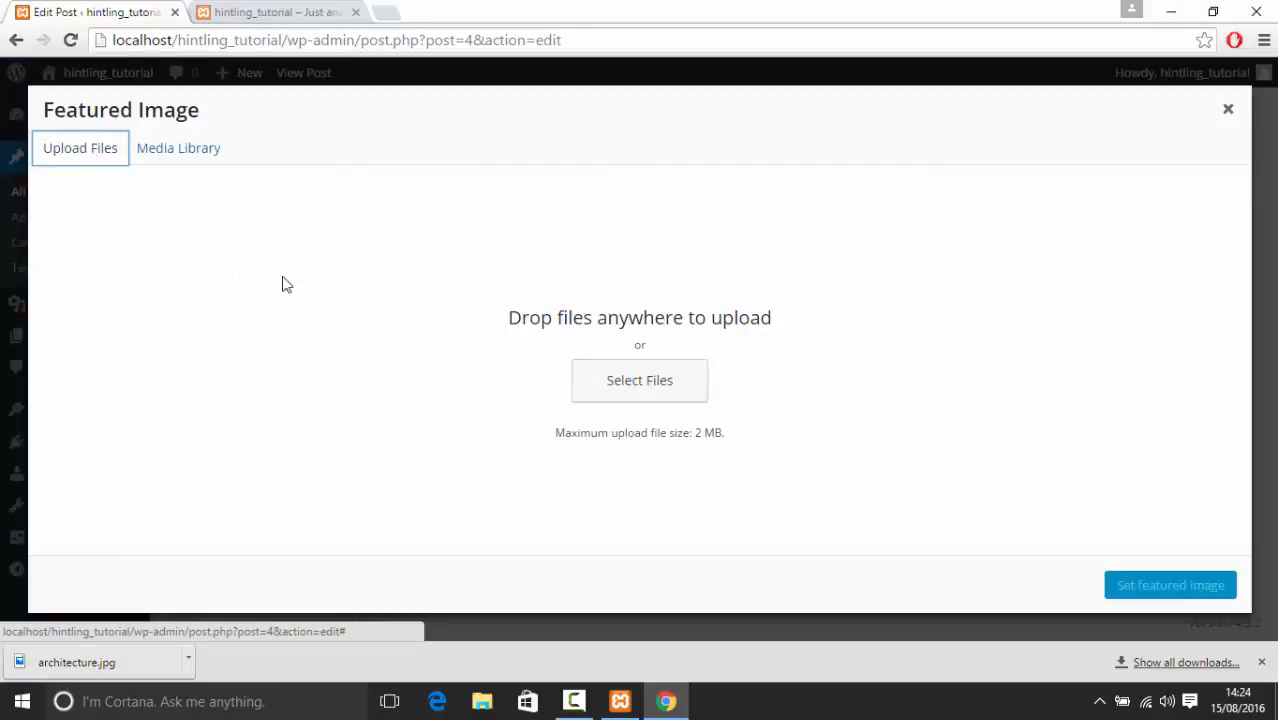
{"action": "left_click", "coordinate": [1228, 110]}
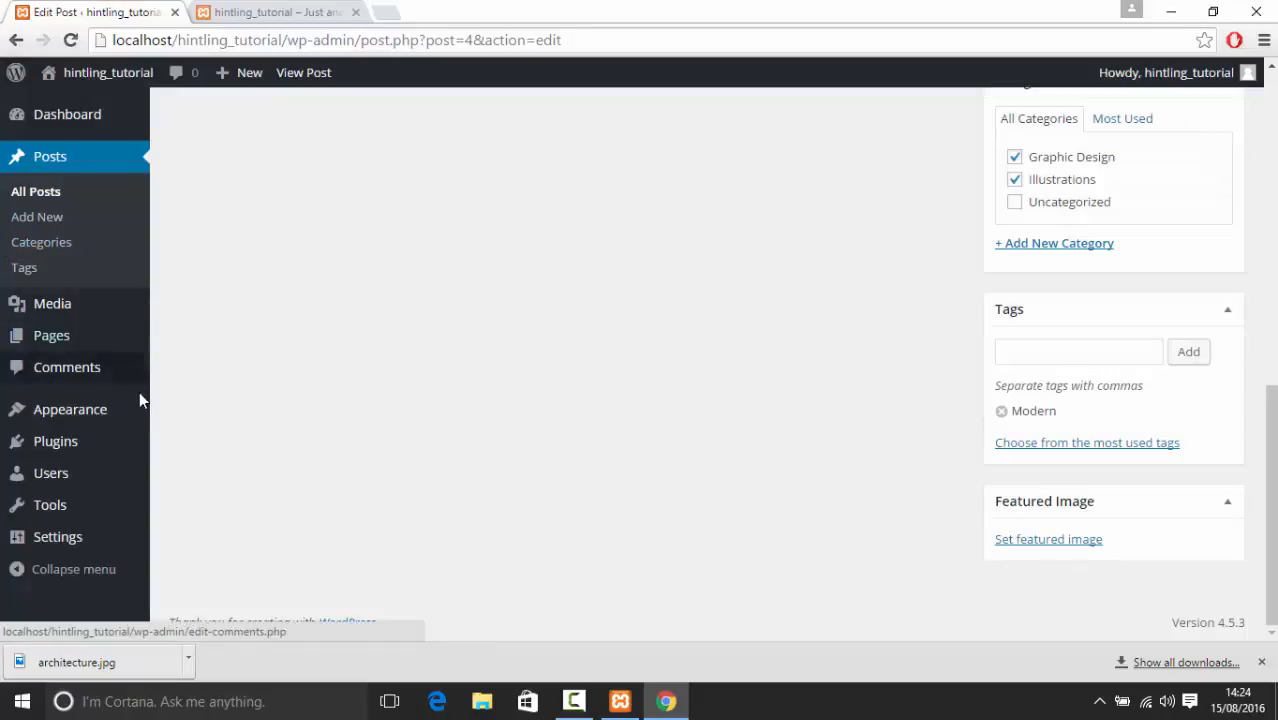
{"action": "left_click", "coordinate": [1073, 537]}
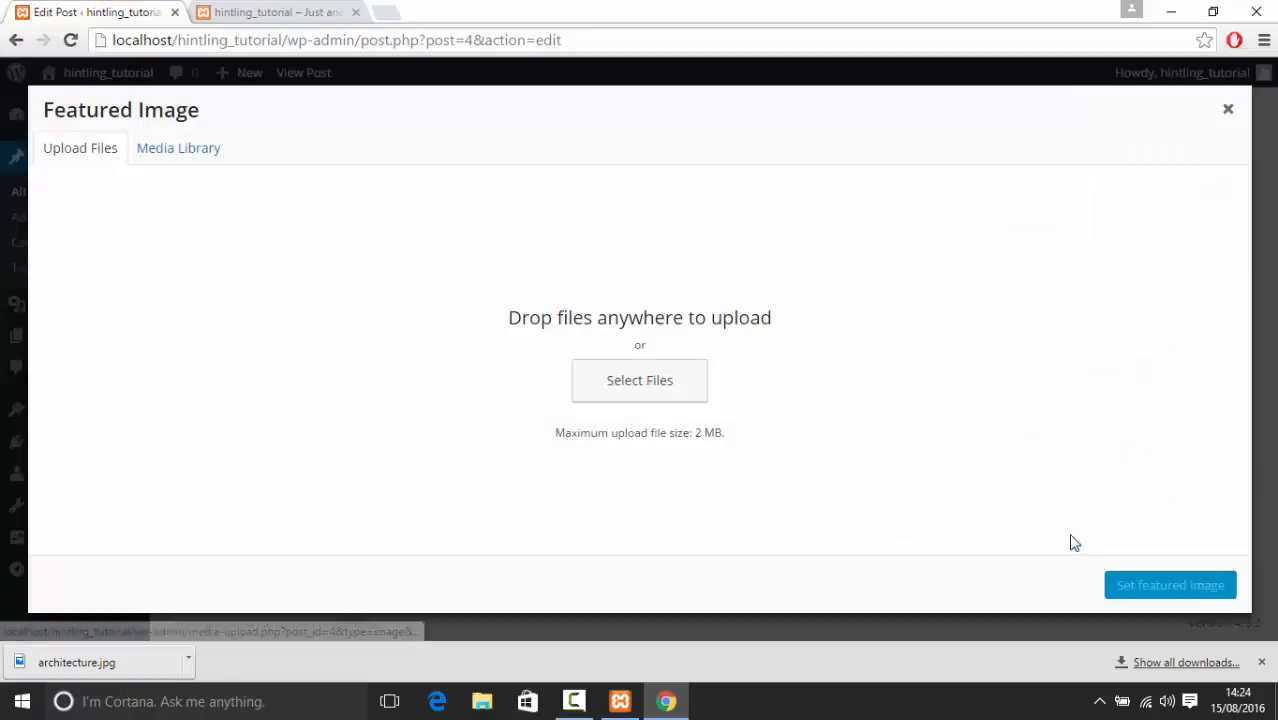
{"action": "left_click", "coordinate": [666, 389]}
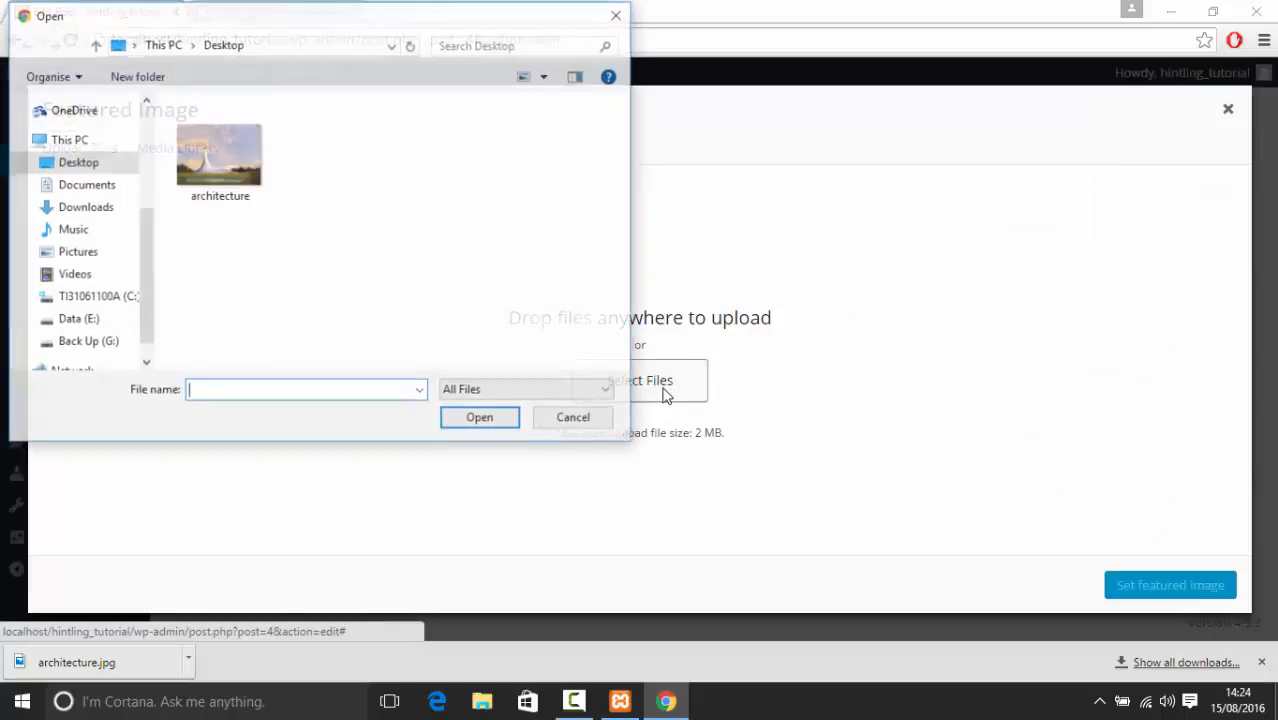
{"action": "left_click", "coordinate": [214, 140]}
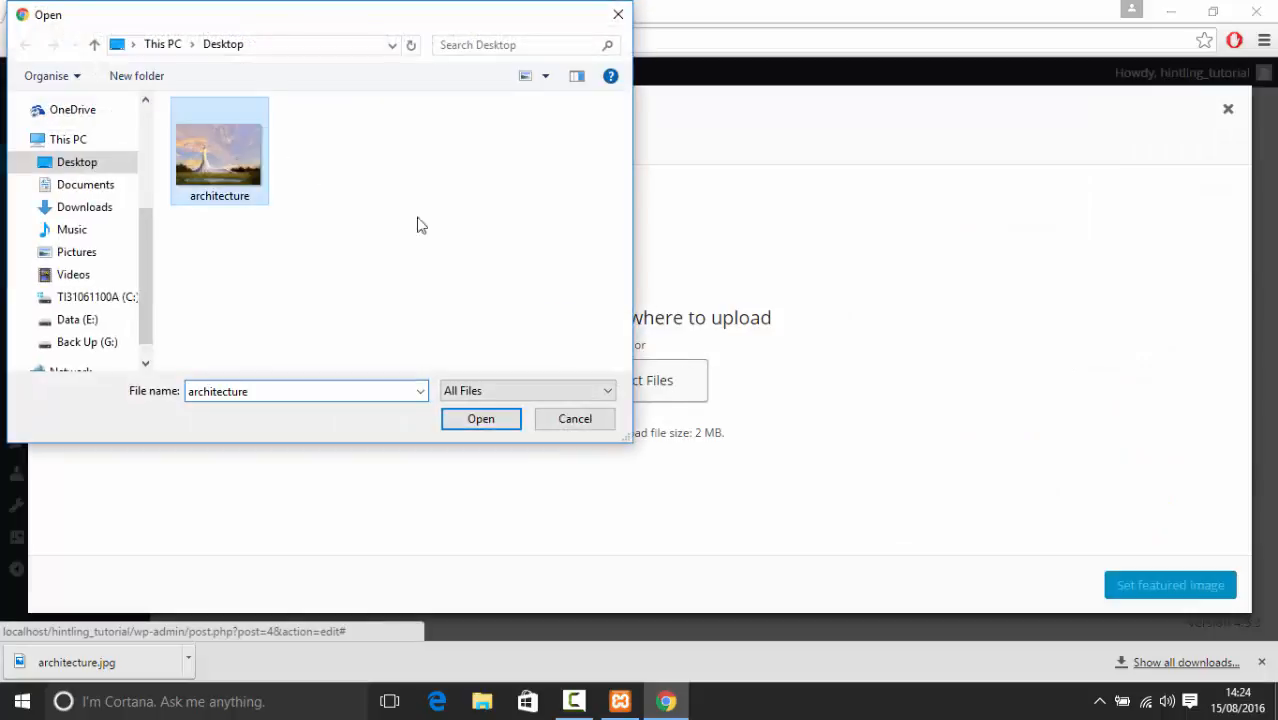
{"action": "left_click", "coordinate": [553, 421]}
{"action": "left_click", "coordinate": [1227, 110]}
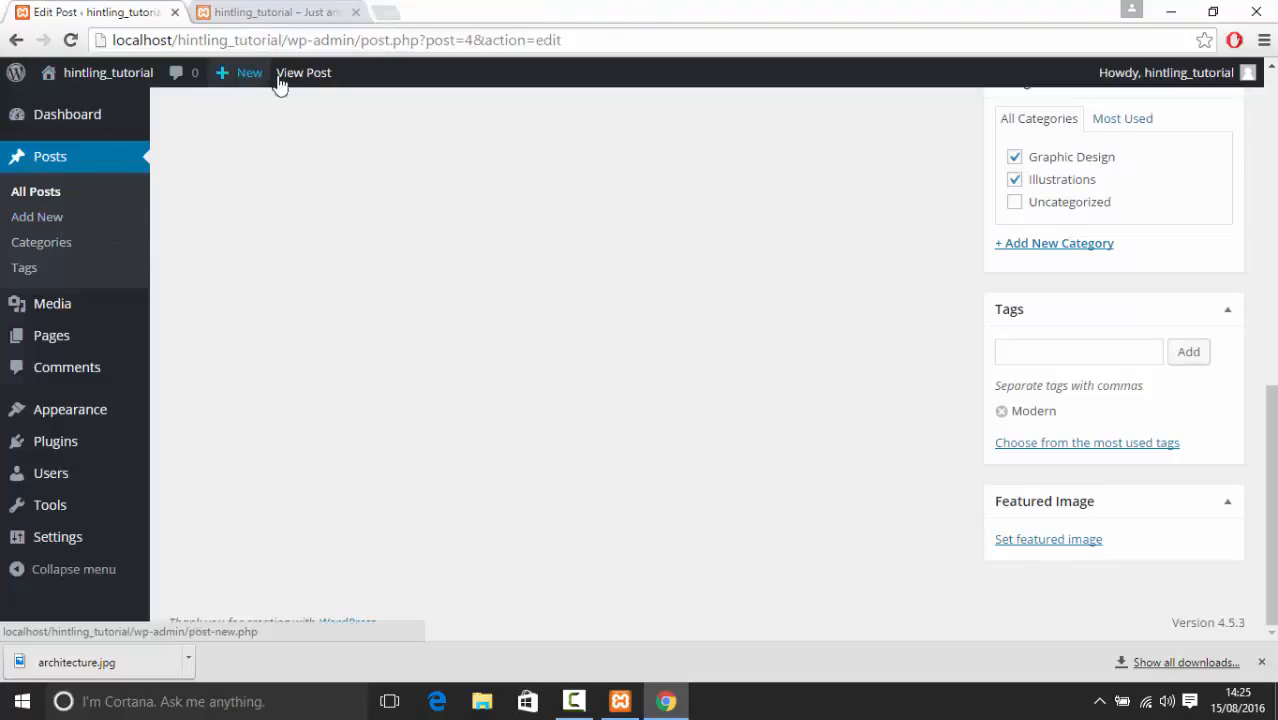
Reload the site's front page and examine the published Hello Hintling post, including its title area, categories and tag
{"action": "left_click", "coordinate": [285, 12]}
{"action": "left_click", "coordinate": [70, 40]}
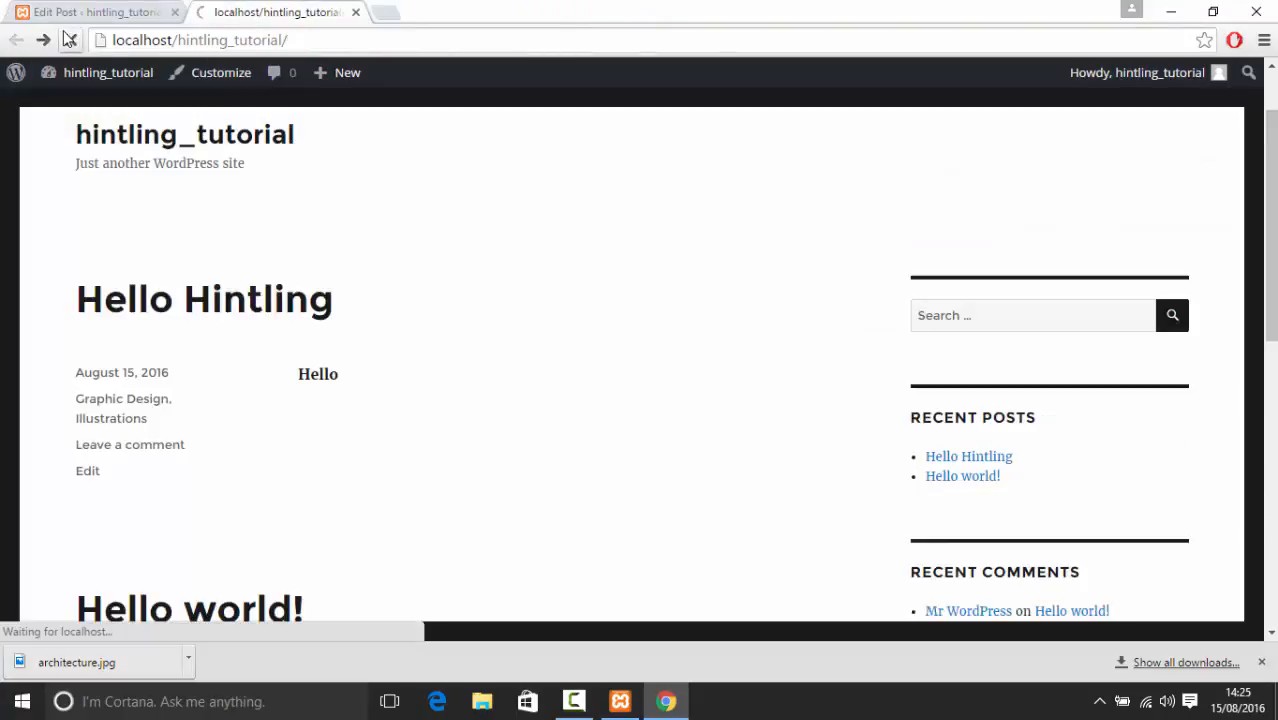
{"action": "scroll", "coordinate": [697, 307], "scroll_direction": "down", "scroll_amount": 1}
{"action": "scroll", "coordinate": [697, 307], "scroll_direction": "down", "scroll_amount": 4}
{"action": "scroll", "coordinate": [696, 305], "scroll_direction": "up", "scroll_amount": 4}
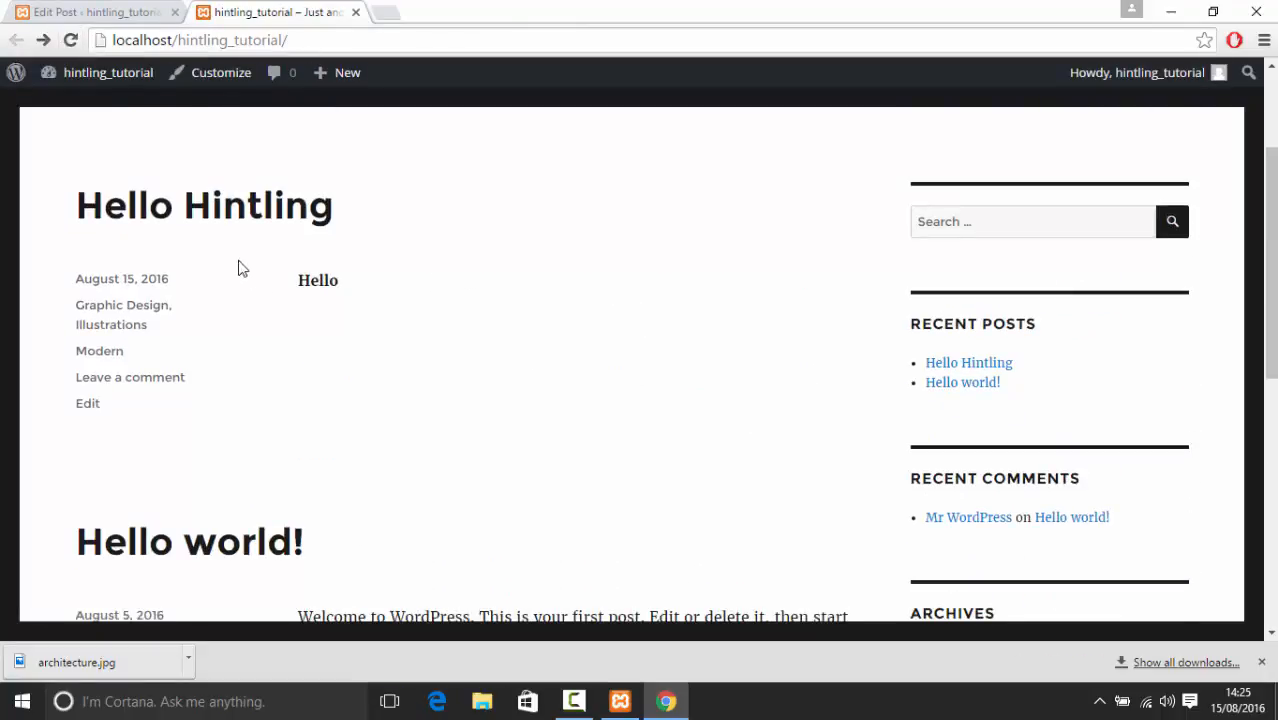
{"action": "left_click", "coordinate": [237, 218]}
{"action": "scroll", "coordinate": [613, 338], "scroll_direction": "down", "scroll_amount": 4}
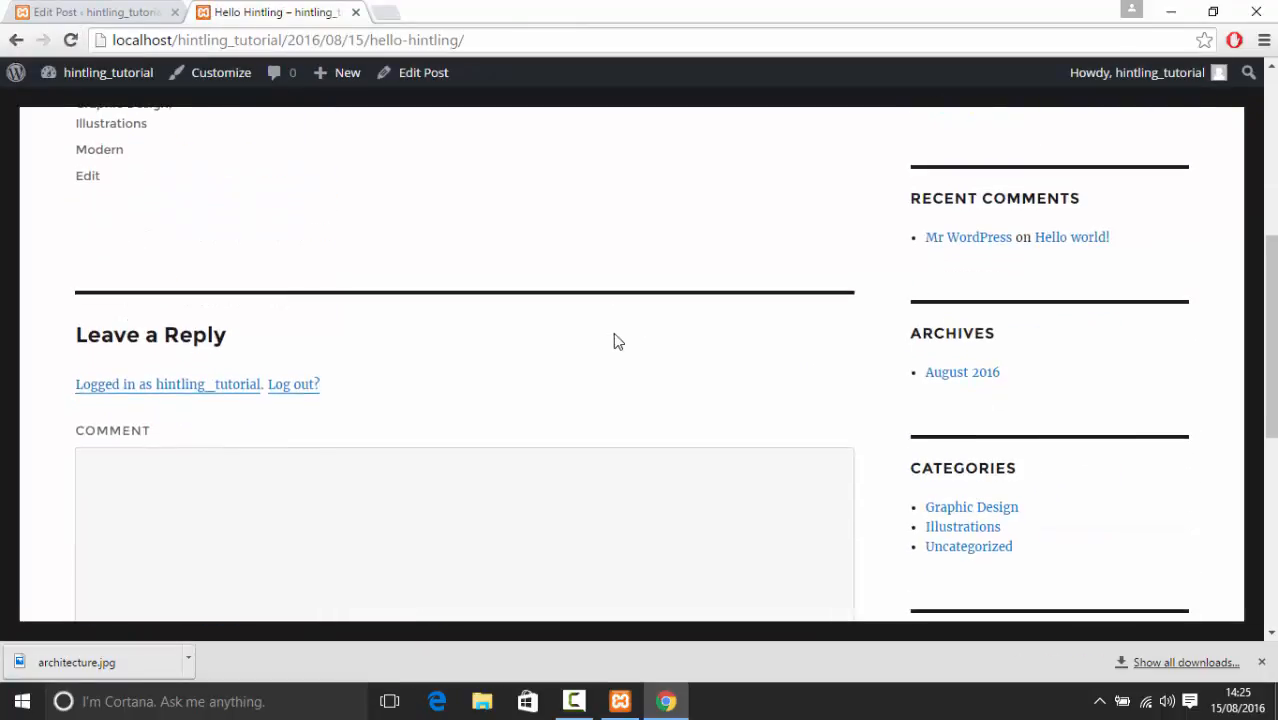
{"action": "scroll", "coordinate": [613, 338], "scroll_direction": "up", "scroll_amount": 3}
{"action": "left_click_drag", "start_coordinate": [334, 300], "coordinate": [238, 228]}
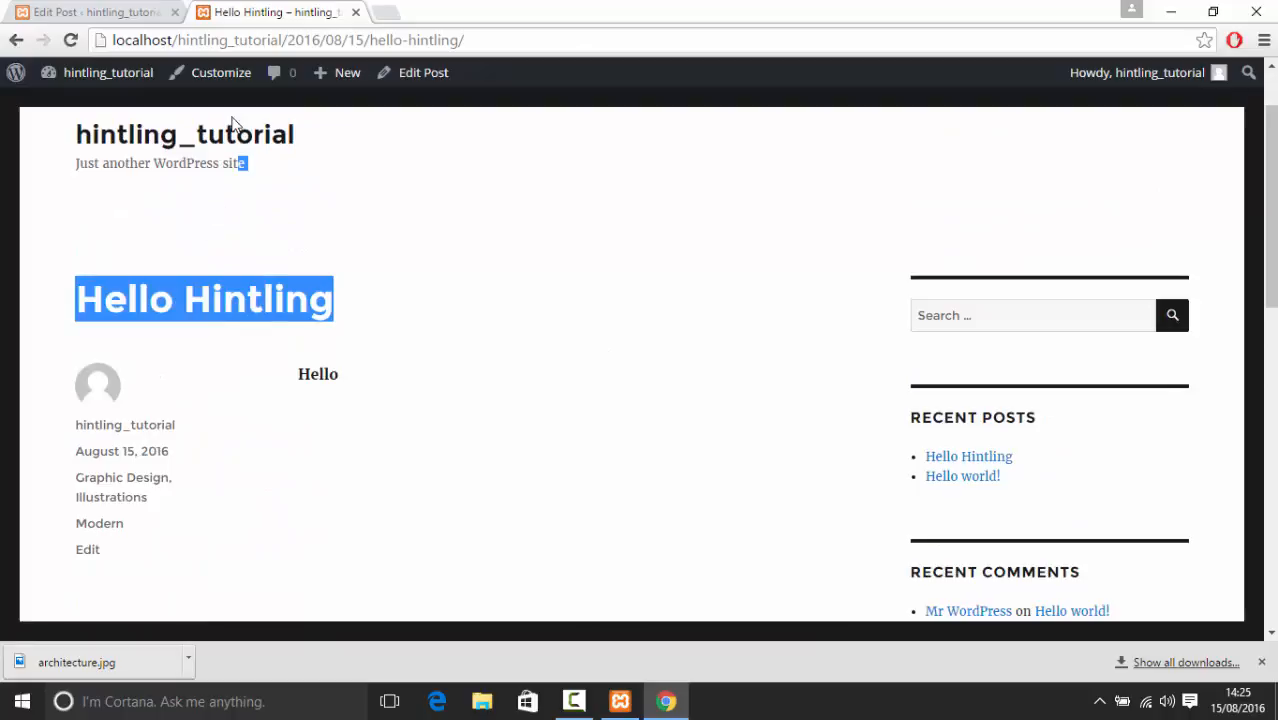
{"action": "double_click", "coordinate": [341, 228]}
{"action": "left_click", "coordinate": [490, 228]}
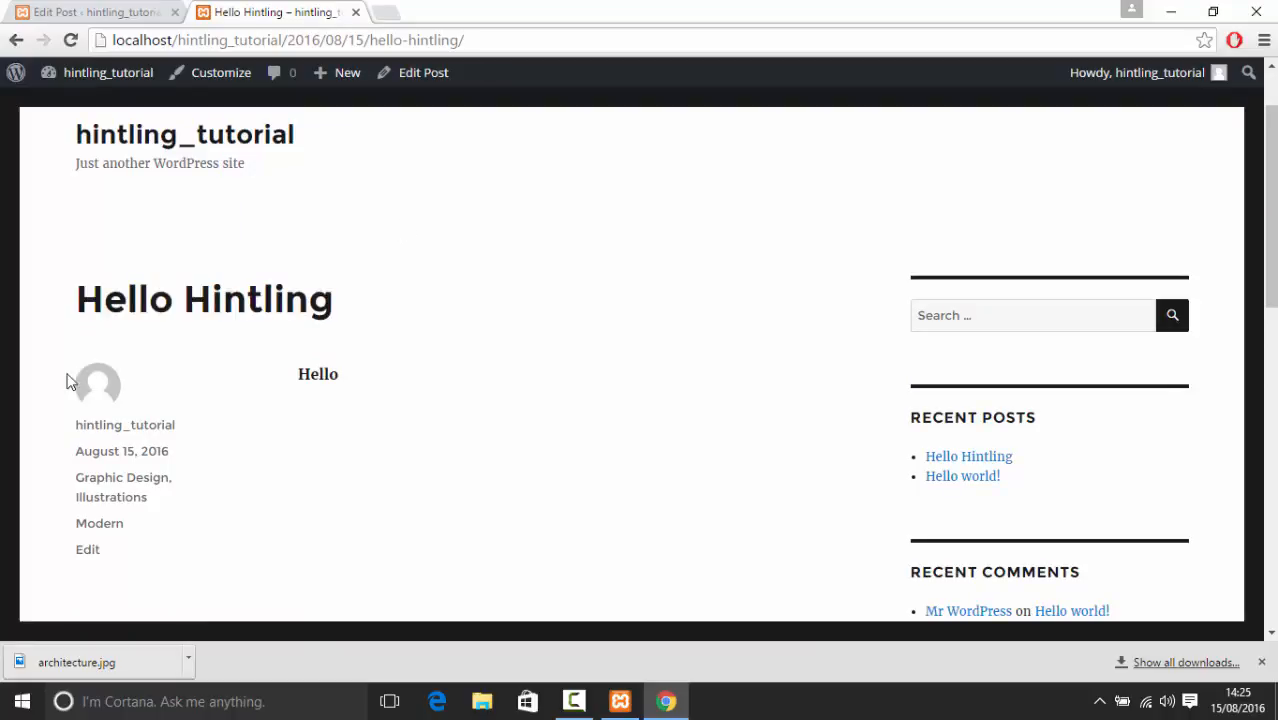
Open Sample Page for editing in the site admin and examine its body text, page attributes and featured image section
{"action": "left_click", "coordinate": [152, 10]}
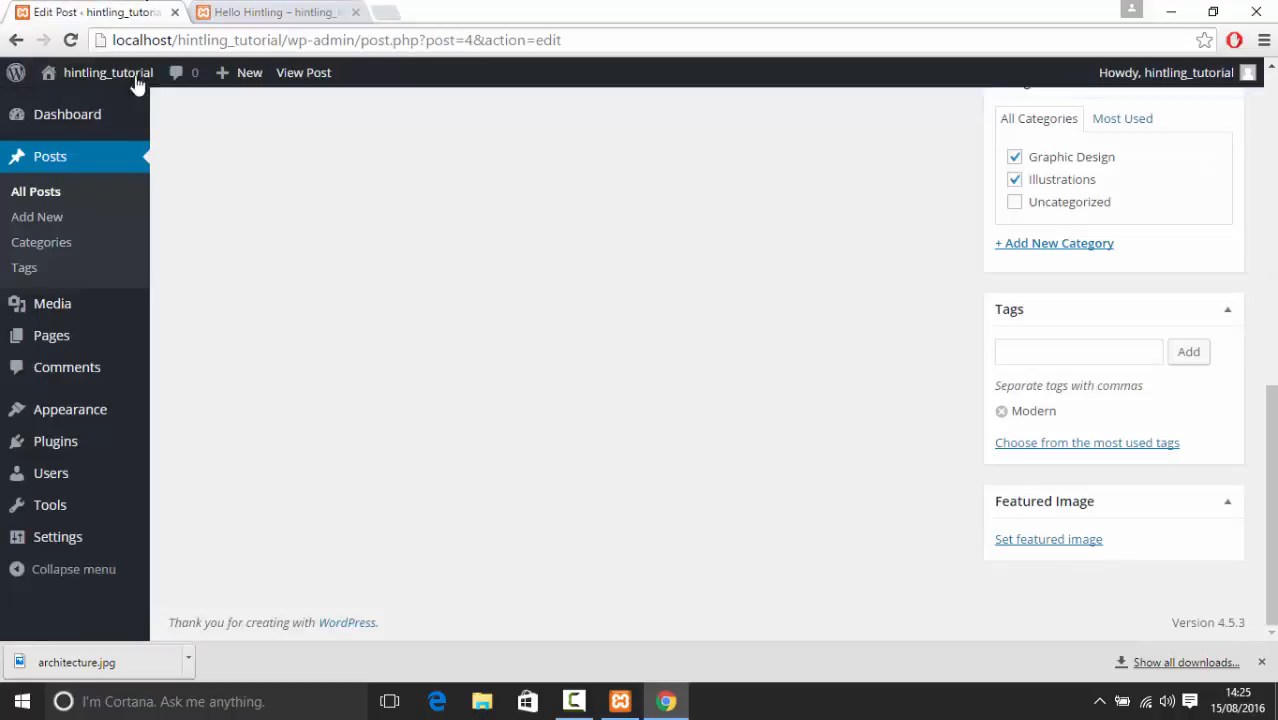
{"action": "mouse_move", "coordinate": [78, 333]}
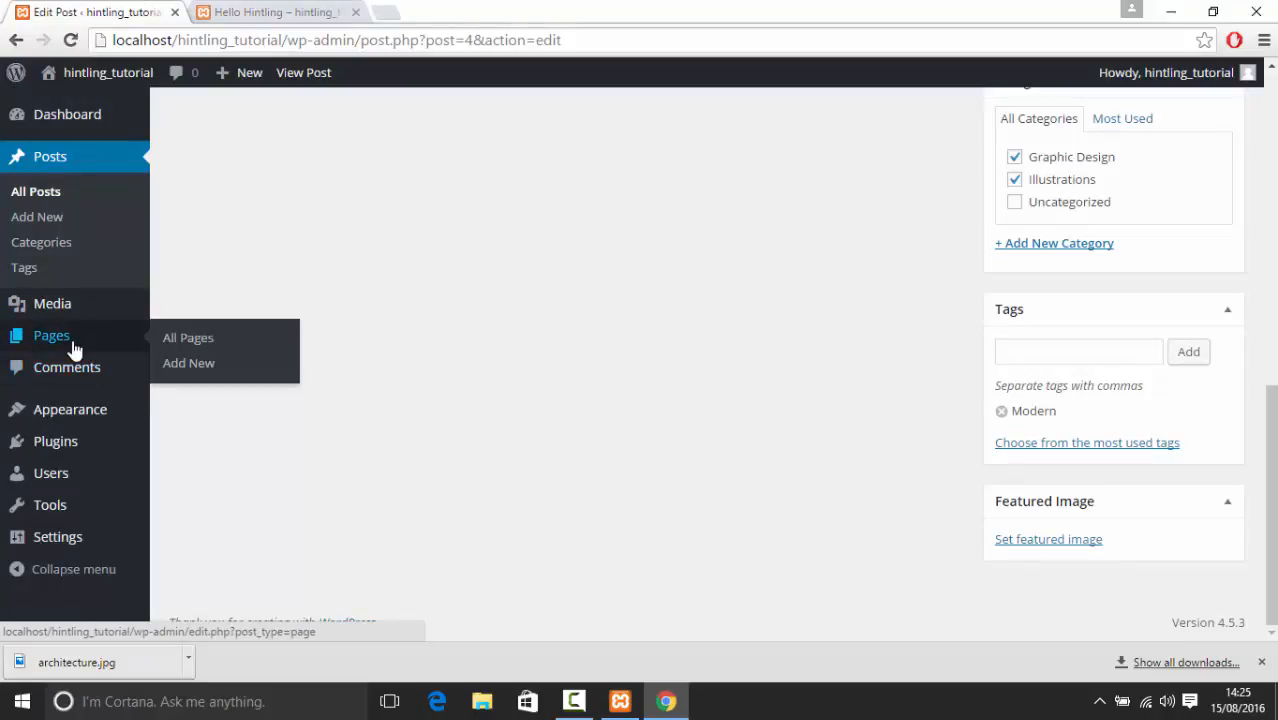
{"action": "left_click", "coordinate": [73, 345]}
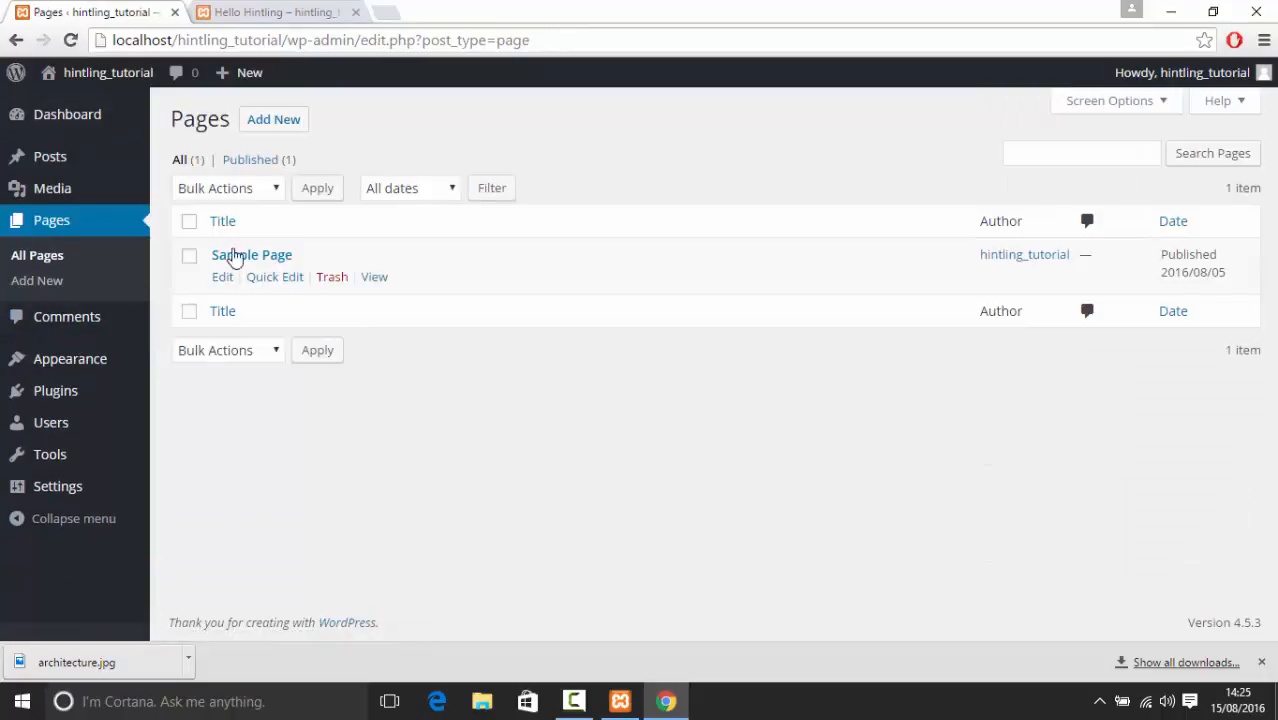
{"action": "left_click", "coordinate": [218, 256]}
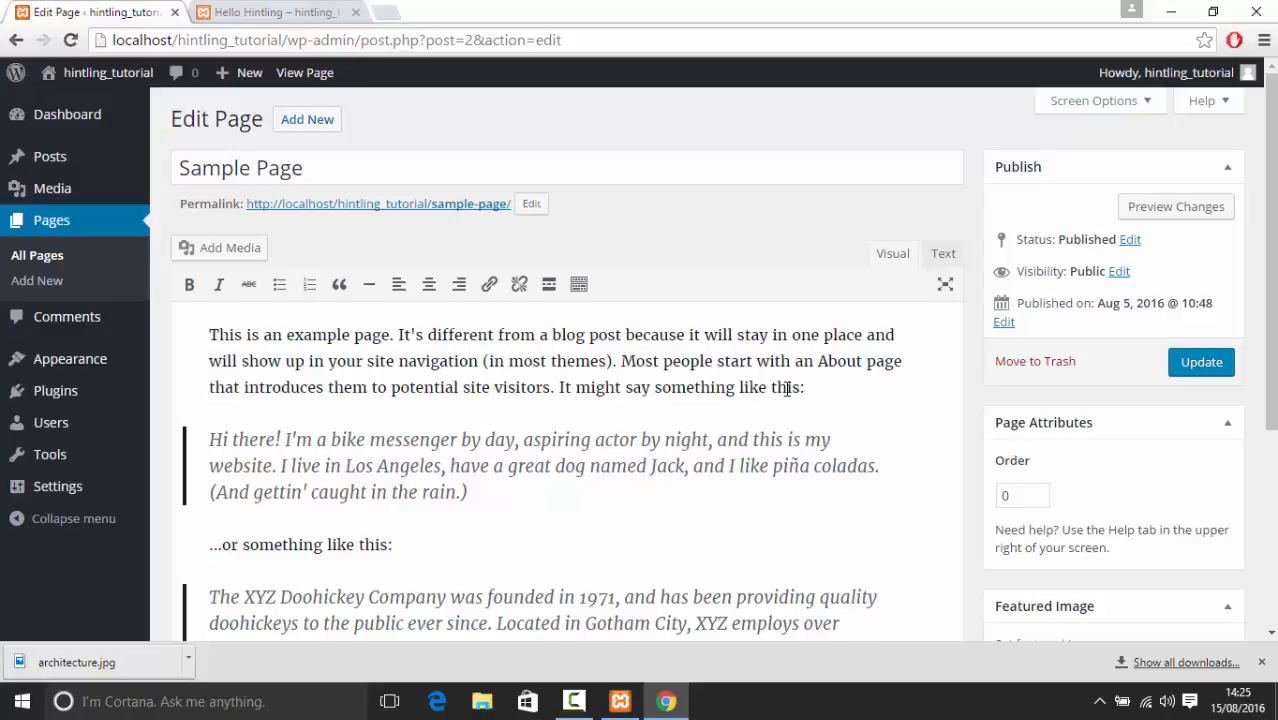
{"action": "scroll", "coordinate": [787, 388], "scroll_direction": "down", "scroll_amount": 4}
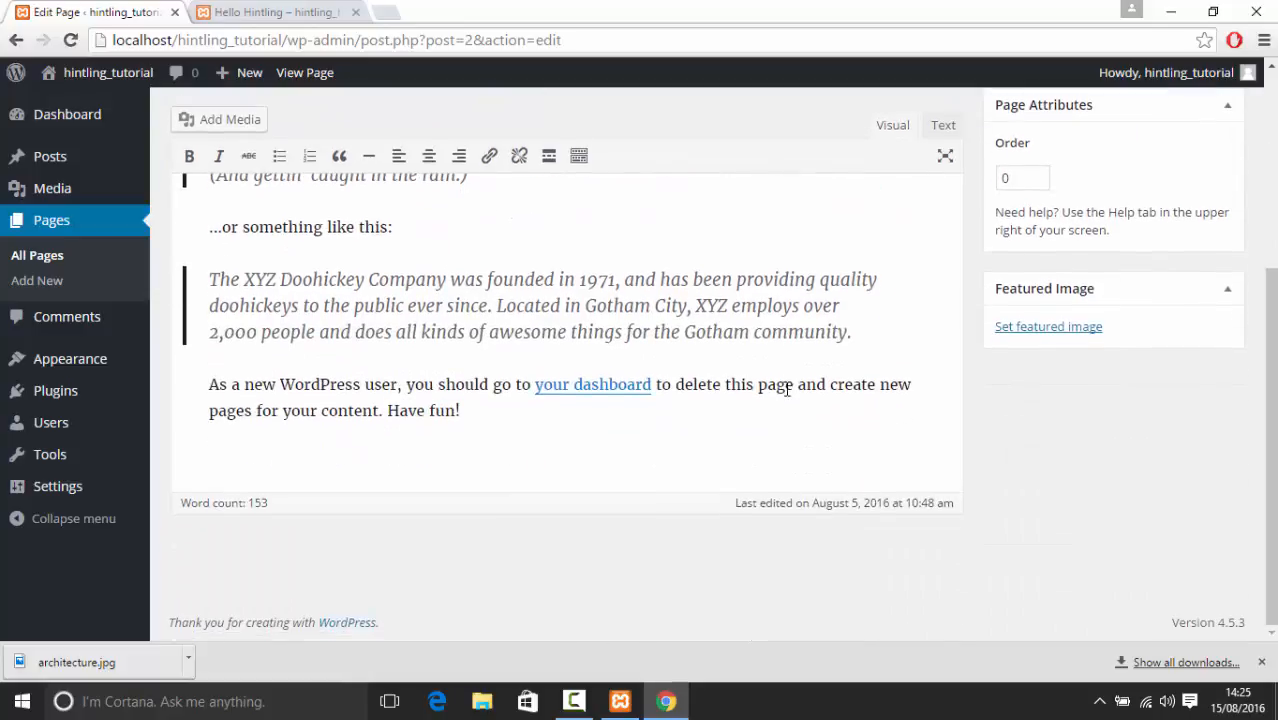
{"action": "scroll", "coordinate": [787, 390], "scroll_direction": "up", "scroll_amount": 1}
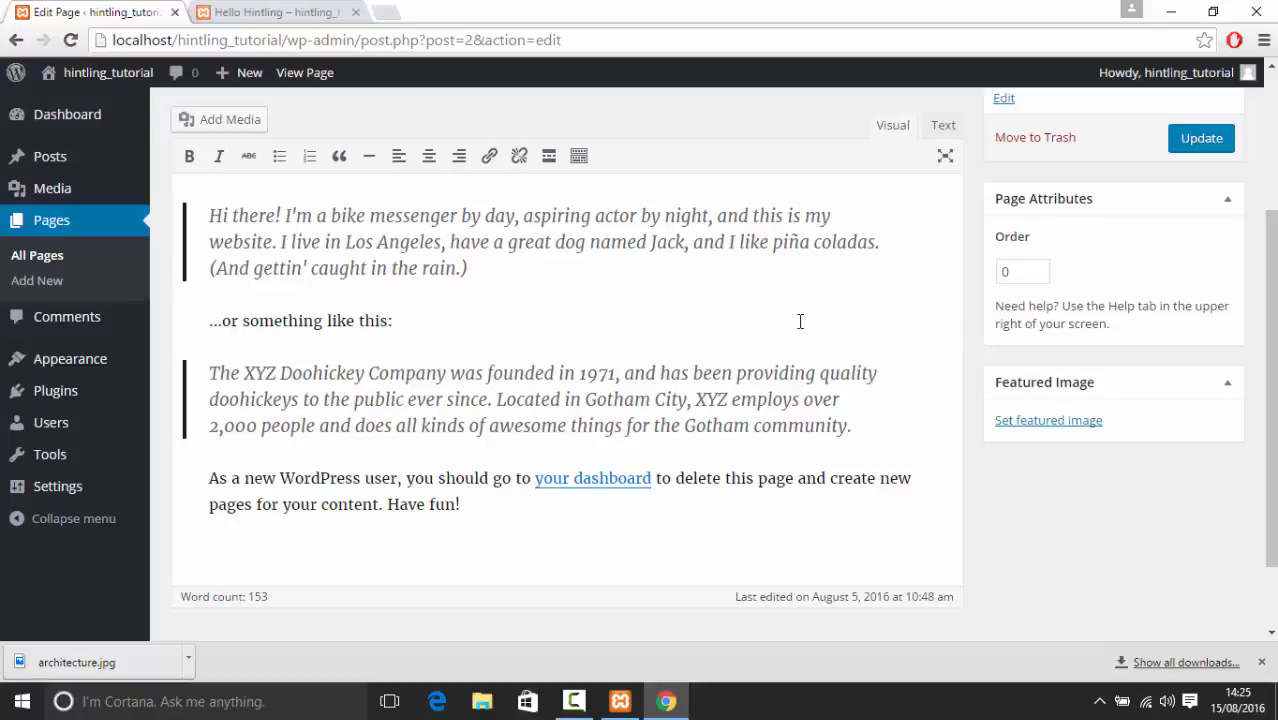
{"action": "scroll", "coordinate": [800, 321], "scroll_direction": "up", "scroll_amount": 3}
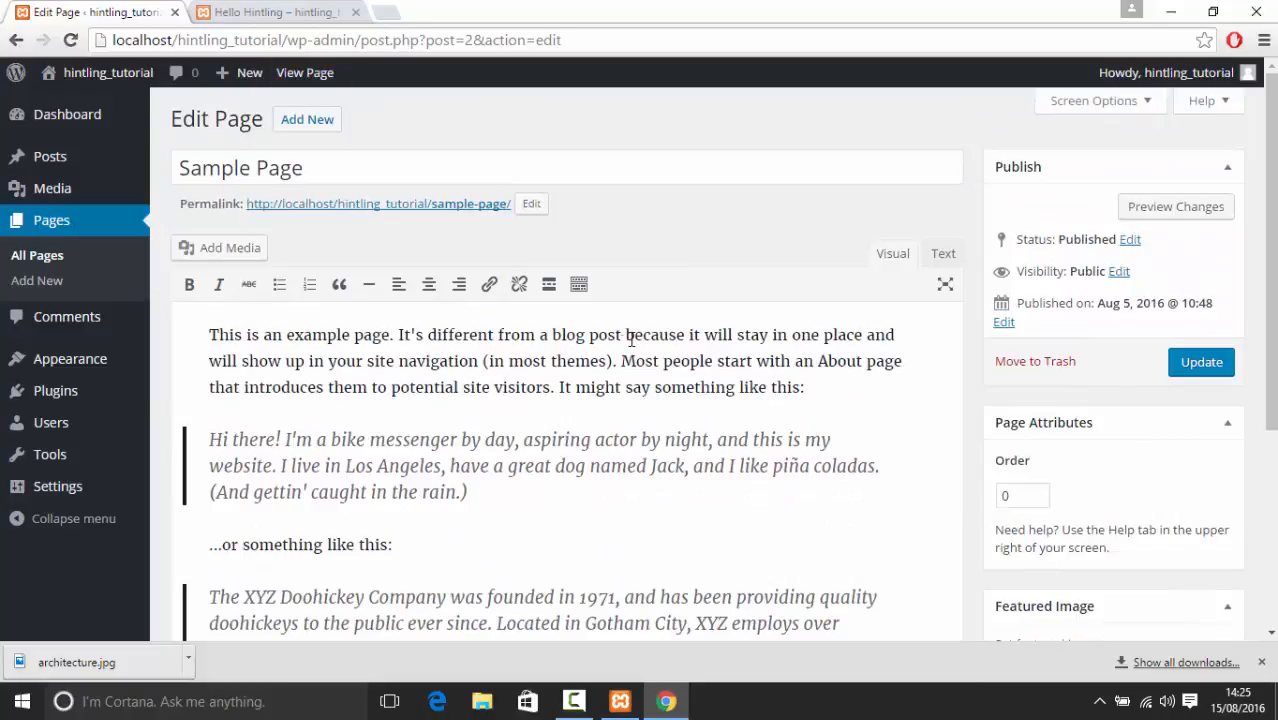
{"action": "left_click", "coordinate": [836, 389]}
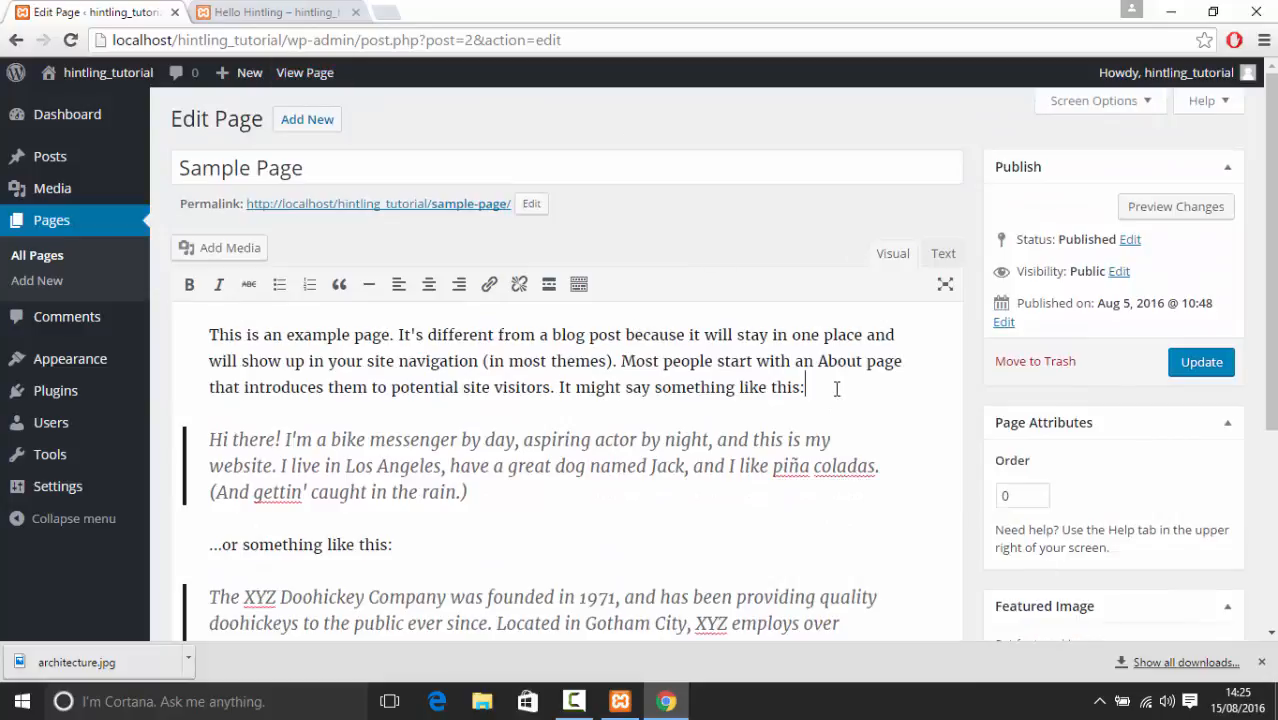
{"action": "left_click_drag", "start_coordinate": [836, 387], "coordinate": [285, 311]}
{"action": "left_click", "coordinate": [569, 358]}
{"action": "double_click", "coordinate": [616, 364]}
Examine the site's comments list in the admin, including the comment's author link and the available bulk actions
{"action": "left_click", "coordinate": [101, 316]}
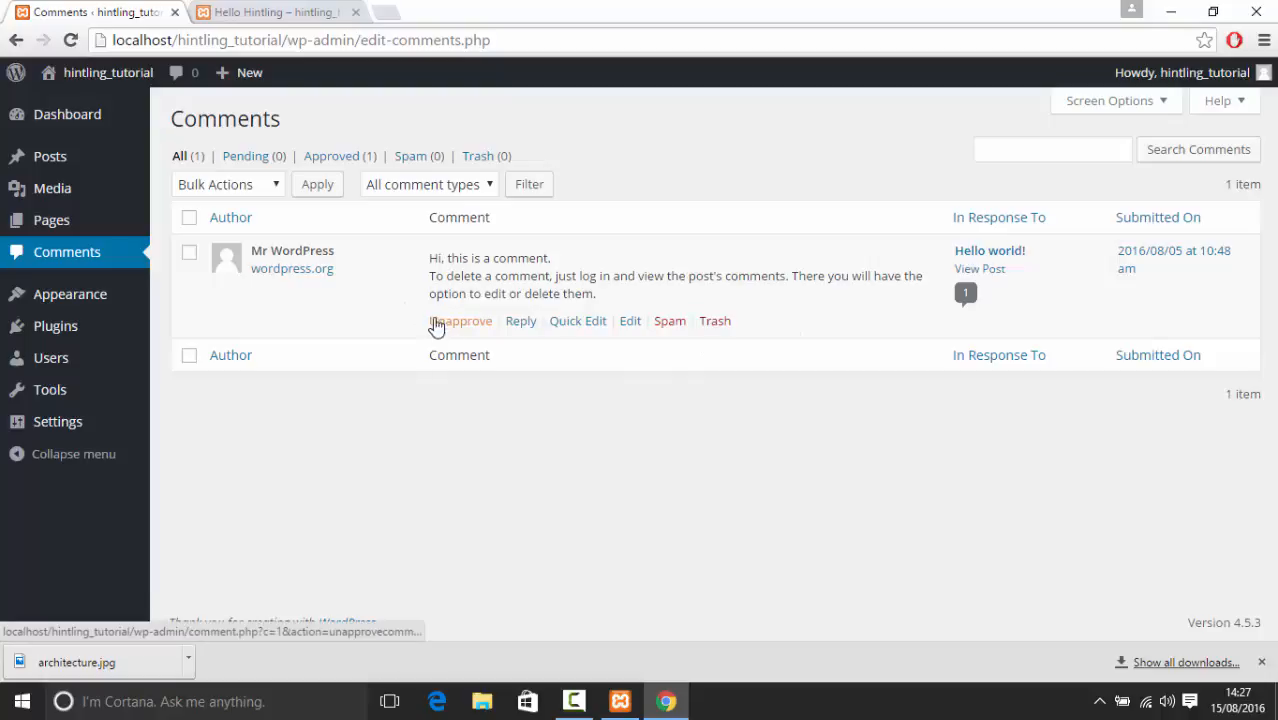
{"action": "left_click_drag", "start_coordinate": [262, 272], "coordinate": [488, 317]}
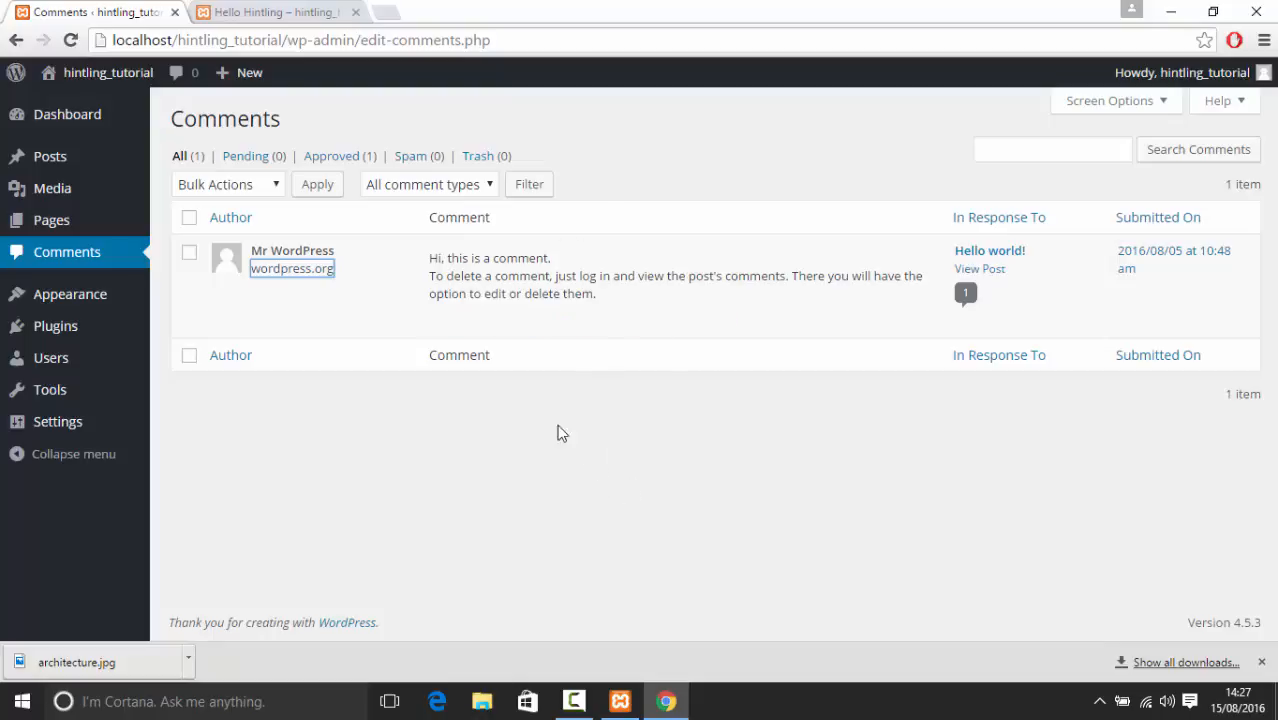
{"action": "left_click", "coordinate": [278, 188]}
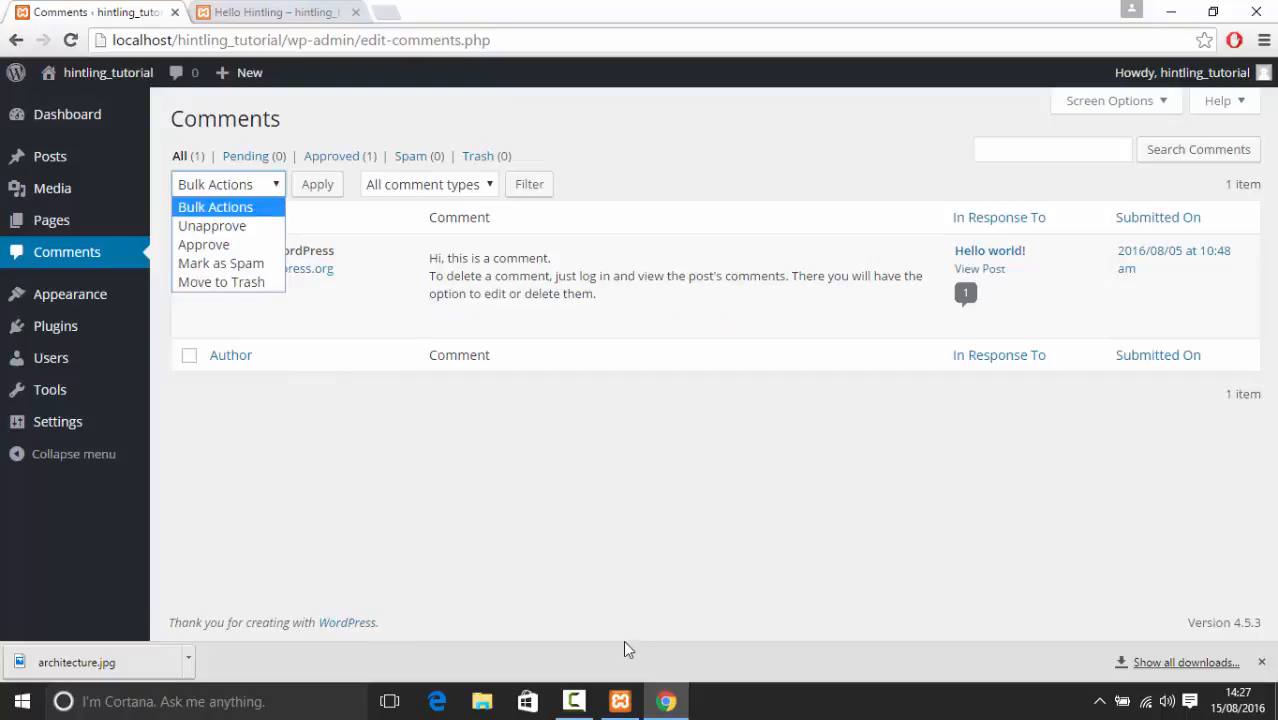
{"action": "left_click", "coordinate": [661, 493]}
{"action": "left_click", "coordinate": [661, 493]}
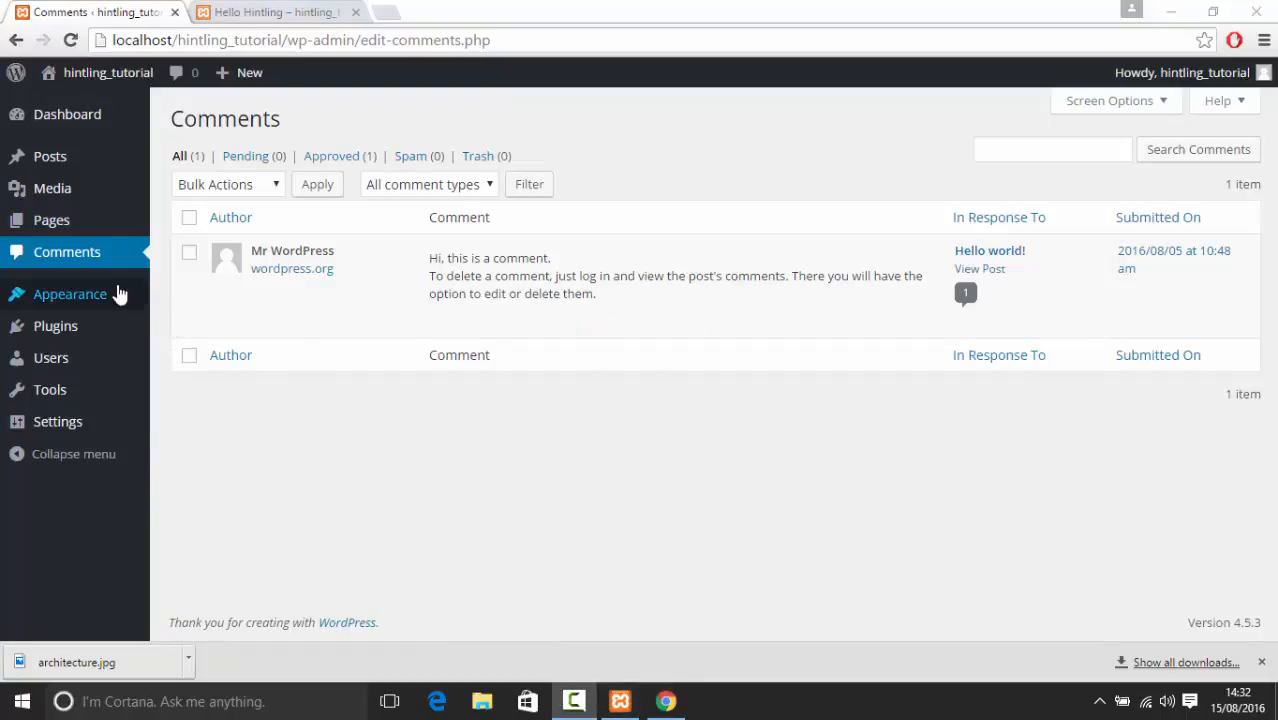
Open the site's installed themes and activate the Twenty Fourteen theme
{"action": "mouse_move", "coordinate": [92, 297]}
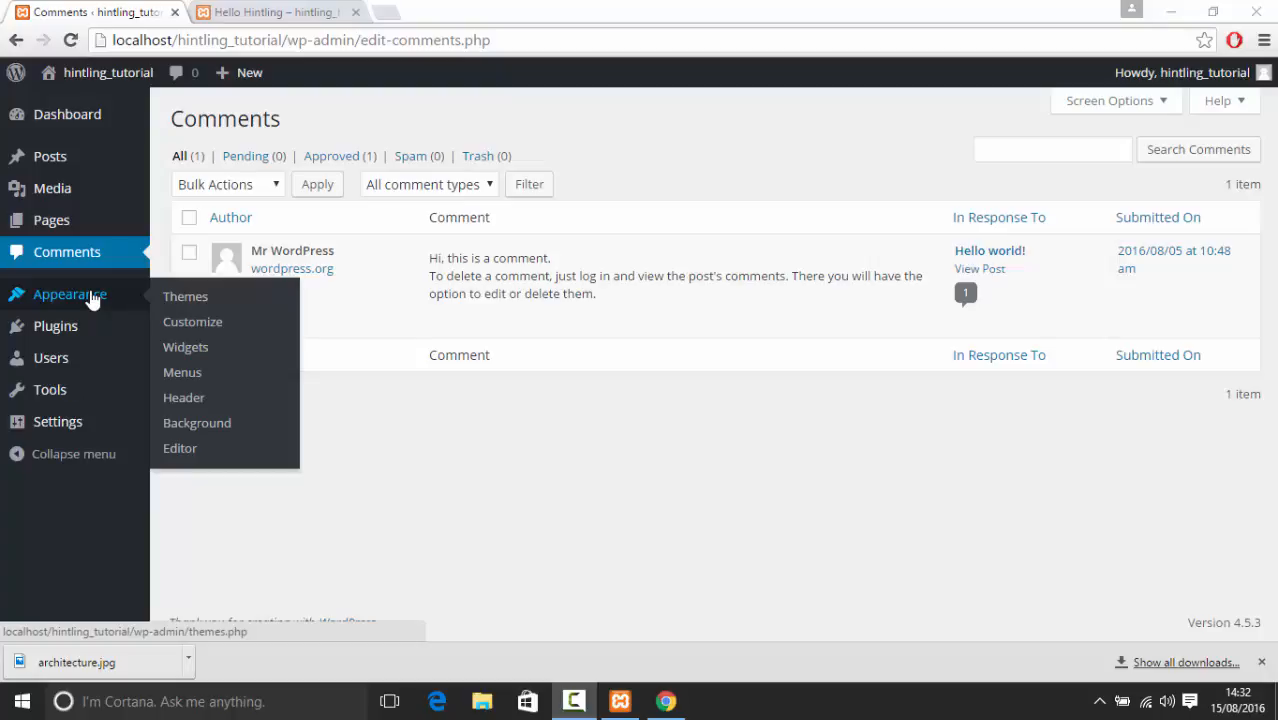
{"action": "left_click", "coordinate": [93, 299]}
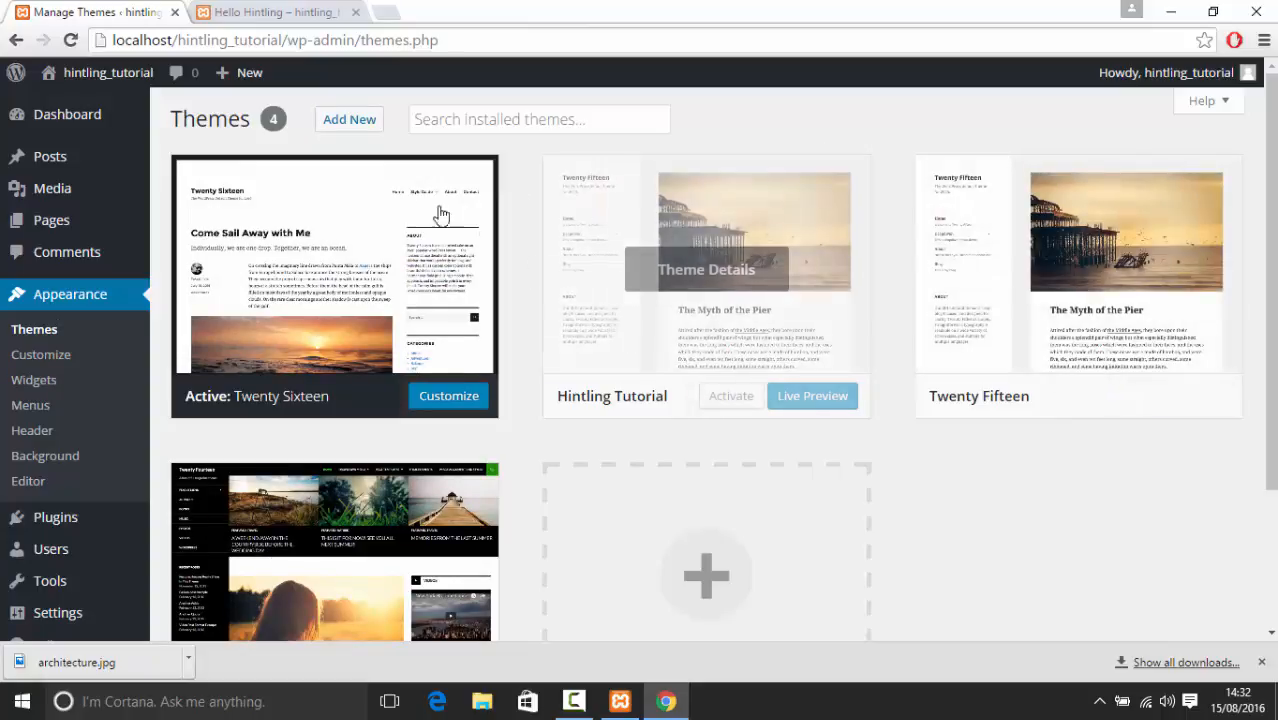
{"action": "left_click", "coordinate": [361, 484]}
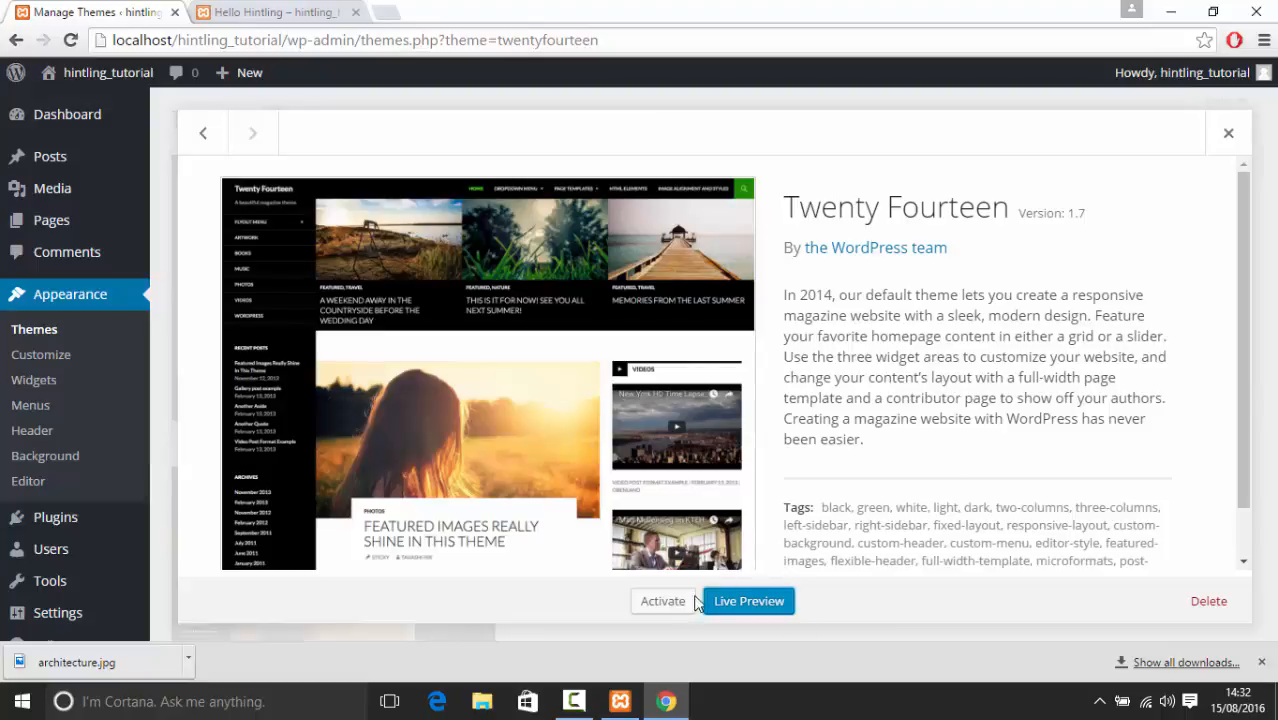
{"action": "left_click", "coordinate": [662, 604]}
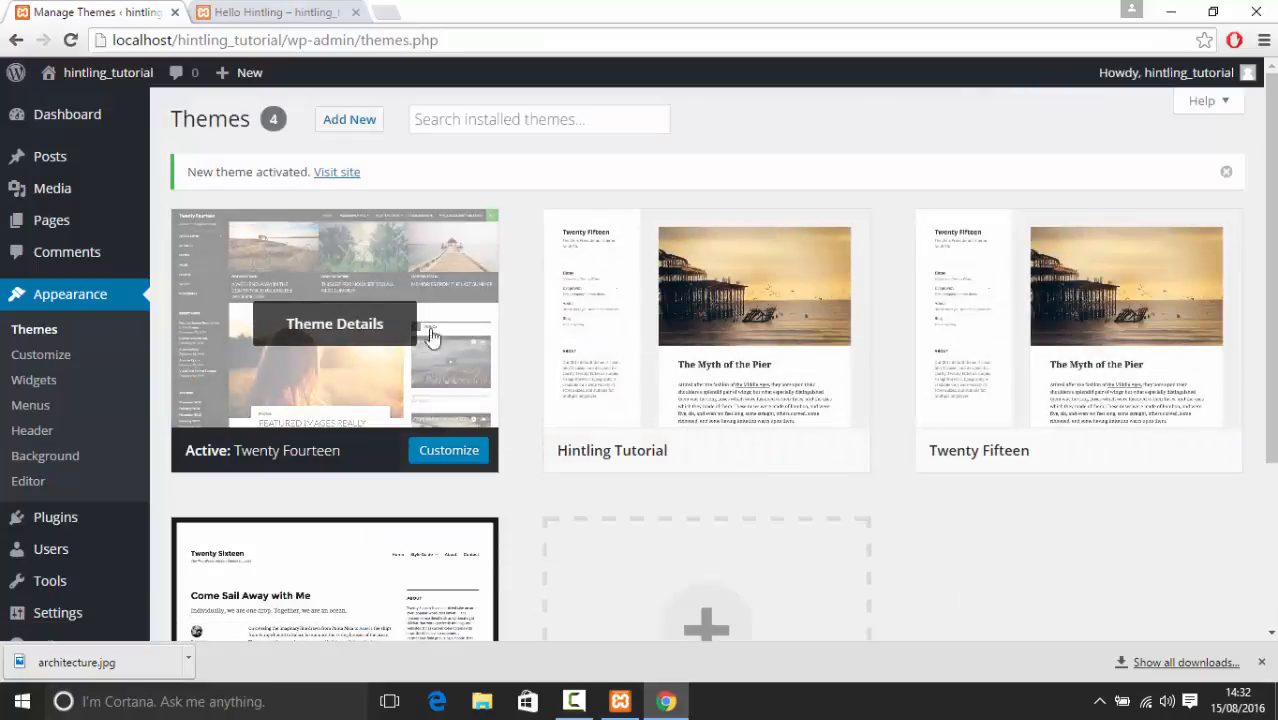
Reload the published Hello Hintling post and examine its layout under the newly activated theme
{"action": "left_click", "coordinate": [228, 14]}
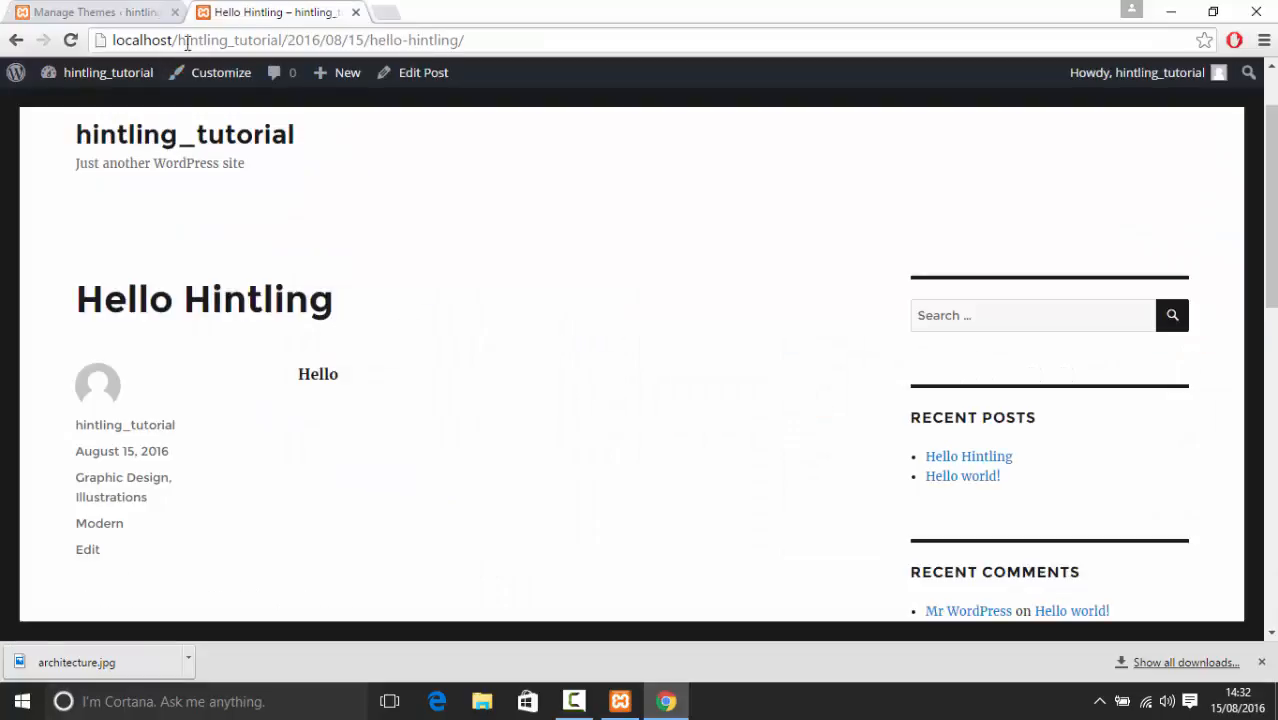
{"action": "left_click", "coordinate": [70, 40]}
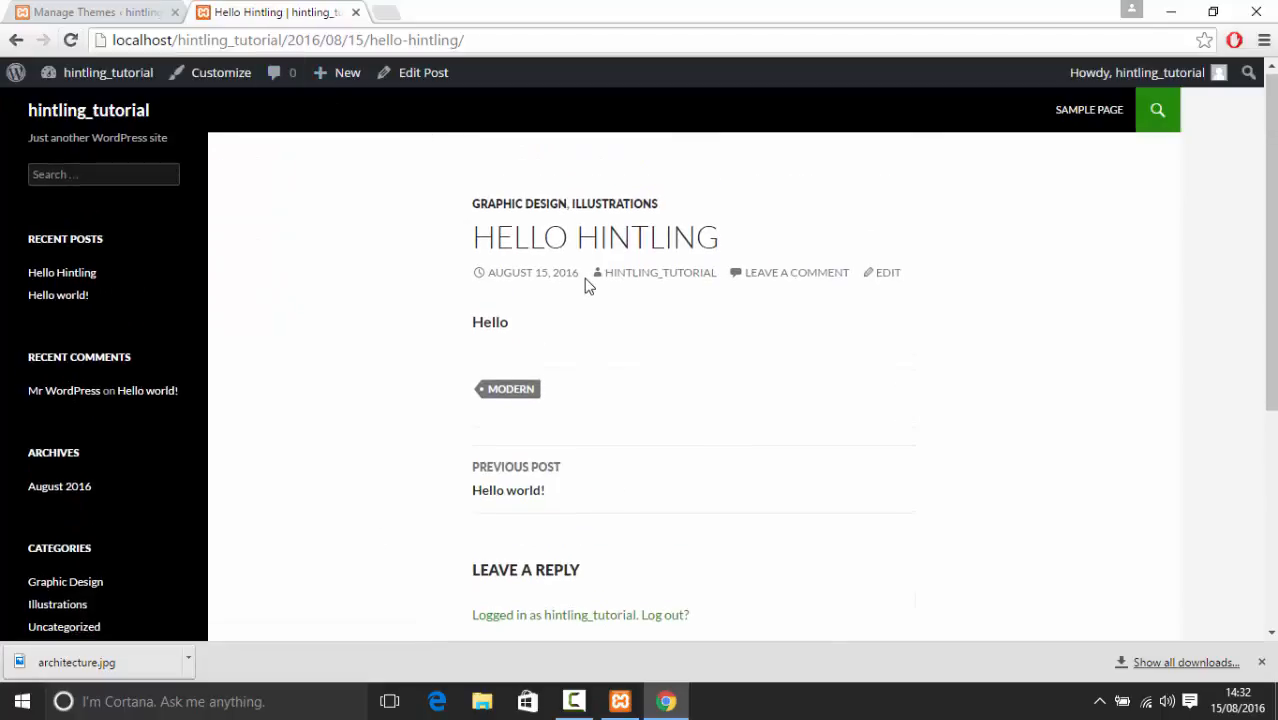
{"action": "scroll", "coordinate": [588, 290], "scroll_direction": "down", "scroll_amount": 4}
{"action": "scroll", "coordinate": [601, 375], "scroll_direction": "up", "scroll_amount": 5}
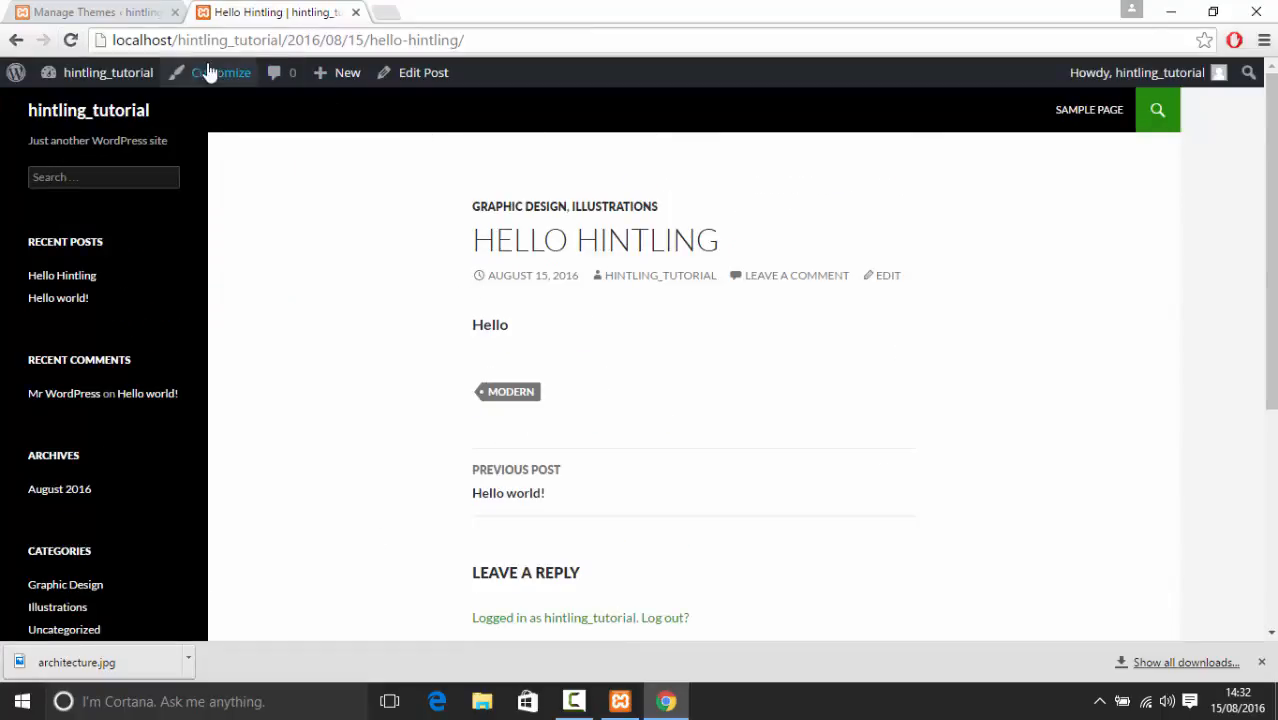
Go to the site's front page at localhost/hintling_tutorial/ and examine its post list in the new theme
{"action": "left_click_drag", "start_coordinate": [289, 40], "coordinate": [682, 48]}
{"action": "key", "text": "BackSpace"}
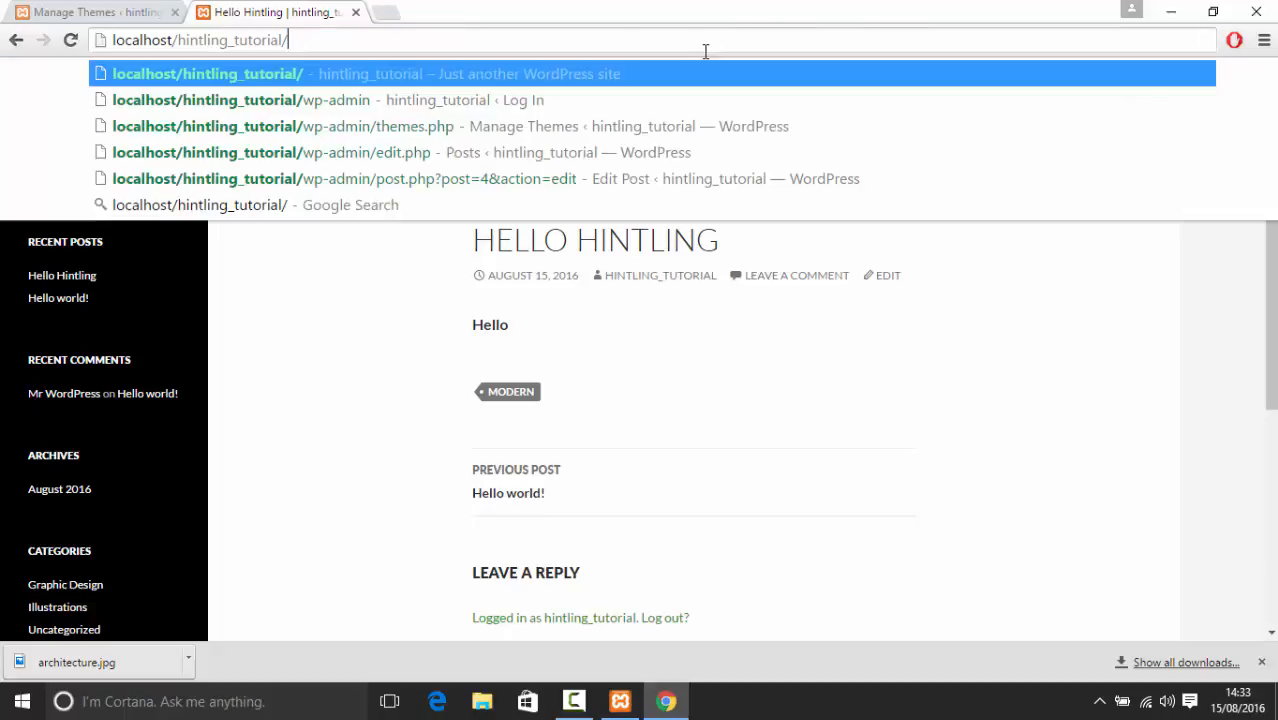
{"action": "key", "text": "Return"}
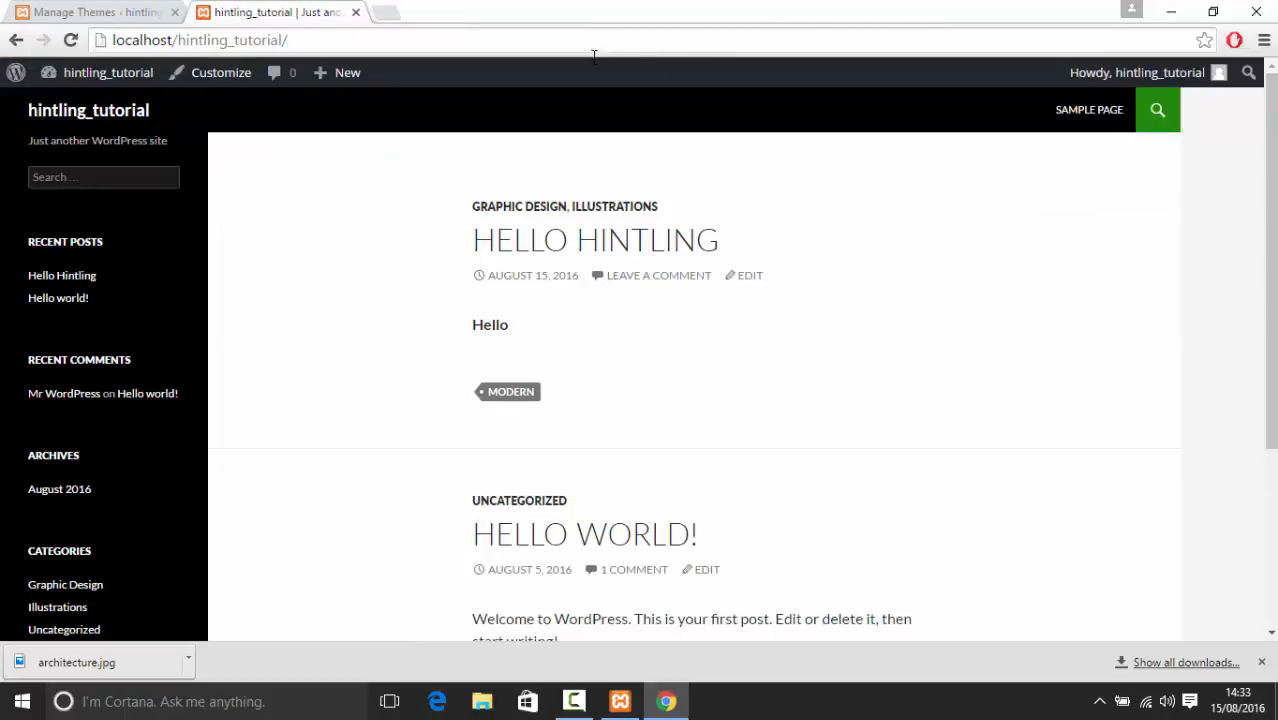
{"action": "scroll", "coordinate": [593, 397], "scroll_direction": "down", "scroll_amount": 3}
{"action": "scroll", "coordinate": [606, 430], "scroll_direction": "up", "scroll_amount": 3}
Return to the admin, look over the installed themes, and examine the featured themes and theme search for adding new ones
{"action": "left_click", "coordinate": [128, 12]}
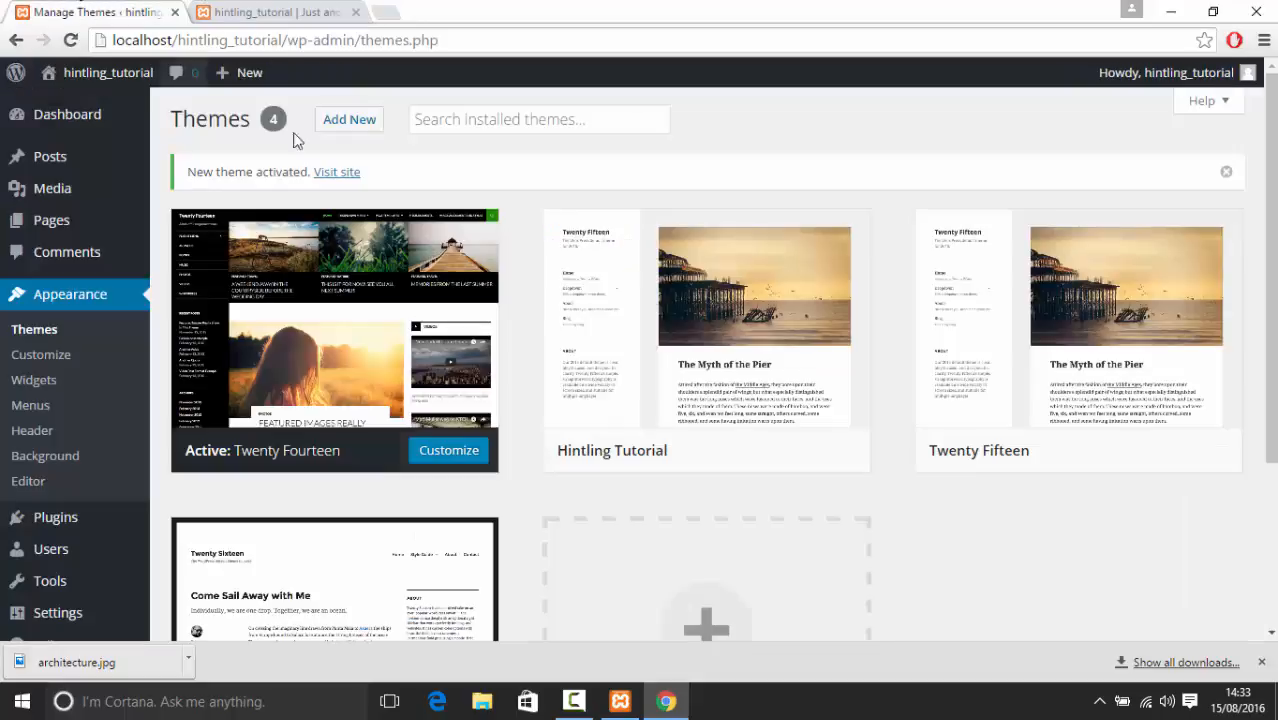
{"action": "scroll", "coordinate": [479, 459], "scroll_direction": "down", "scroll_amount": 3}
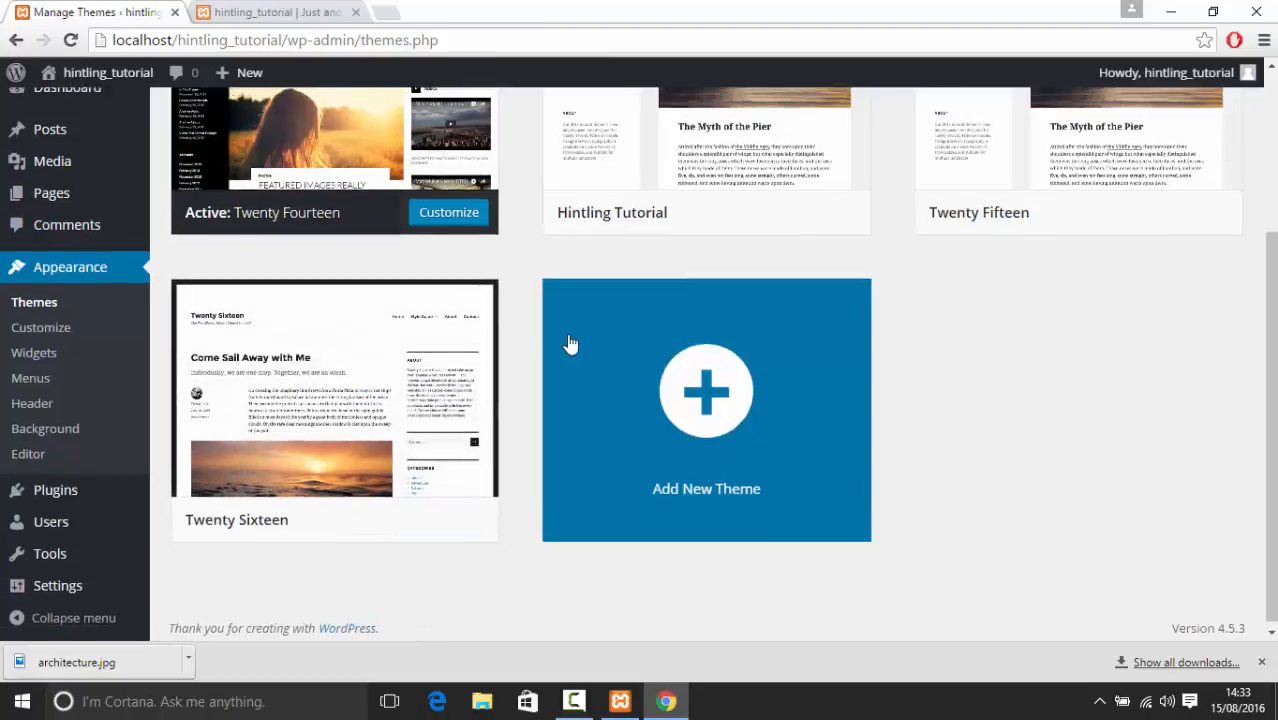
{"action": "scroll", "coordinate": [569, 344], "scroll_direction": "up", "scroll_amount": 3}
{"action": "left_click", "coordinate": [351, 120]}
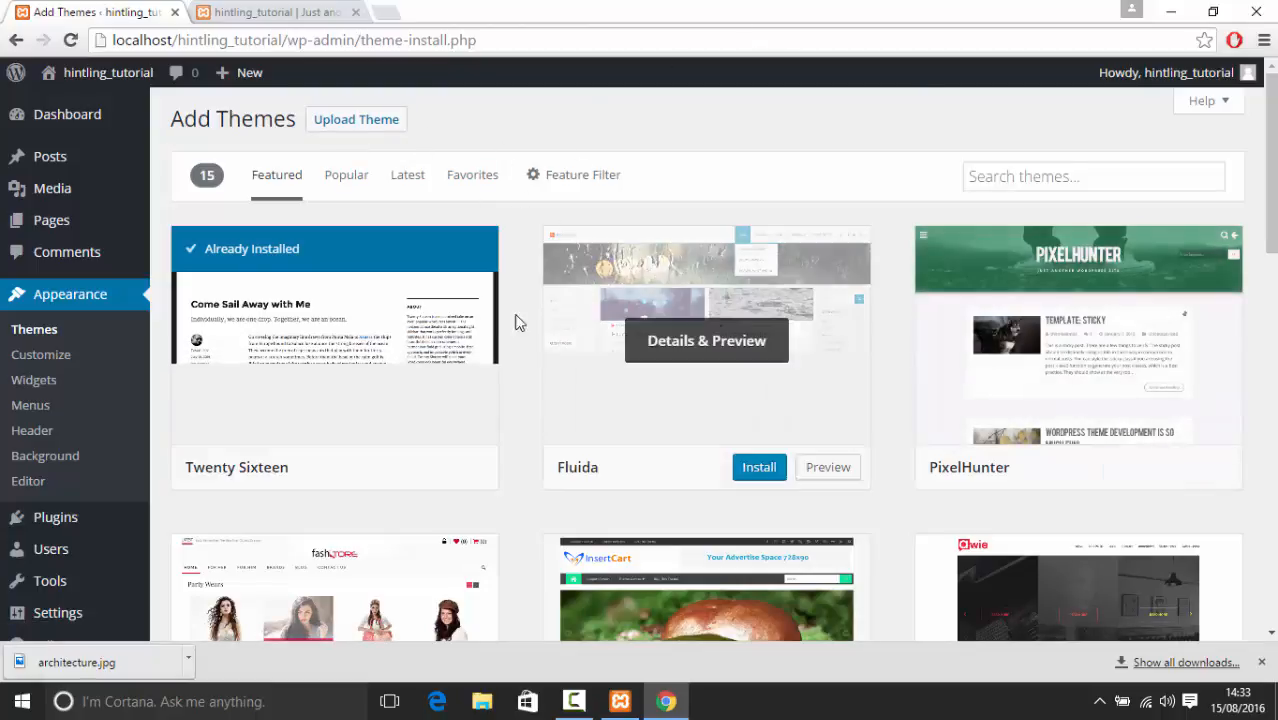
{"action": "mouse_move", "coordinate": [571, 462]}
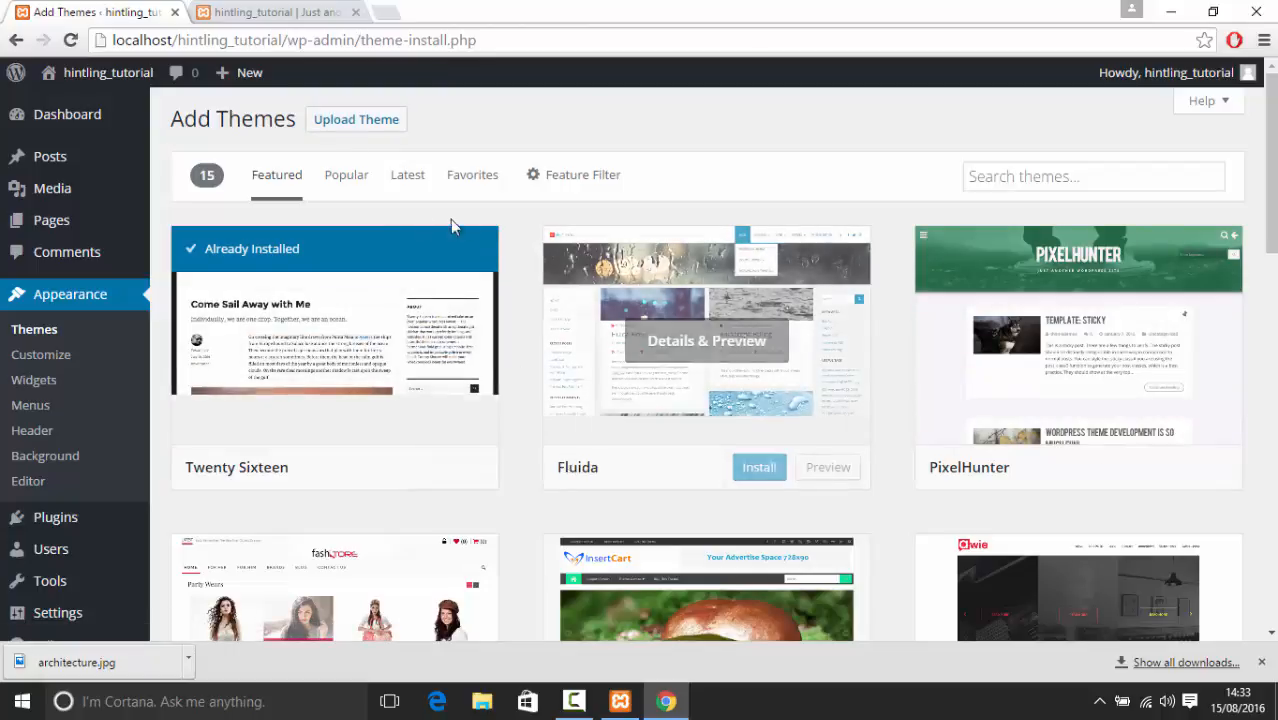
{"action": "left_click", "coordinate": [1058, 177]}
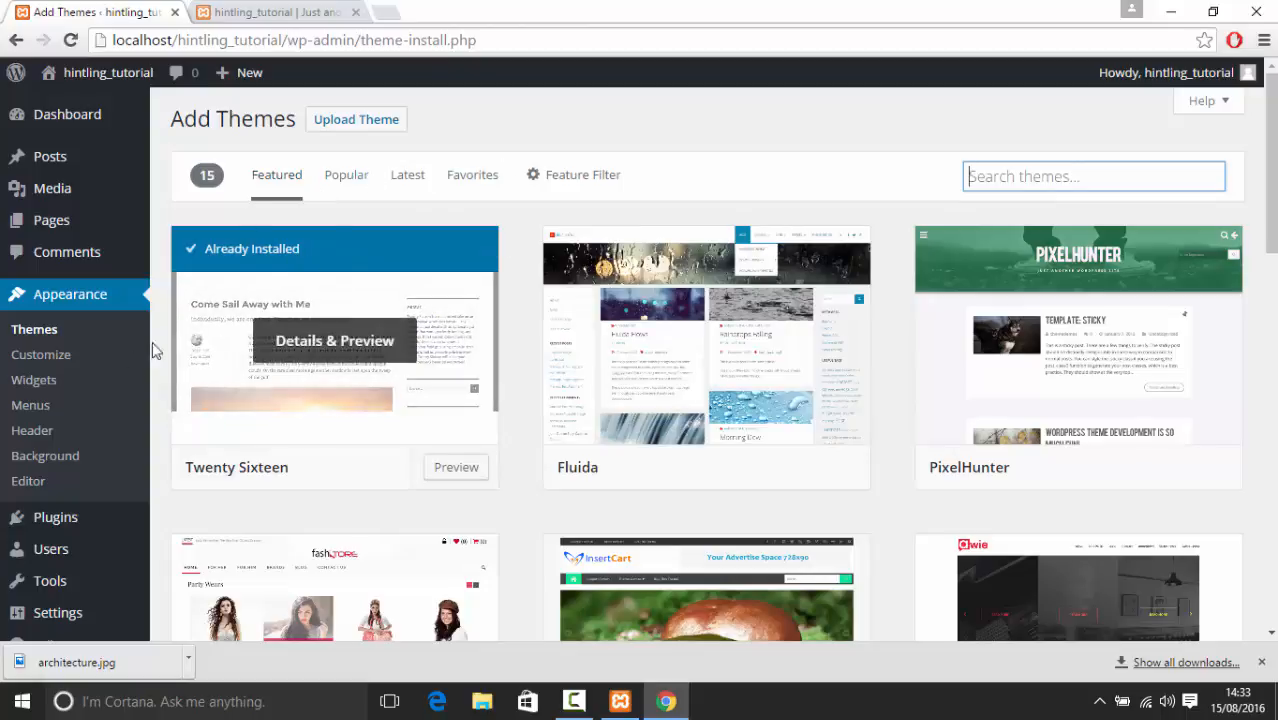
Open the theme customizer's Site Identity settings and change the site title to "Hintling"
{"action": "left_click", "coordinate": [62, 362]}
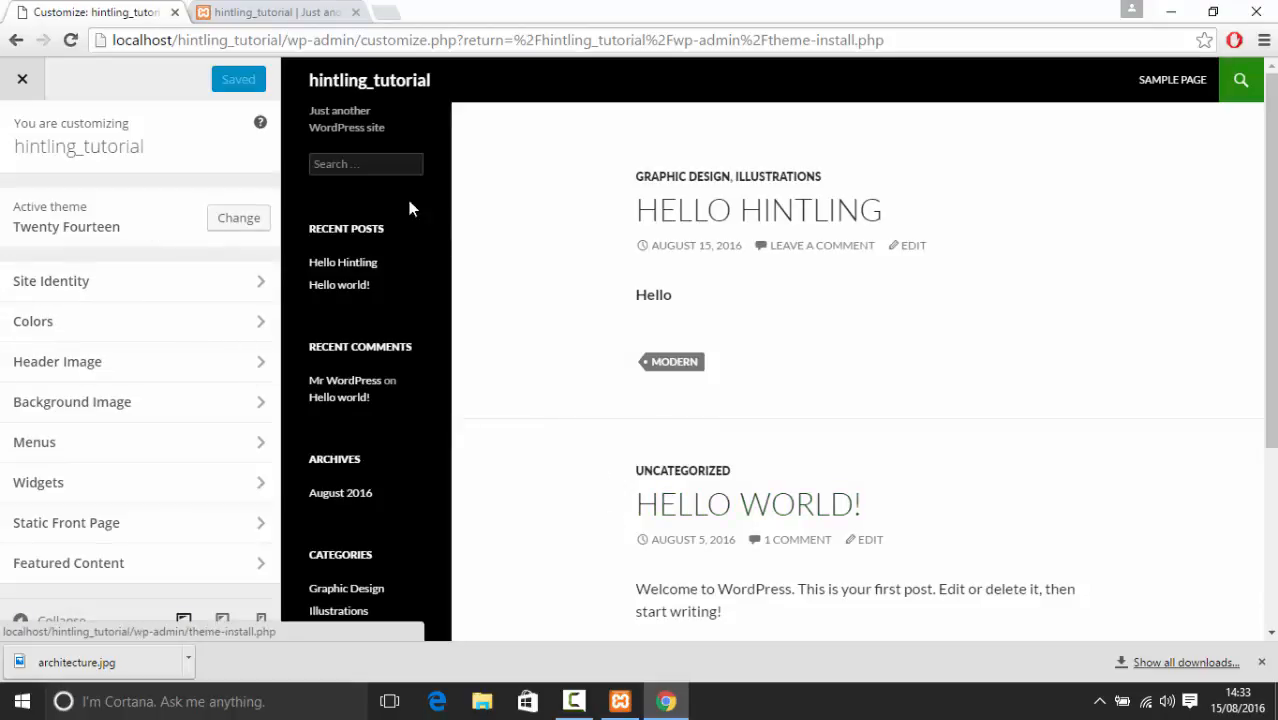
{"action": "left_click", "coordinate": [223, 287]}
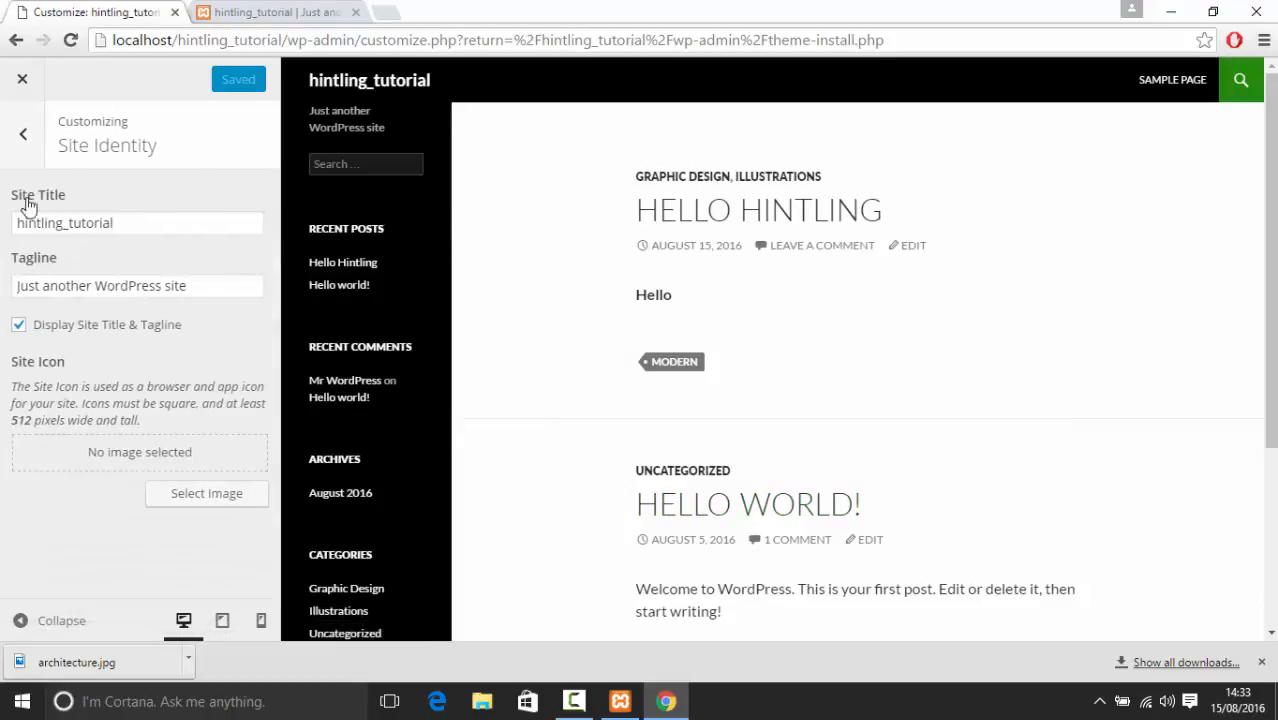
{"action": "double_click", "coordinate": [155, 226]}
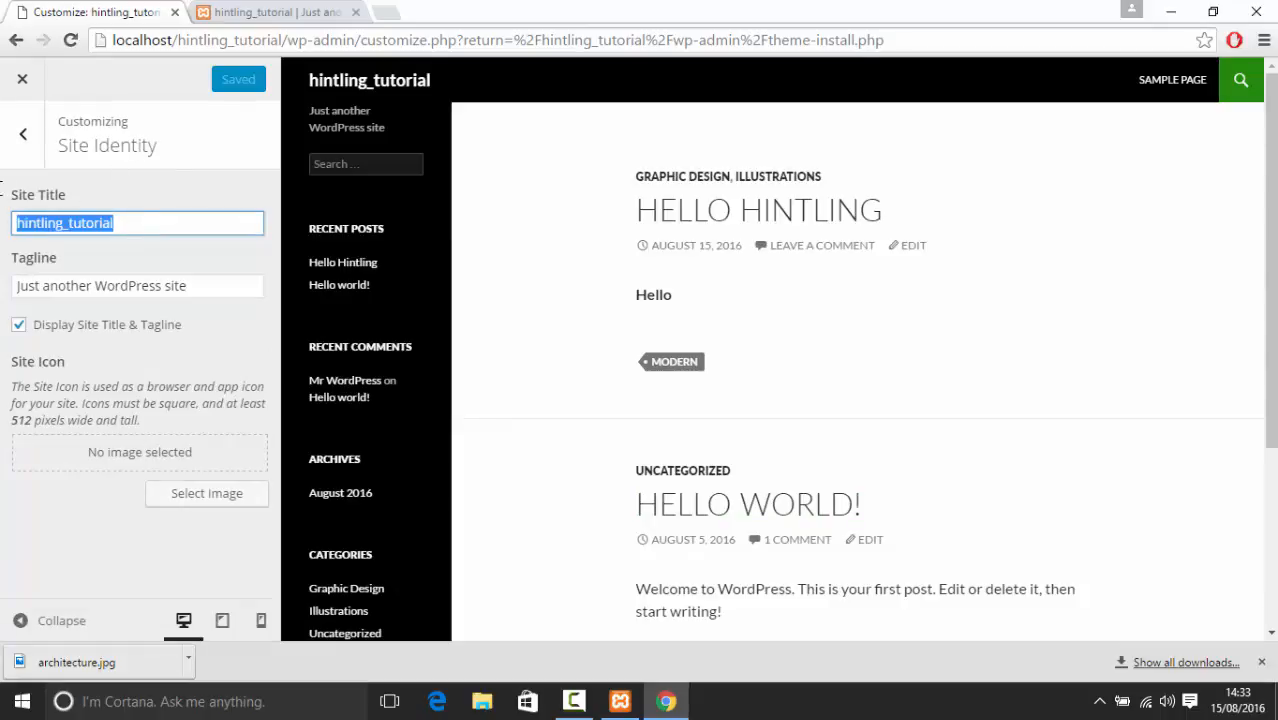
{"action": "type", "text": "H"}
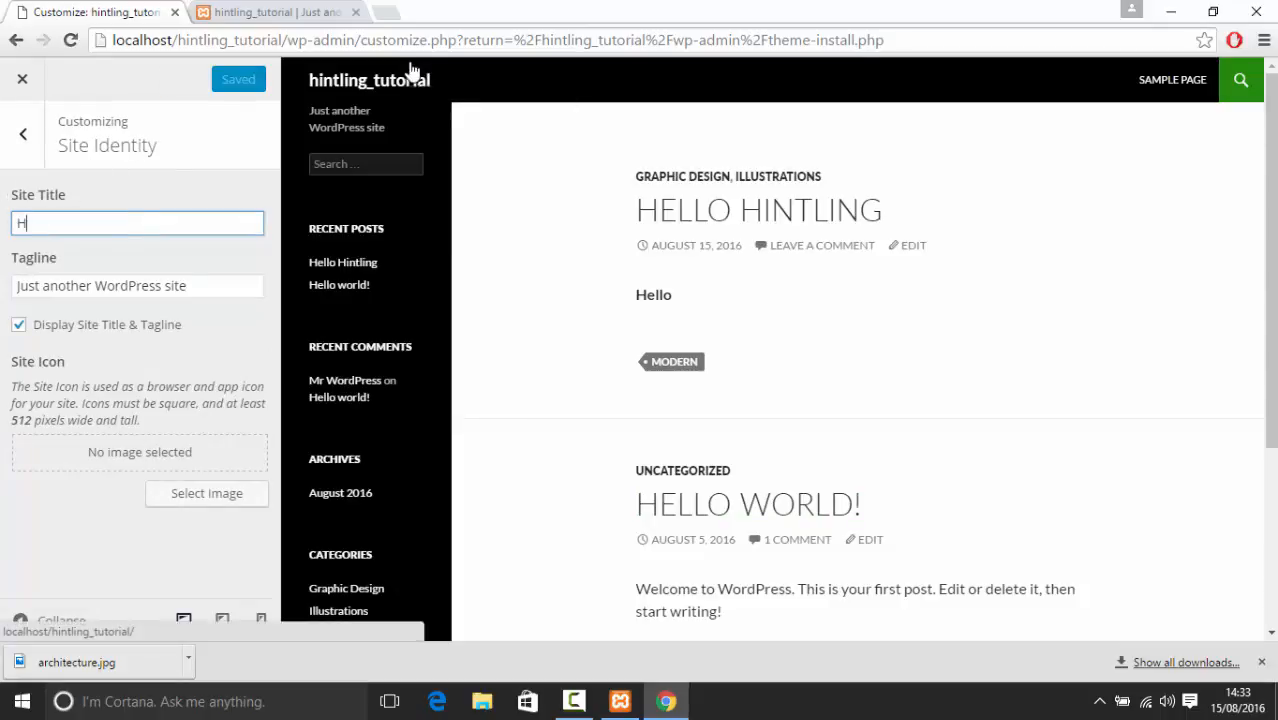
{"action": "type", "text": "intling"}
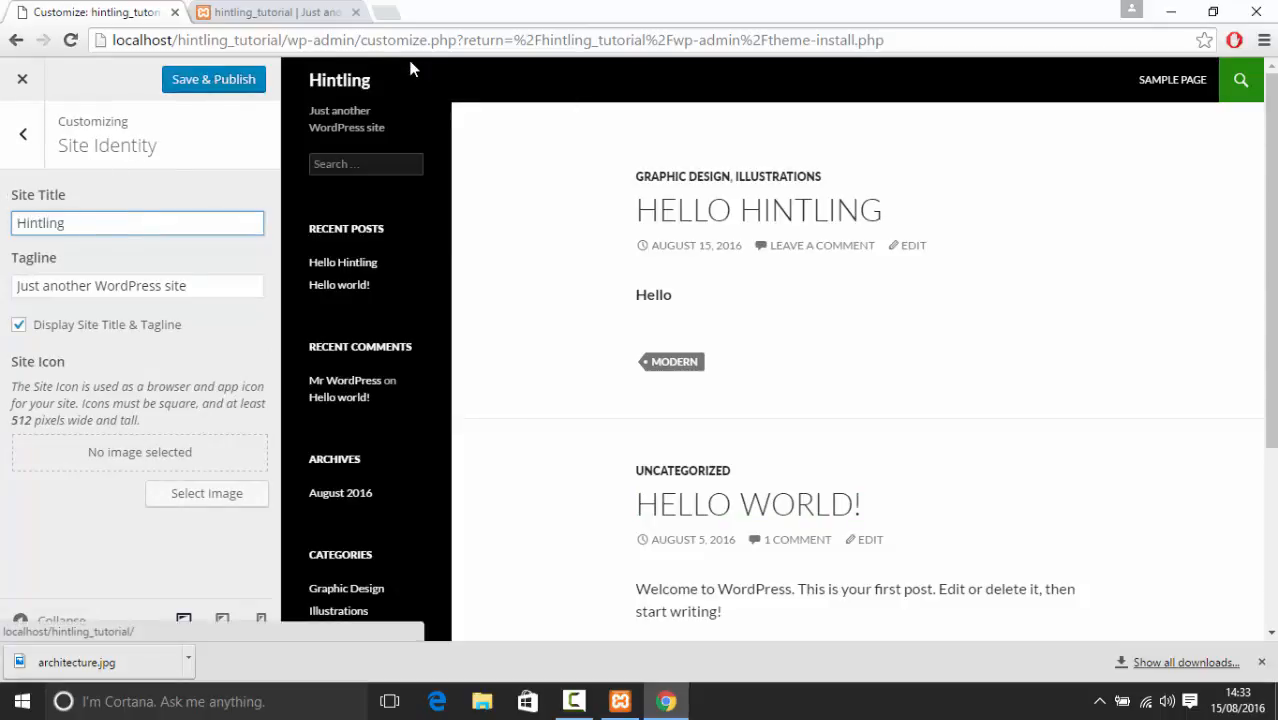
Set the tagline to "Inspiration for you", leave the site icon unset, and publish the site identity changes
{"action": "triple_click", "coordinate": [177, 285]}
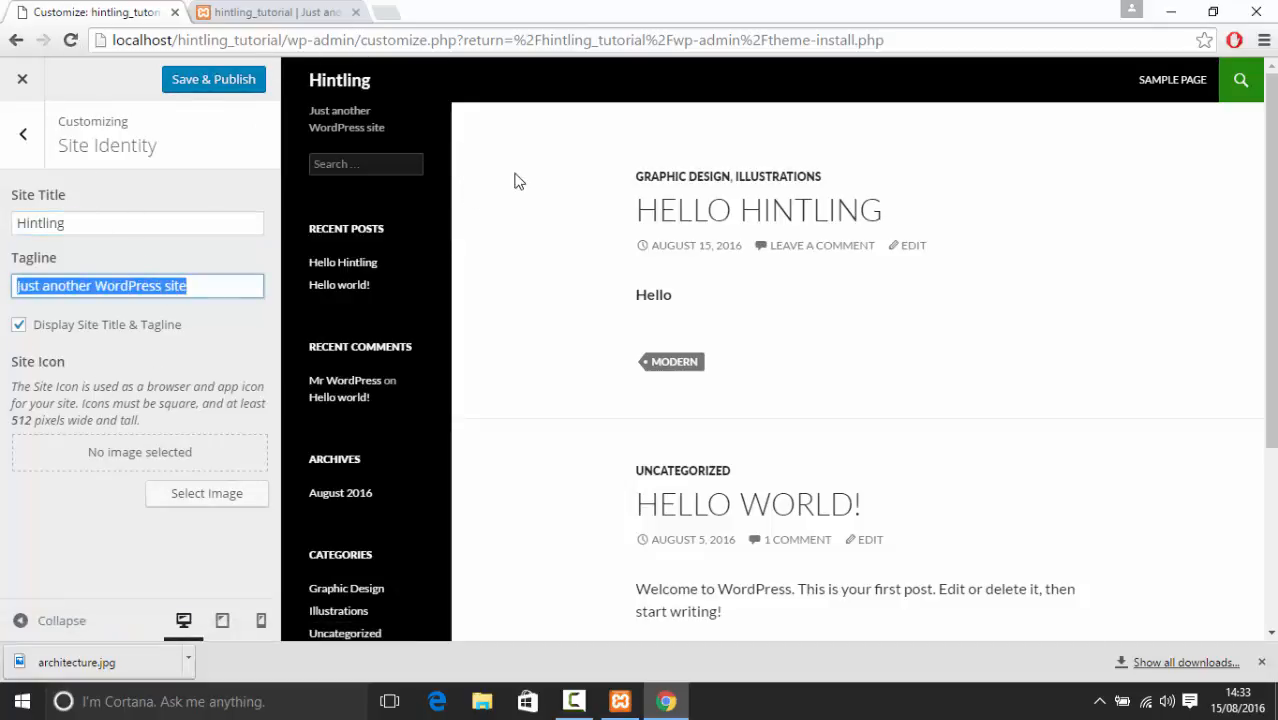
{"action": "type", "text": "Inspir"}
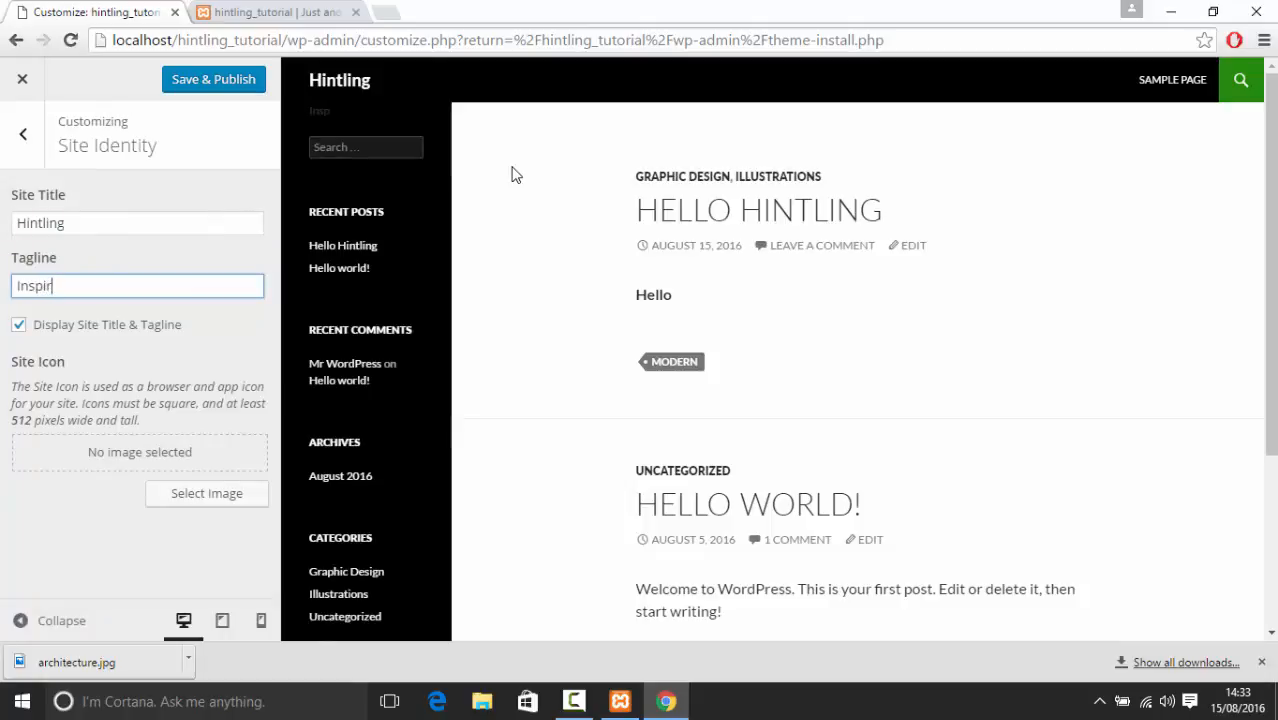
{"action": "type", "text": "ation for you"}
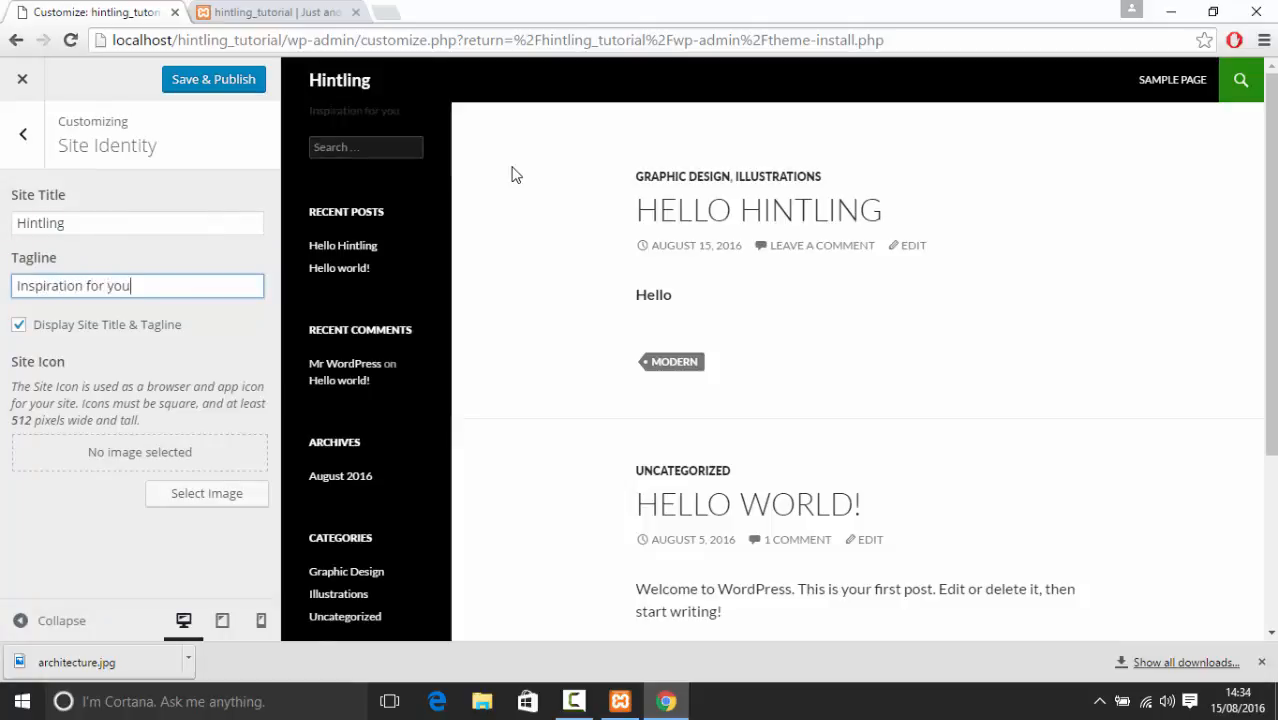
{"action": "left_click", "coordinate": [206, 493]}
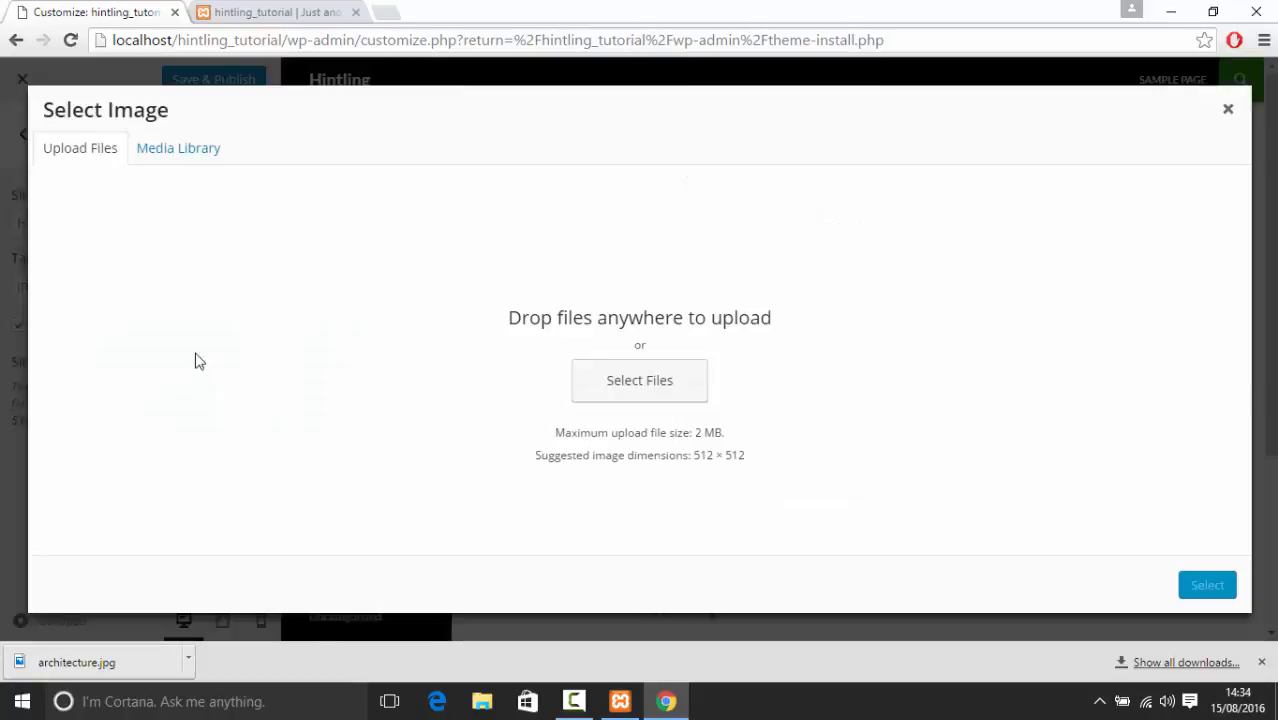
{"action": "left_click", "coordinate": [1240, 106]}
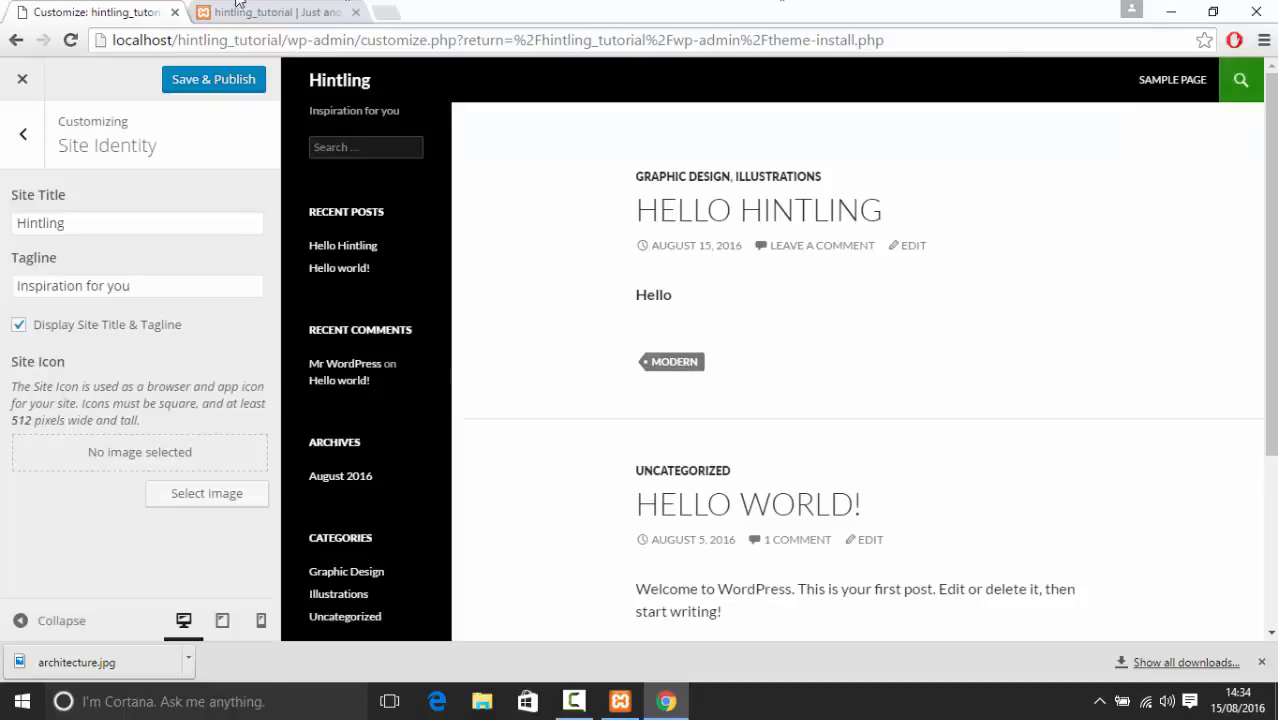
{"action": "left_click", "coordinate": [199, 87]}
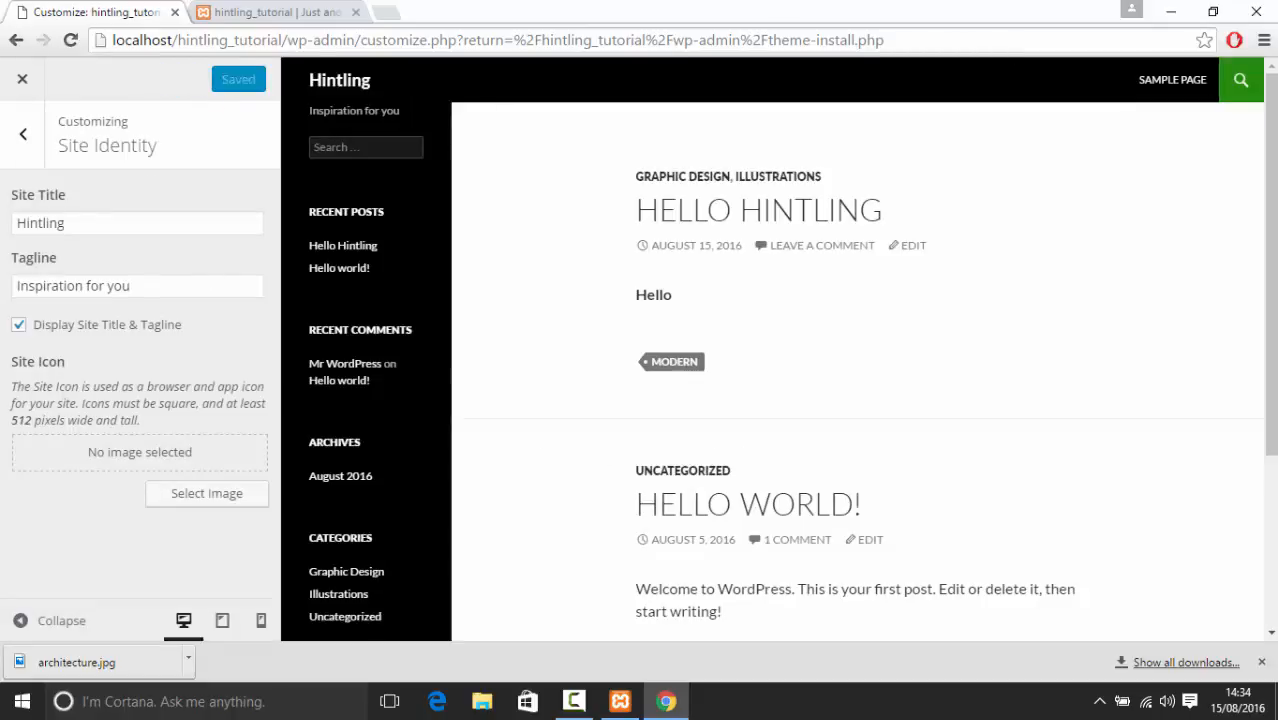
Reload the site's front page to check the published title and tagline, and return to the customizer
{"action": "left_click", "coordinate": [282, 10]}
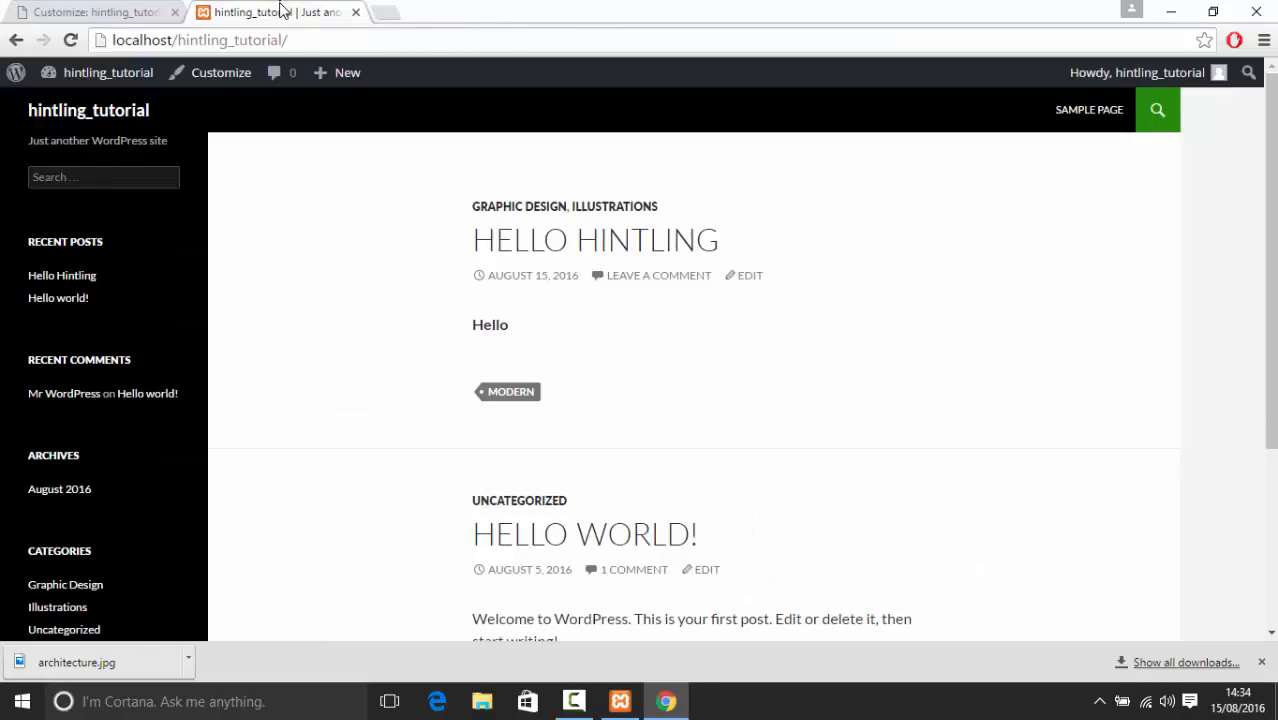
{"action": "left_click", "coordinate": [70, 41]}
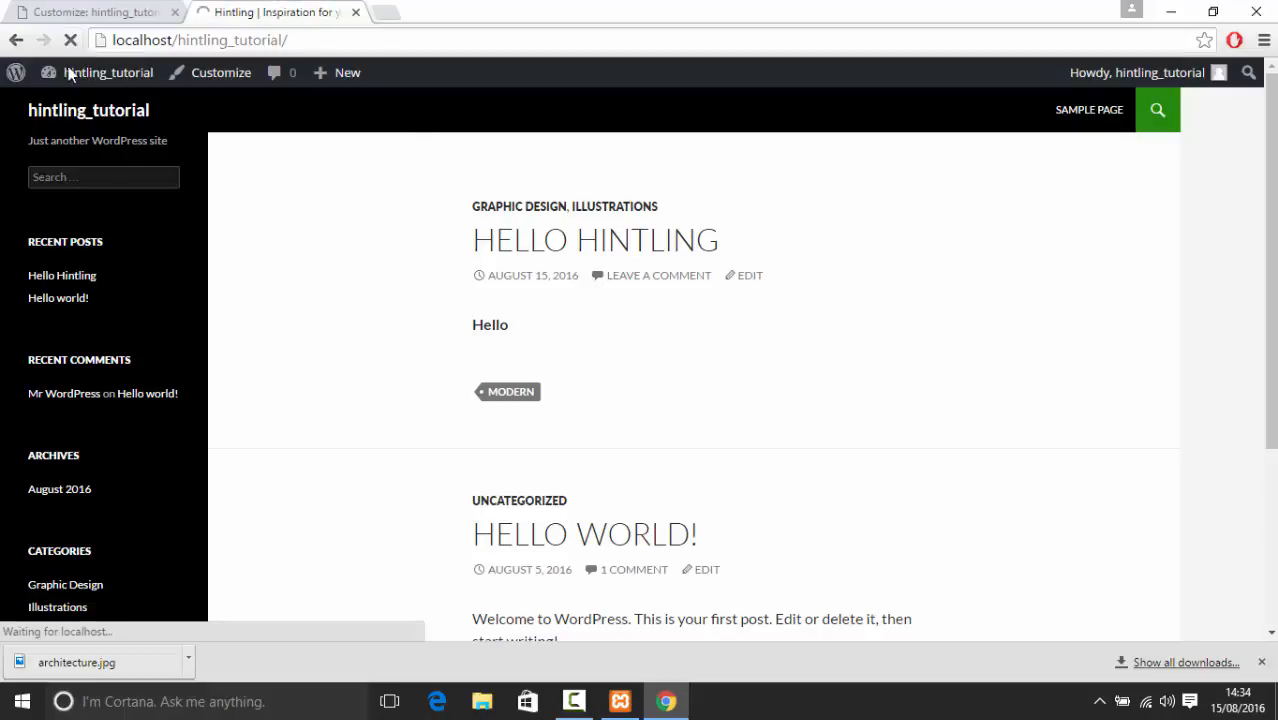
{"action": "left_click", "coordinate": [90, 10]}
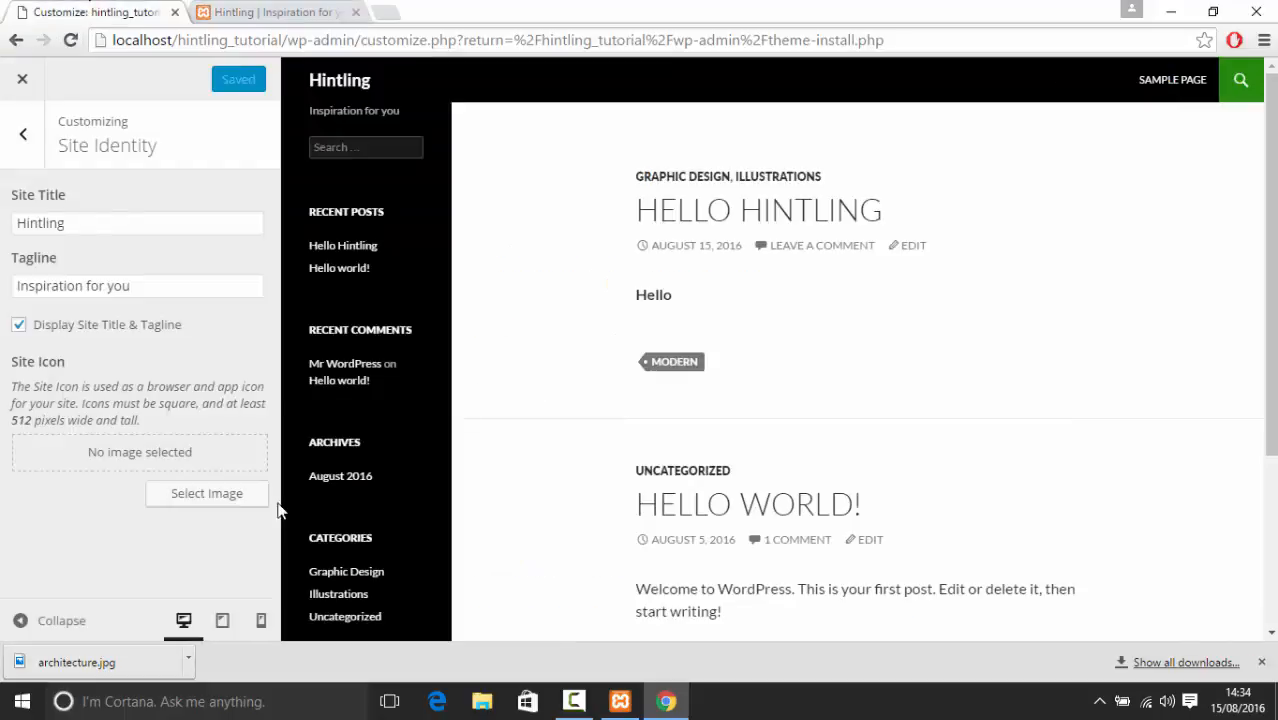
Open the customizer's Colors settings and set the site title color to orange #dd9933
{"action": "left_click", "coordinate": [25, 136]}
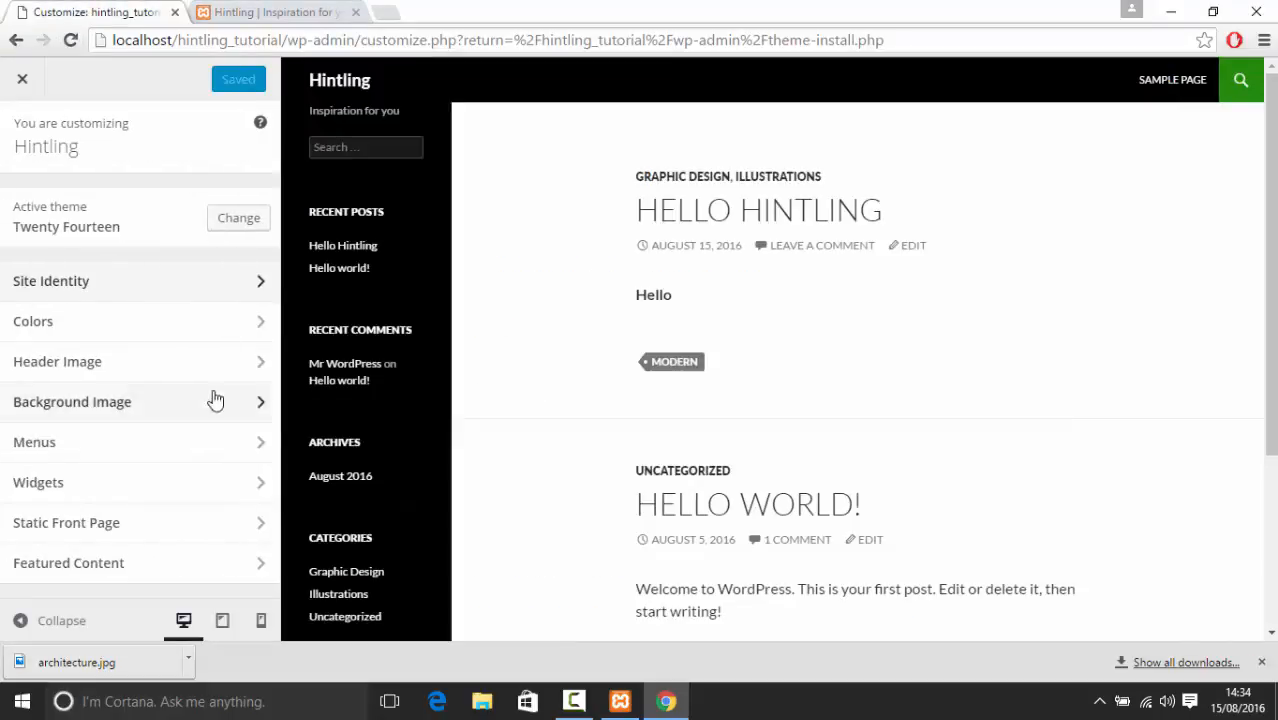
{"action": "left_click", "coordinate": [122, 342]}
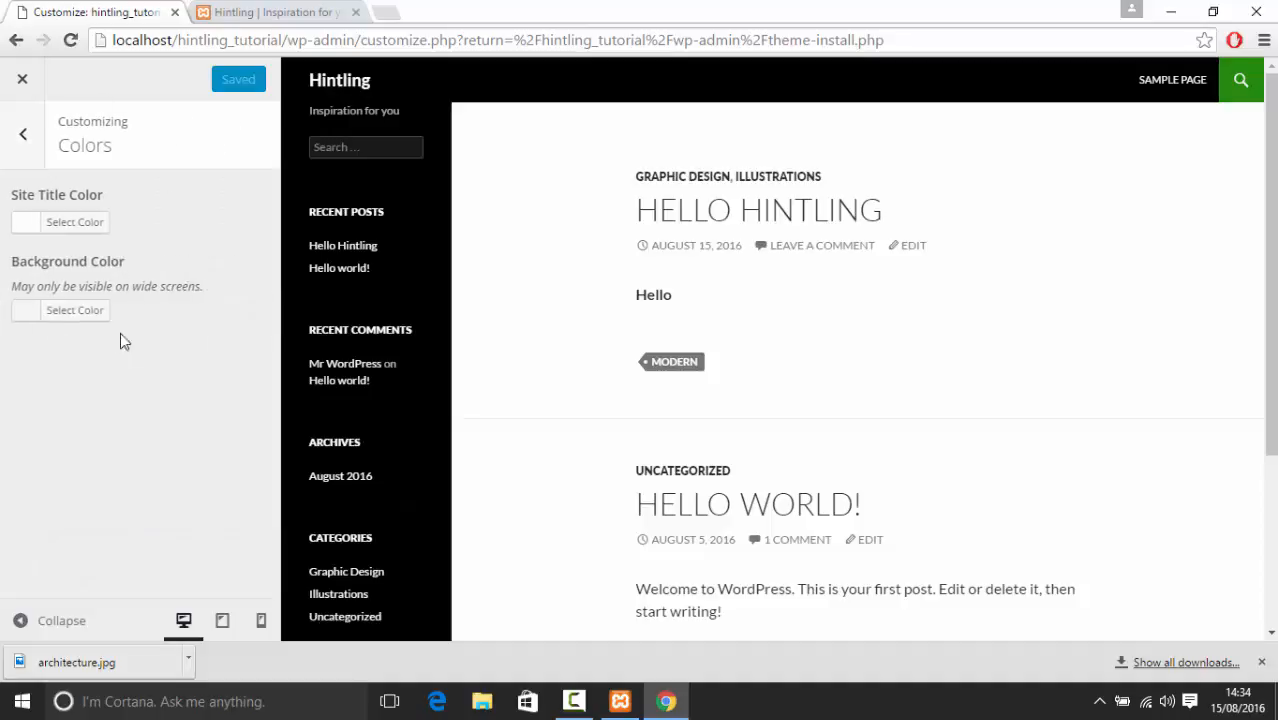
{"action": "left_click", "coordinate": [84, 222]}
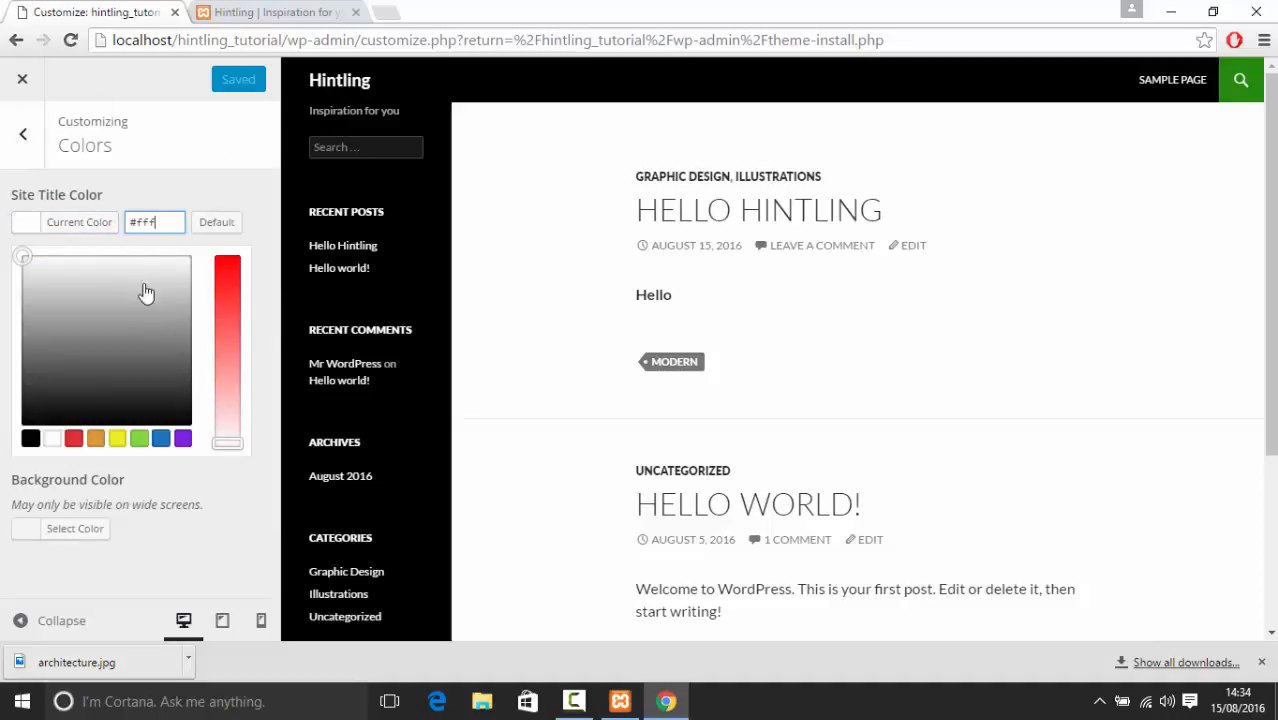
{"action": "left_click", "coordinate": [96, 438]}
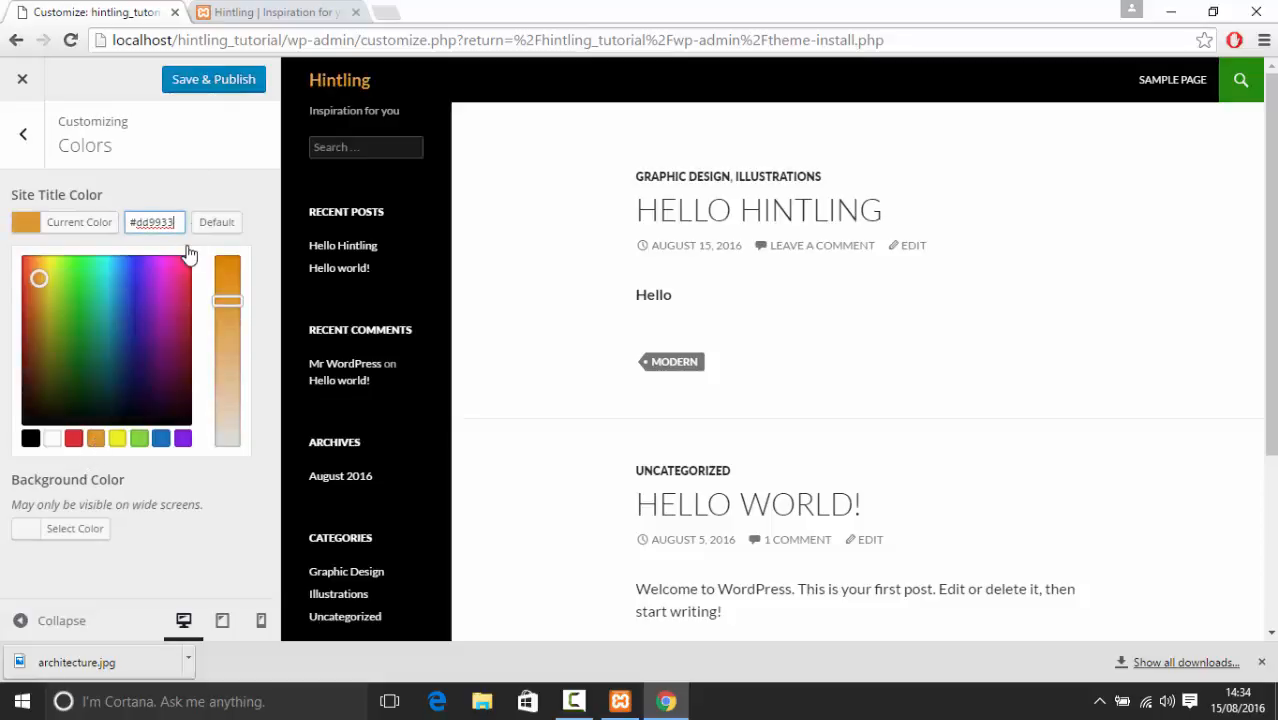
{"action": "left_click", "coordinate": [194, 196]}
Set the site's background color to turquoise #35eab4 and check the page in the live preview
{"action": "left_click", "coordinate": [104, 313]}
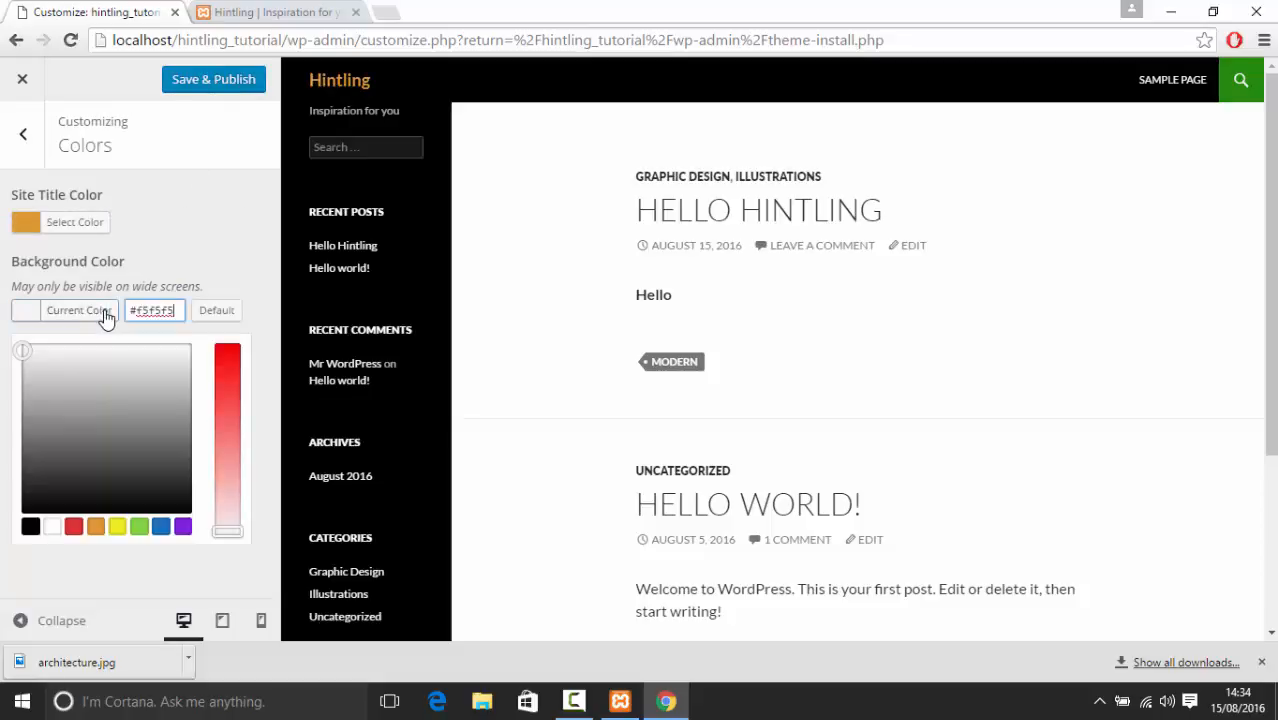
{"action": "left_click", "coordinate": [110, 395]}
{"action": "mouse_move", "coordinate": [84, 373]}
{"action": "left_mouse_down"}
{"action": "mouse_move", "coordinate": [63, 346]}
{"action": "mouse_move", "coordinate": [114, 360]}
{"action": "mouse_move", "coordinate": [100, 360]}
{"action": "left_mouse_up"}
{"action": "left_click", "coordinate": [229, 395]}
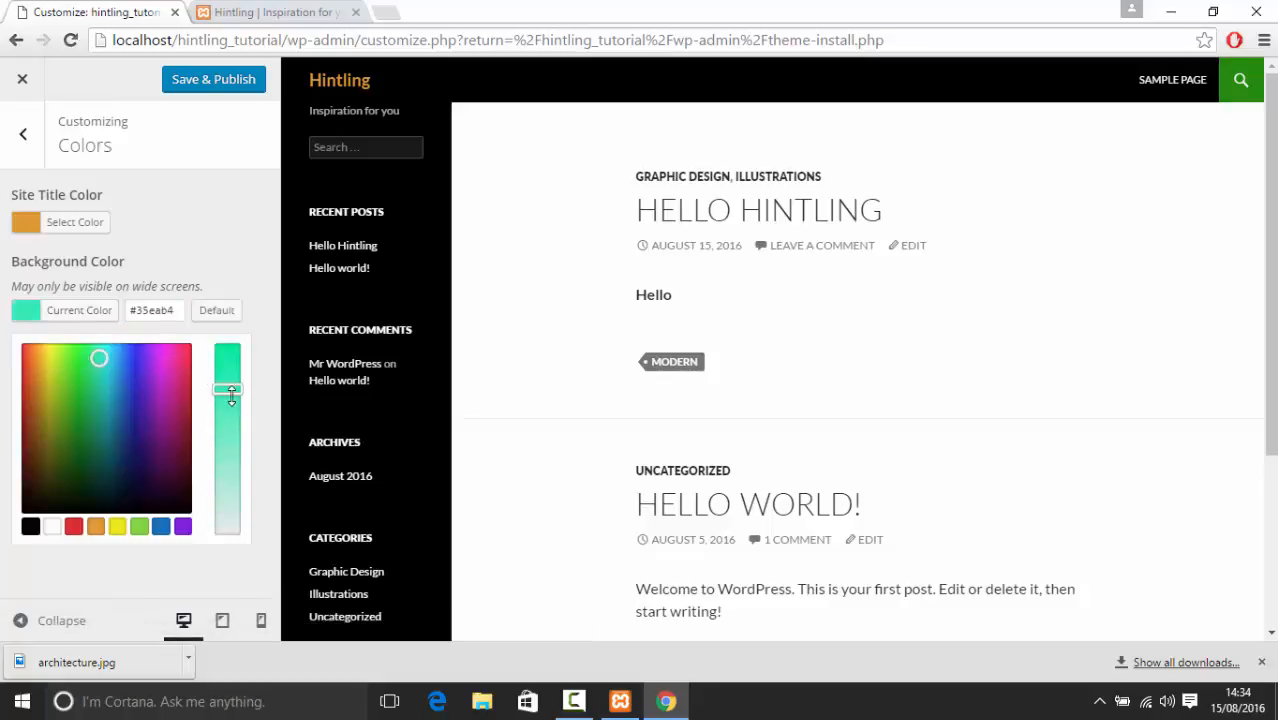
{"action": "left_click", "coordinate": [248, 286]}
{"action": "scroll", "coordinate": [742, 348], "scroll_direction": "down", "scroll_amount": 3}
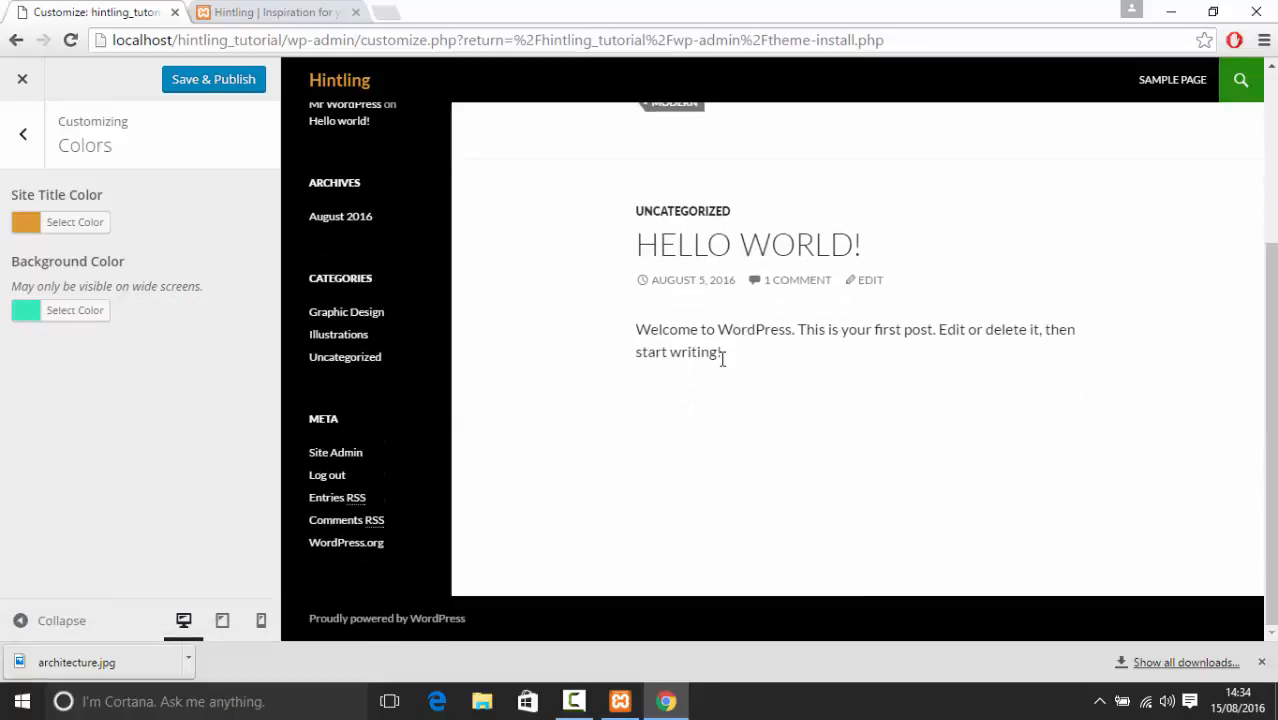
Publish the color changes, reload the site's front page to check them, and return to the customizer's main settings
{"action": "scroll", "coordinate": [722, 360], "scroll_direction": "up", "scroll_amount": 3}
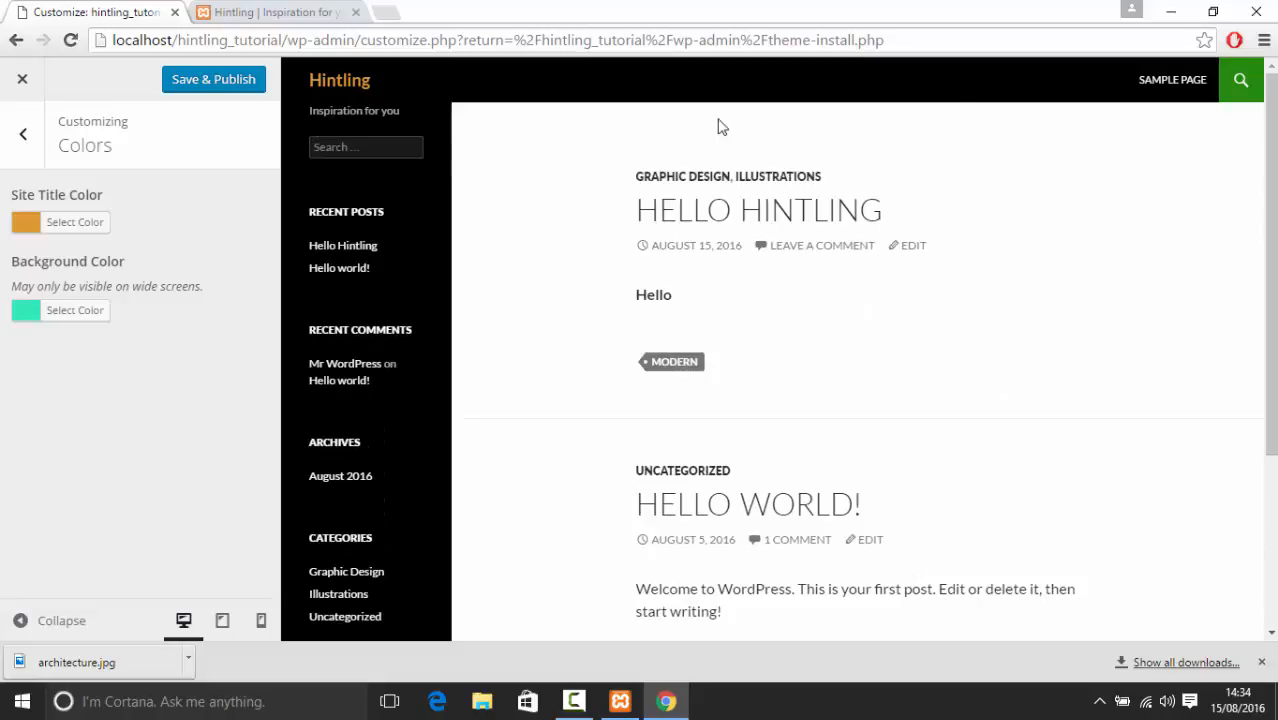
{"action": "left_click", "coordinate": [213, 79]}
{"action": "left_click", "coordinate": [278, 10]}
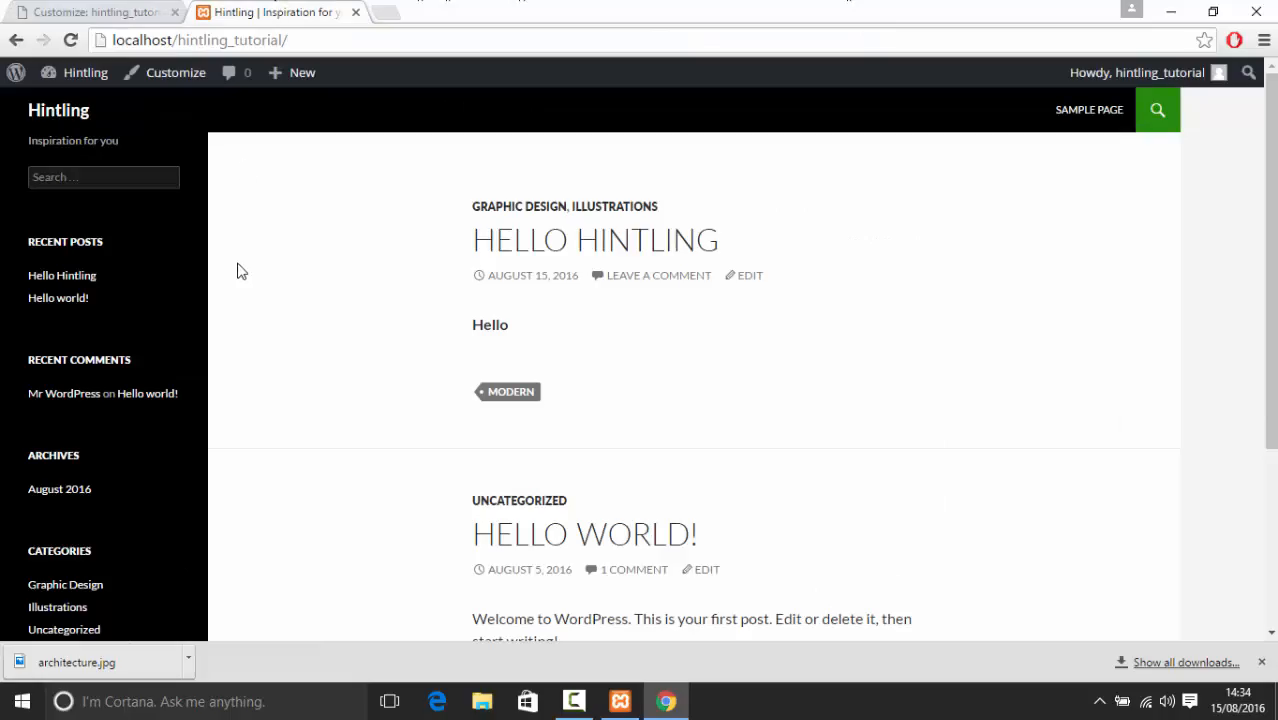
{"action": "left_click", "coordinate": [70, 41]}
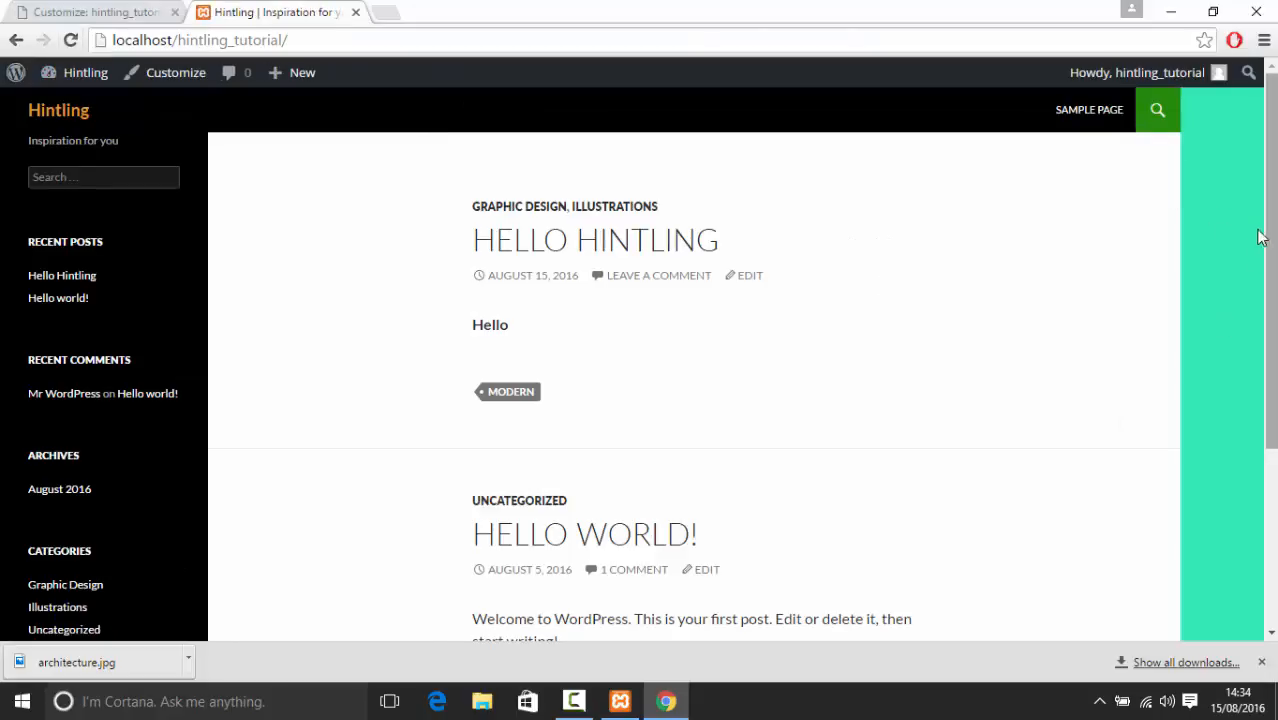
{"action": "left_click", "coordinate": [89, 8]}
{"action": "left_click", "coordinate": [25, 133]}
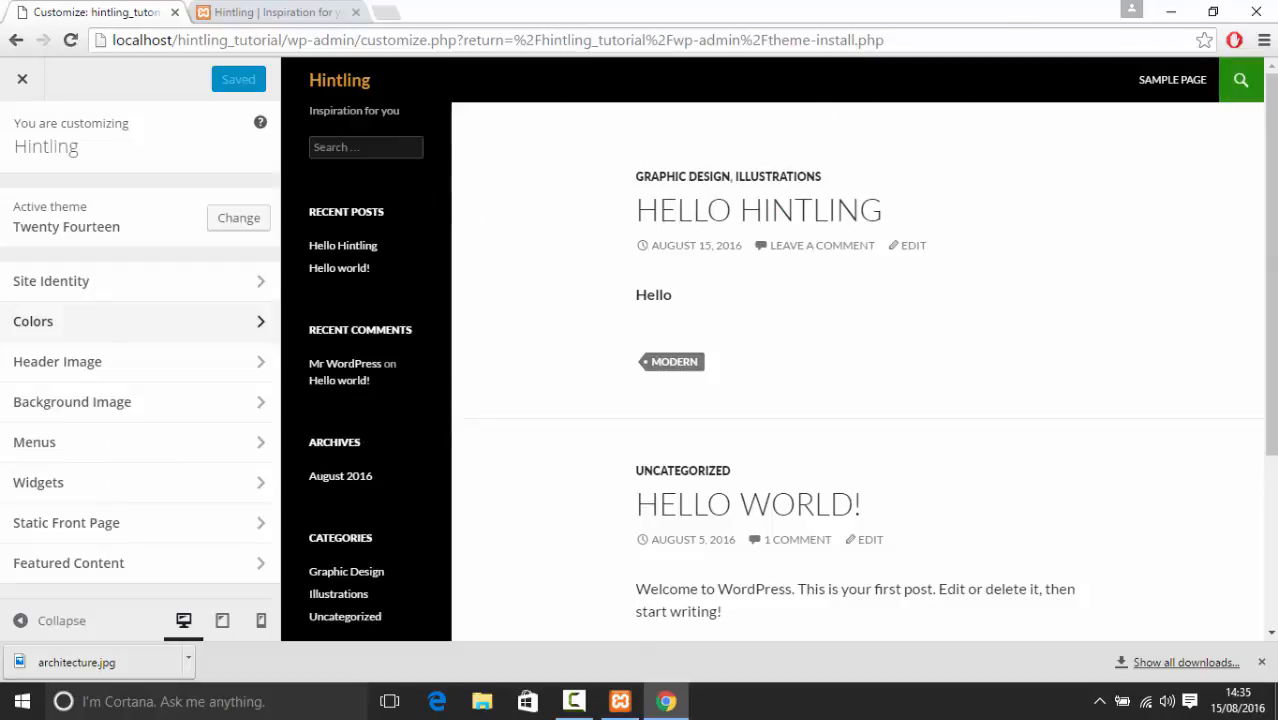
Create a new navigation menu named "Primary Menu" in the customizer
{"action": "left_click", "coordinate": [115, 460]}
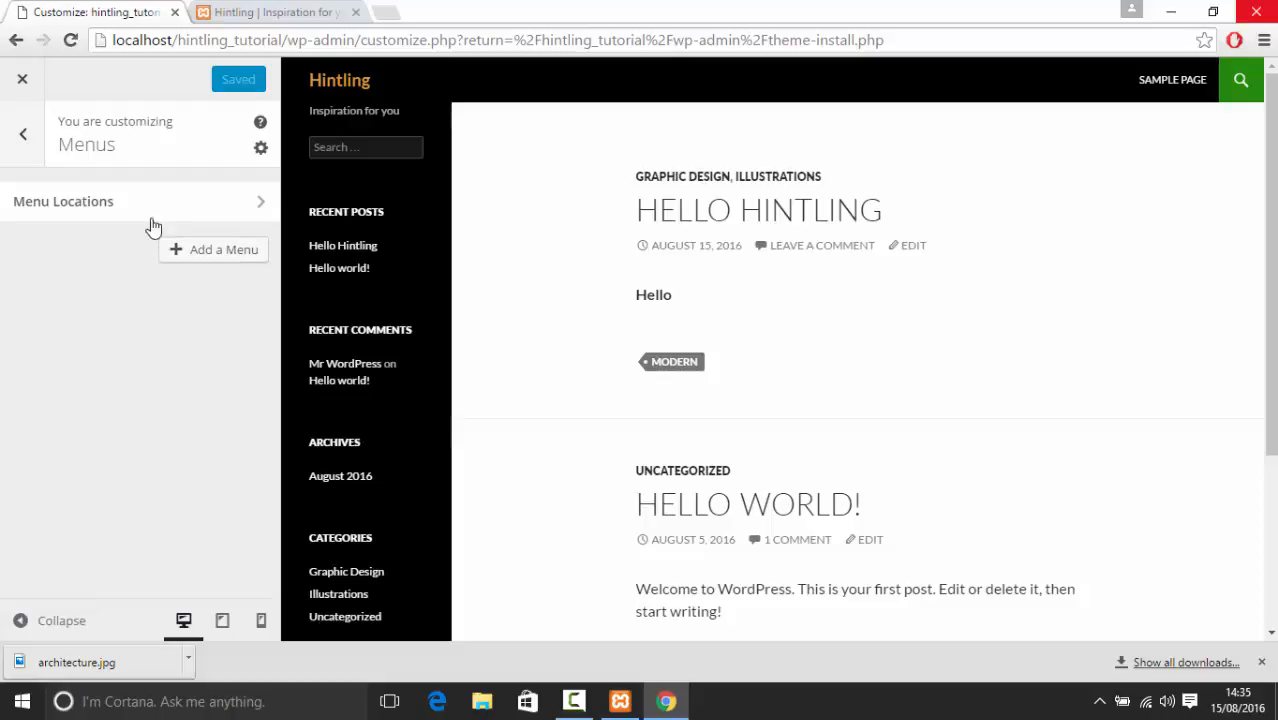
{"action": "left_click", "coordinate": [185, 251]}
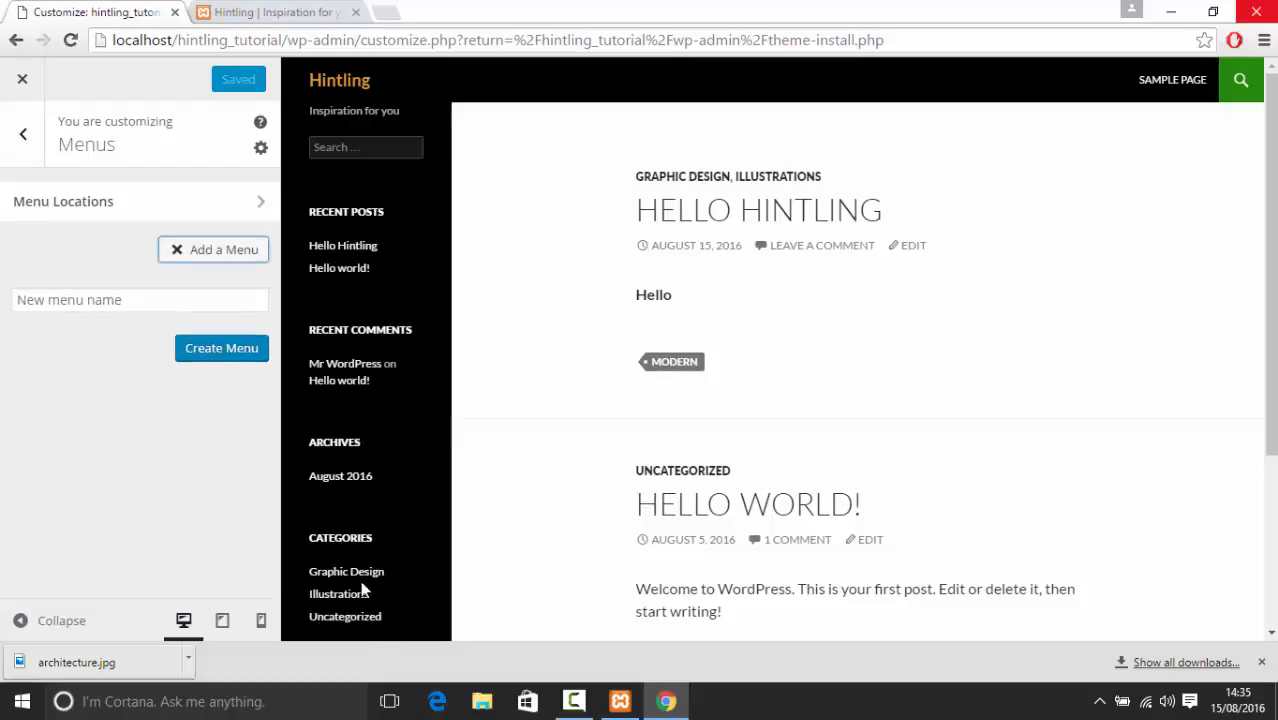
{"action": "left_click", "coordinate": [105, 299]}
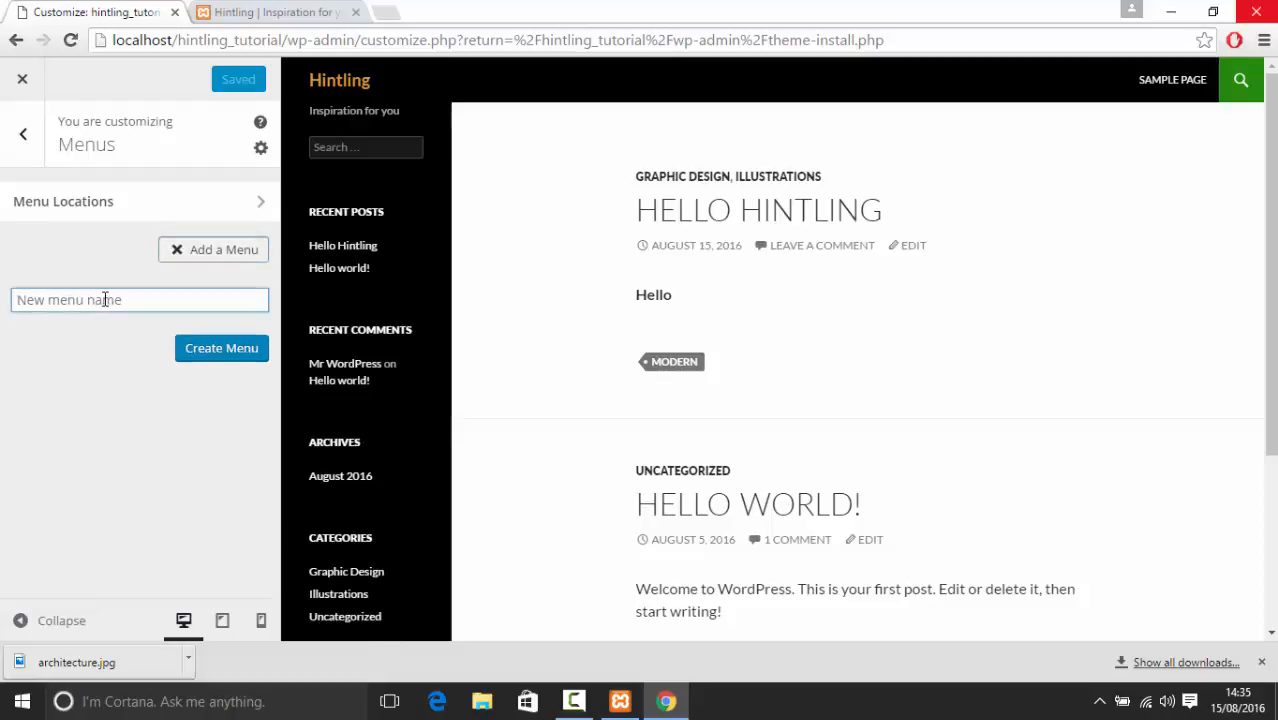
{"action": "type", "text": "Primary Menu"}
{"action": "left_click", "coordinate": [214, 348]}
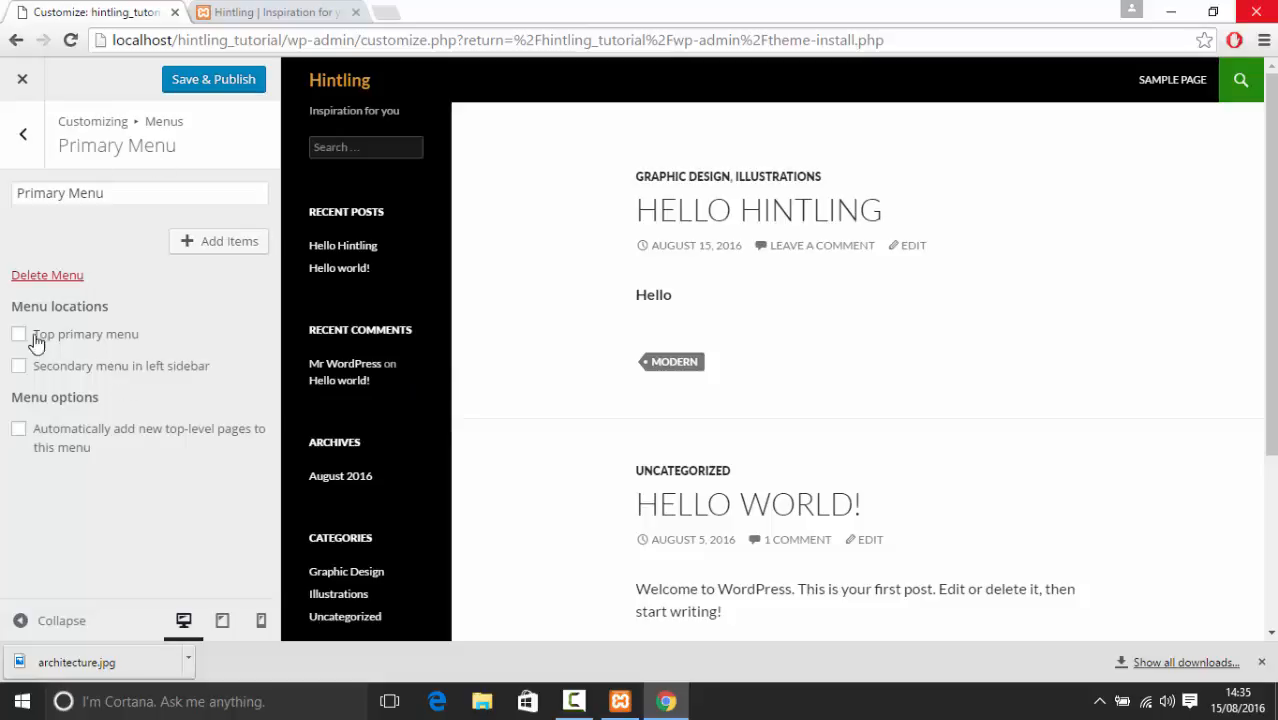
Assign the menu to the Top primary menu location with automatic adding of new top-level pages, publish it, and close the customizer
{"action": "left_click", "coordinate": [101, 343]}
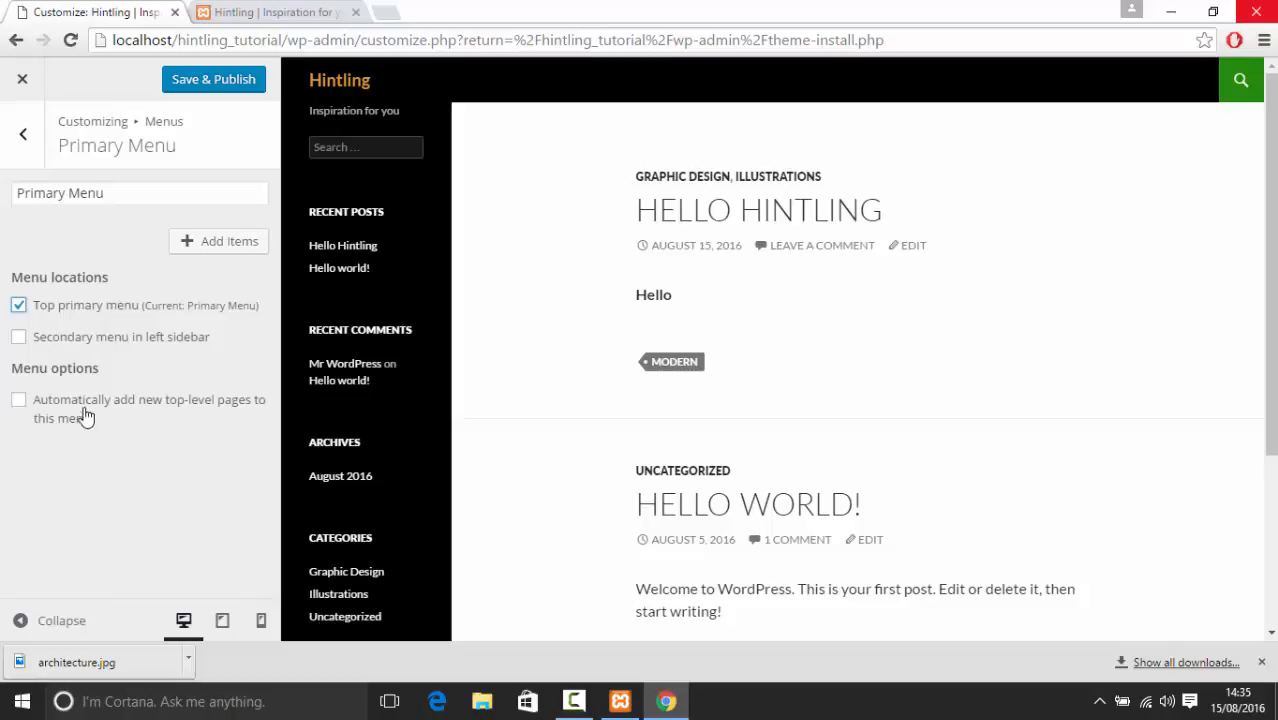
{"action": "left_click", "coordinate": [152, 412]}
{"action": "left_click", "coordinate": [211, 90]}
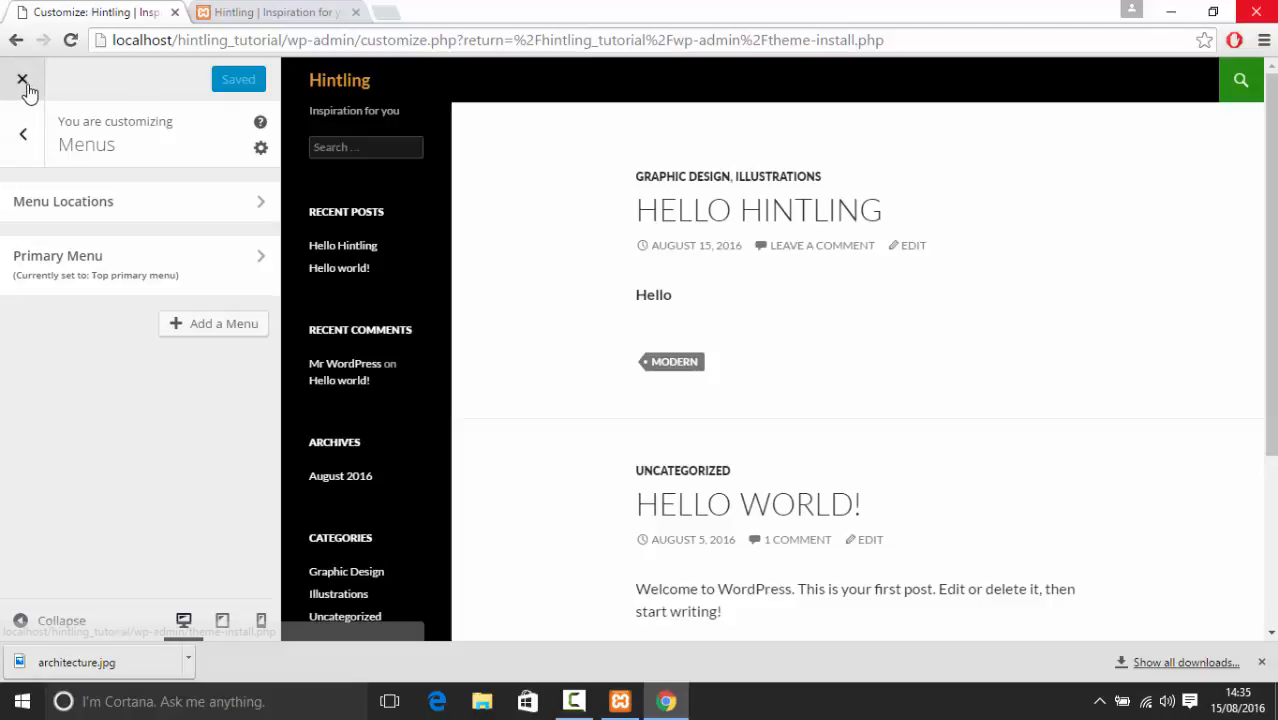
{"action": "left_click", "coordinate": [22, 82]}
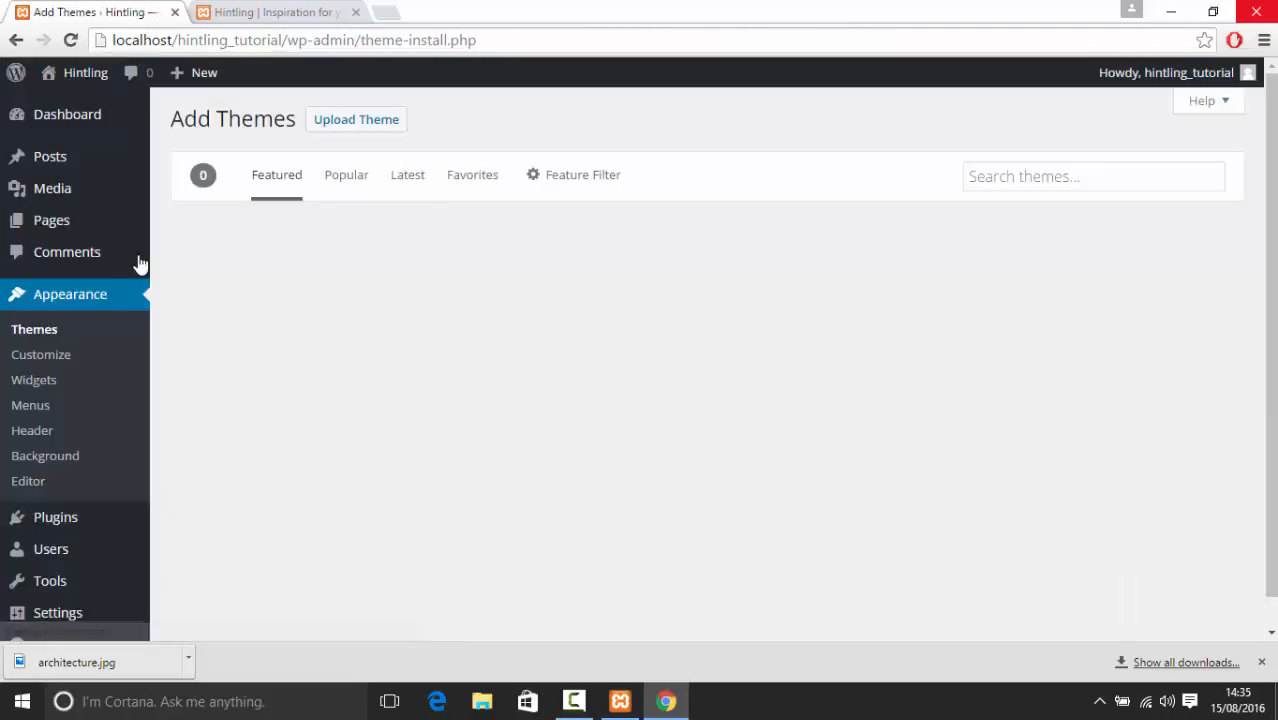
Create a new page titled "About" with the text "About us" and publish it
{"action": "left_click", "coordinate": [78, 226]}
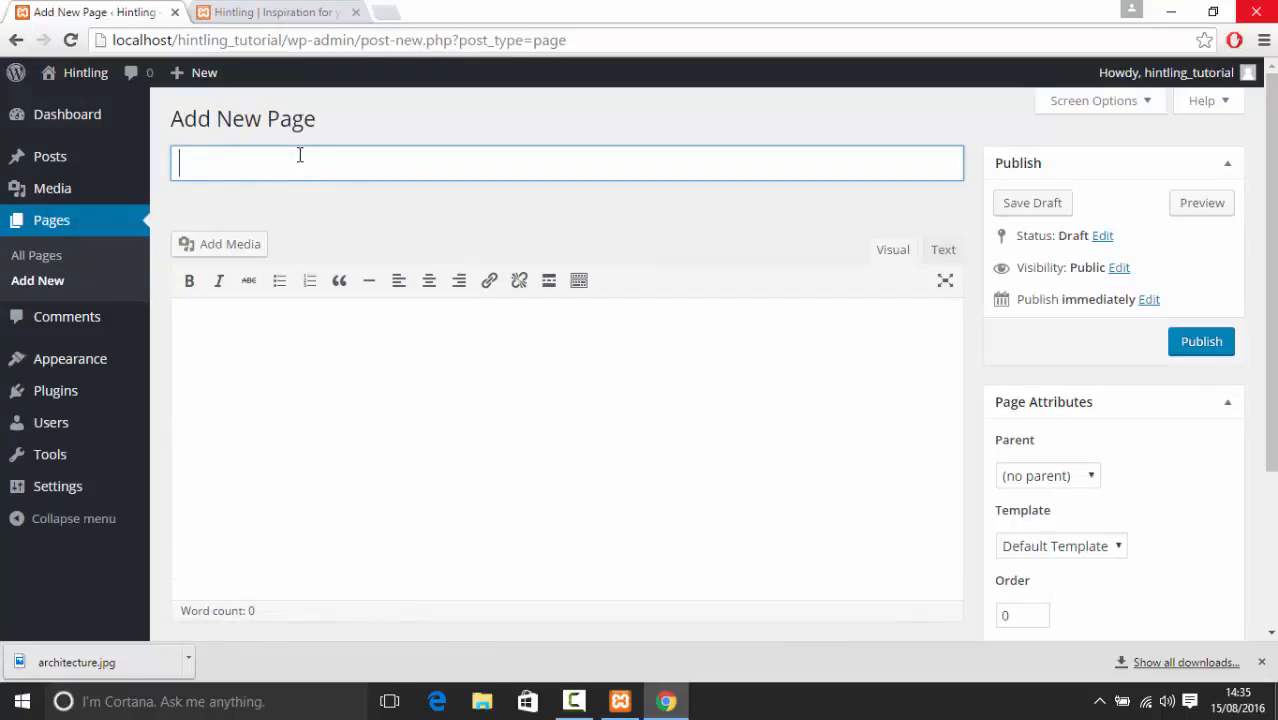
{"action": "type", "text": "About"}
{"action": "left_click", "coordinate": [369, 344]}
{"action": "type", "text": "Abou"}
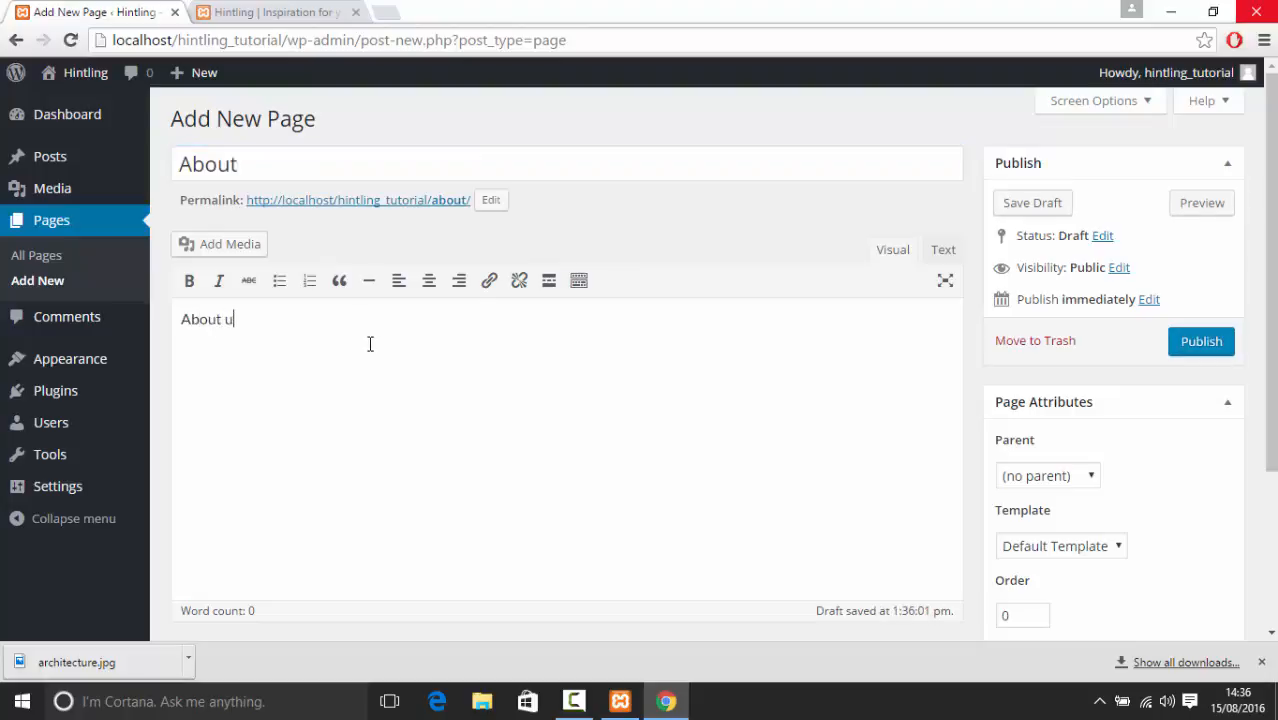
{"action": "left_click", "coordinate": [1213, 341]}
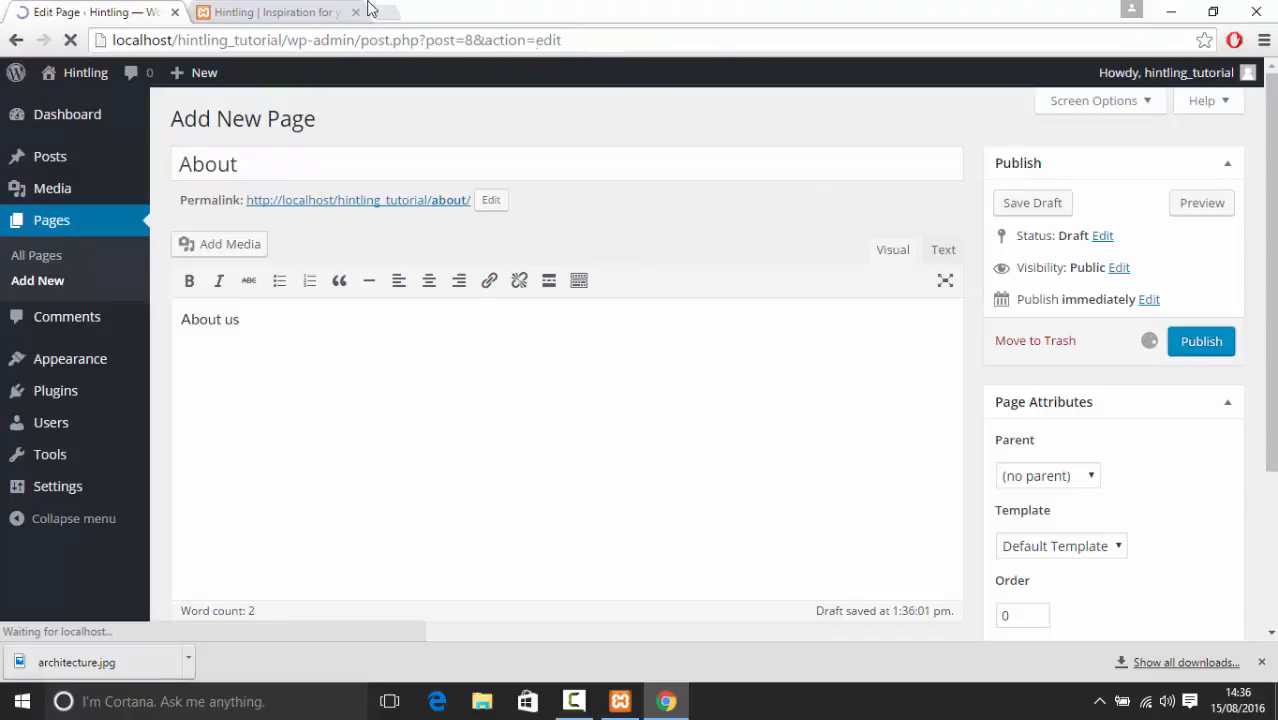
Reload the site's front page, open the About page from the top menu to check its content, and return to the admin
{"action": "left_click", "coordinate": [291, 9]}
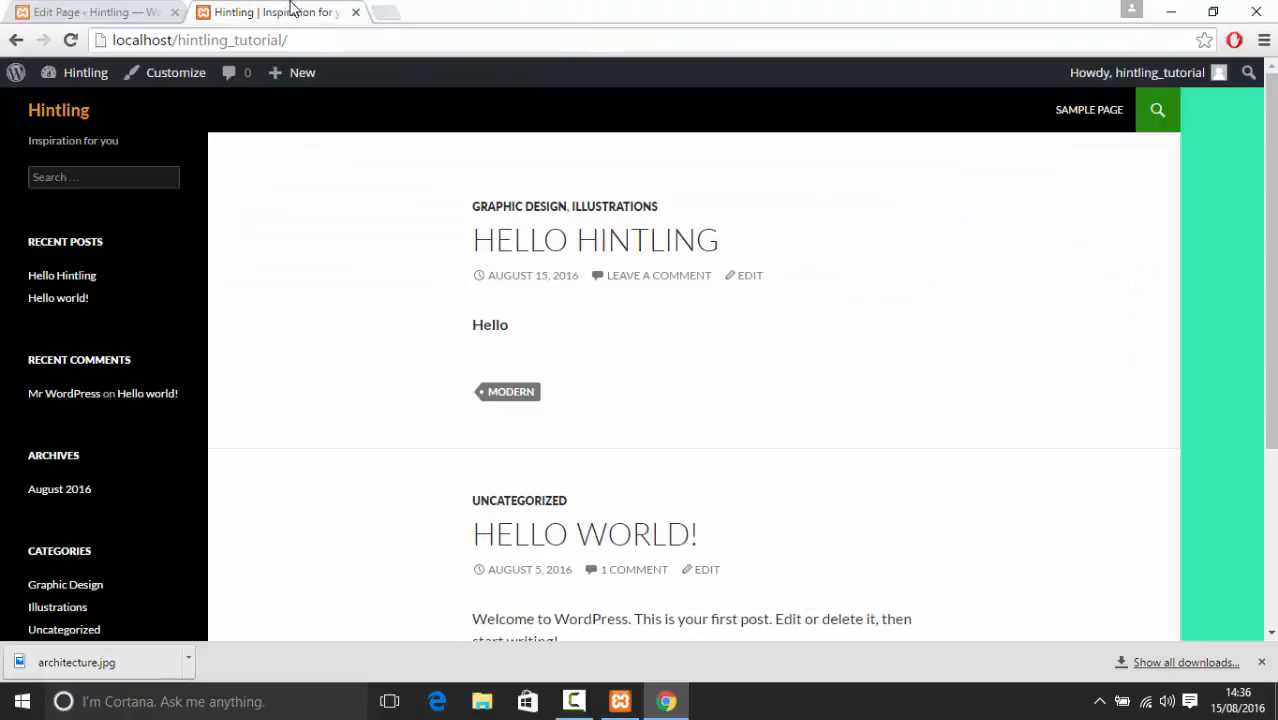
{"action": "left_click", "coordinate": [67, 40]}
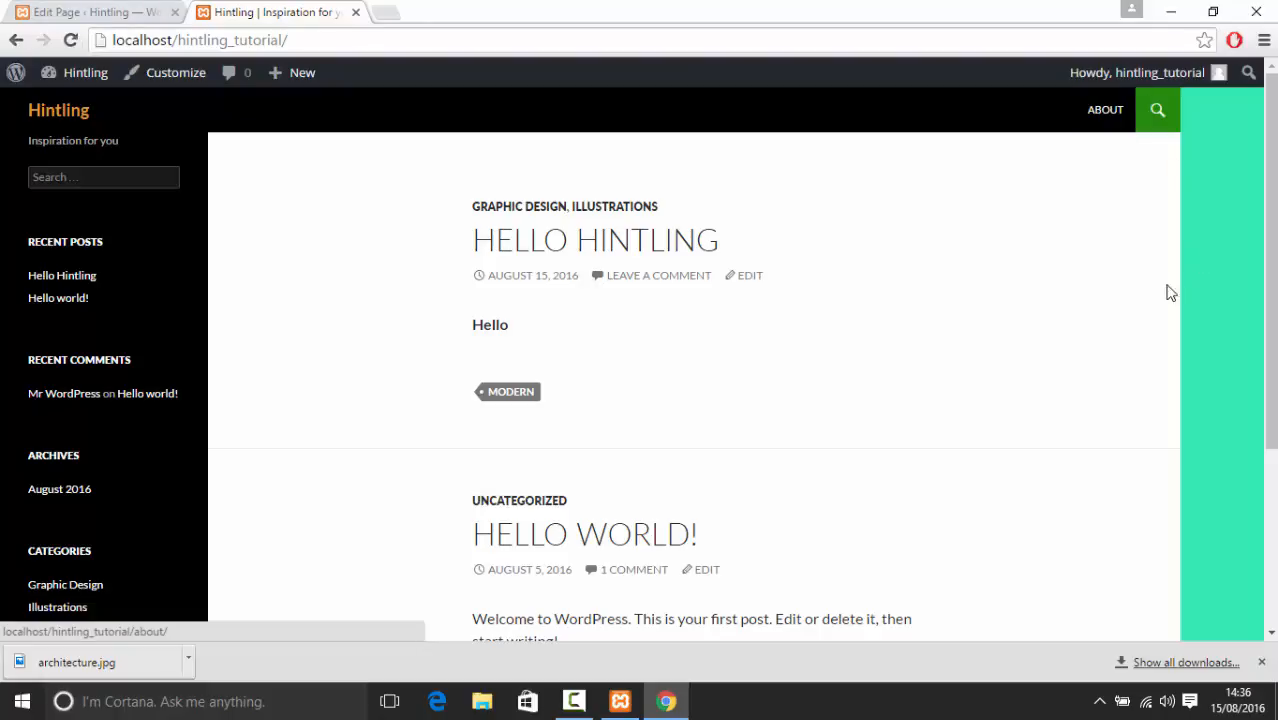
{"action": "left_click", "coordinate": [1105, 118]}
{"action": "left_click_drag", "start_coordinate": [605, 311], "coordinate": [600, 195]}
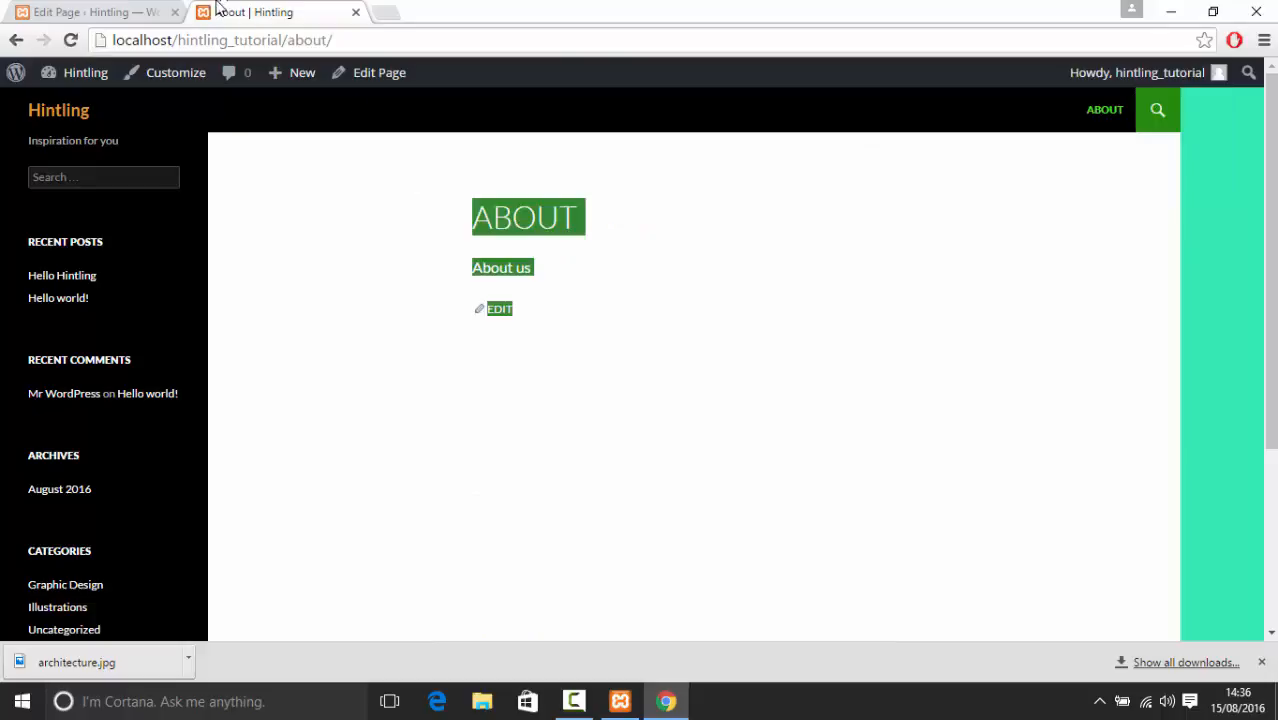
{"action": "left_click", "coordinate": [113, 9]}
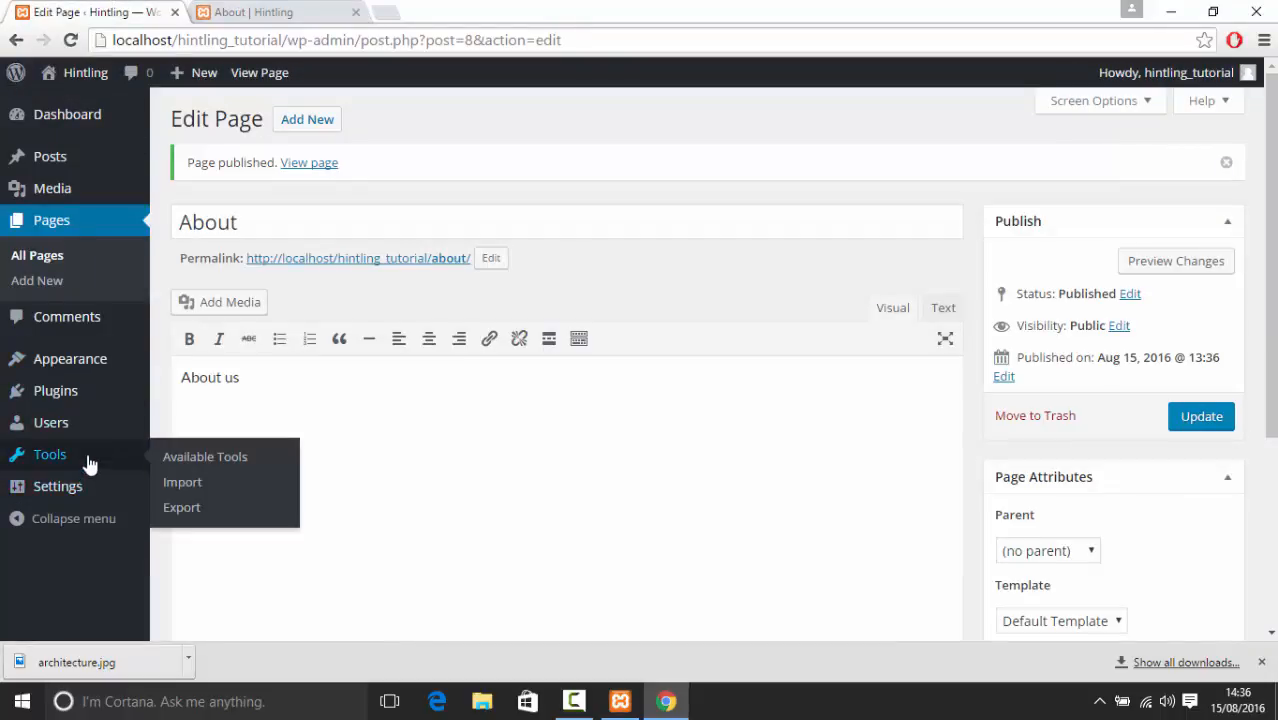
Open the Widgets page and review the available widgets and the theme's sidebar areas
{"action": "left_click", "coordinate": [113, 366]}
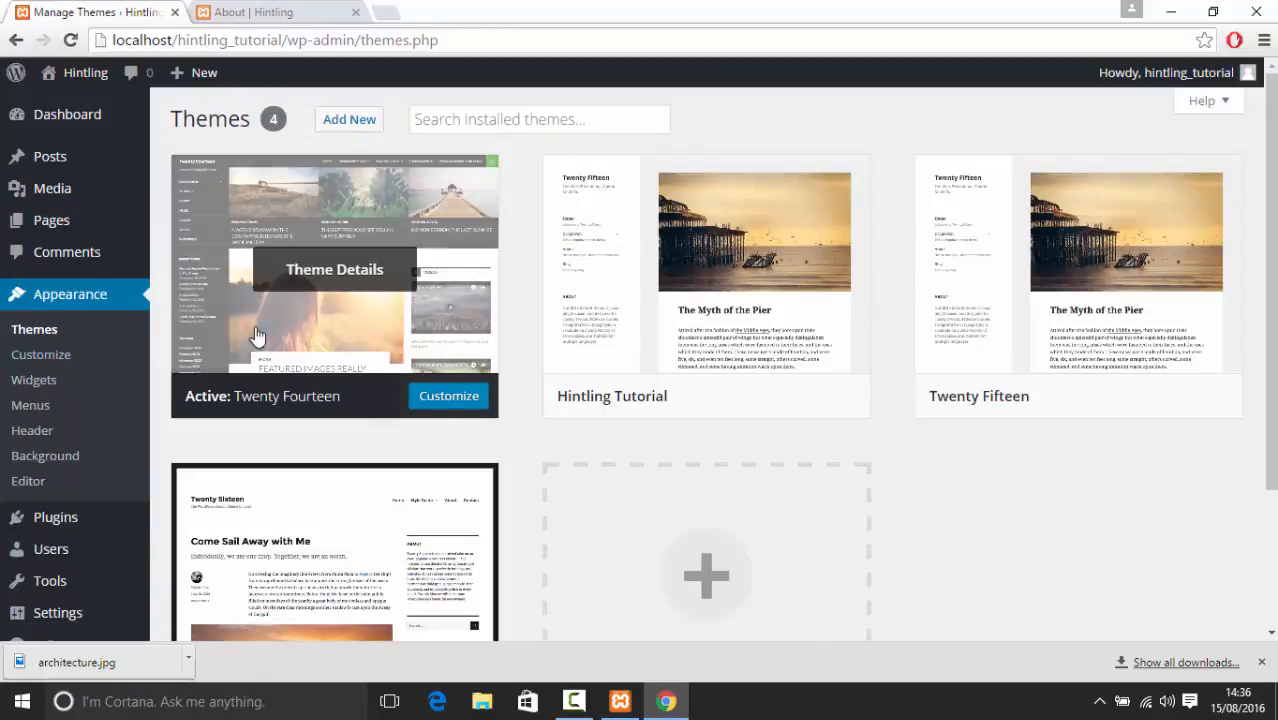
{"action": "scroll", "coordinate": [193, 387], "scroll_direction": "down", "scroll_amount": 1}
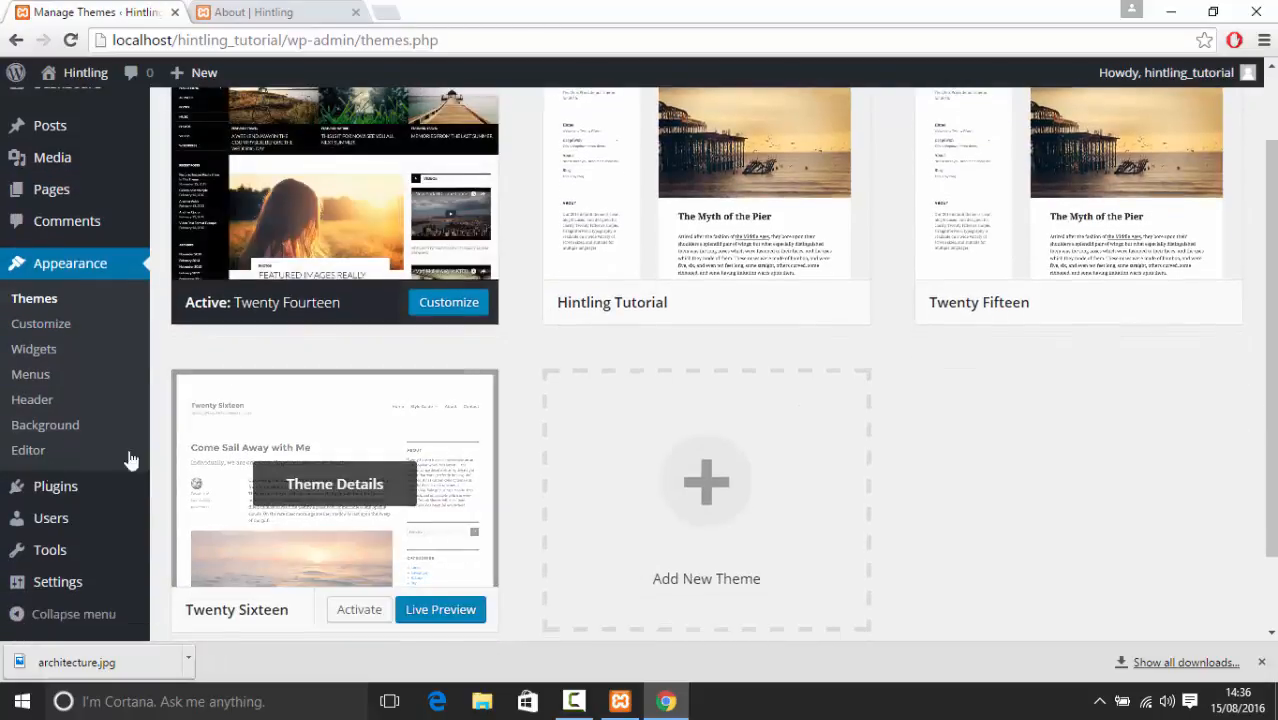
{"action": "left_click", "coordinate": [85, 356]}
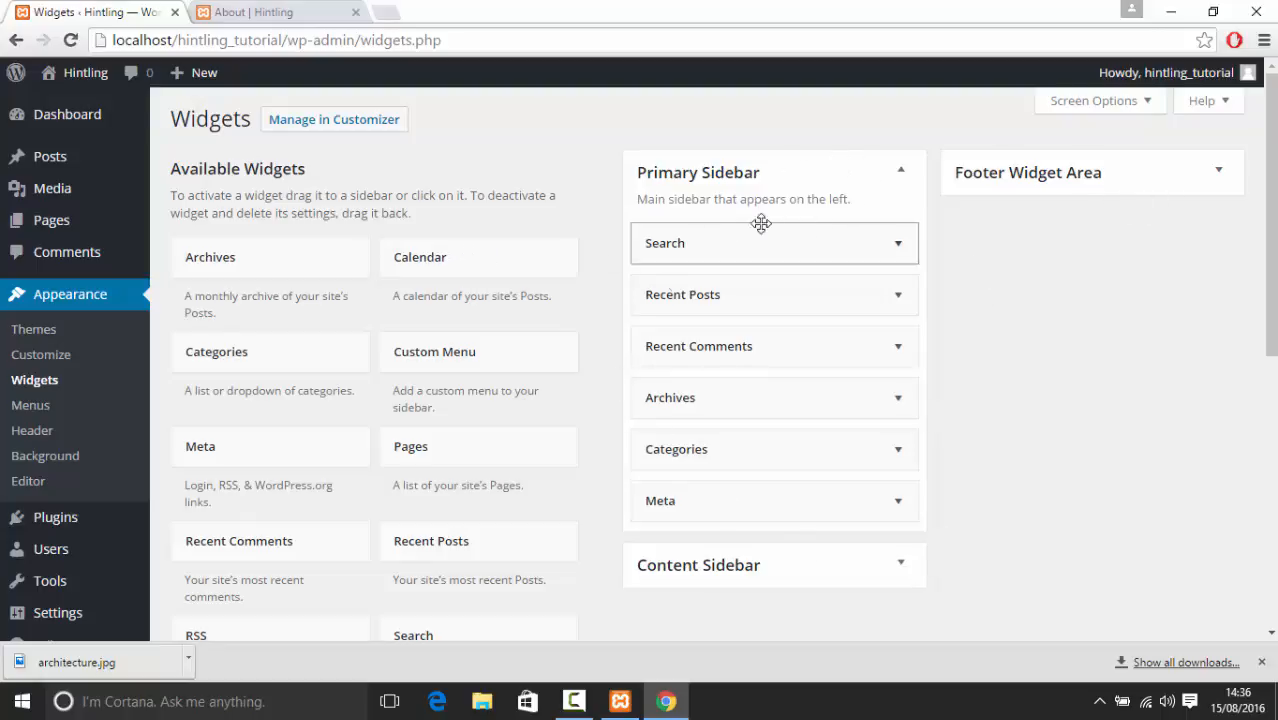
{"action": "scroll", "coordinate": [810, 432], "scroll_direction": "down", "scroll_amount": 2}
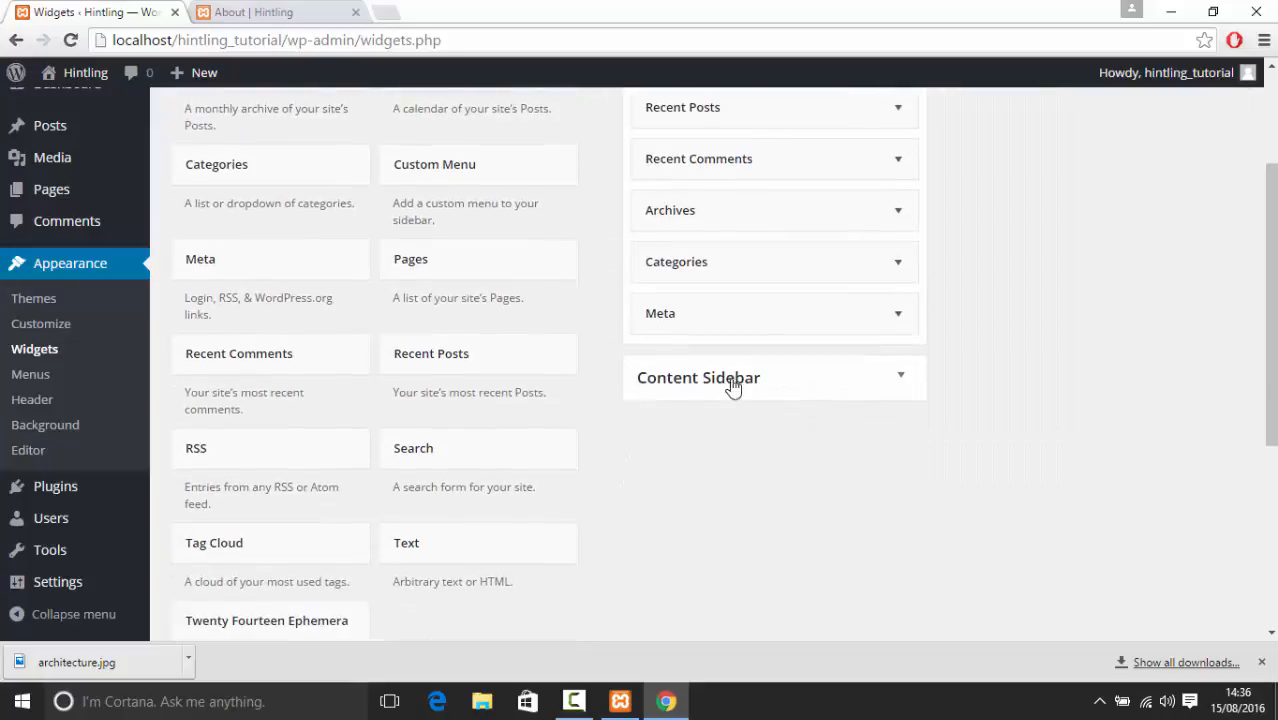
{"action": "scroll", "coordinate": [802, 391], "scroll_direction": "up", "scroll_amount": 2}
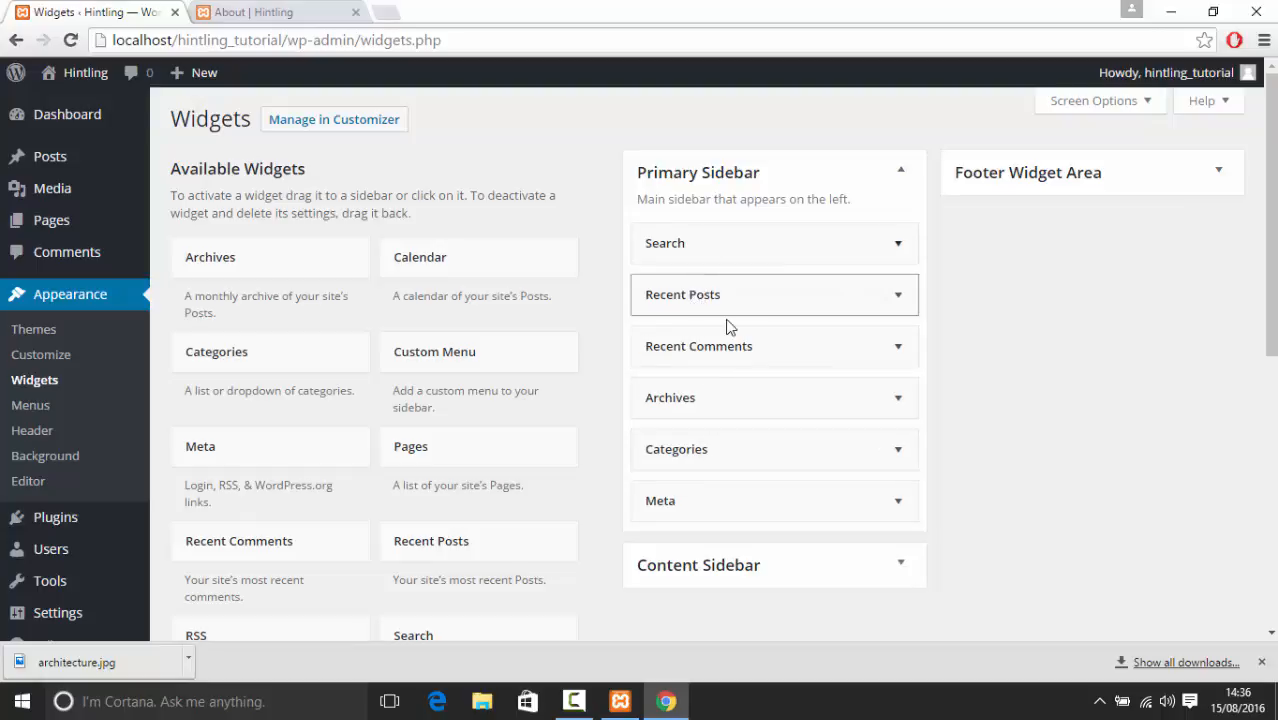
Compare the Primary Sidebar's widgets with the live site and delete the Search widget
{"action": "left_click", "coordinate": [253, 11]}
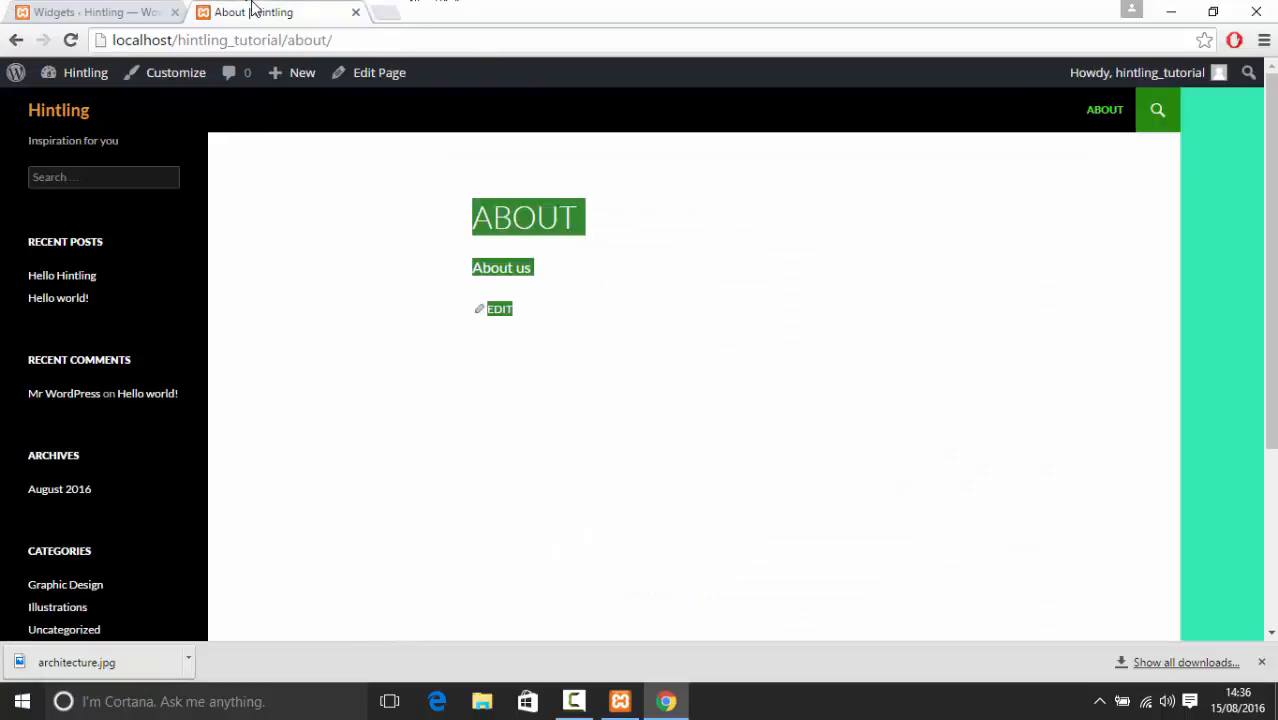
{"action": "left_click", "coordinate": [165, 178]}
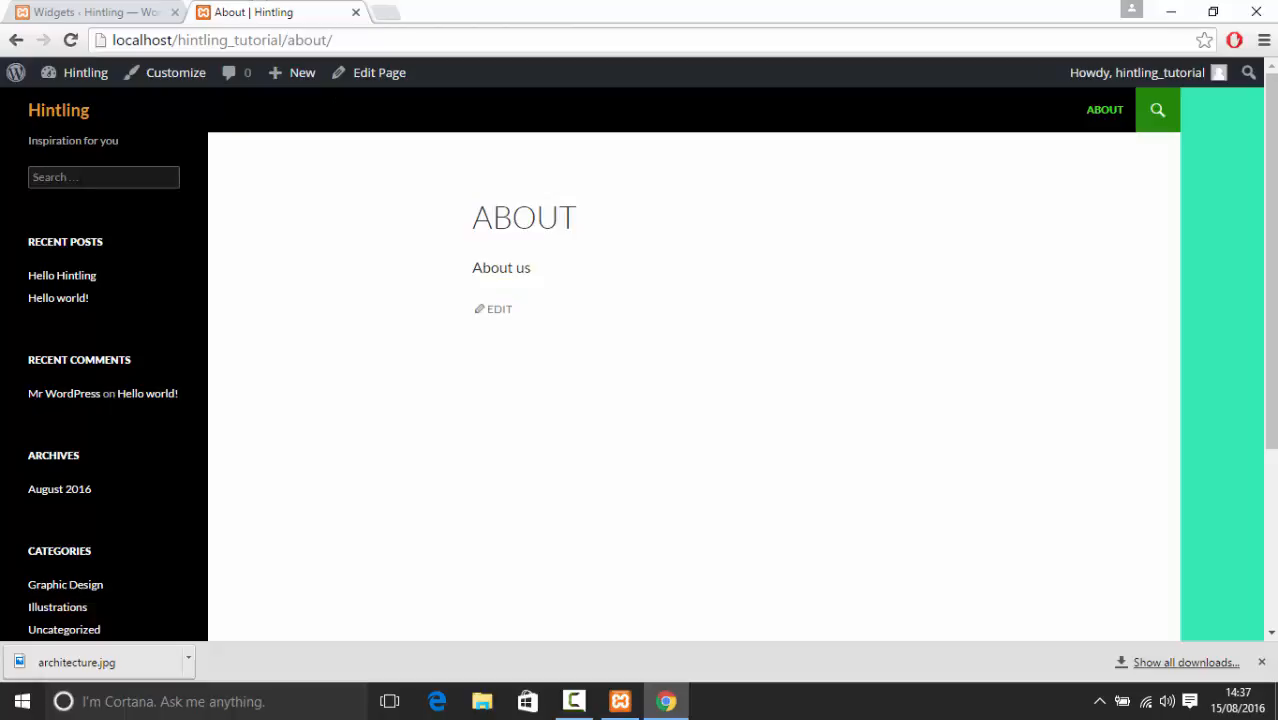
{"action": "left_click", "coordinate": [95, 11]}
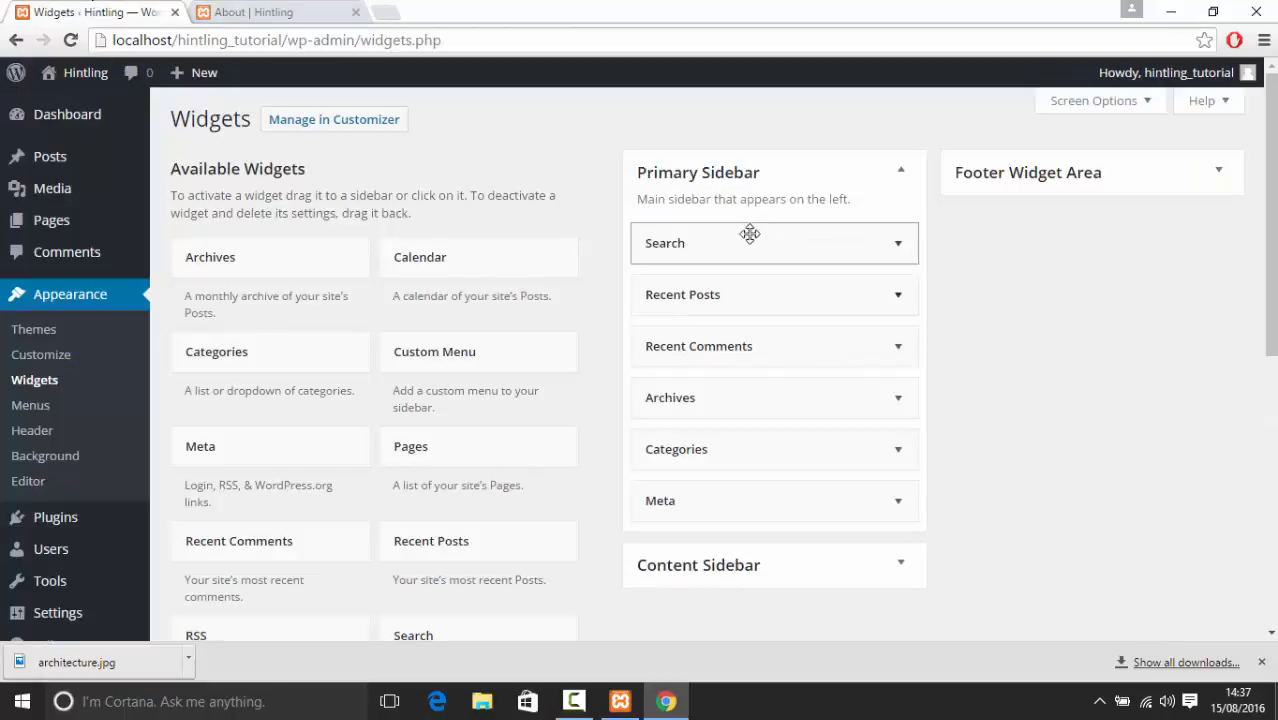
{"action": "left_click", "coordinate": [898, 243]}
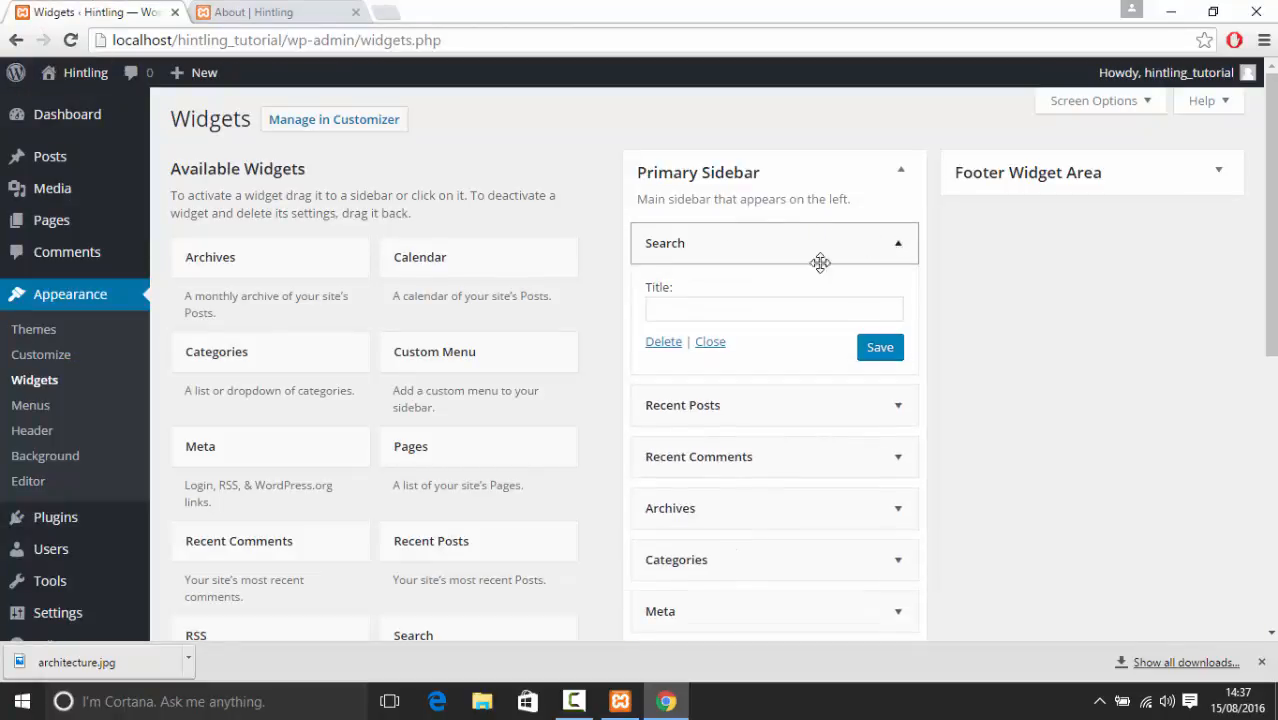
{"action": "left_click", "coordinate": [663, 342]}
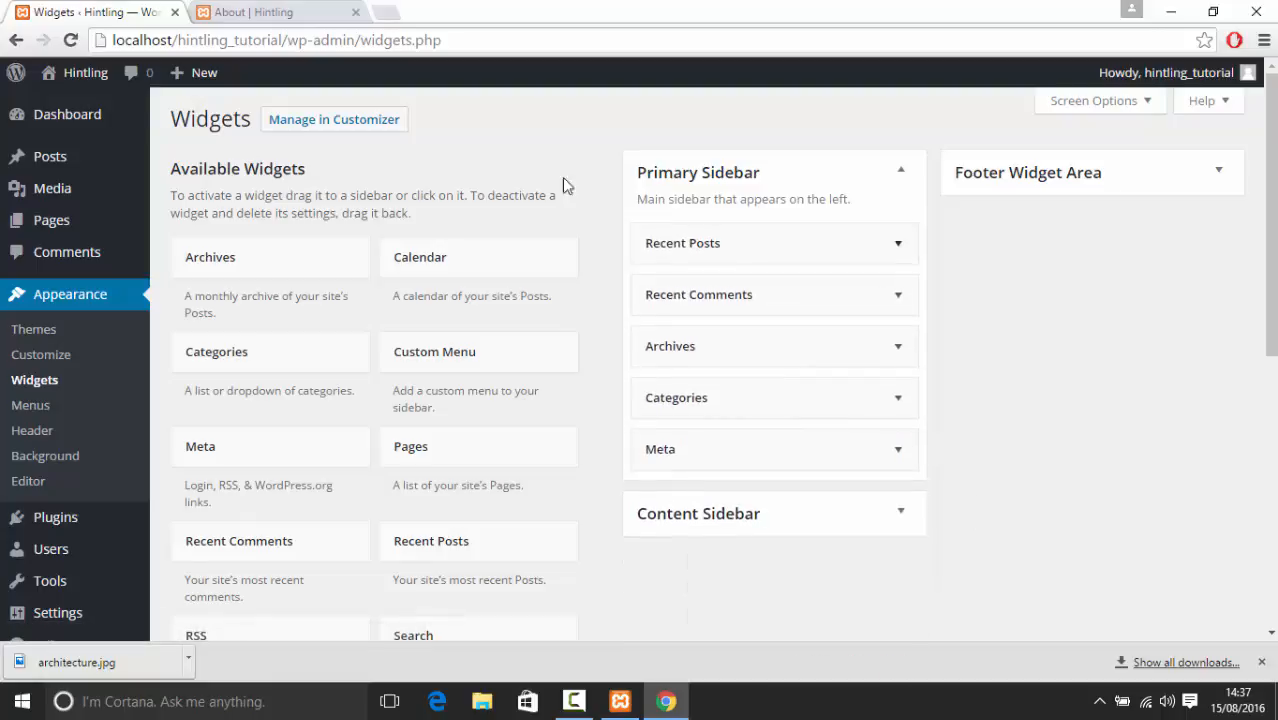
Reload the site's About page to check the sidebar without the search box, and return to the admin
{"action": "scroll", "coordinate": [1115, 236], "scroll_direction": "down", "scroll_amount": 5}
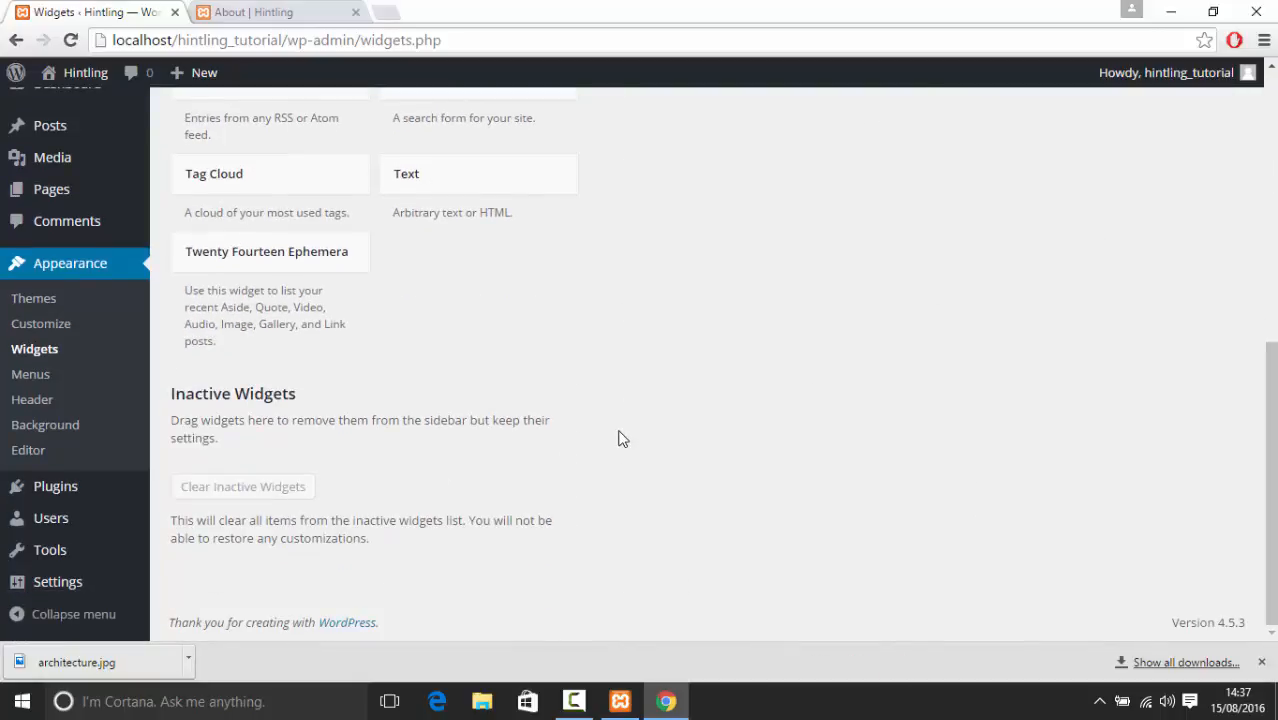
{"action": "scroll", "coordinate": [619, 437], "scroll_direction": "up", "scroll_amount": 5}
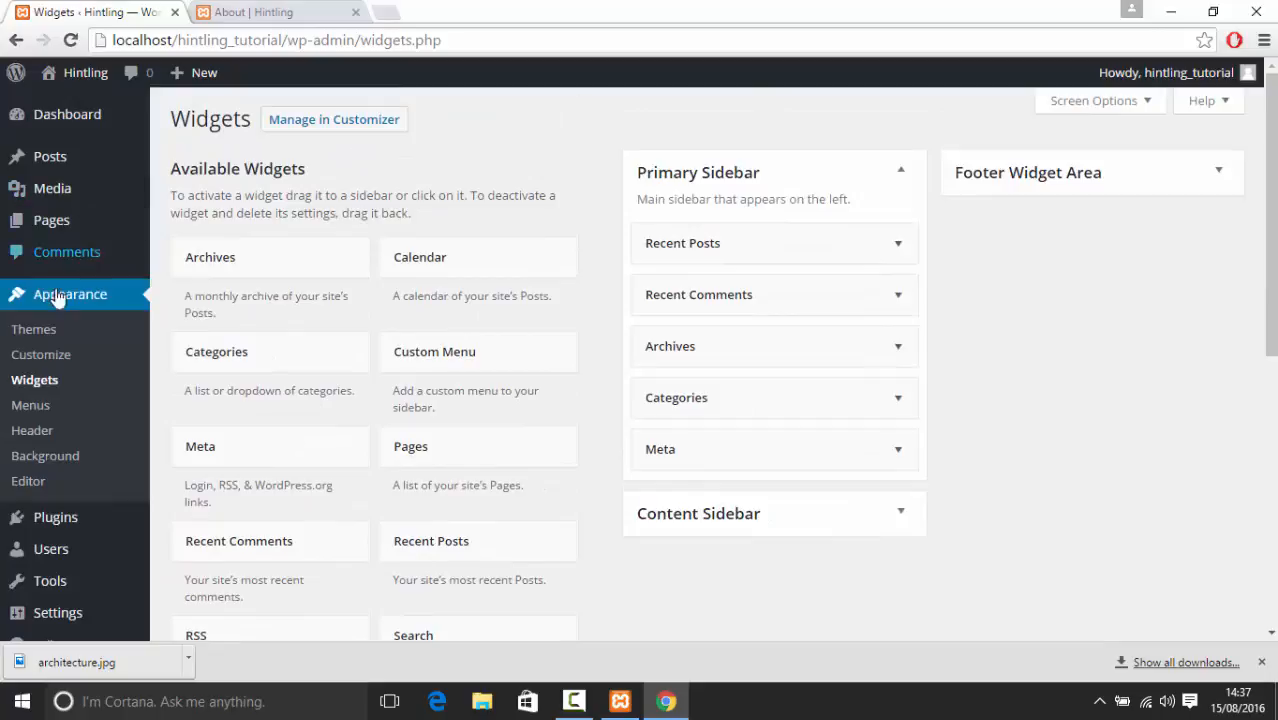
{"action": "left_click", "coordinate": [38, 330]}
{"action": "left_click", "coordinate": [196, 14]}
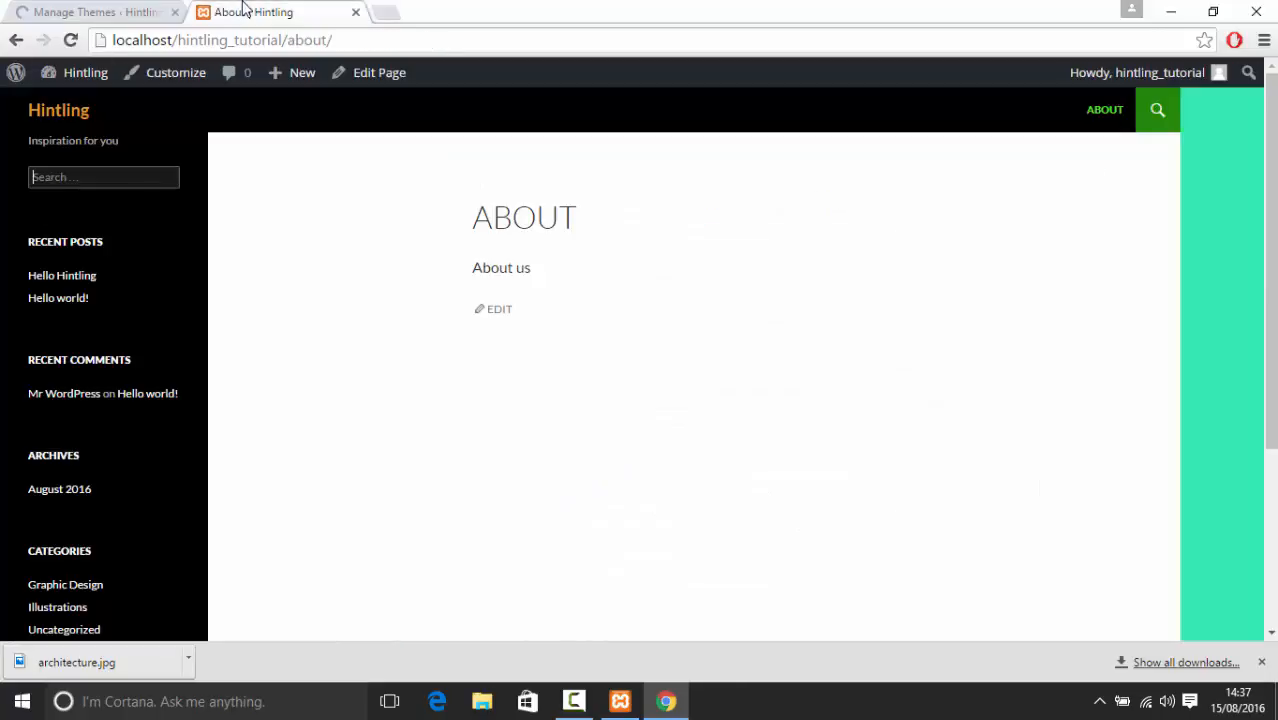
{"action": "left_click", "coordinate": [70, 41]}
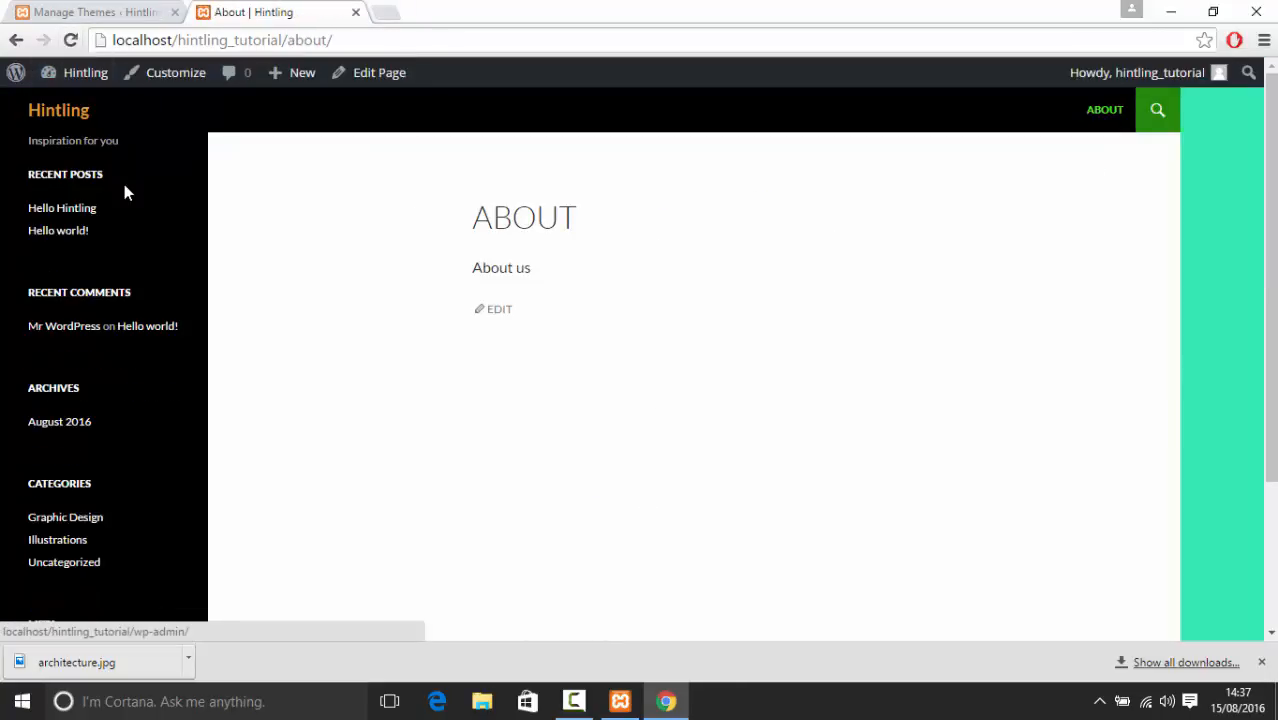
{"action": "left_click", "coordinate": [94, 12]}
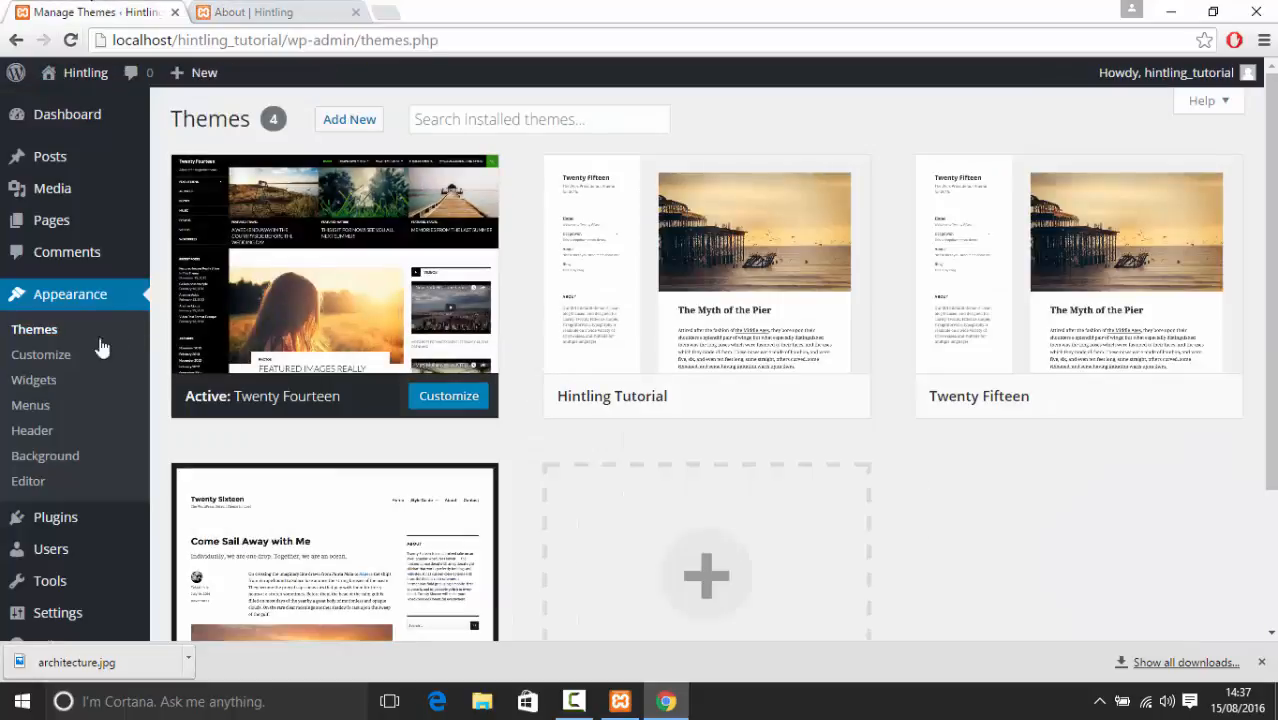
Open the Widgets page and remove the RSS widget from the Primary Sidebar
{"action": "left_click", "coordinate": [54, 386]}
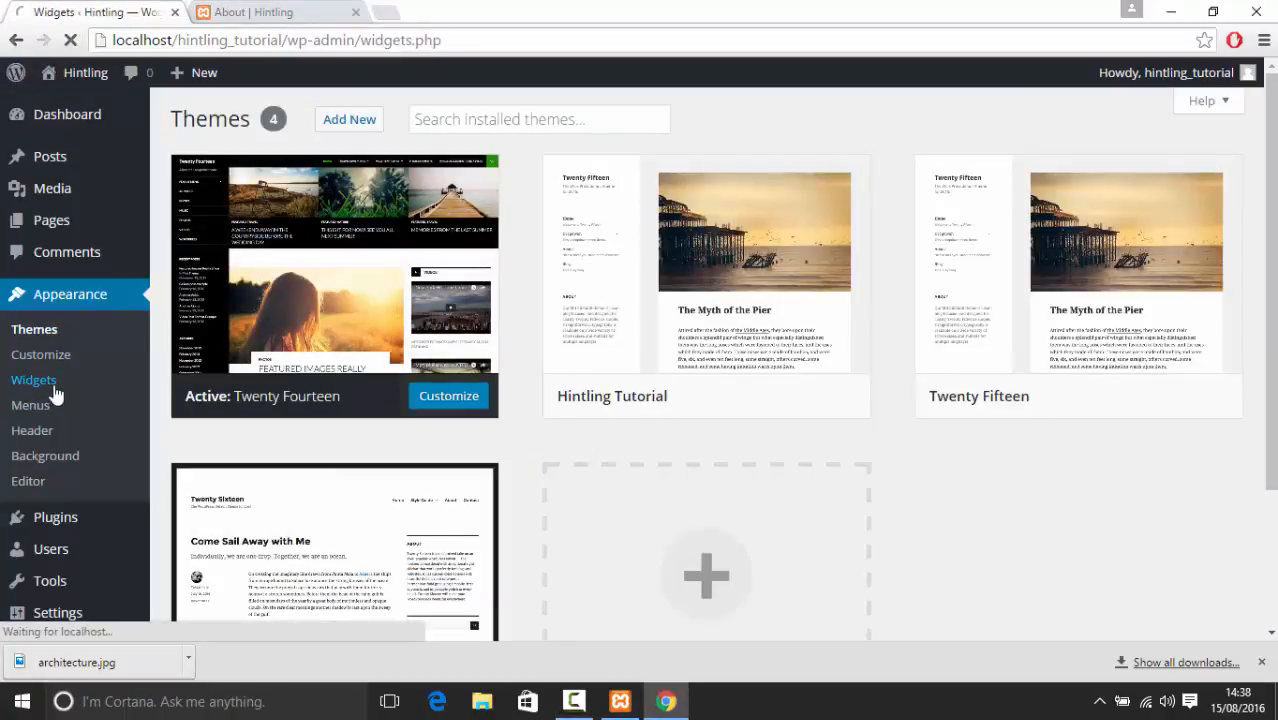
{"action": "scroll", "coordinate": [371, 348], "scroll_direction": "down", "scroll_amount": 3}
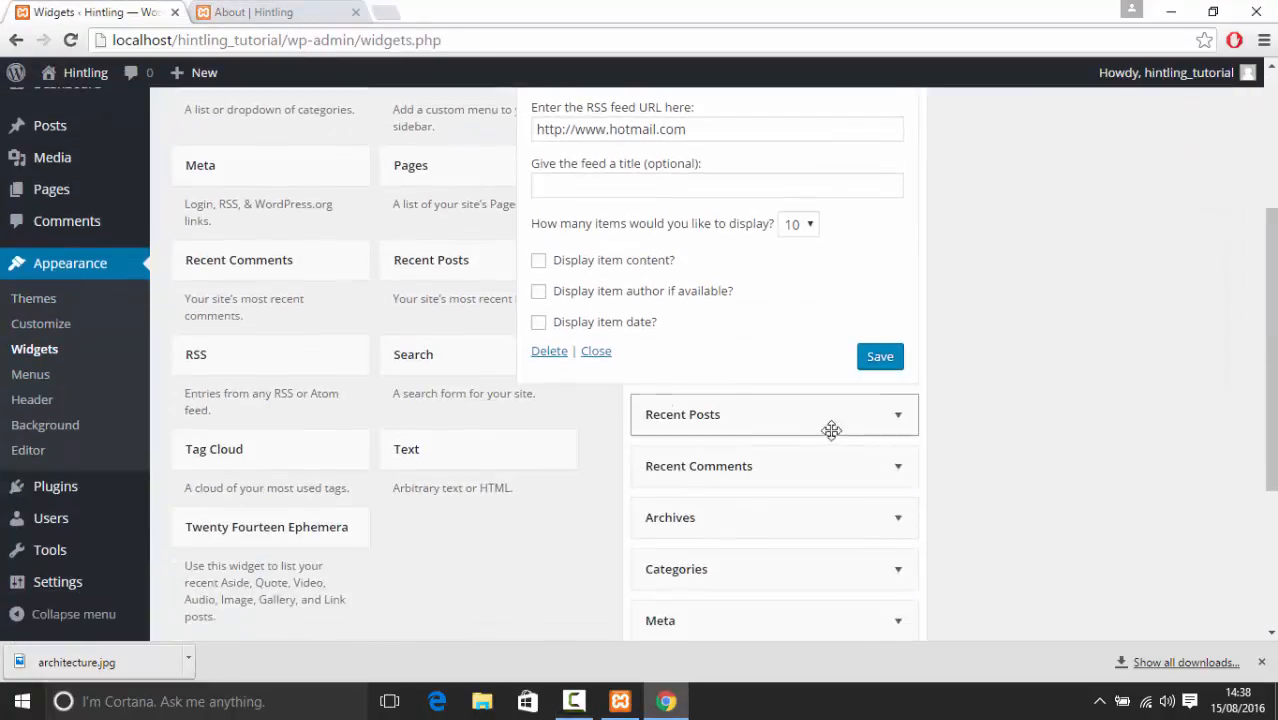
{"action": "scroll", "coordinate": [876, 302], "scroll_direction": "up", "scroll_amount": 3}
{"action": "left_click", "coordinate": [898, 247]}
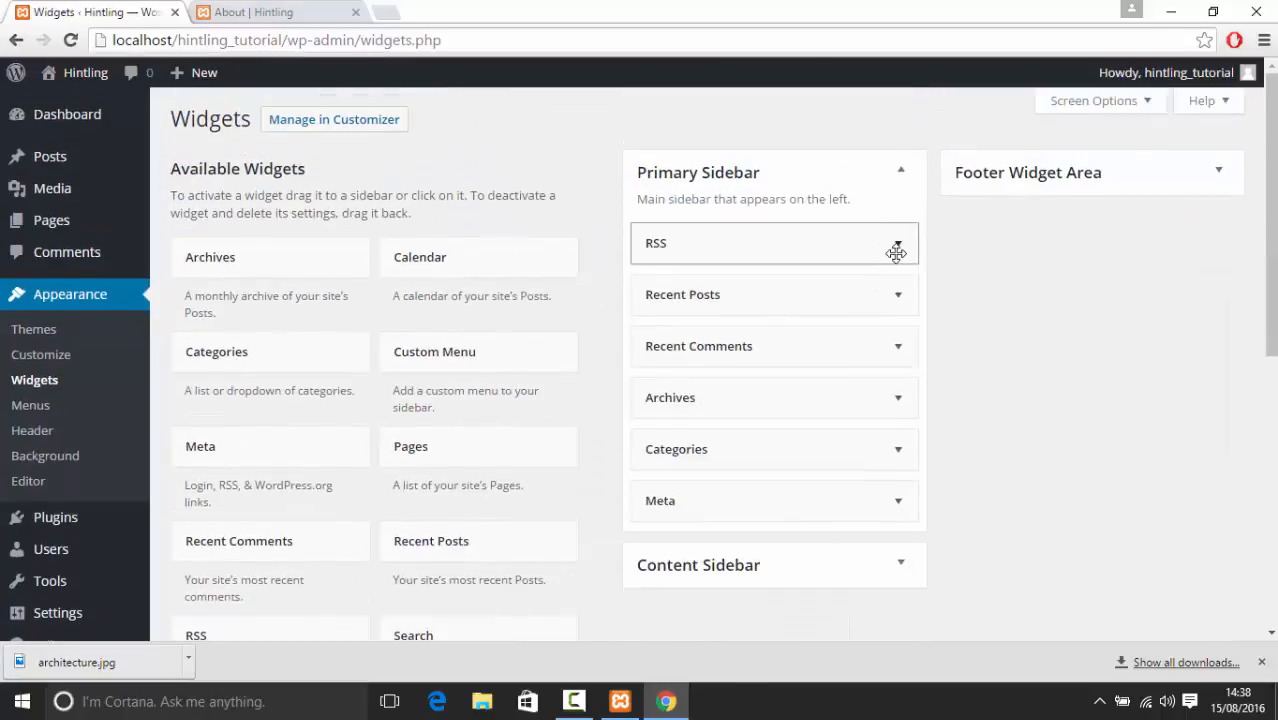
{"action": "left_click_drag", "start_coordinate": [790, 245], "coordinate": [410, 300]}
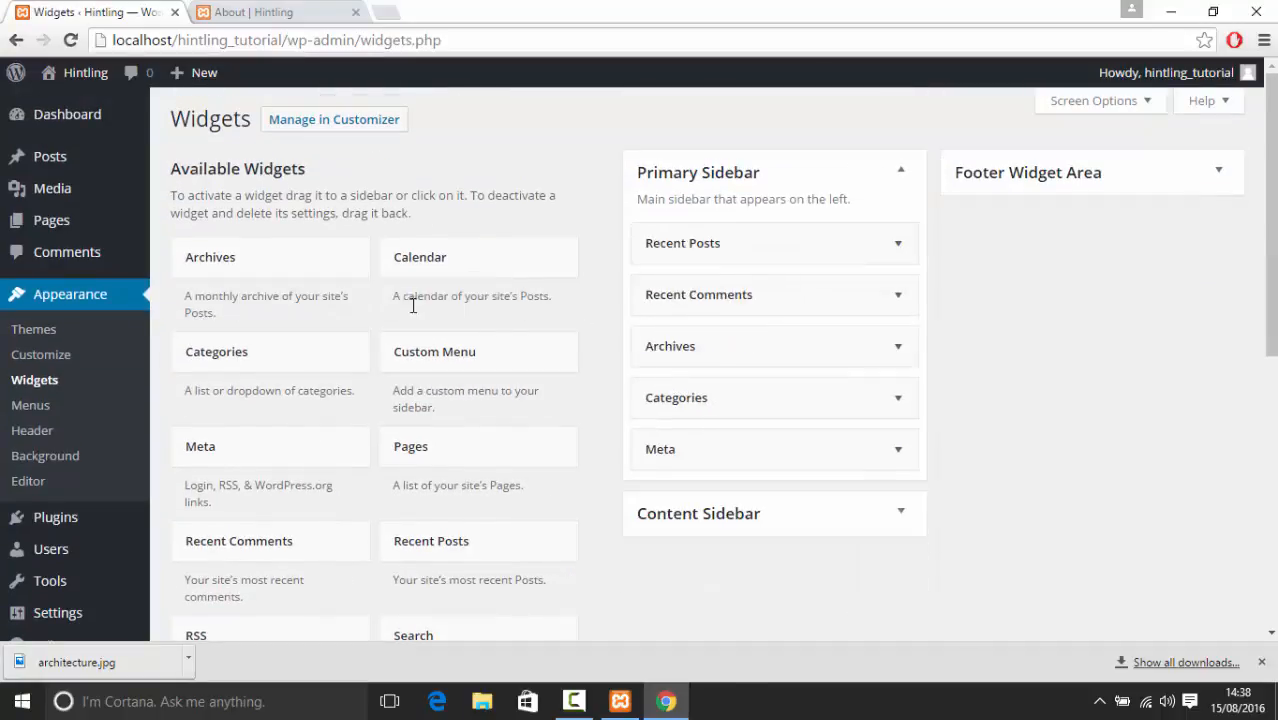
Add the Tag Cloud widget to the Primary Sidebar and place it above Recent Posts
{"action": "scroll", "coordinate": [268, 345], "scroll_direction": "down", "scroll_amount": 2}
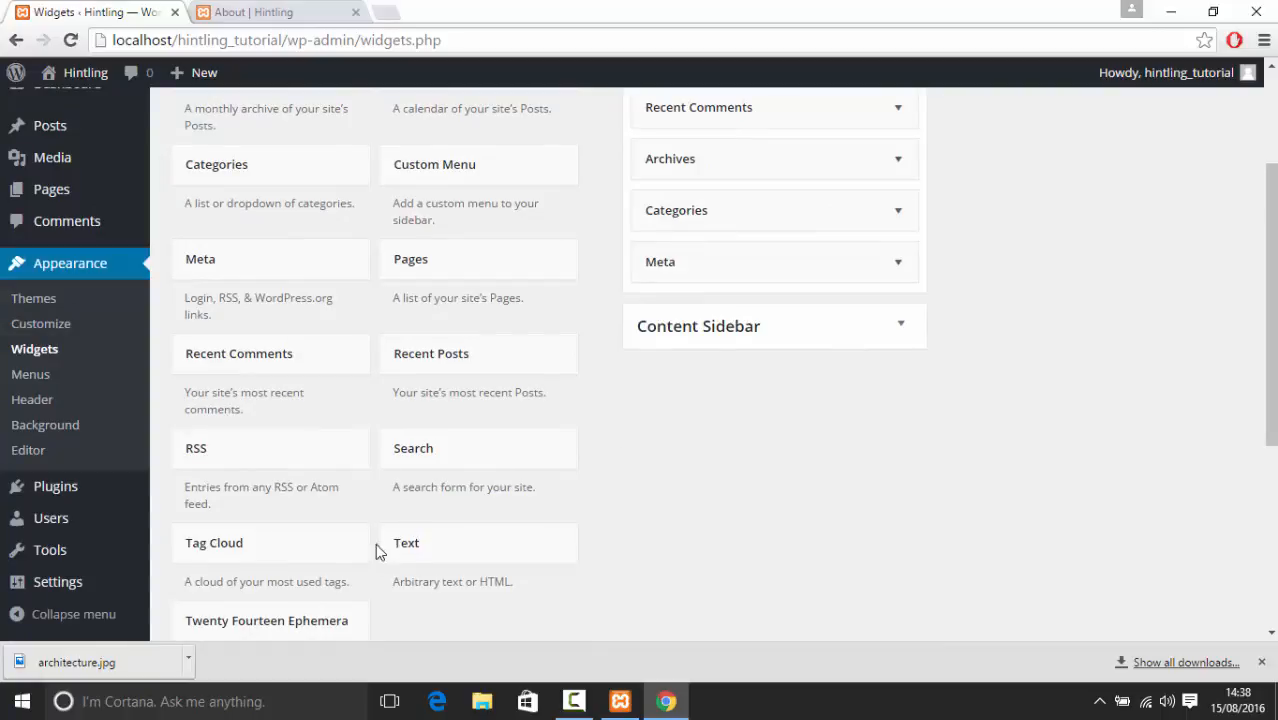
{"action": "left_click_drag", "start_coordinate": [235, 555], "coordinate": [693, 200]}
{"action": "scroll", "coordinate": [753, 375], "scroll_direction": "up", "scroll_amount": 2}
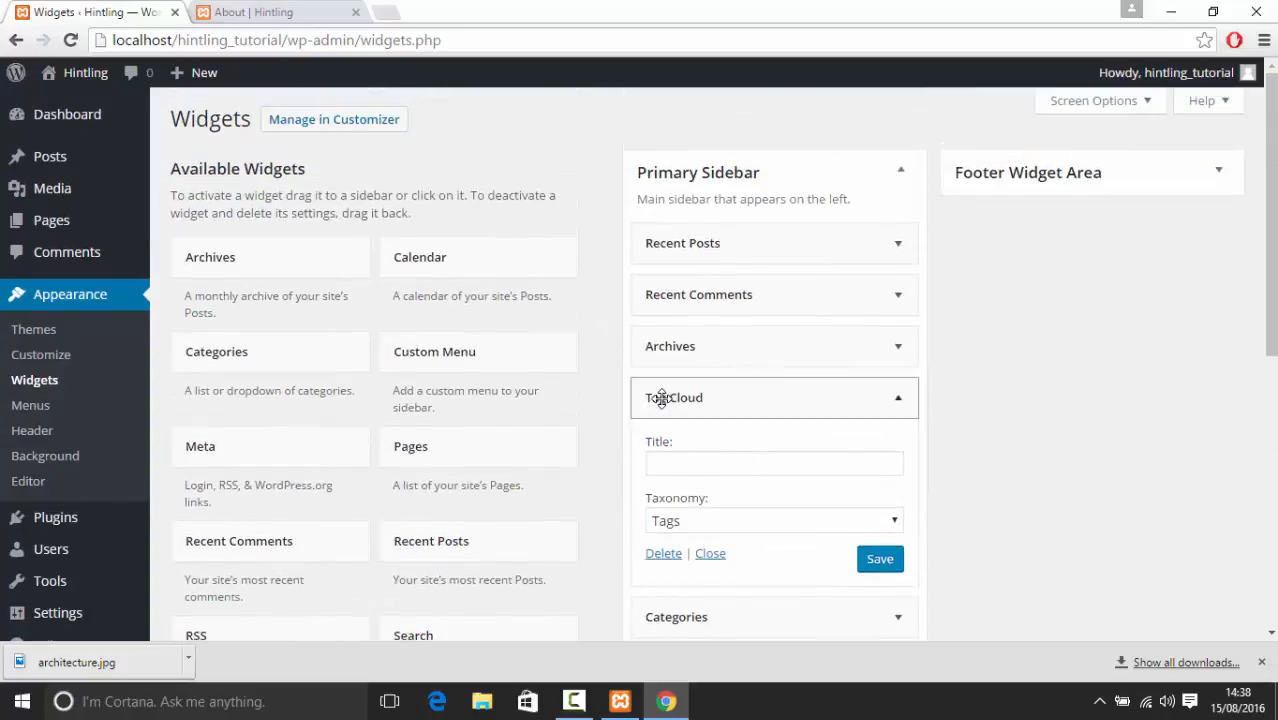
{"action": "left_click_drag", "start_coordinate": [662, 397], "coordinate": [673, 242]}
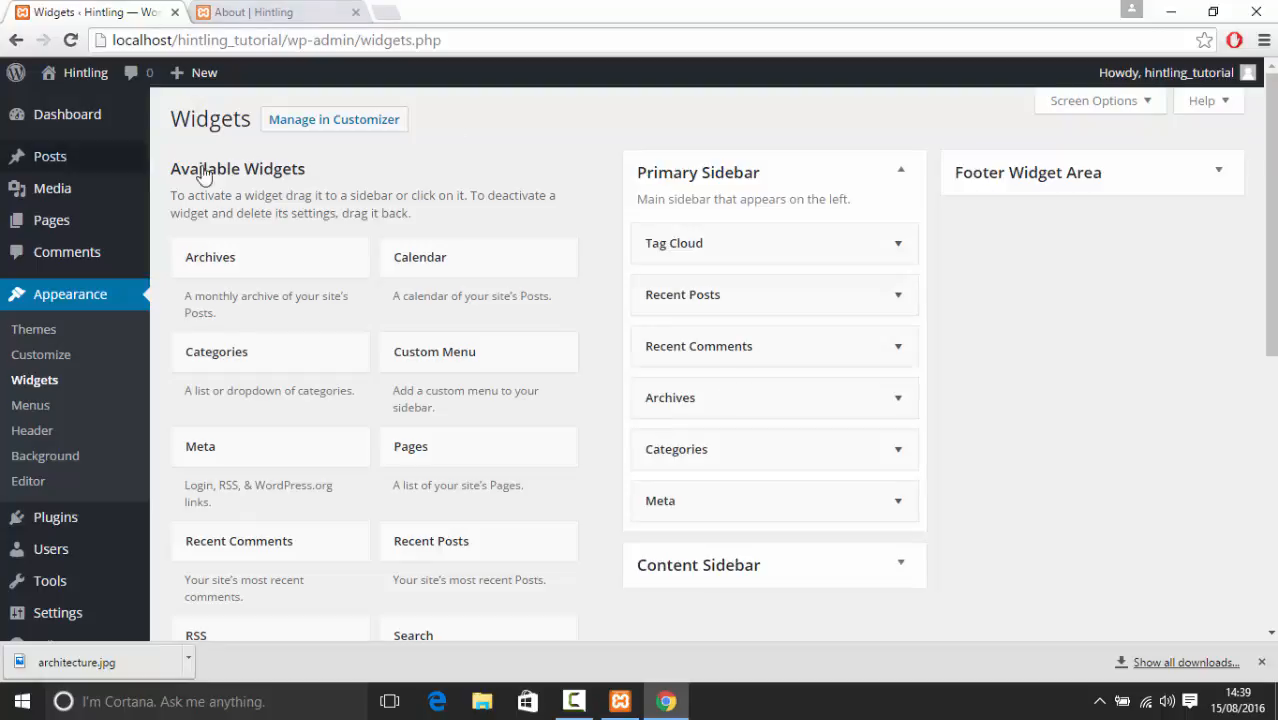
Reload the site's About page to check the tag cloud in the sidebar, and return to the Widgets page
{"action": "scroll", "coordinate": [797, 348], "scroll_direction": "down", "scroll_amount": 3}
{"action": "scroll", "coordinate": [266, 470], "scroll_direction": "down", "scroll_amount": 1}
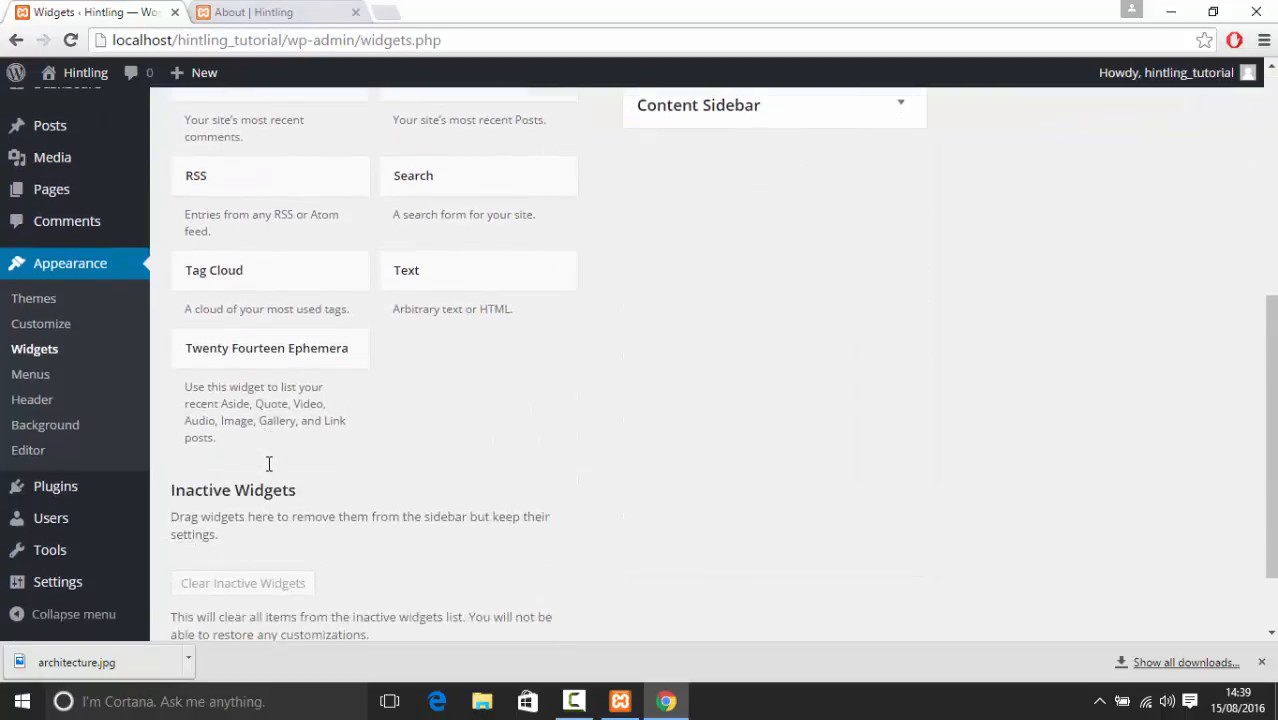
{"action": "scroll", "coordinate": [762, 599], "scroll_direction": "up", "scroll_amount": 4}
{"action": "left_click", "coordinate": [205, 11]}
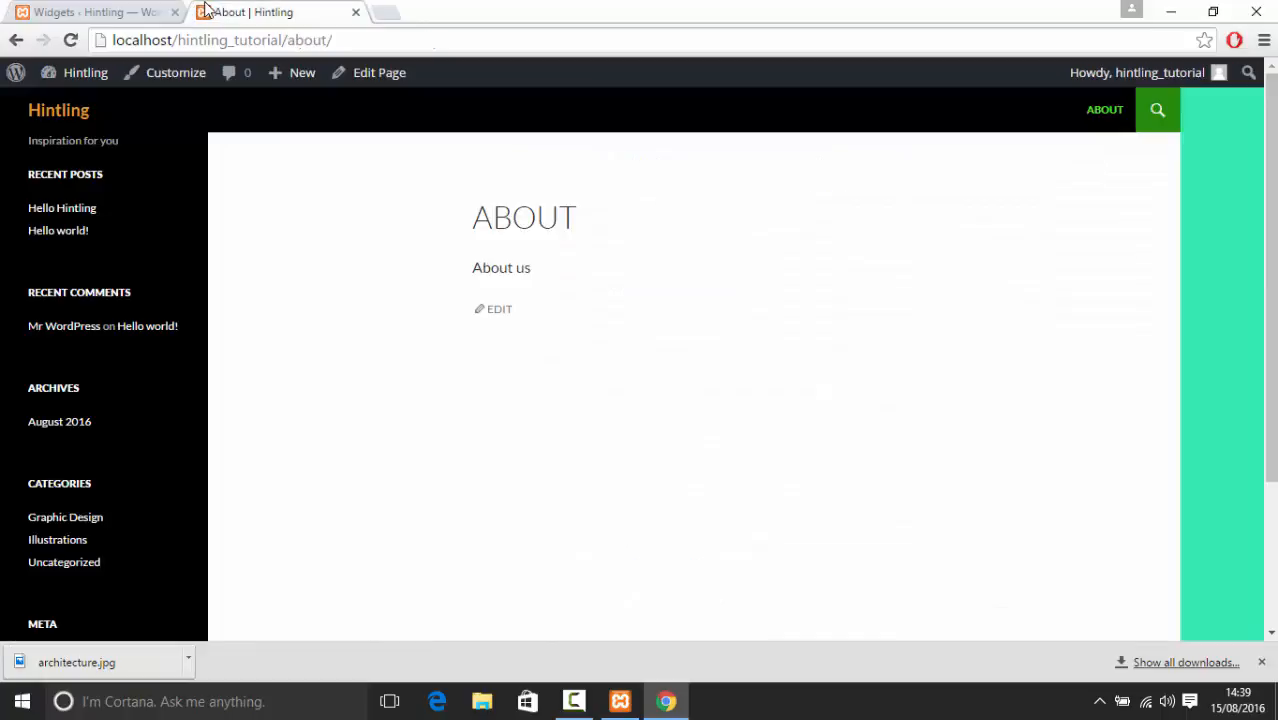
{"action": "left_click", "coordinate": [70, 40]}
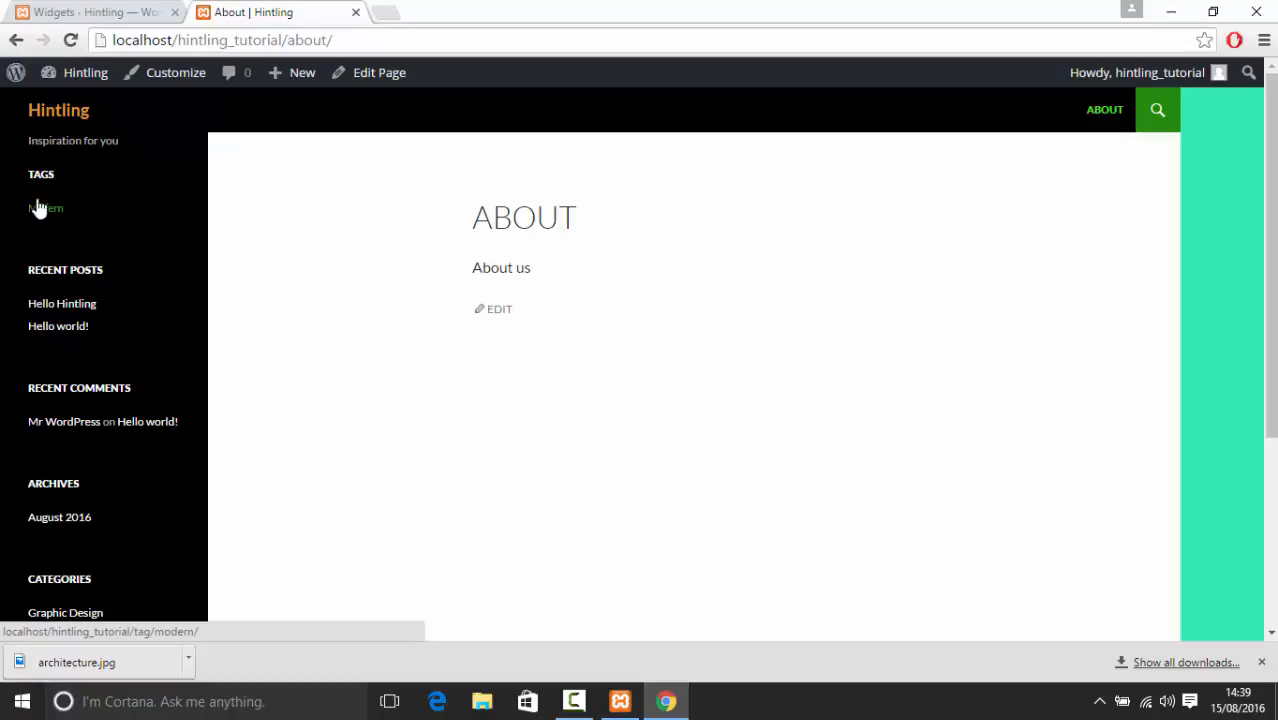
{"action": "left_click", "coordinate": [154, 8]}
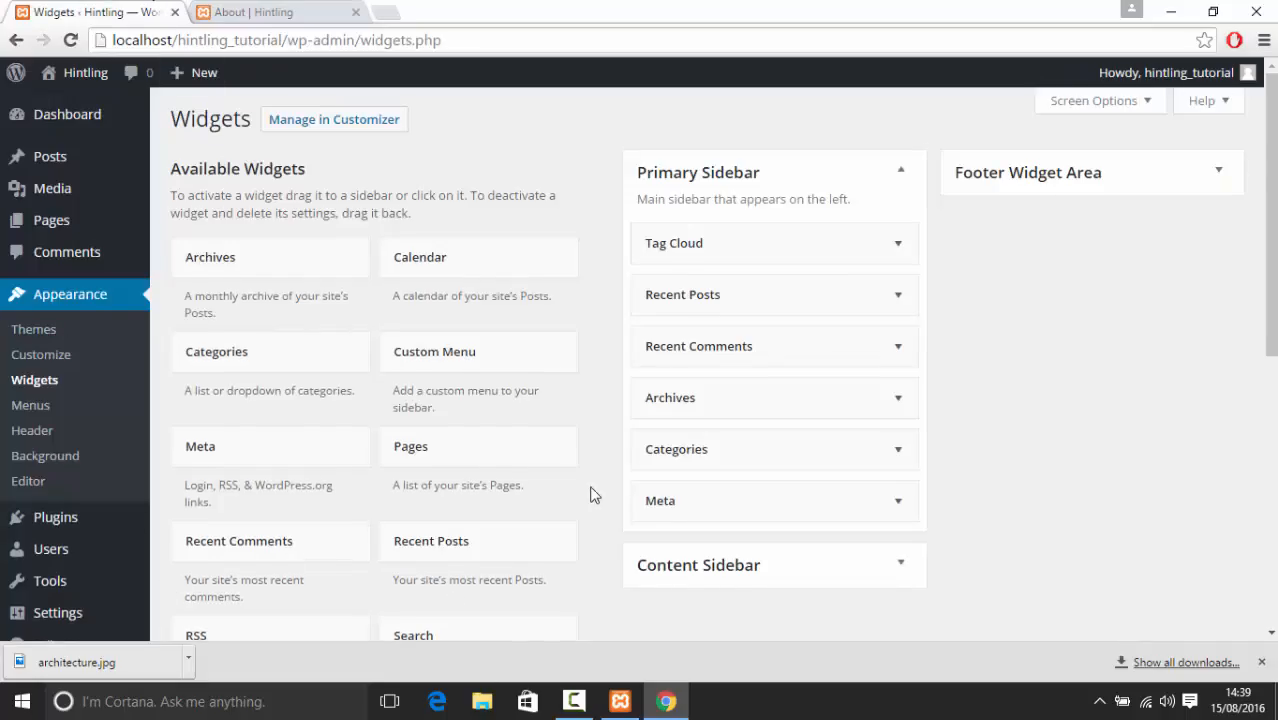
Open the installed plugins list, activate Akismet and Hello Dolly, and read Hello Dolly's description
{"action": "scroll", "coordinate": [590, 491], "scroll_direction": "down", "scroll_amount": 5}
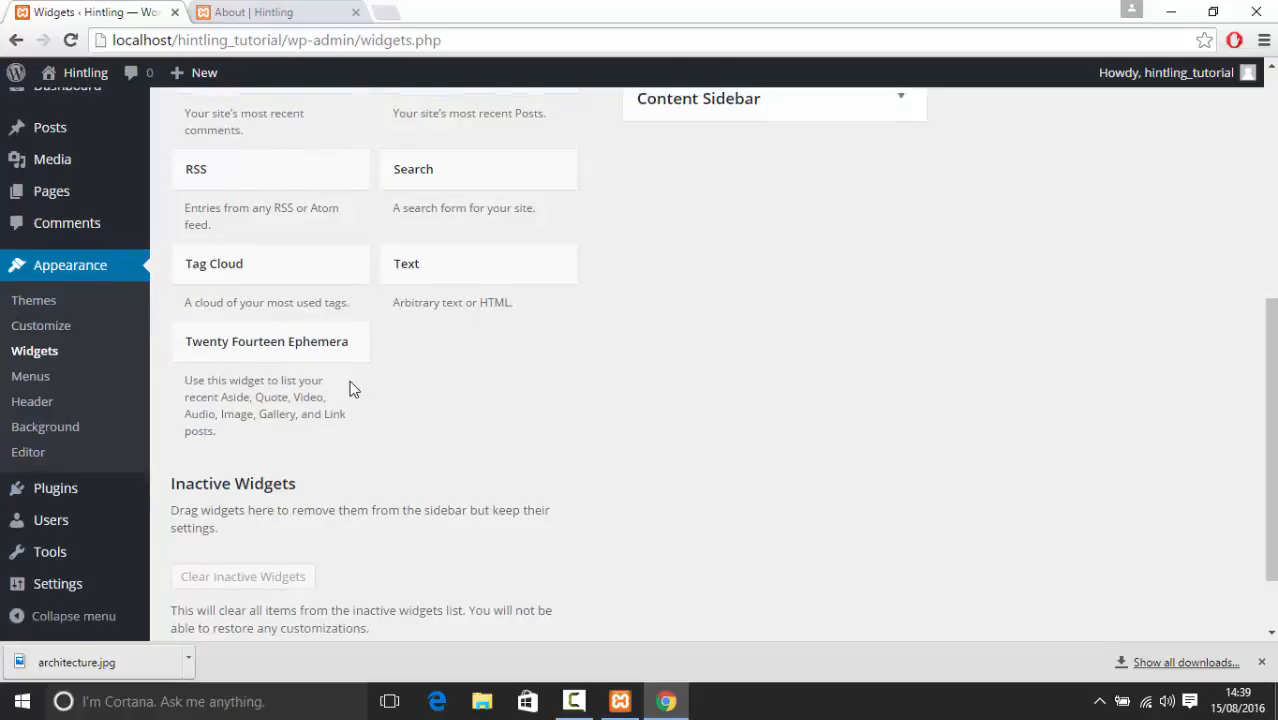
{"action": "scroll", "coordinate": [351, 342], "scroll_direction": "up", "scroll_amount": 3}
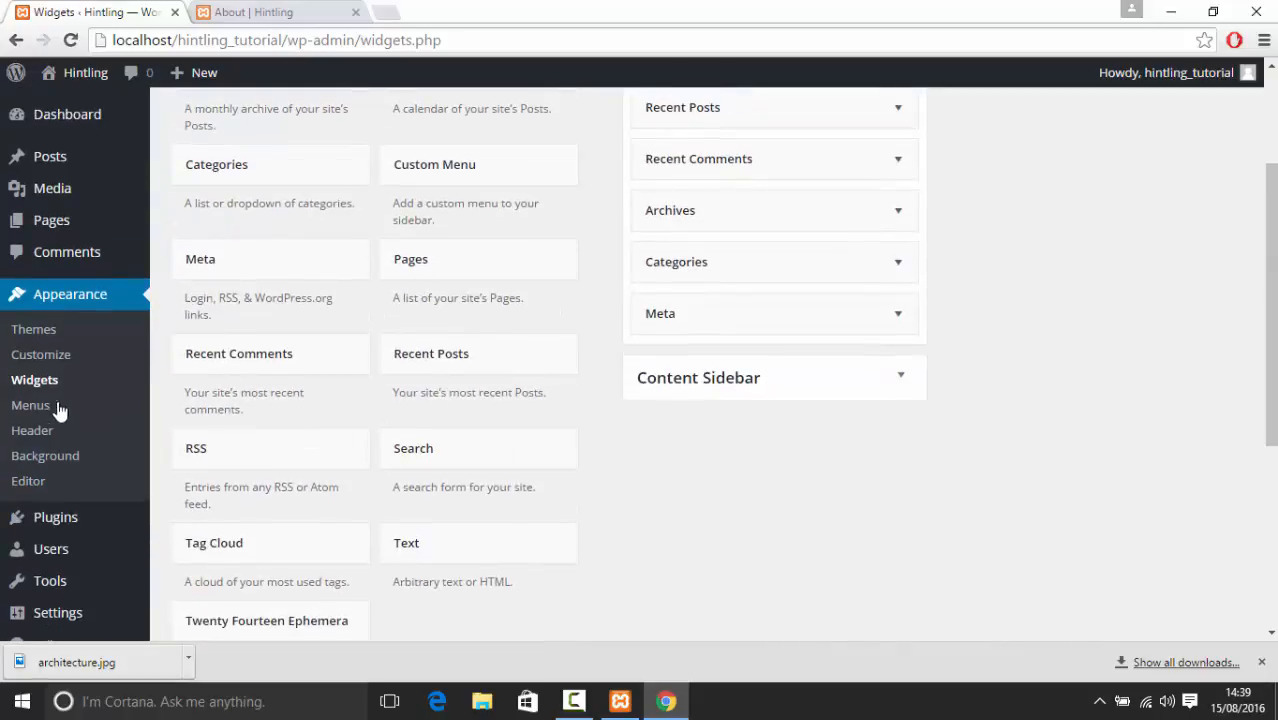
{"action": "scroll", "coordinate": [70, 400], "scroll_direction": "down", "scroll_amount": 2}
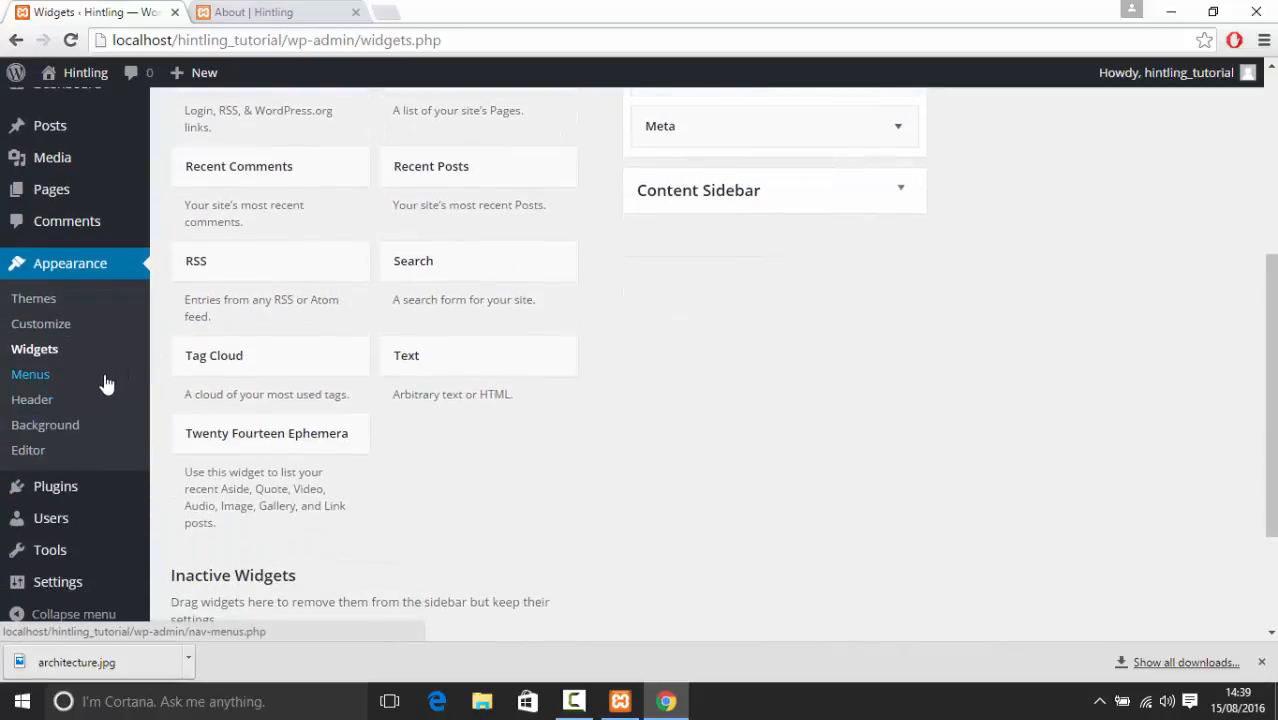
{"action": "left_click", "coordinate": [81, 490]}
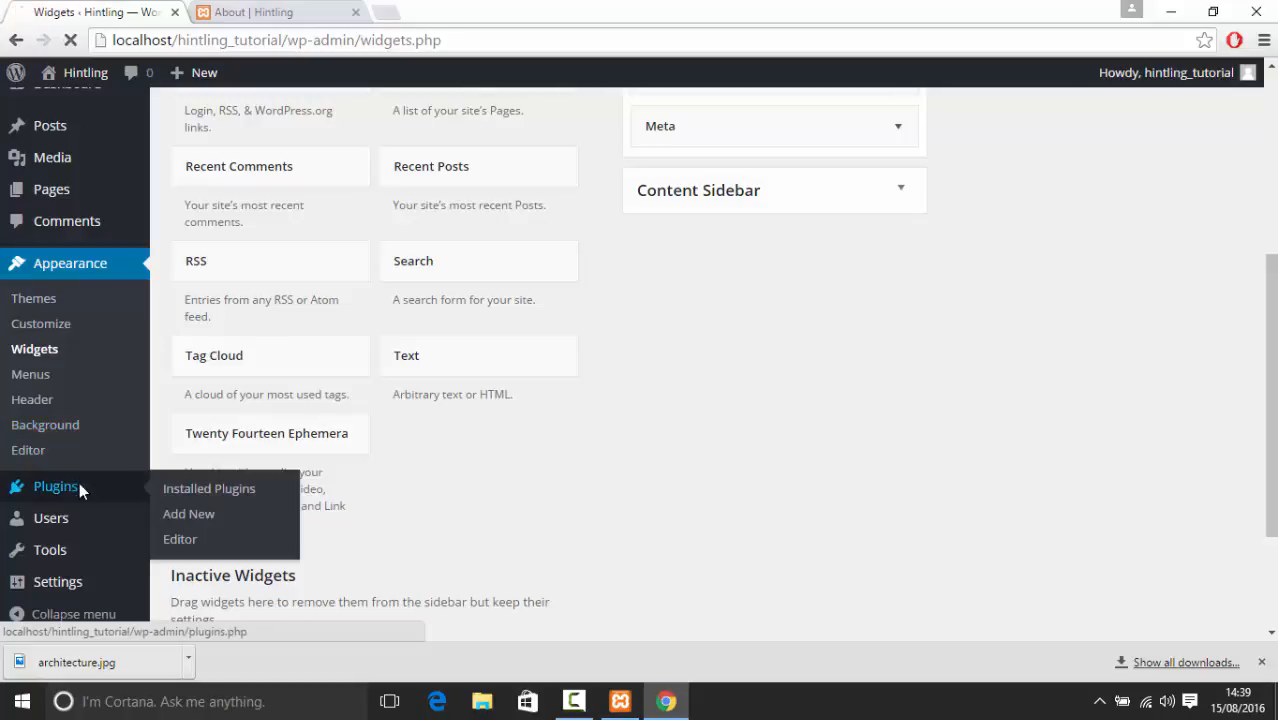
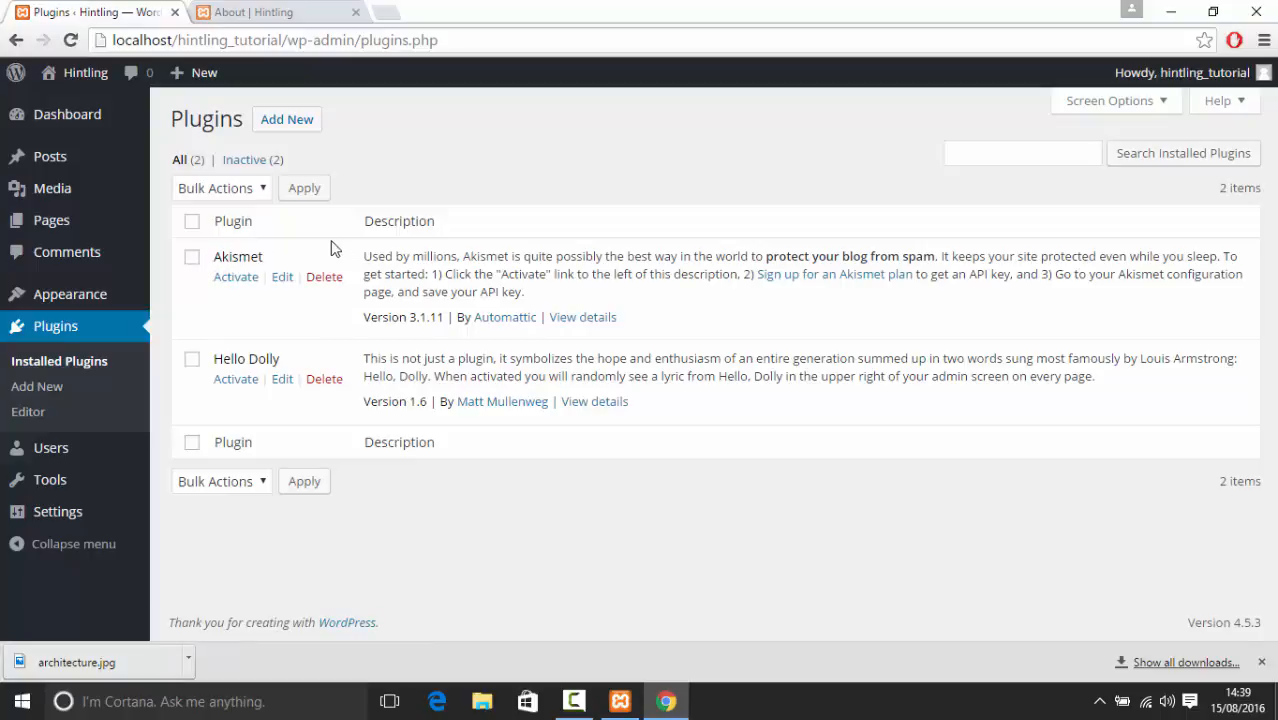
{"action": "left_click", "coordinate": [236, 282]}
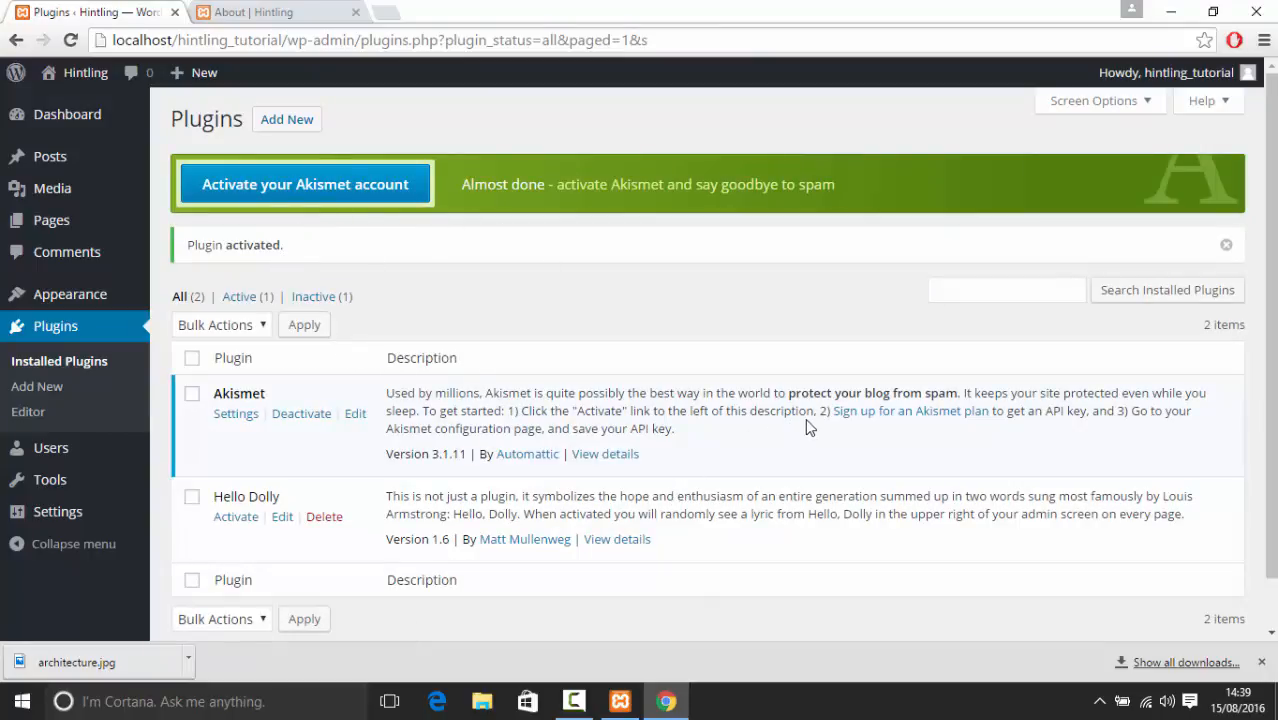
{"action": "left_click", "coordinate": [236, 517]}
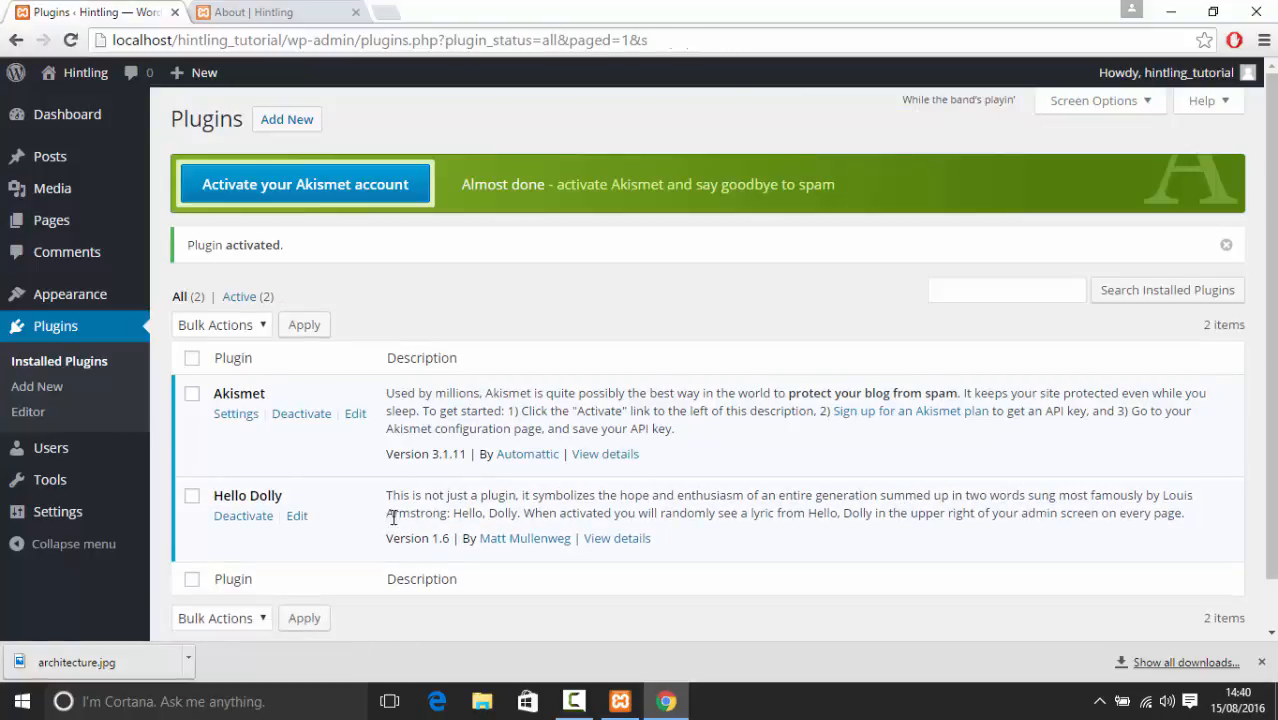
{"action": "left_click_drag", "start_coordinate": [410, 490], "coordinate": [1218, 518]}
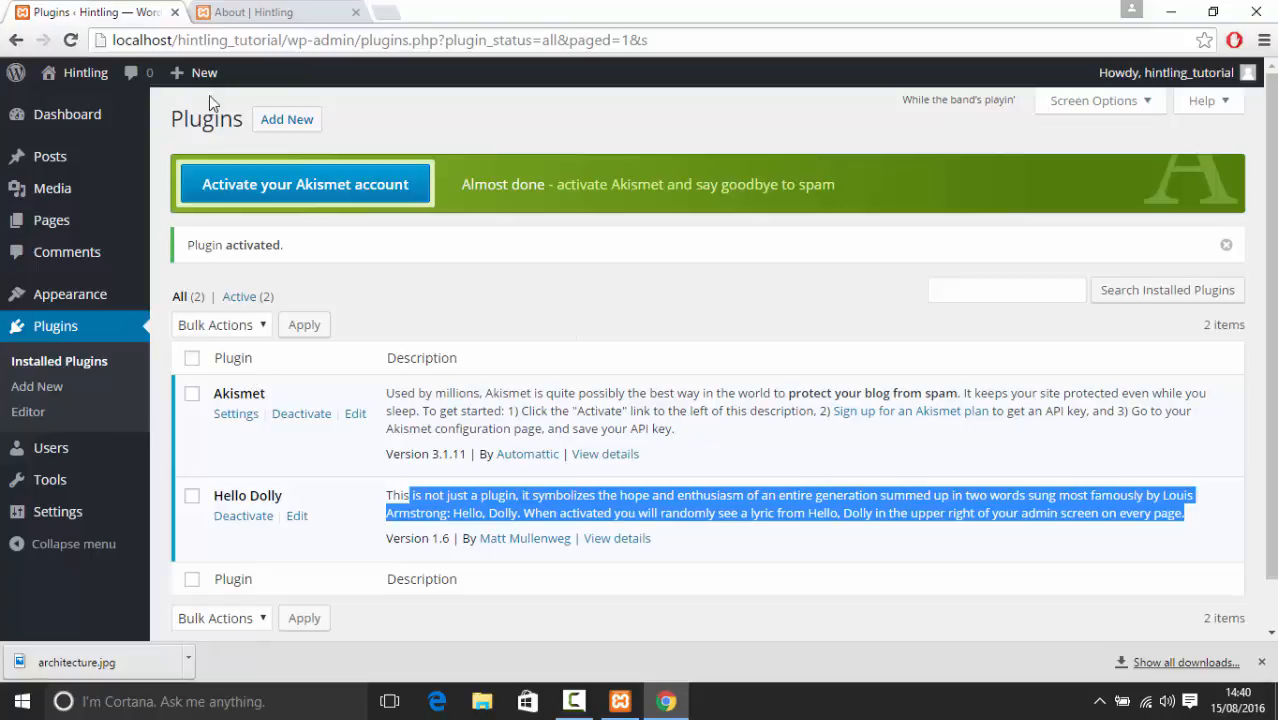
Browse the featured plugins available to add, then install and activate WP Super Cache
{"action": "left_click", "coordinate": [287, 119]}
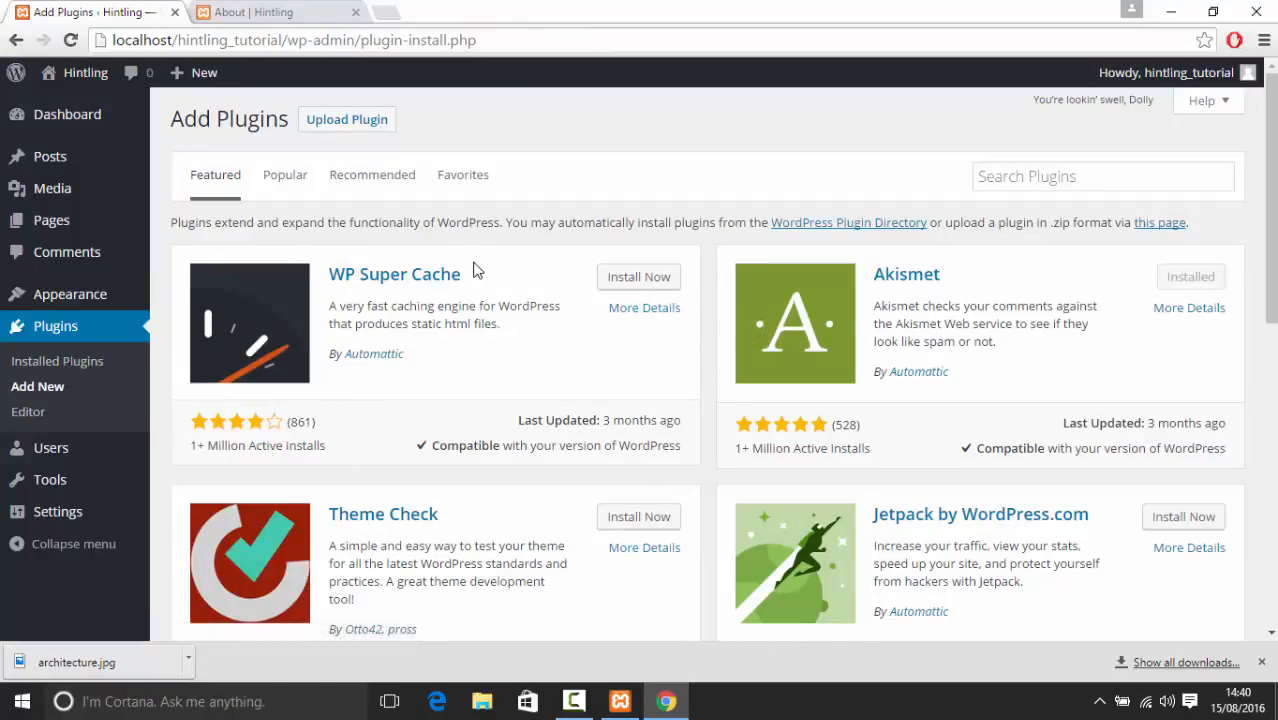
{"action": "left_click_drag", "start_coordinate": [463, 273], "coordinate": [330, 275]}
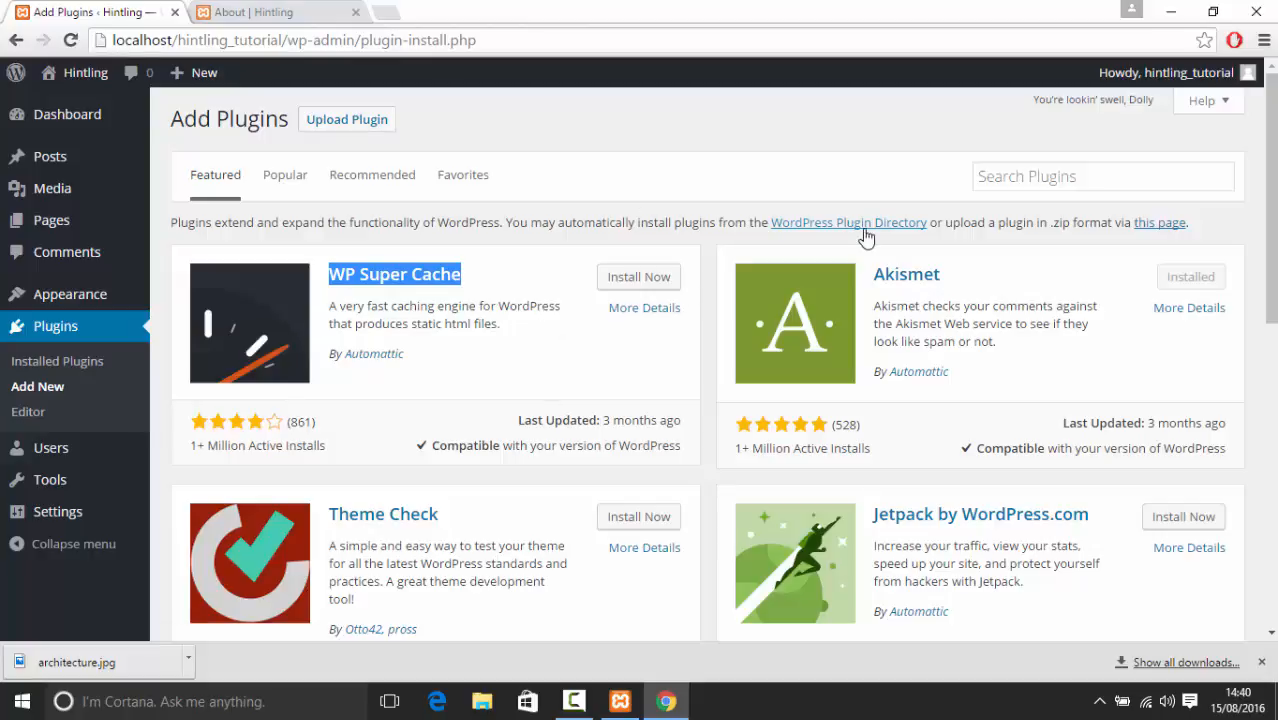
{"action": "scroll", "coordinate": [645, 240], "scroll_direction": "down", "scroll_amount": 3}
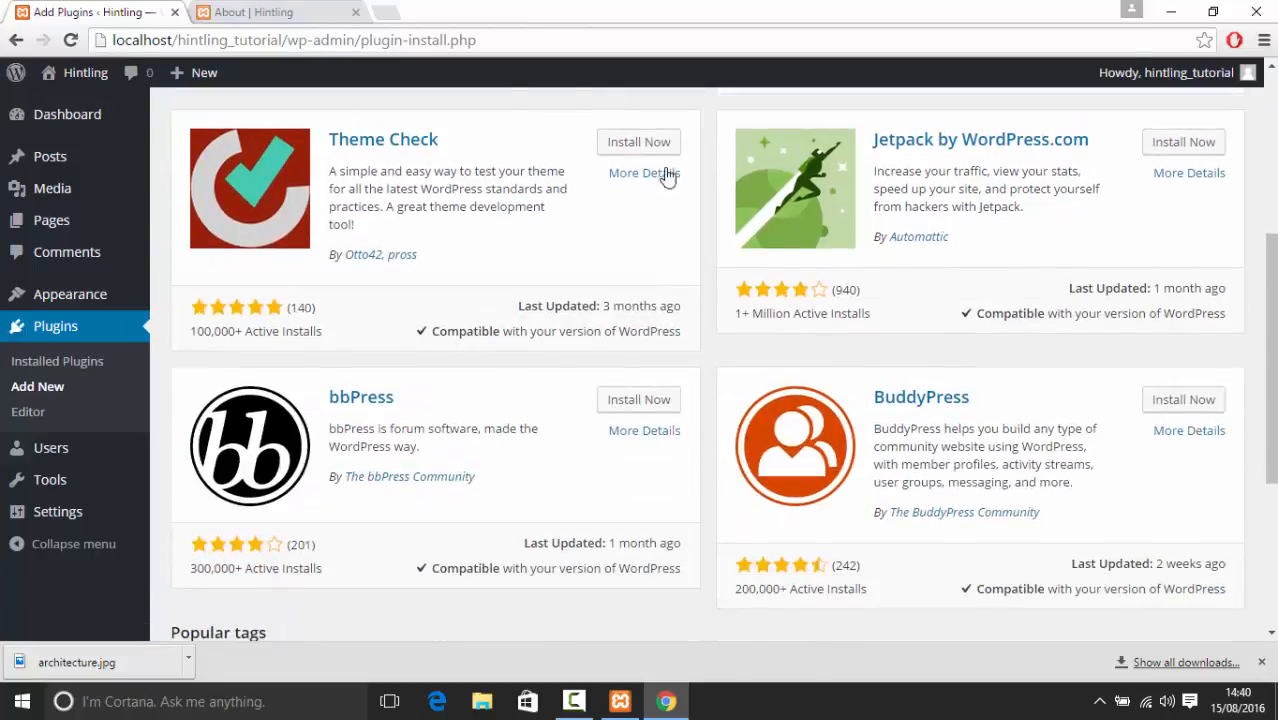
{"action": "scroll", "coordinate": [1010, 449], "scroll_direction": "down", "scroll_amount": 3}
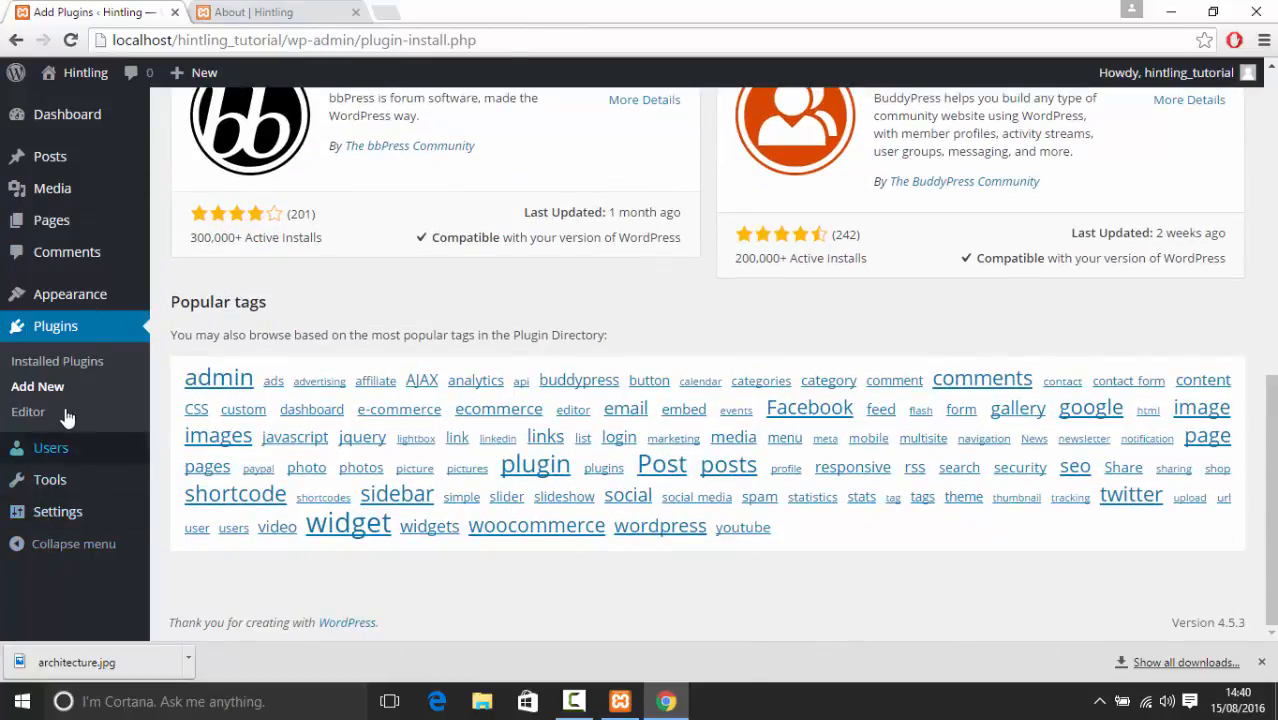
{"action": "scroll", "coordinate": [605, 393], "scroll_direction": "up", "scroll_amount": 4}
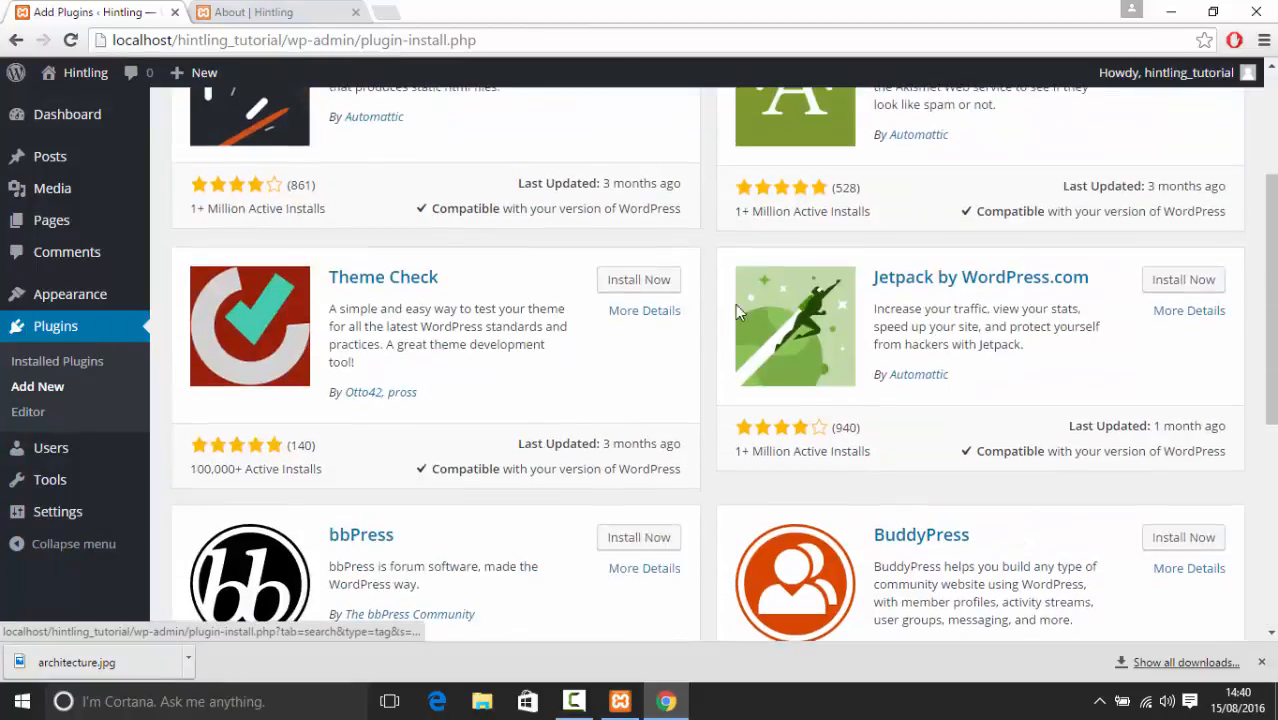
{"action": "scroll", "coordinate": [556, 351], "scroll_direction": "up", "scroll_amount": 2}
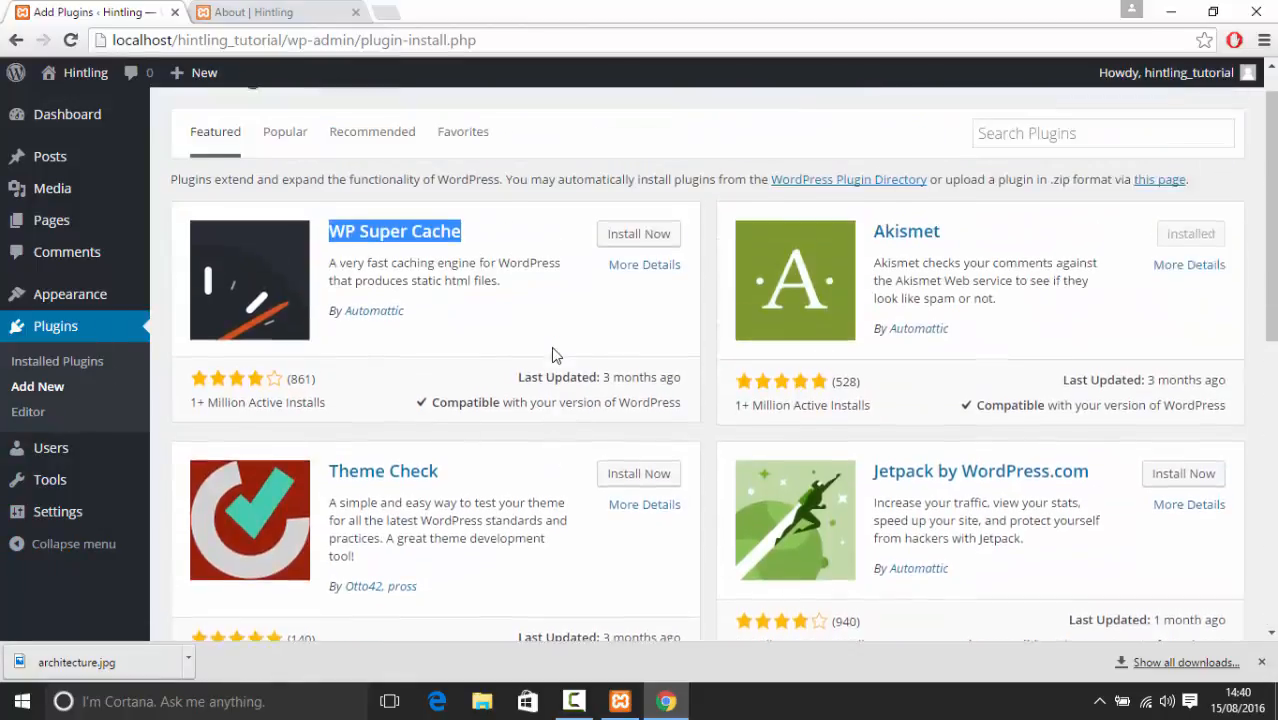
{"action": "left_click", "coordinate": [668, 289]}
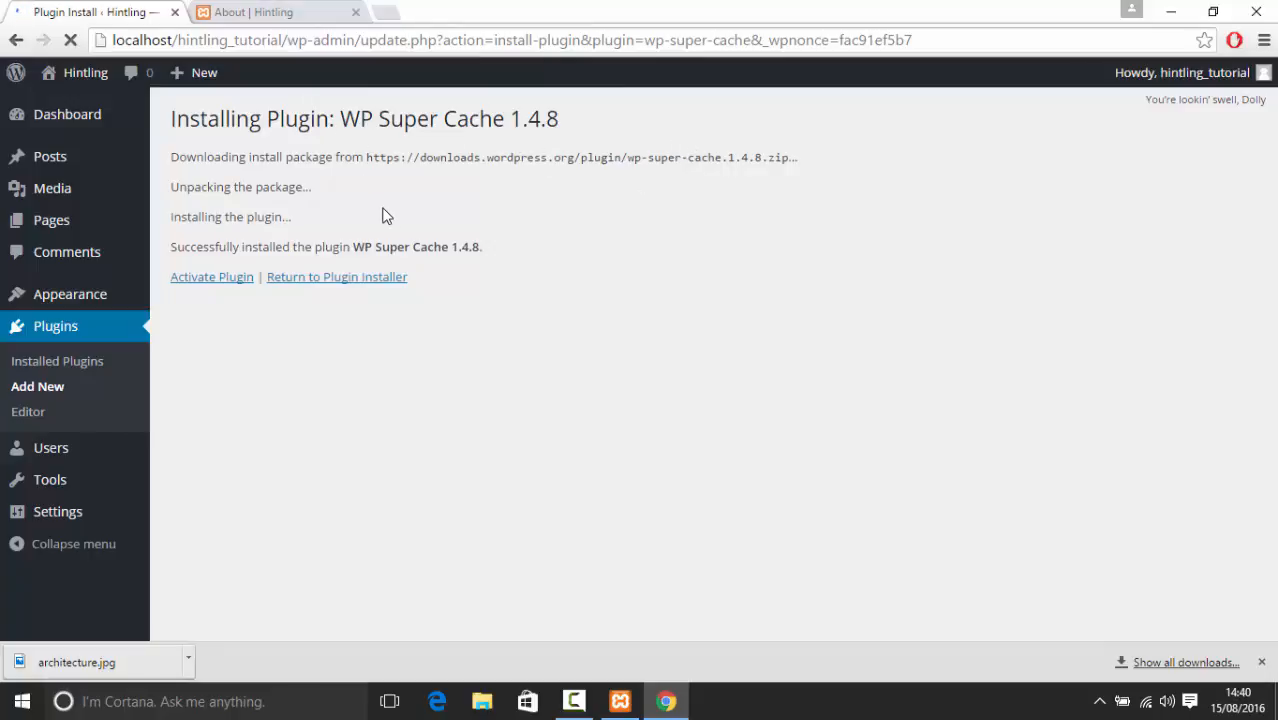
{"action": "left_click", "coordinate": [243, 288]}
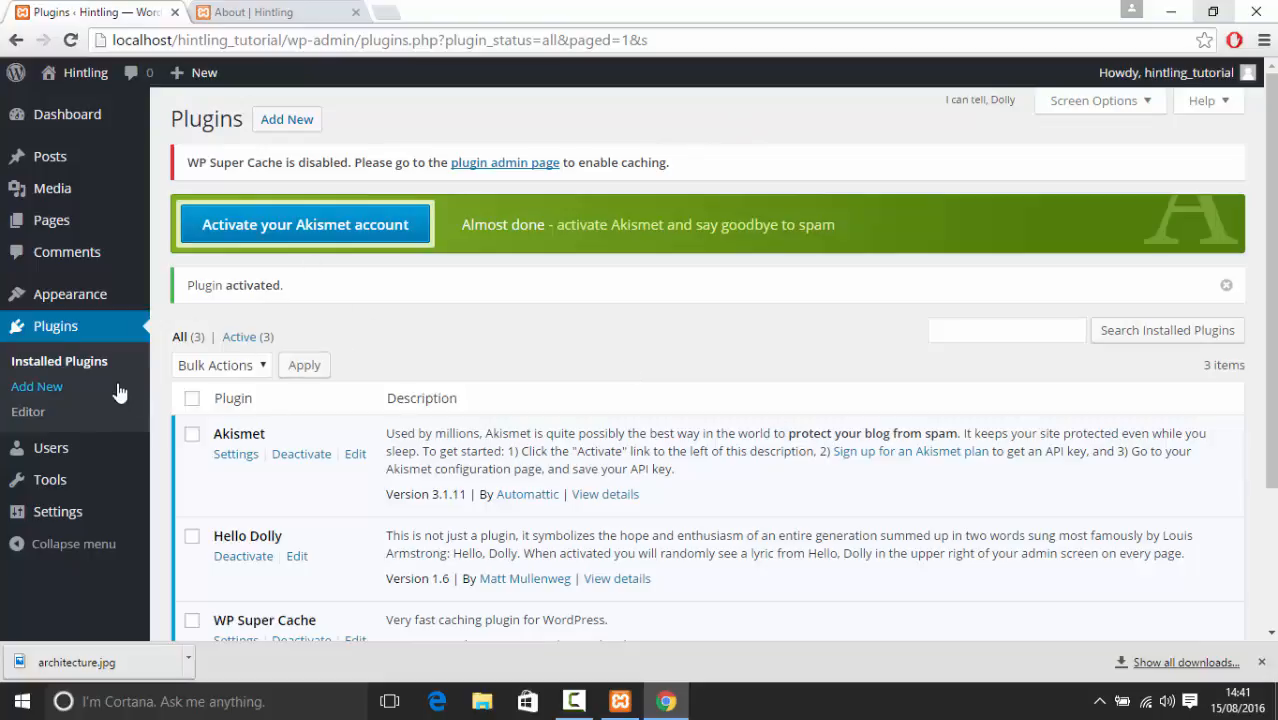
Open the WP Super Cache settings, select Caching On without updating the status, and review the remaining options
{"action": "mouse_move", "coordinate": [133, 505]}
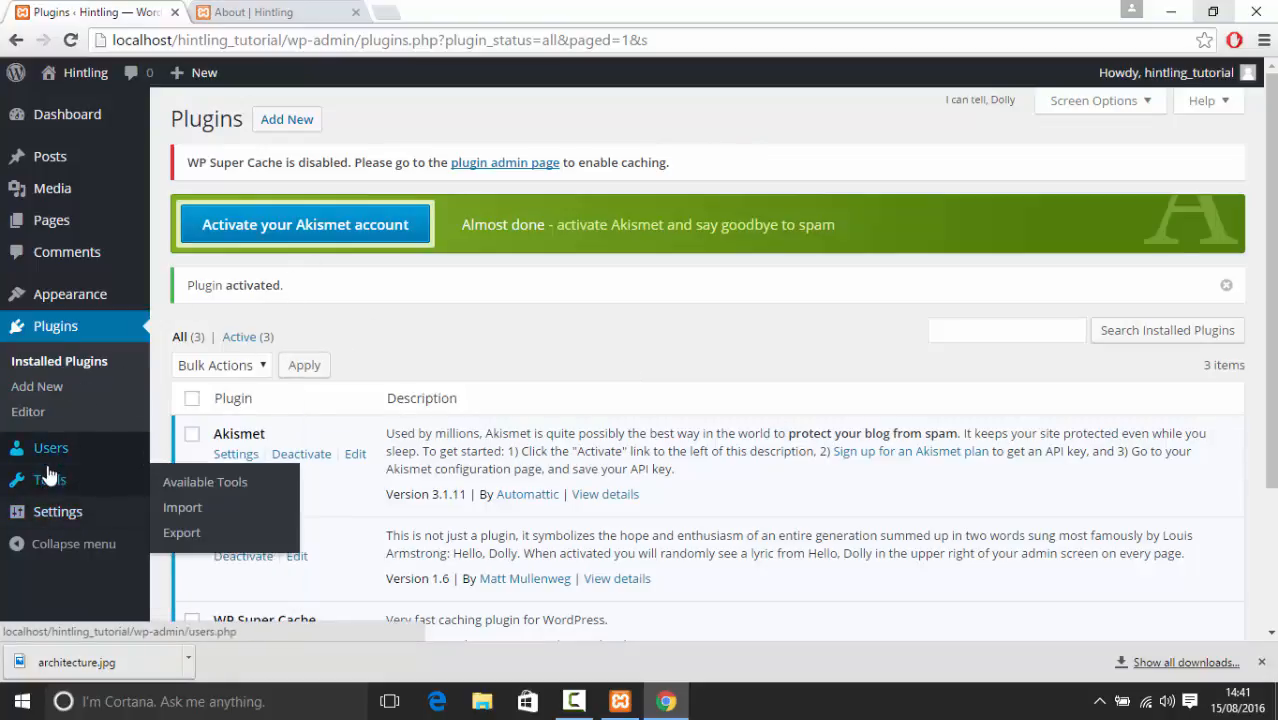
{"action": "mouse_move", "coordinate": [54, 522]}
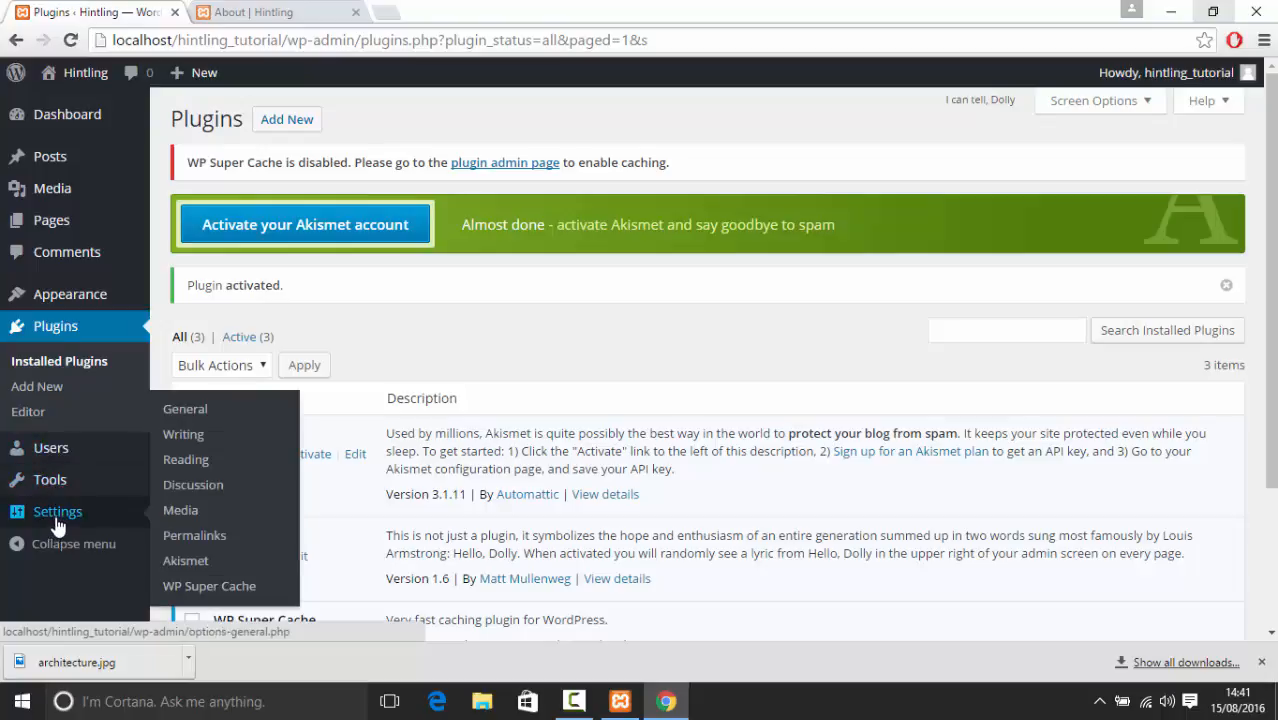
{"action": "left_click", "coordinate": [245, 587]}
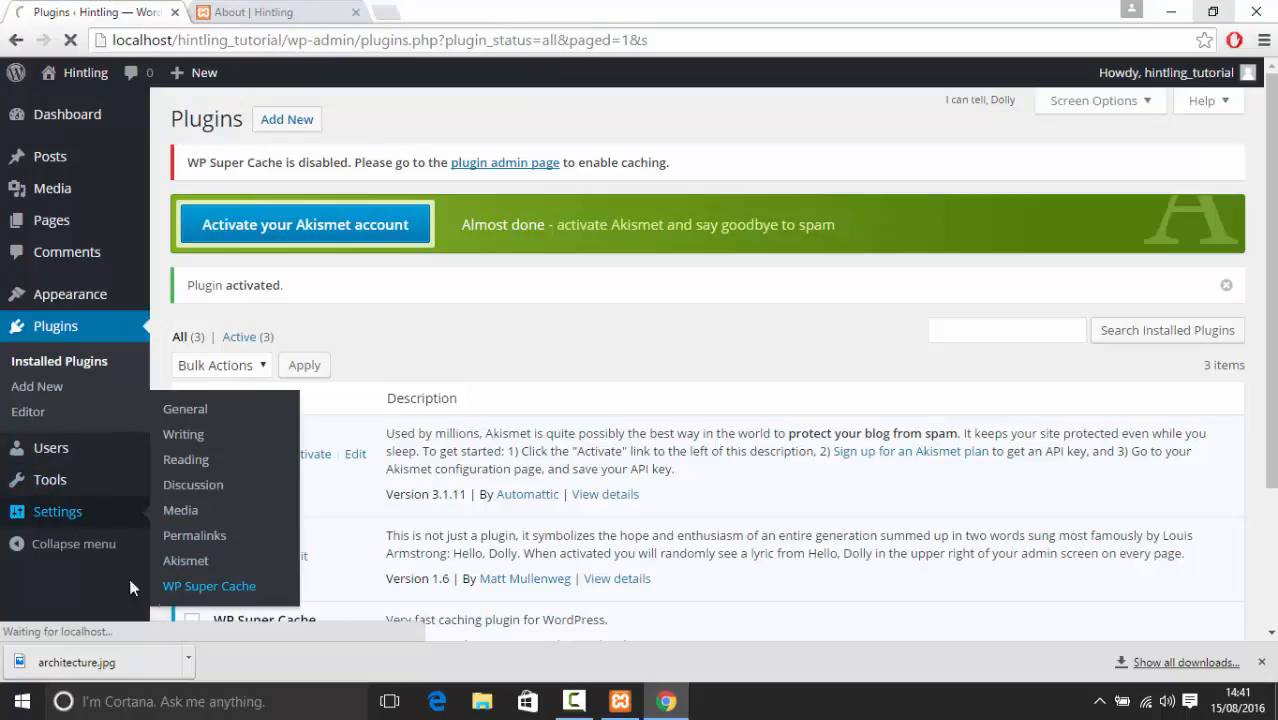
{"action": "scroll", "coordinate": [250, 280], "scroll_direction": "down", "scroll_amount": 4}
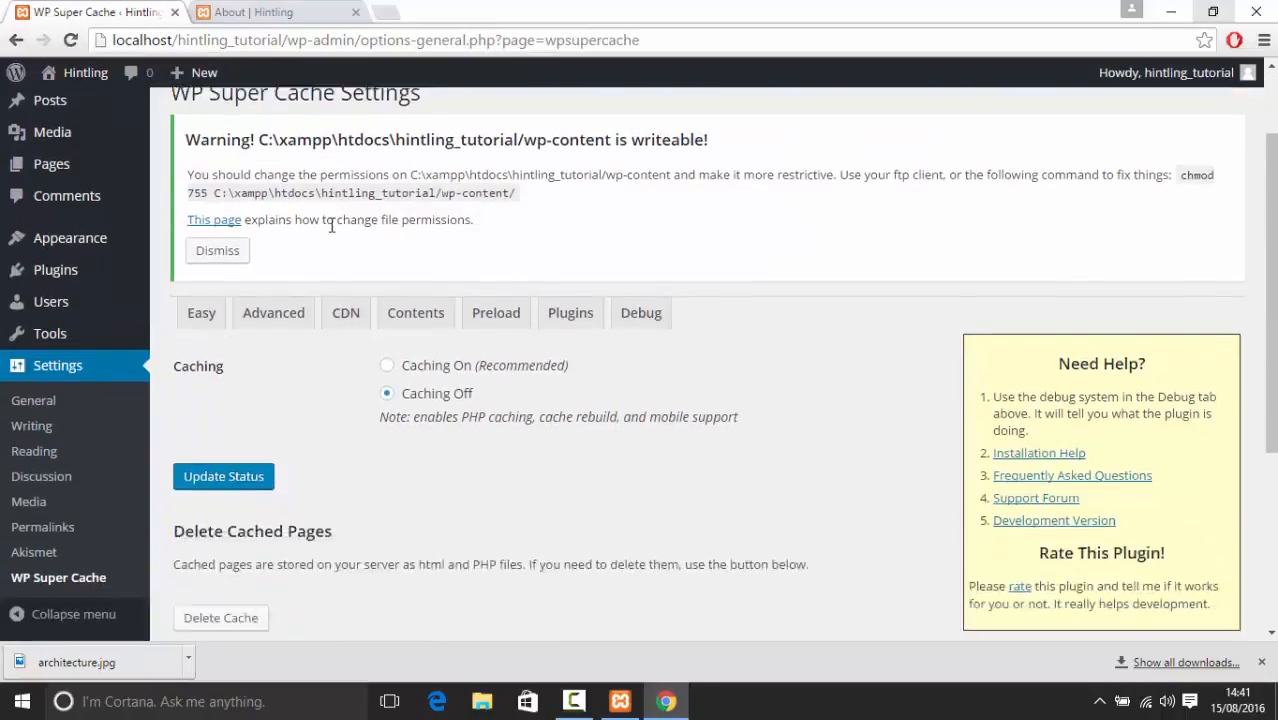
{"action": "scroll", "coordinate": [285, 169], "scroll_direction": "up", "scroll_amount": 3}
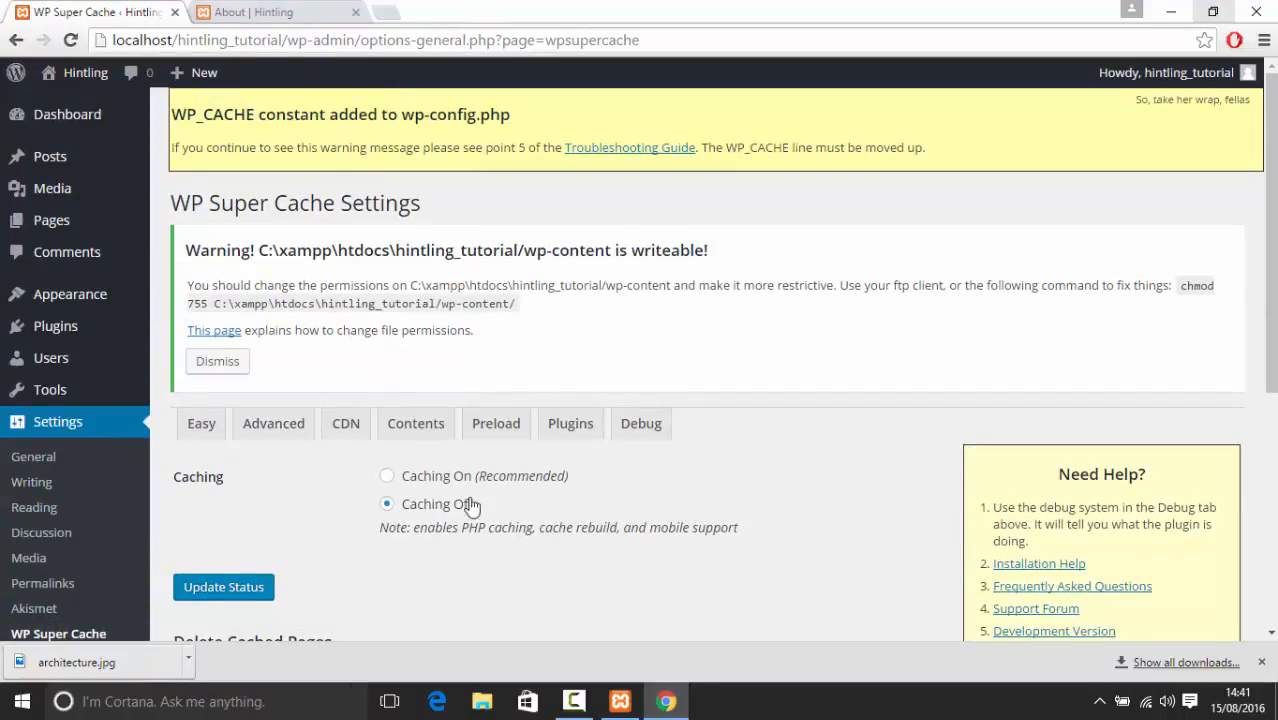
{"action": "left_click", "coordinate": [388, 476]}
{"action": "scroll", "coordinate": [390, 322], "scroll_direction": "down", "scroll_amount": 5}
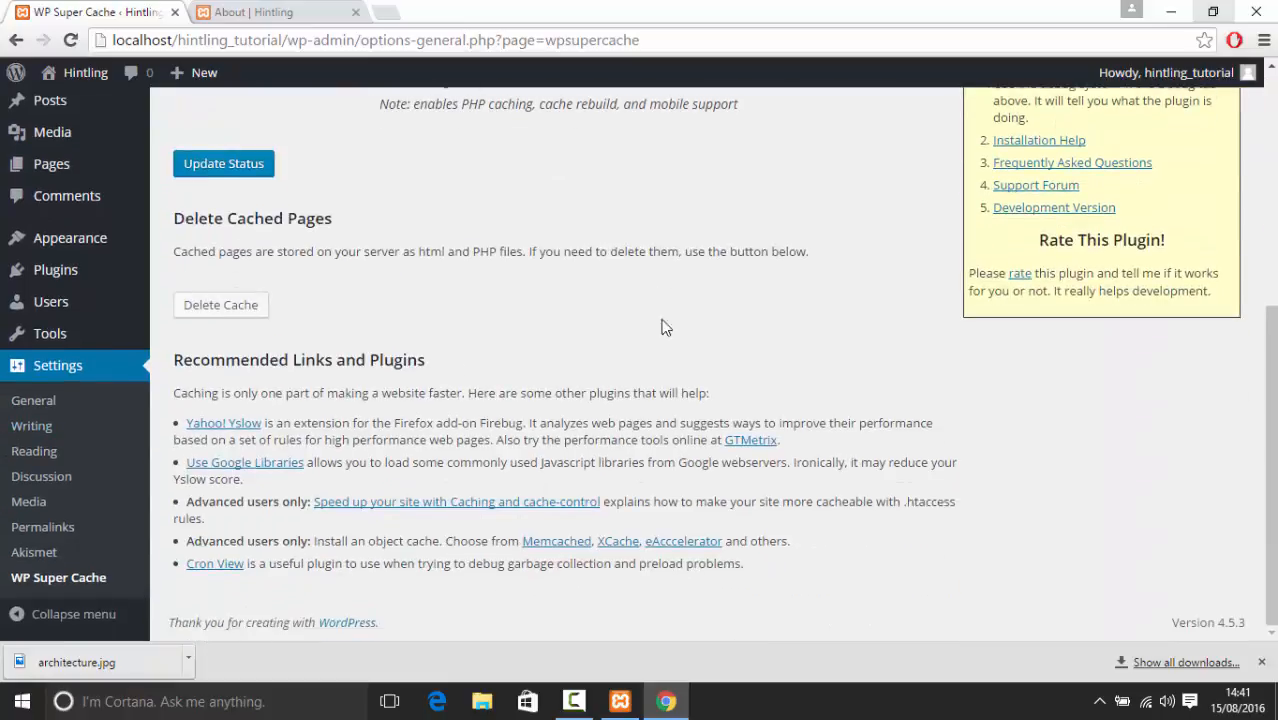
{"action": "scroll", "coordinate": [665, 327], "scroll_direction": "up", "scroll_amount": 3}
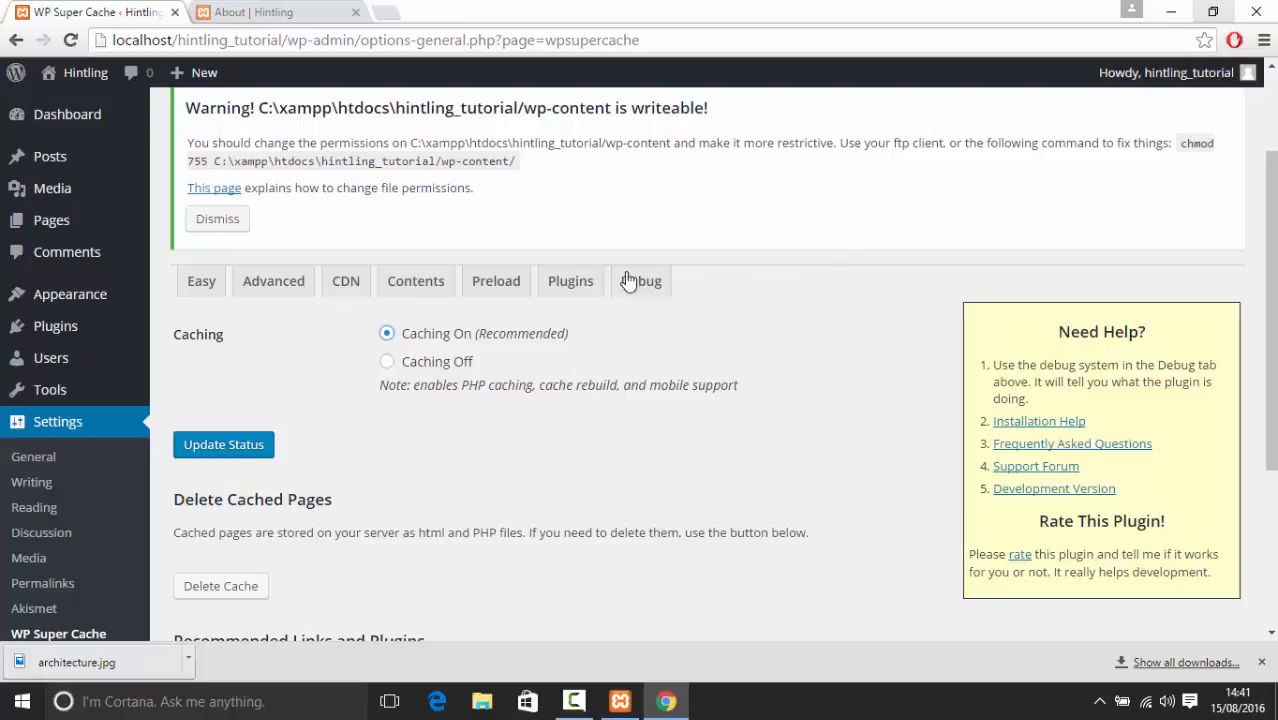
Open the list of all users, dismiss the WP Super Cache warning, and check the existing user's role
{"action": "left_click", "coordinate": [74, 367]}
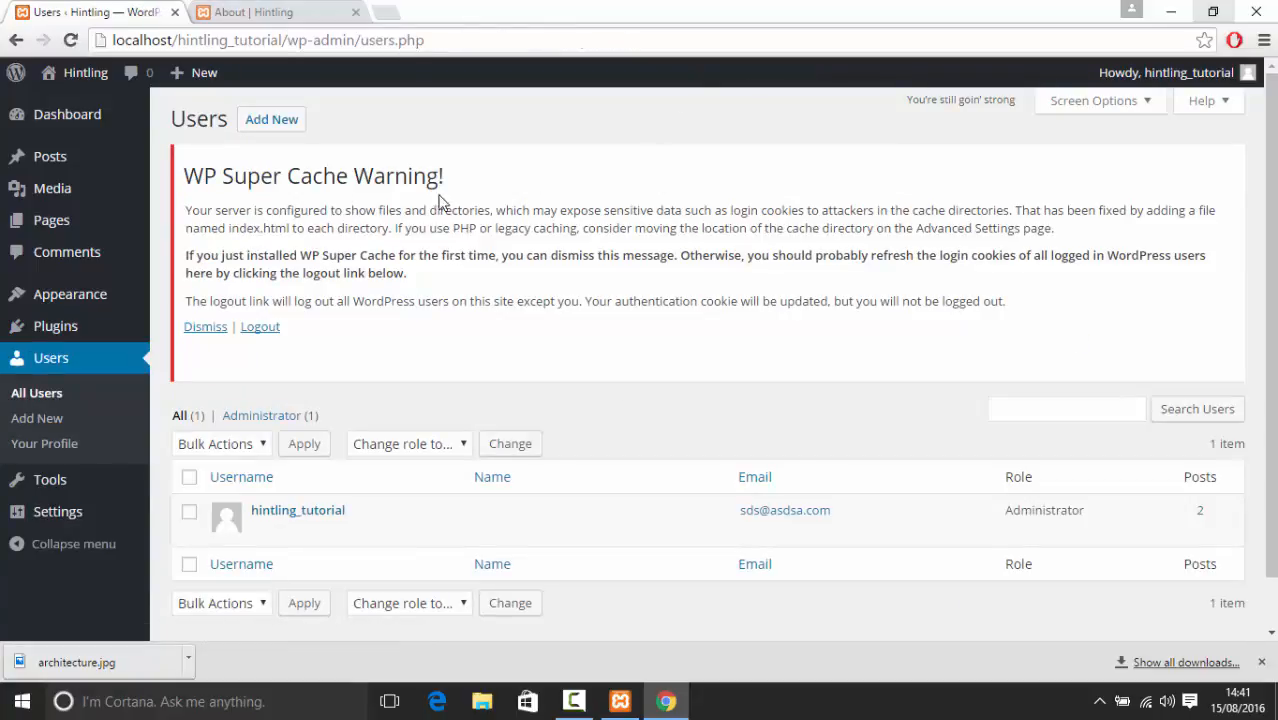
{"action": "left_click", "coordinate": [205, 327]}
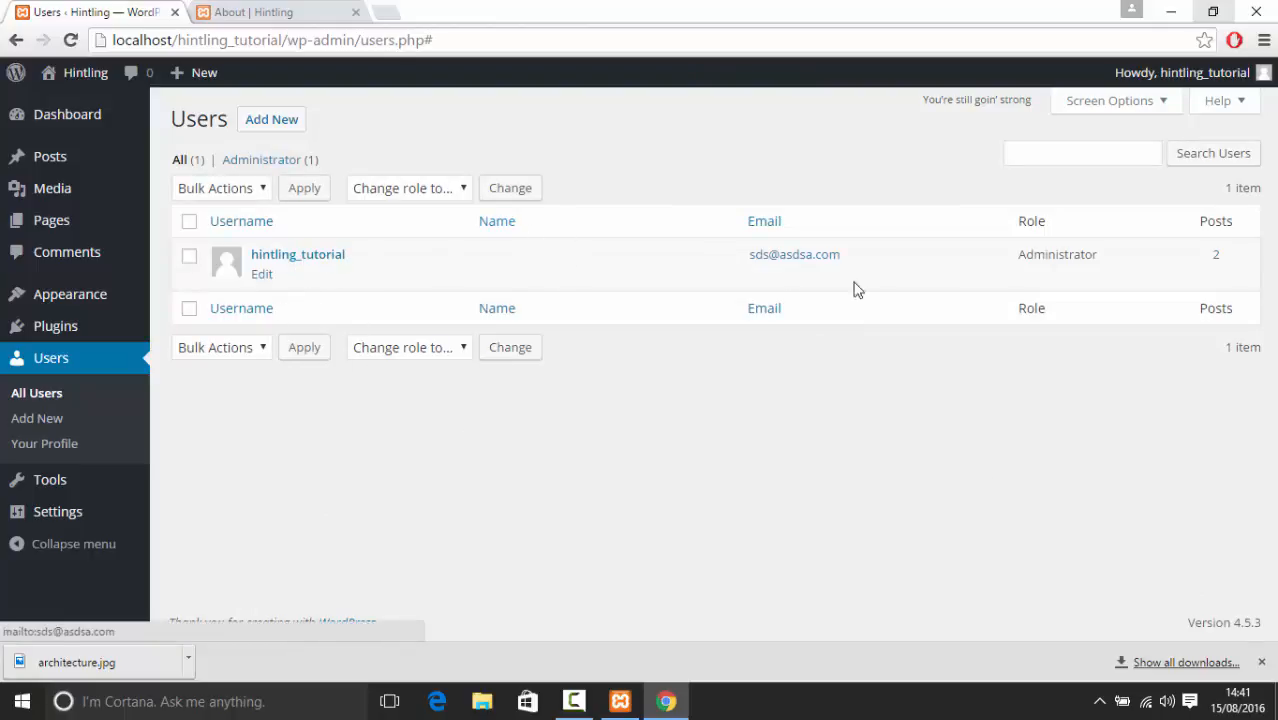
{"action": "left_click_drag", "start_coordinate": [1098, 256], "coordinate": [1016, 256]}
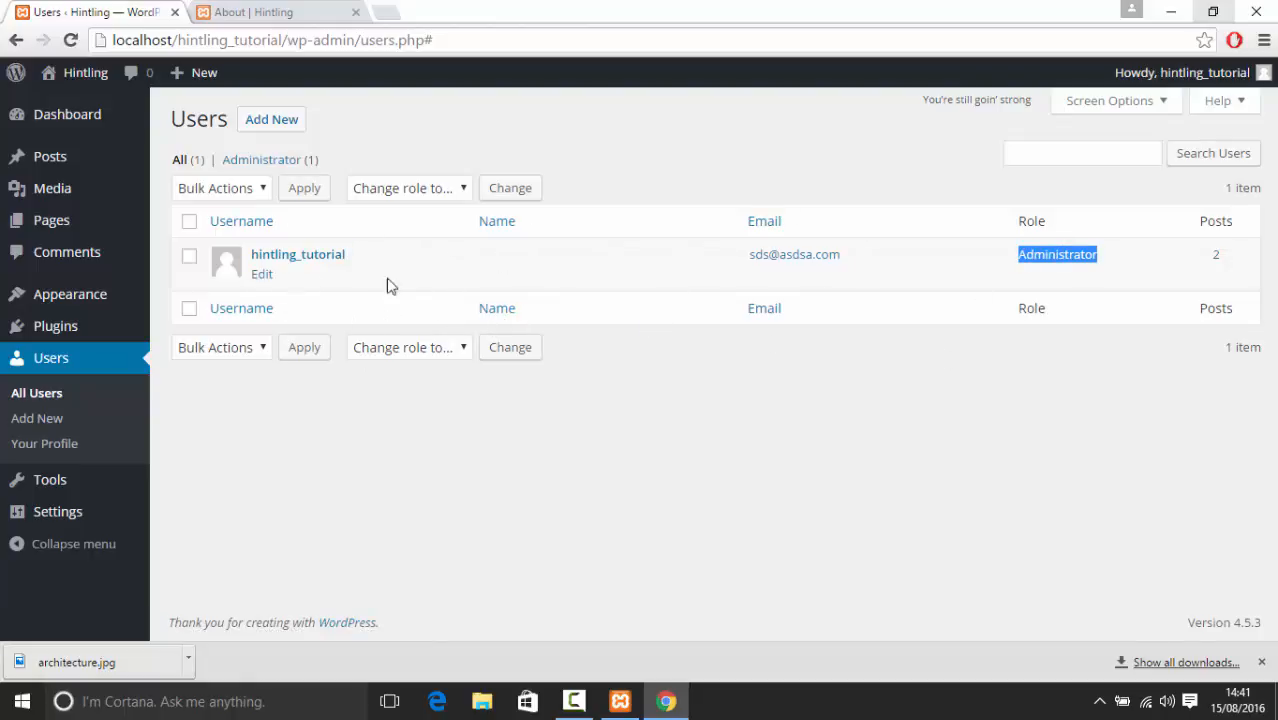
Review the available tools and importers, and choose Posts as the export content without downloading the file
{"action": "left_click", "coordinate": [69, 497]}
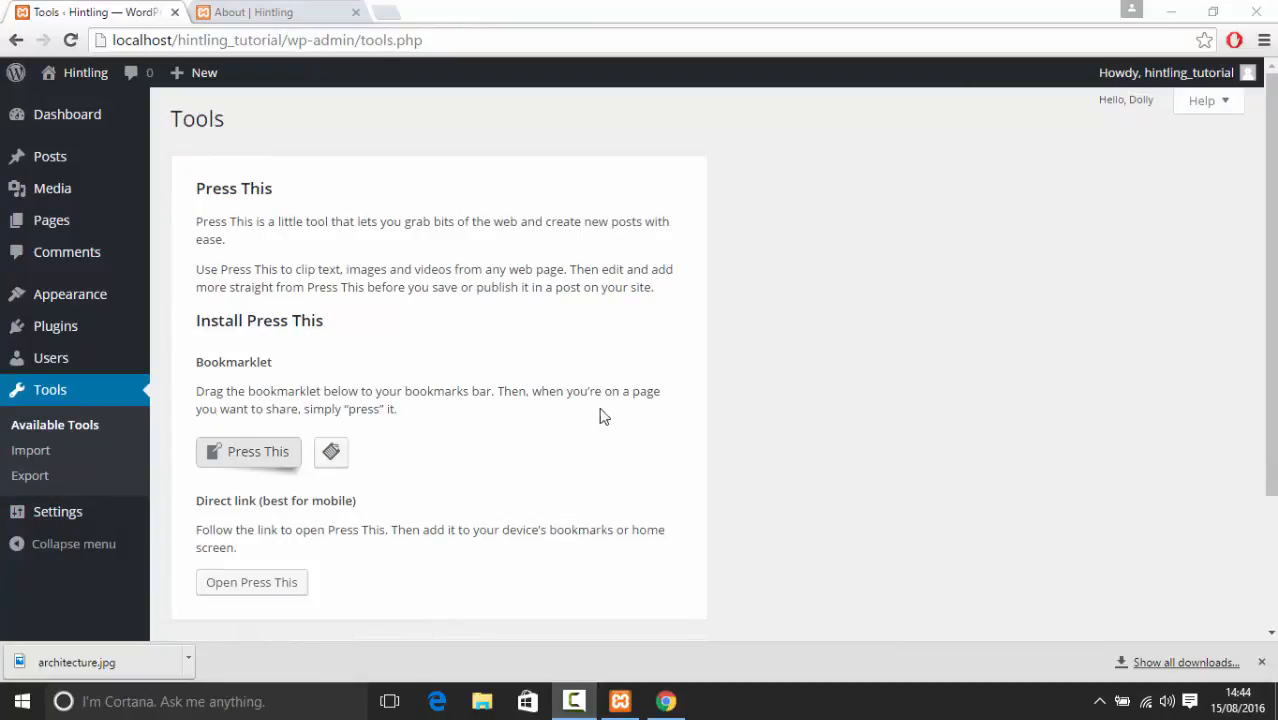
{"action": "left_click", "coordinate": [76, 455]}
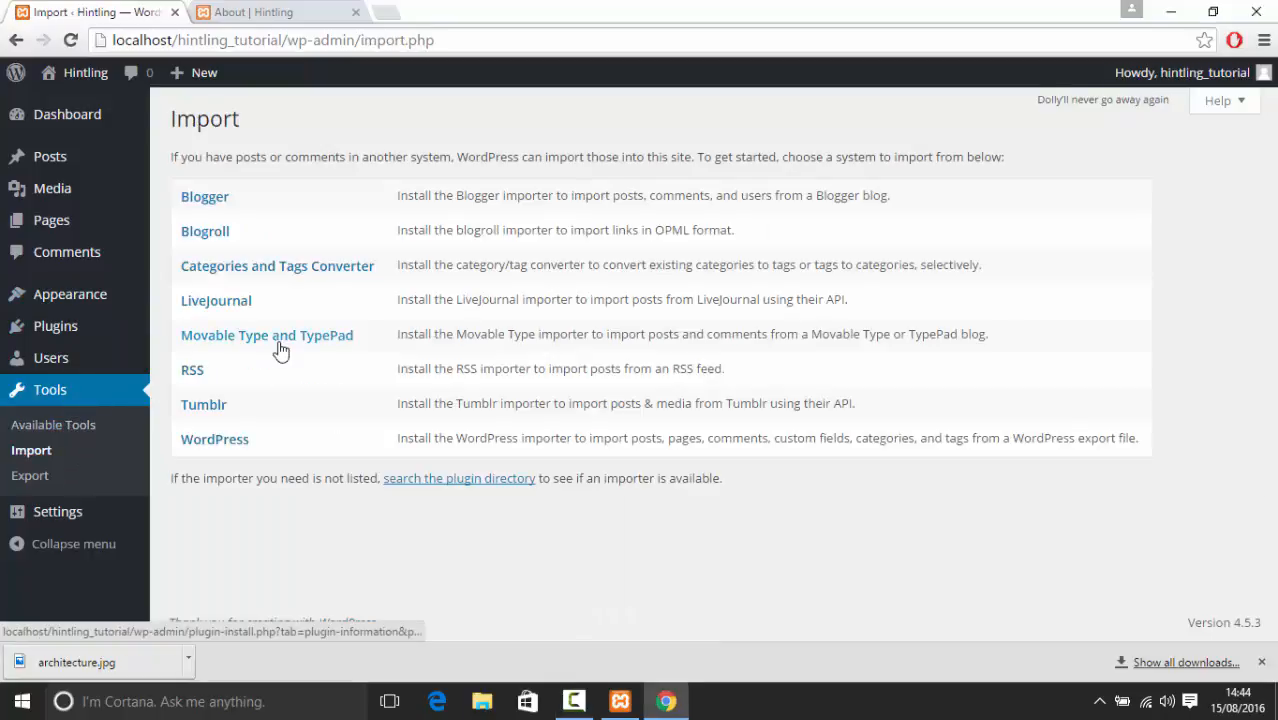
{"action": "left_click", "coordinate": [102, 474]}
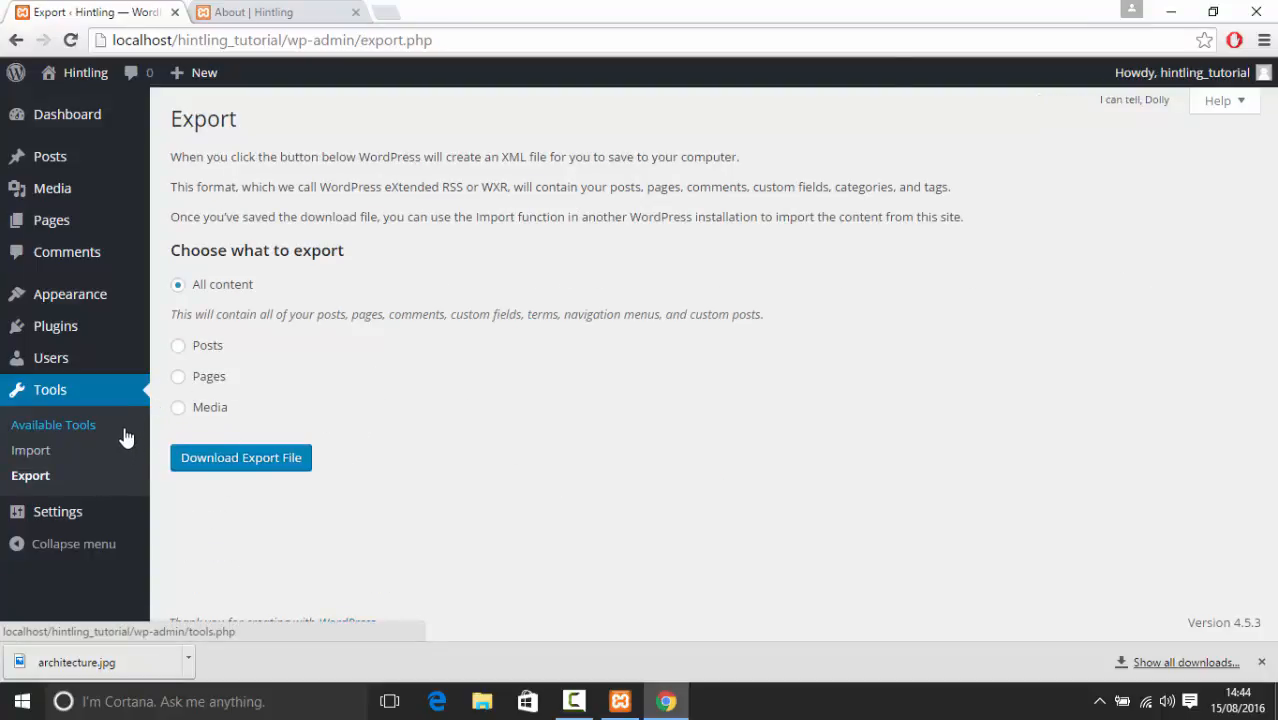
{"action": "left_click", "coordinate": [222, 347]}
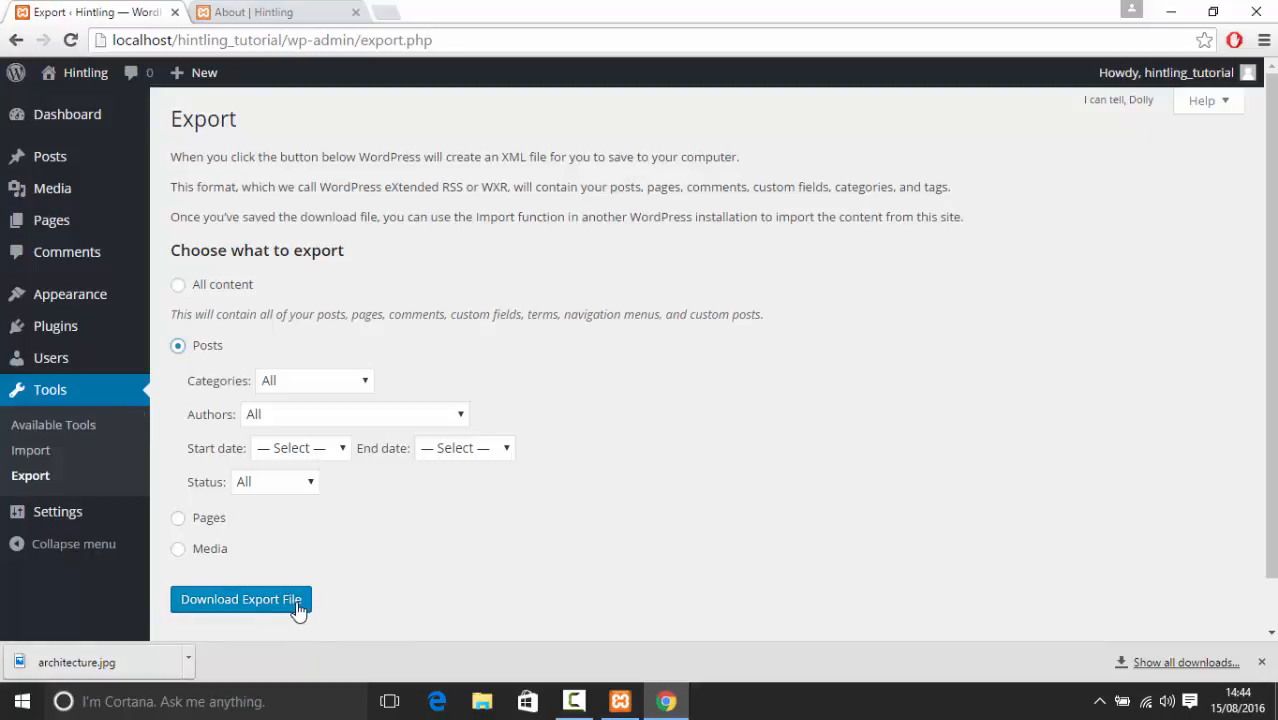
Open the General settings and review the tagline, WordPress address, membership, timezone and date format options
{"action": "left_click", "coordinate": [85, 514]}
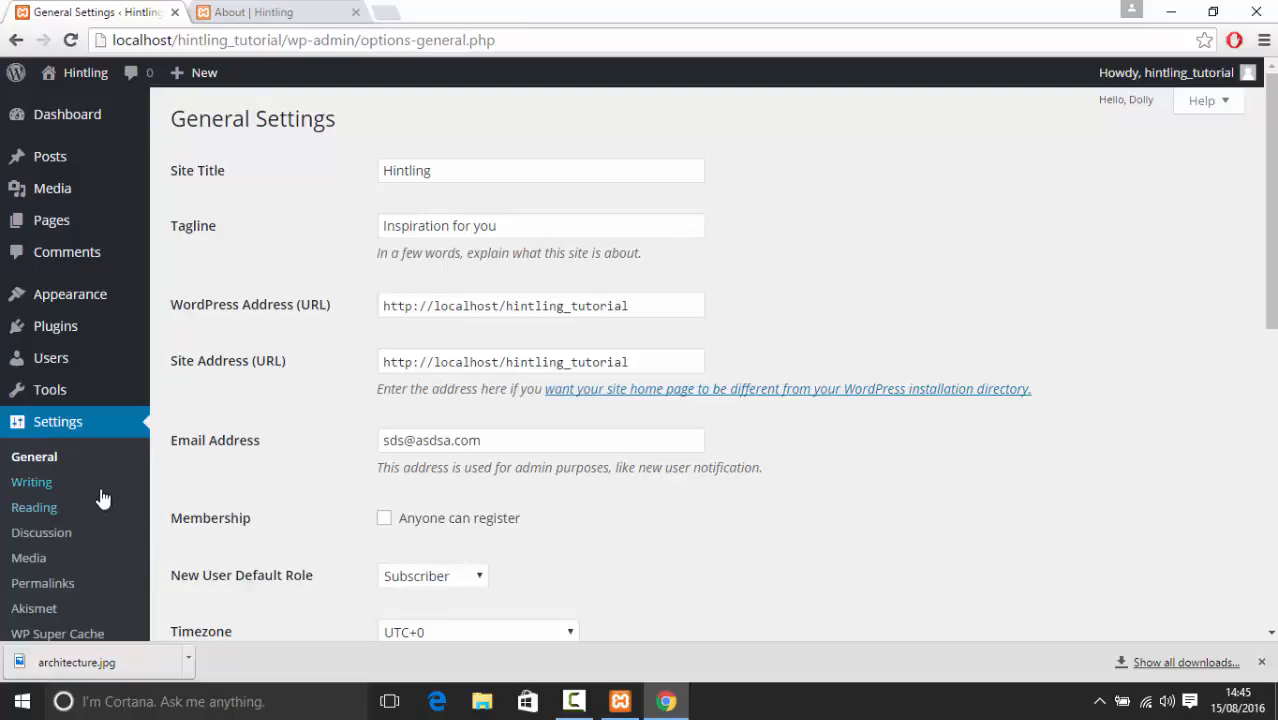
{"action": "left_click", "coordinate": [539, 231]}
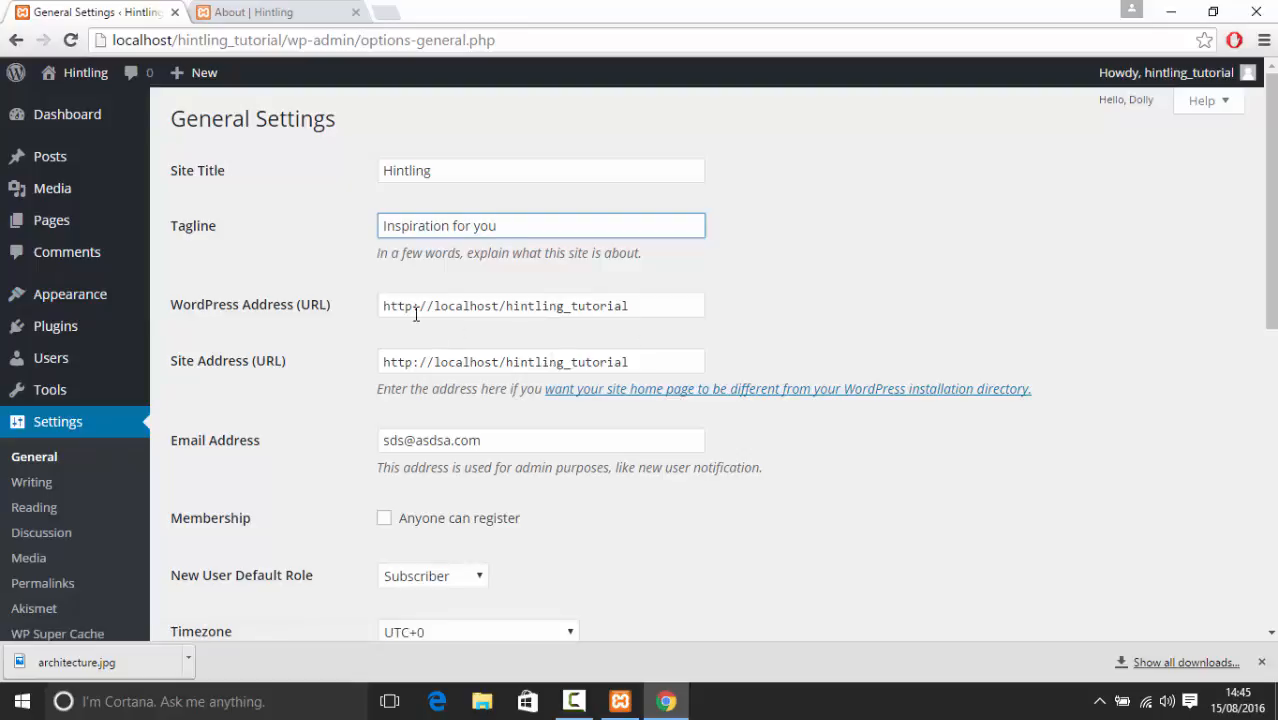
{"action": "left_click_drag", "start_coordinate": [405, 305], "coordinate": [676, 306]}
{"action": "scroll", "coordinate": [573, 328], "scroll_direction": "down", "scroll_amount": 2}
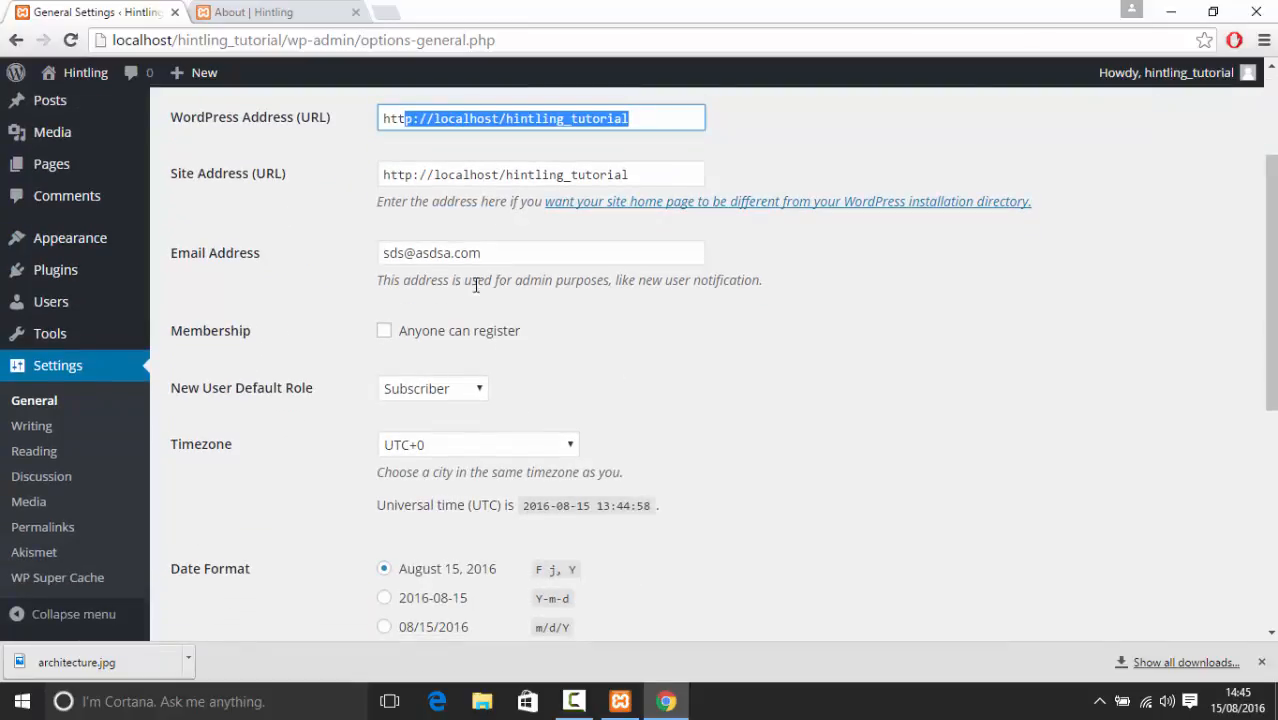
{"action": "scroll", "coordinate": [476, 300], "scroll_direction": "down", "scroll_amount": 1}
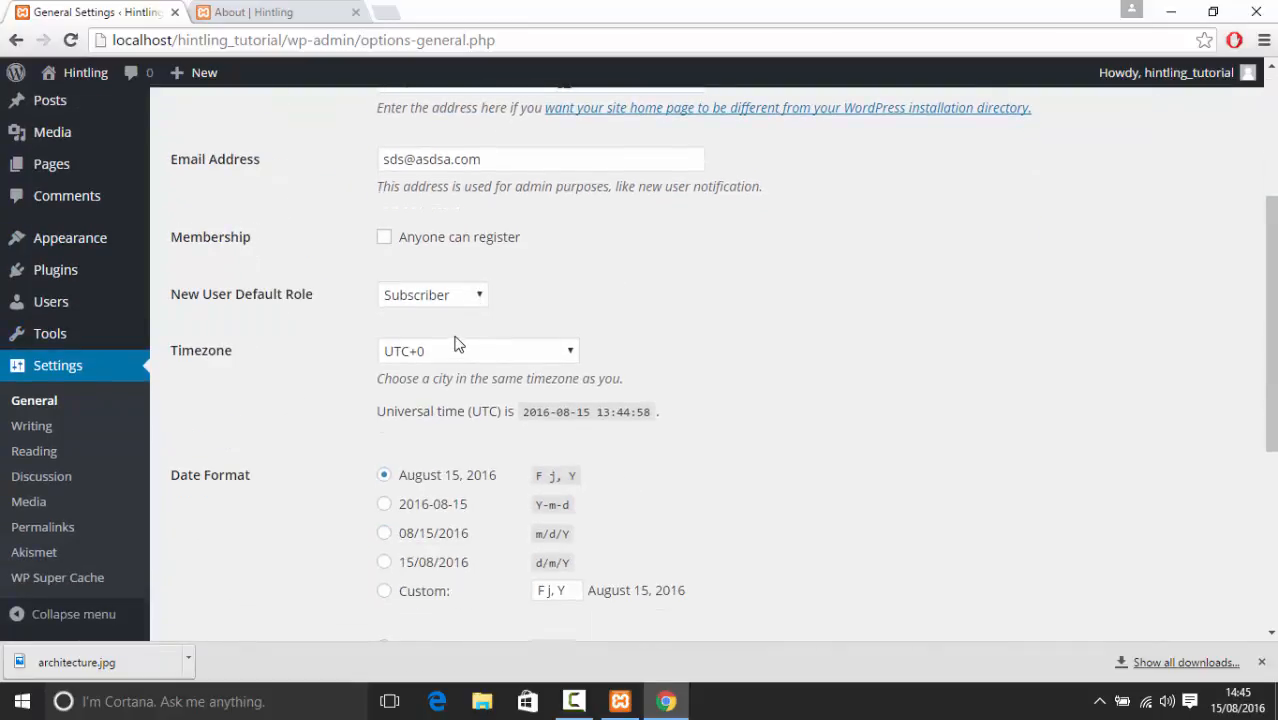
Open the Writing settings and review the default post options and the post-via-email mail server and login fields
{"action": "left_click", "coordinate": [86, 425]}
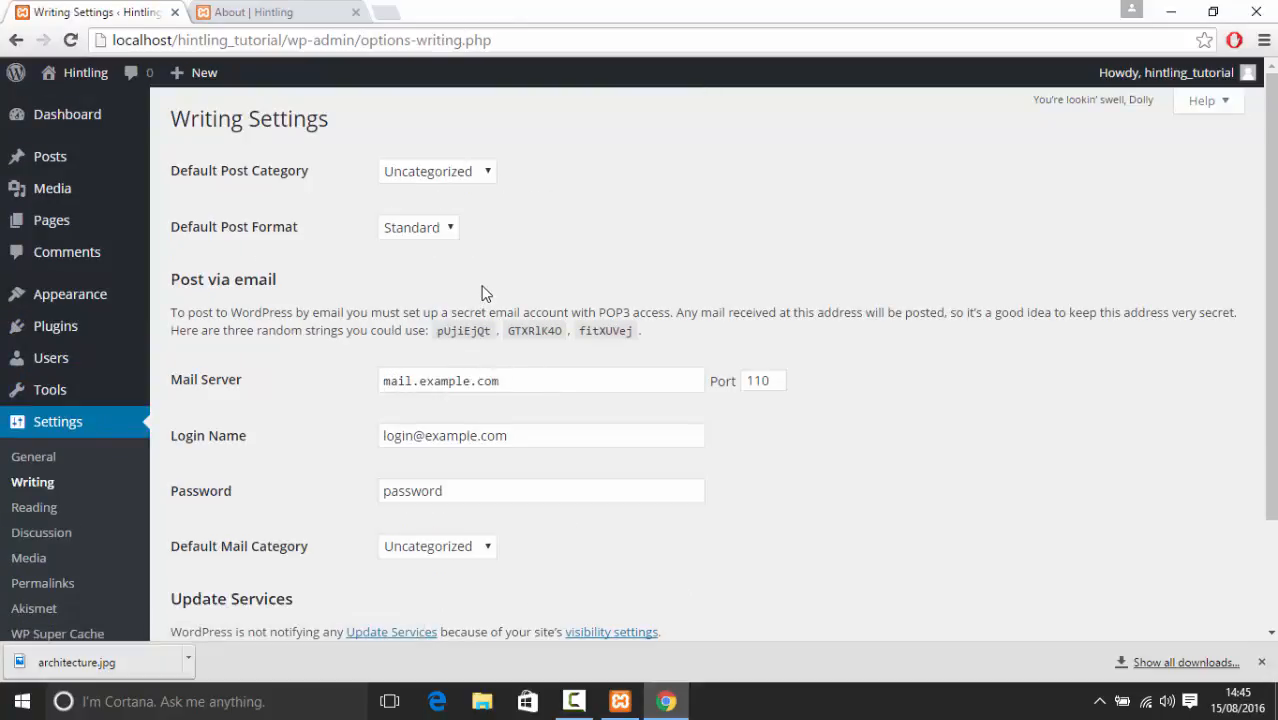
{"action": "left_click_drag", "start_coordinate": [588, 379], "coordinate": [420, 374]}
{"action": "left_click_drag", "start_coordinate": [576, 437], "coordinate": [401, 435]}
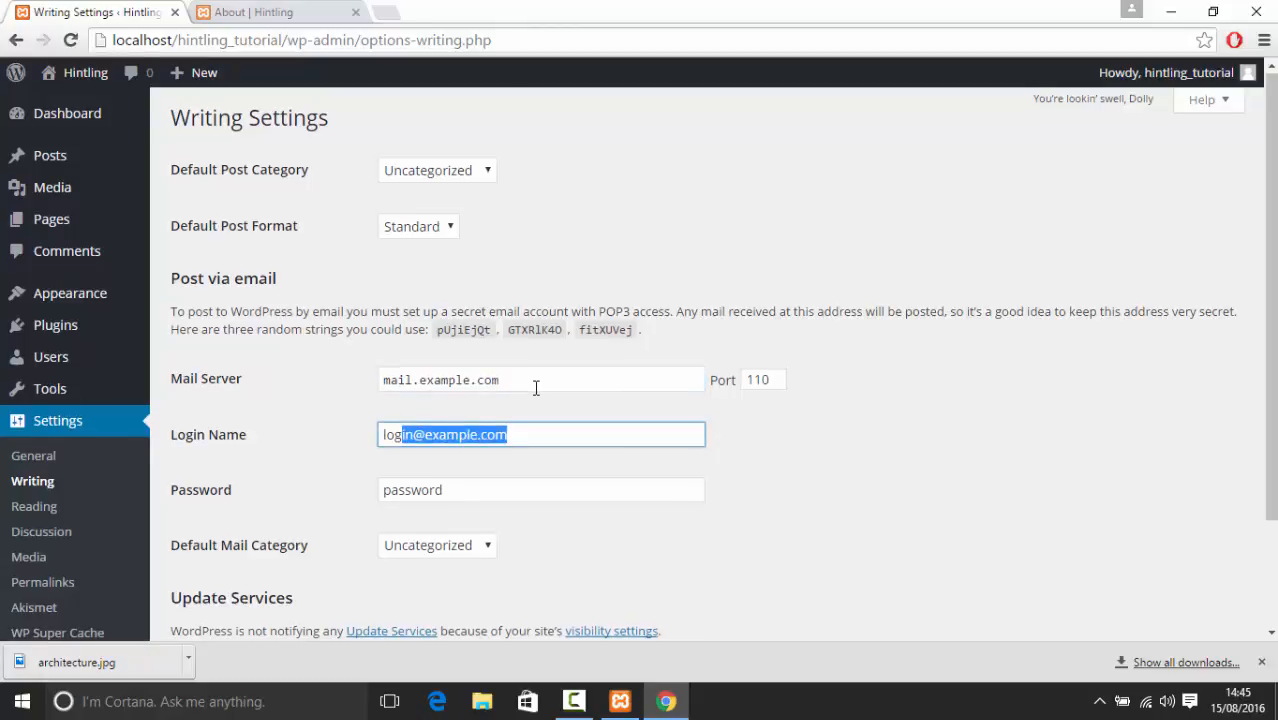
{"action": "scroll", "coordinate": [536, 388], "scroll_direction": "down", "scroll_amount": 2}
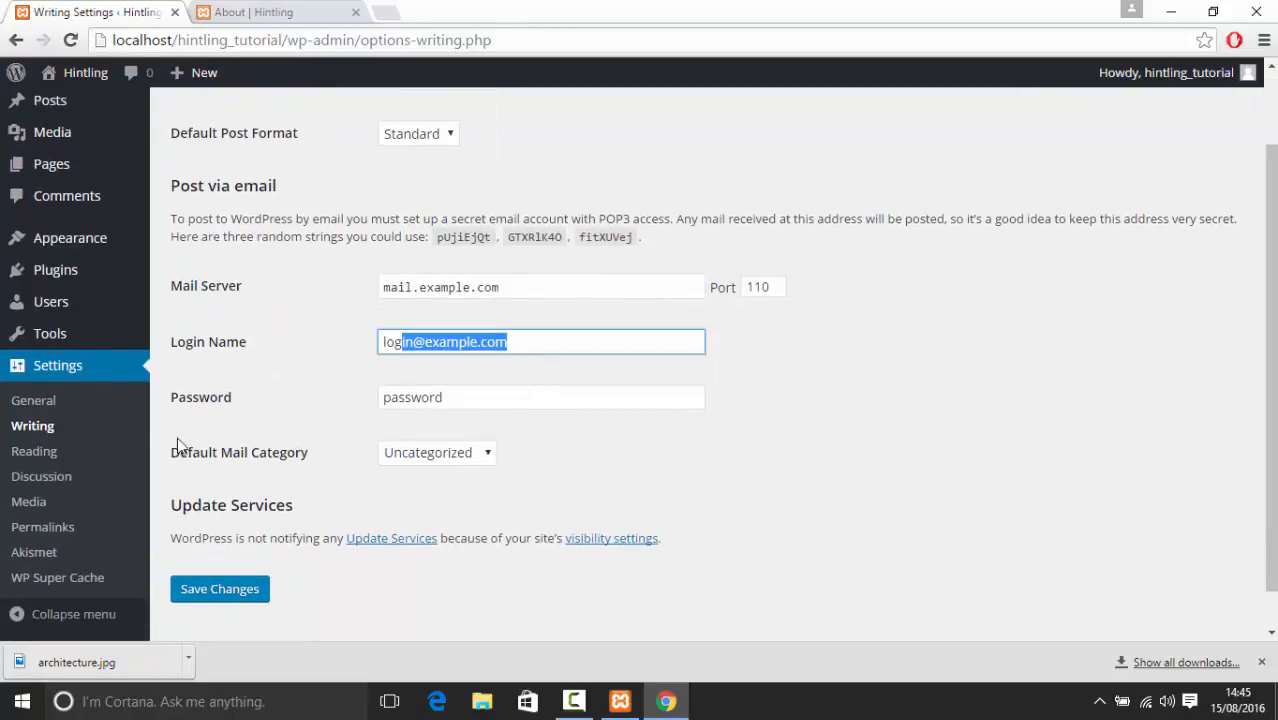
Open the Reading settings and review the front page, posts per page, feed and search engine visibility options
{"action": "left_click", "coordinate": [124, 451]}
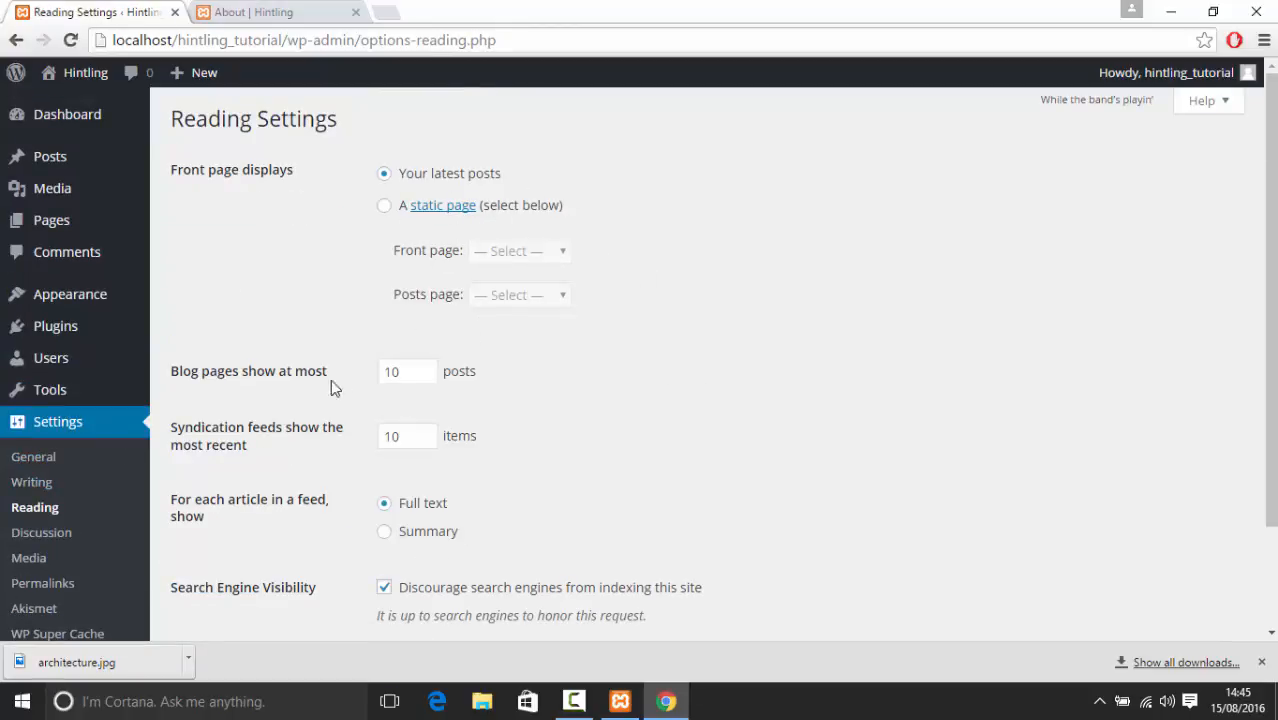
{"action": "scroll", "coordinate": [470, 343], "scroll_direction": "down", "scroll_amount": 2}
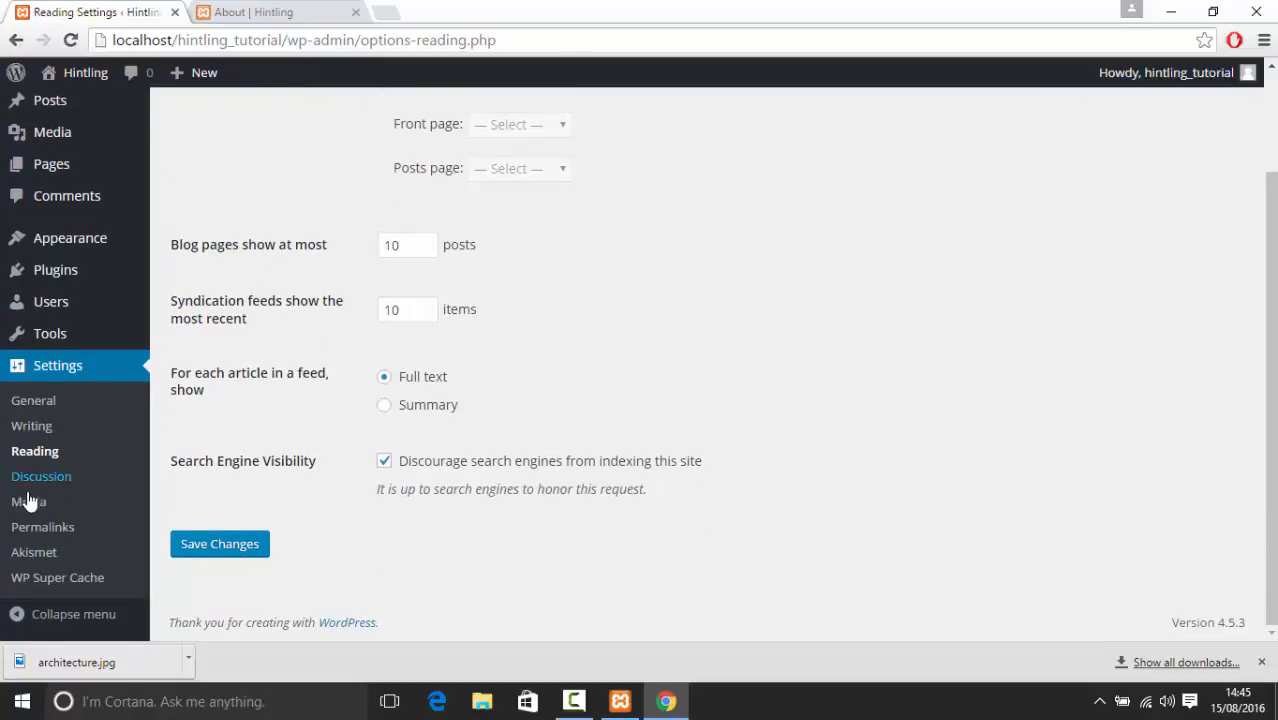
Review the Discussion settings for articles and comments, and turn off the email notification for anyone posting a comment without saving
{"action": "left_click", "coordinate": [84, 478]}
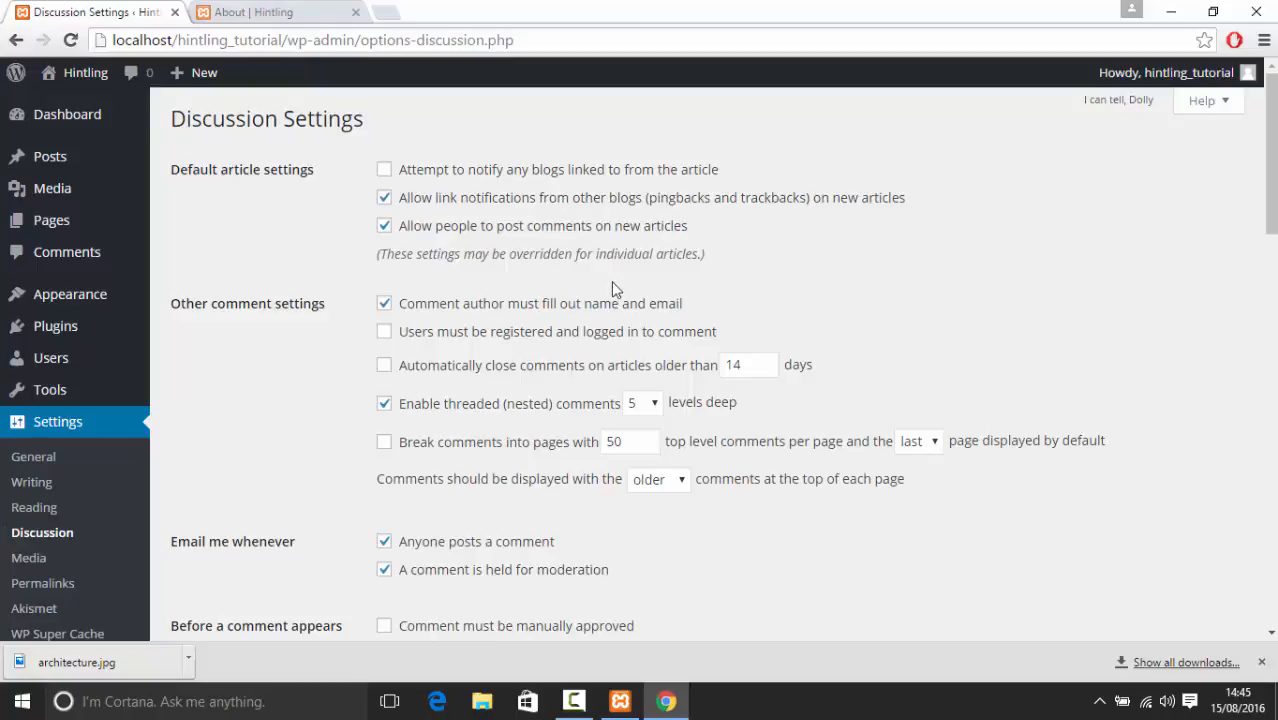
{"action": "scroll", "coordinate": [613, 288], "scroll_direction": "down", "scroll_amount": 5}
{"action": "scroll", "coordinate": [613, 288], "scroll_direction": "up", "scroll_amount": 3}
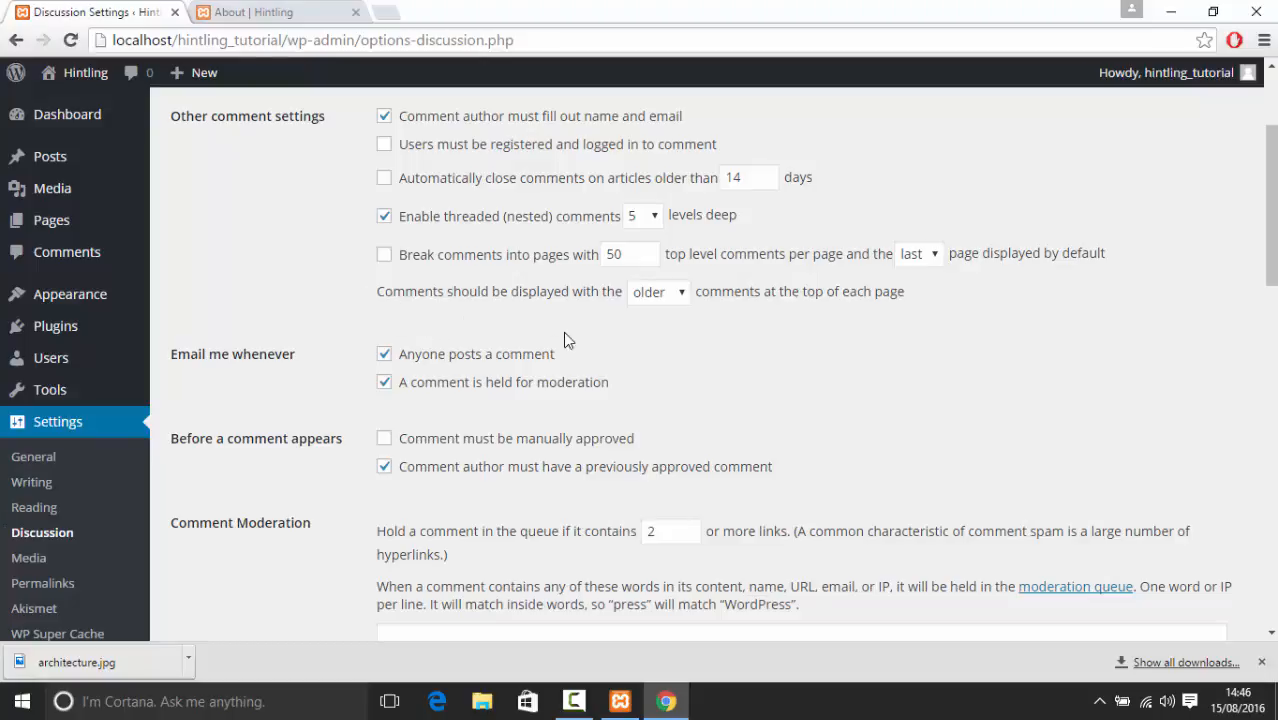
{"action": "scroll", "coordinate": [378, 315], "scroll_direction": "up", "scroll_amount": 2}
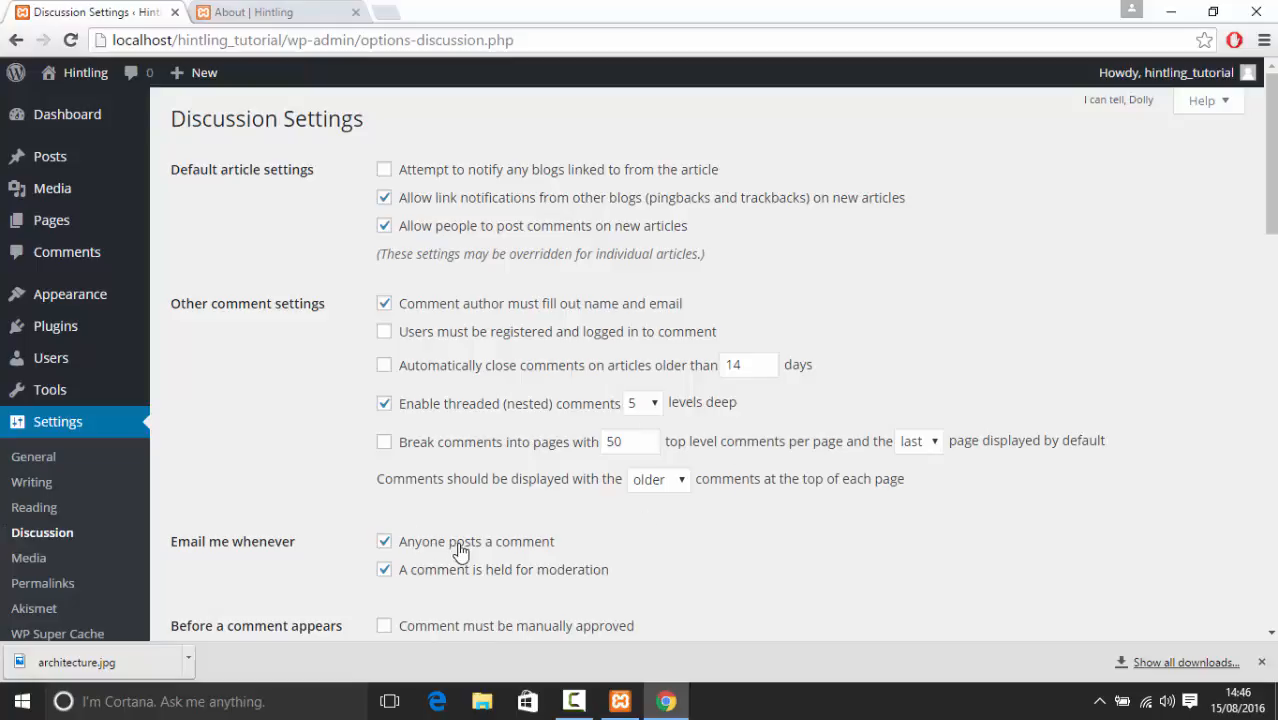
{"action": "scroll", "coordinate": [896, 563], "scroll_direction": "down", "scroll_amount": 3}
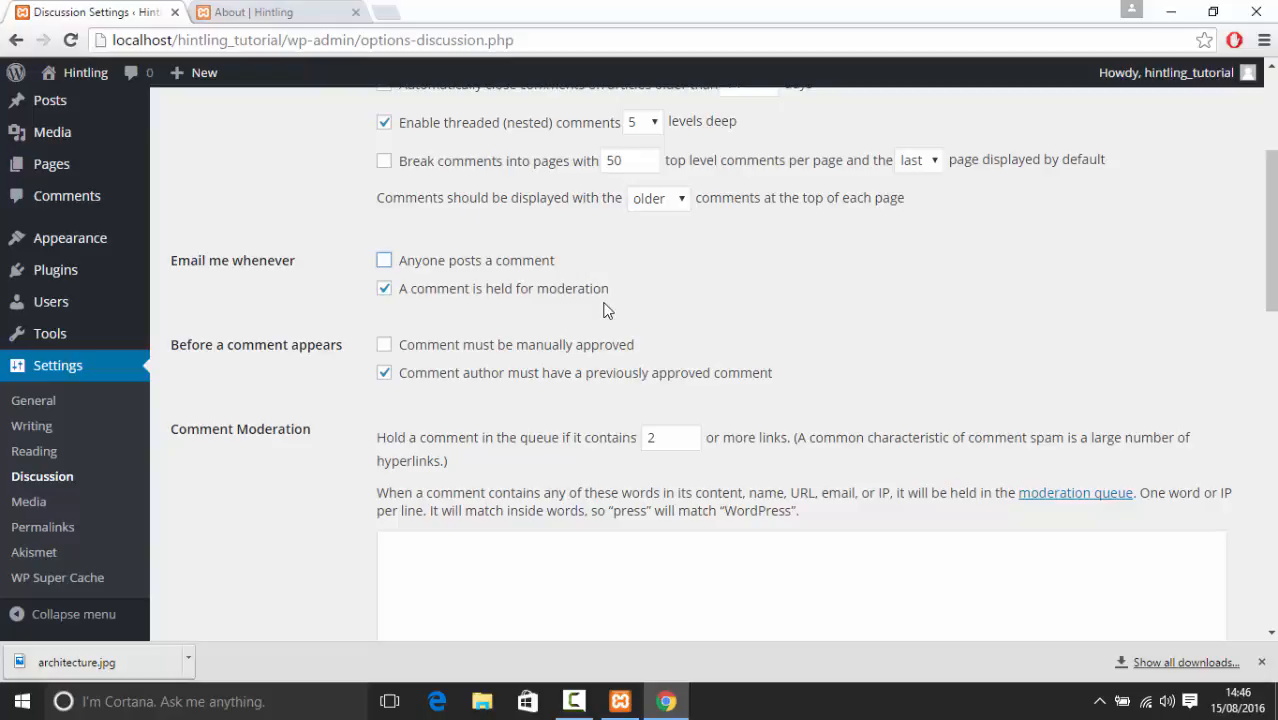
{"action": "scroll", "coordinate": [604, 310], "scroll_direction": "up", "scroll_amount": 1}
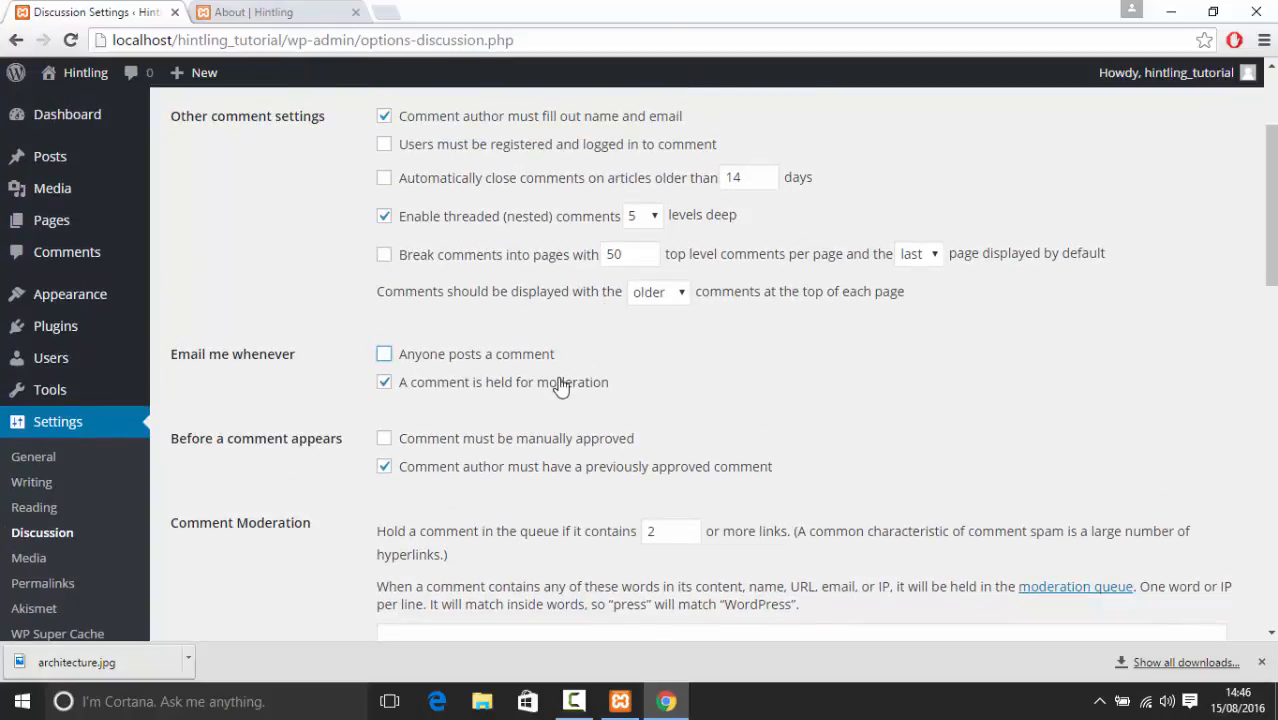
{"action": "scroll", "coordinate": [710, 434], "scroll_direction": "up", "scroll_amount": 2}
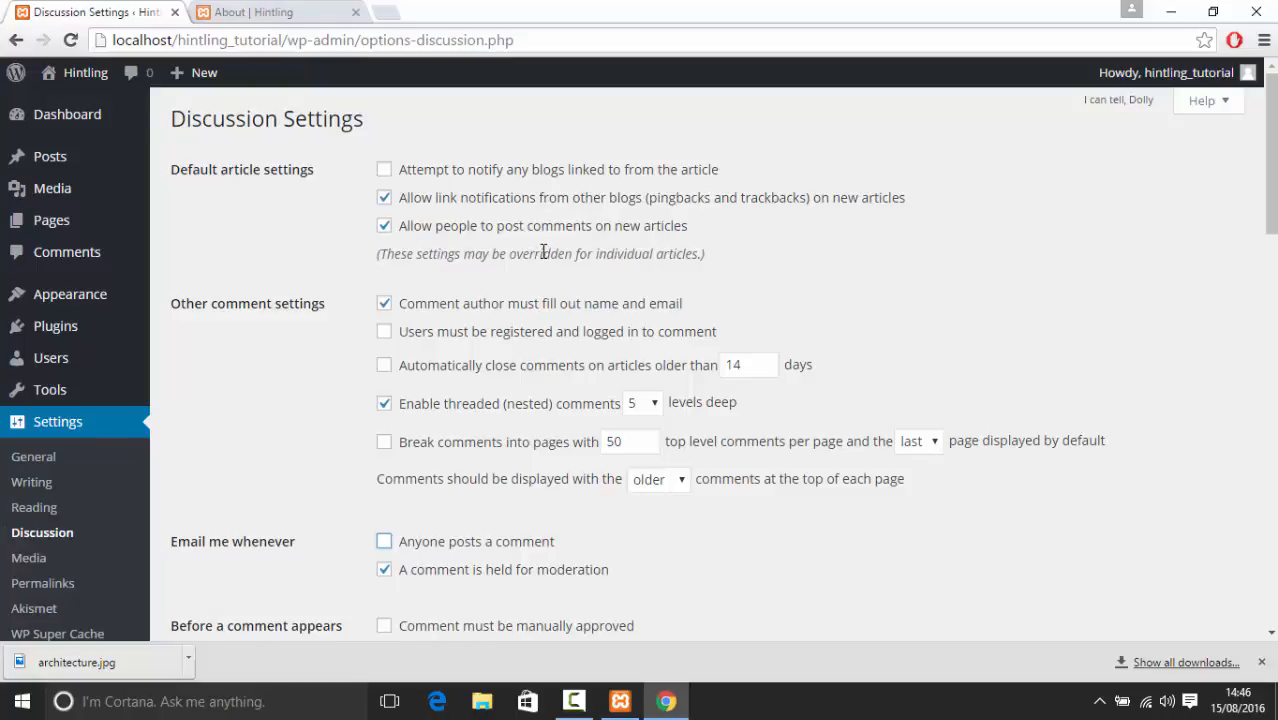
Examine the comment moderation, comment blacklist and avatar options in the Discussion settings
{"action": "scroll", "coordinate": [543, 252], "scroll_direction": "down", "scroll_amount": 6}
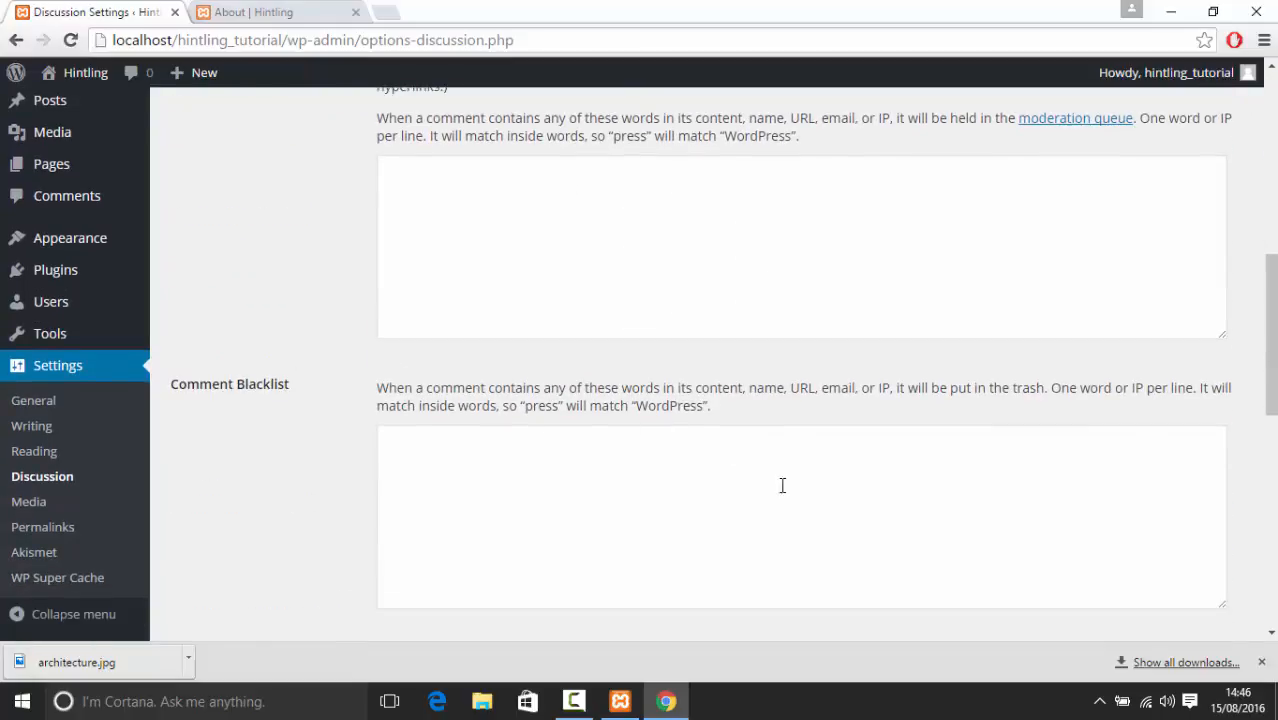
{"action": "scroll", "coordinate": [494, 477], "scroll_direction": "down", "scroll_amount": 5}
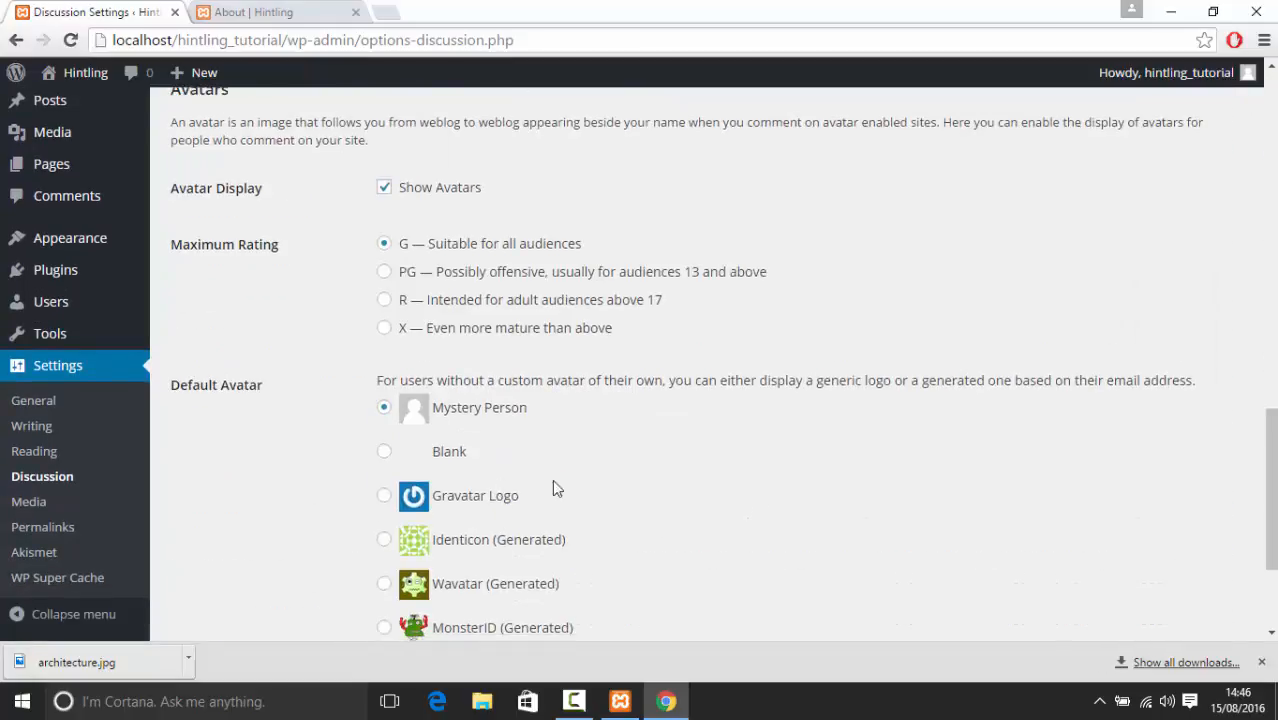
{"action": "scroll", "coordinate": [336, 388], "scroll_direction": "up", "scroll_amount": 5}
{"action": "left_click", "coordinate": [645, 417]}
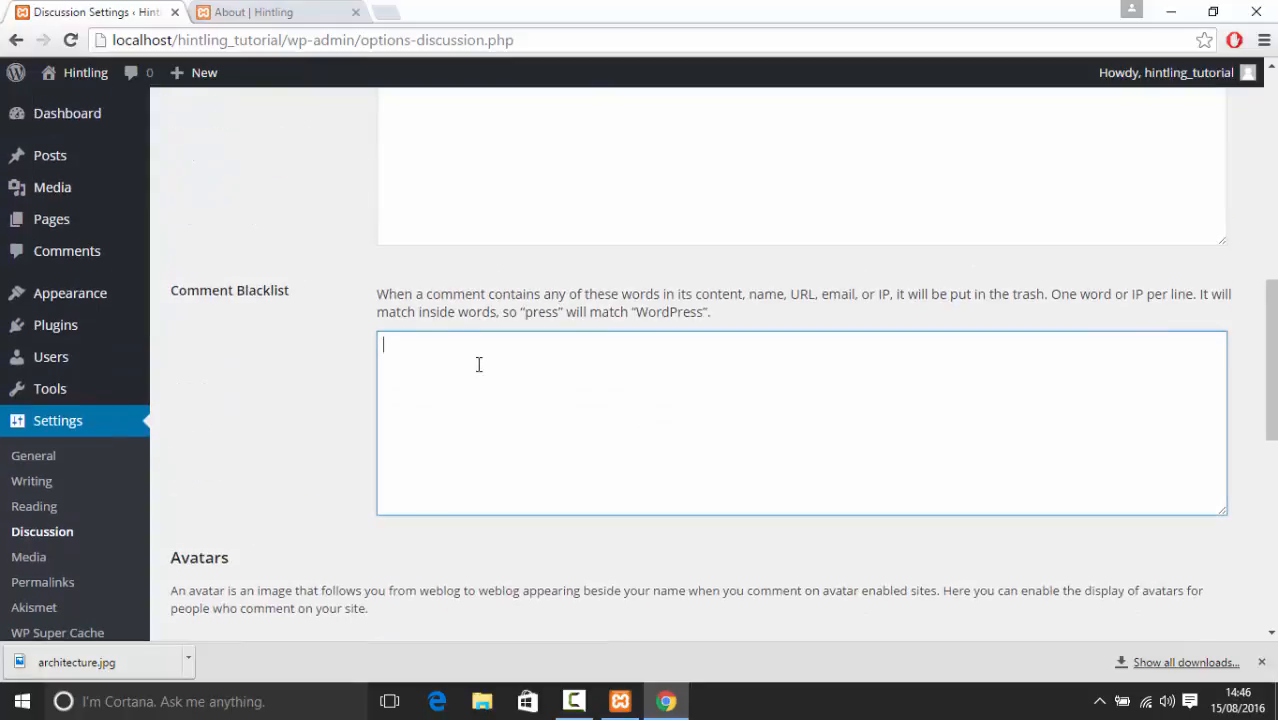
{"action": "scroll", "coordinate": [525, 494], "scroll_direction": "up", "scroll_amount": 2}
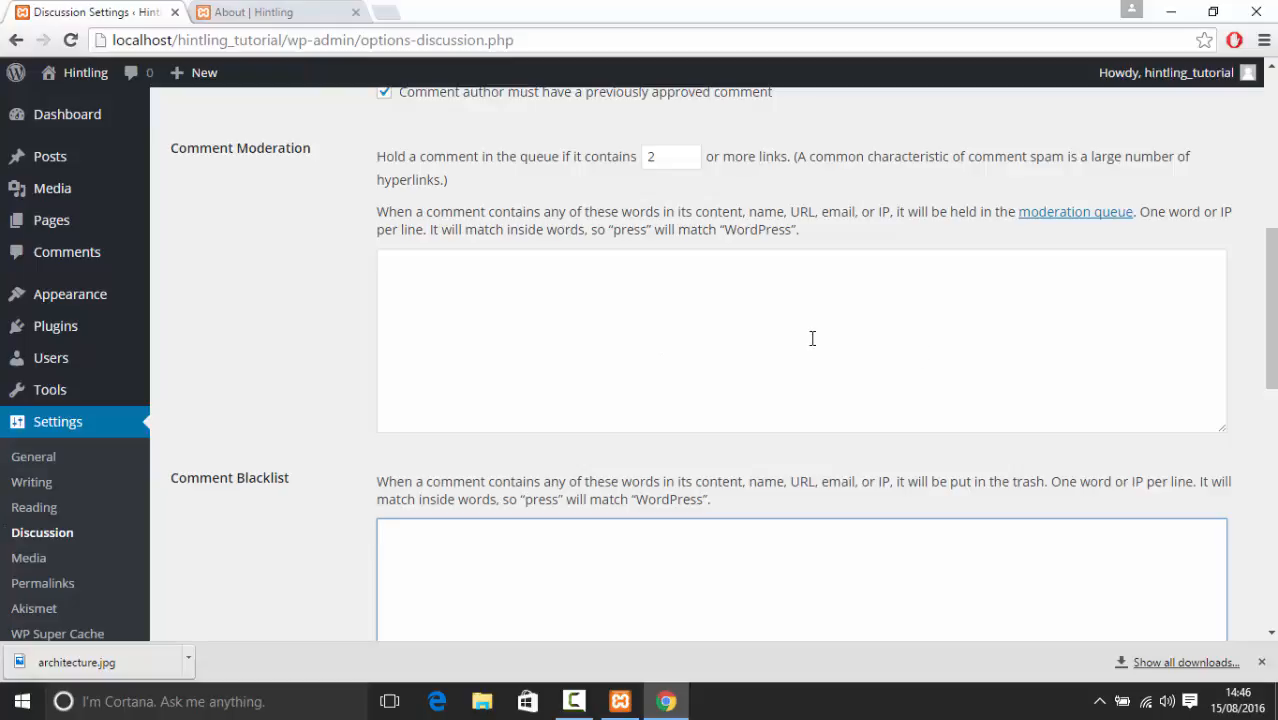
{"action": "scroll", "coordinate": [815, 333], "scroll_direction": "down", "scroll_amount": 1}
{"action": "scroll", "coordinate": [818, 333], "scroll_direction": "down", "scroll_amount": 5}
{"action": "scroll", "coordinate": [815, 340], "scroll_direction": "down", "scroll_amount": 2}
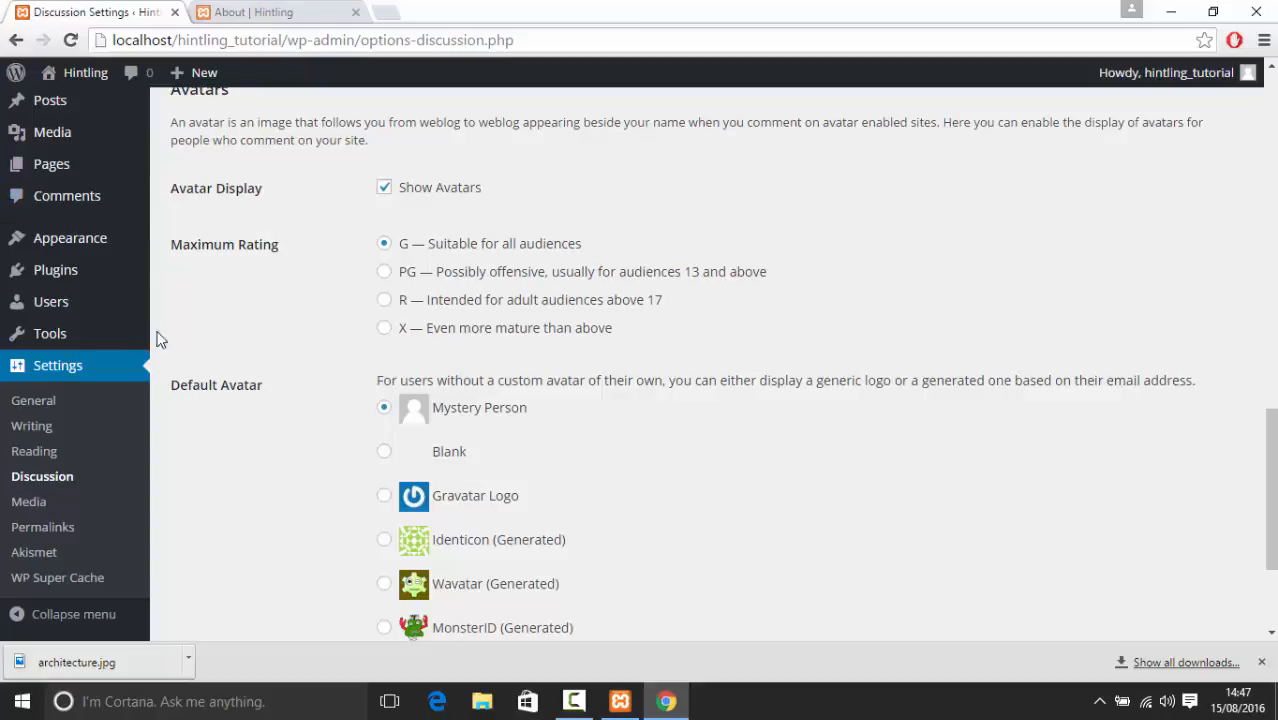
Open the Media settings and review the medium and large image dimensions and the note on maximum image sizes
{"action": "left_click", "coordinate": [80, 504]}
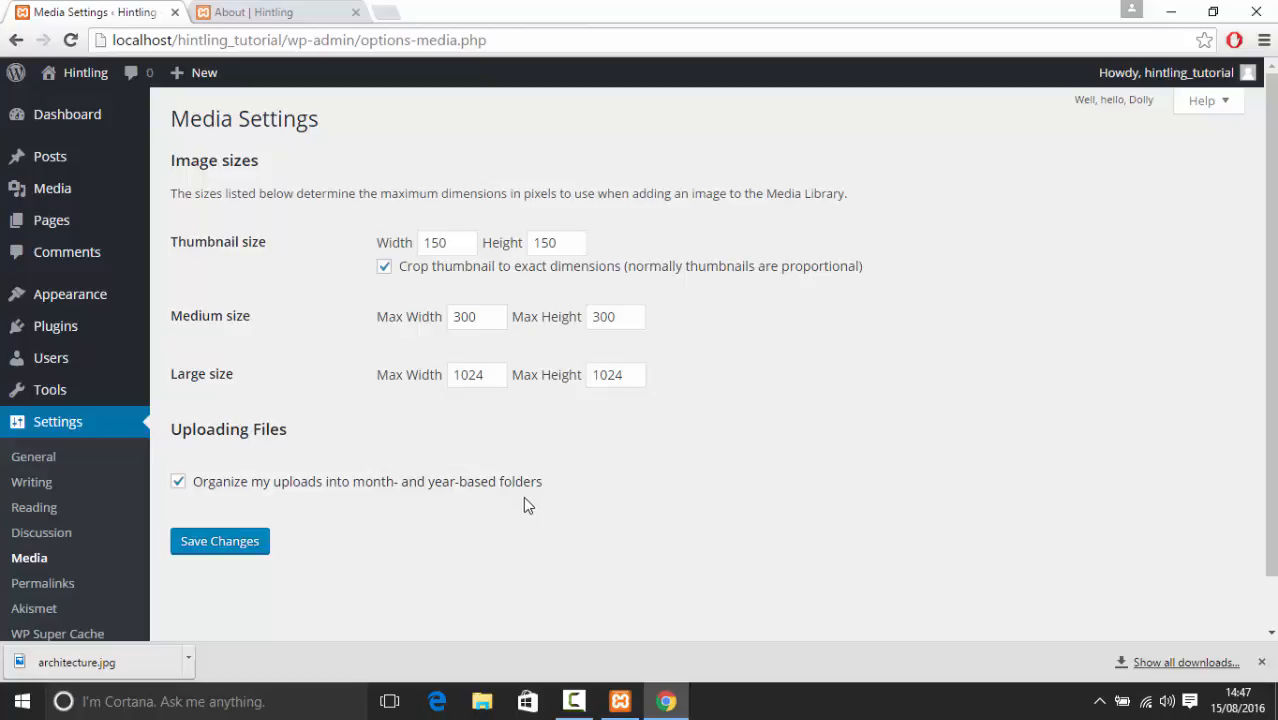
{"action": "left_click", "coordinate": [477, 374]}
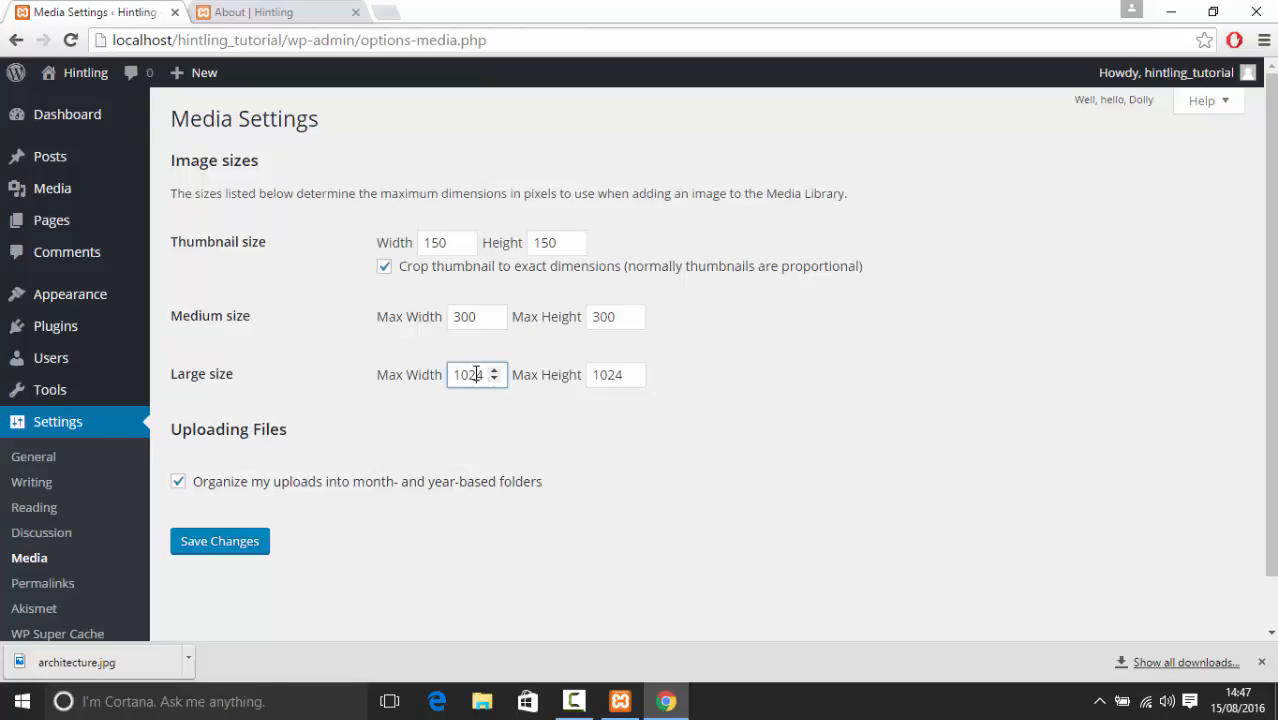
{"action": "left_click", "coordinate": [275, 331]}
{"action": "left_click_drag", "start_coordinate": [251, 316], "coordinate": [172, 314]}
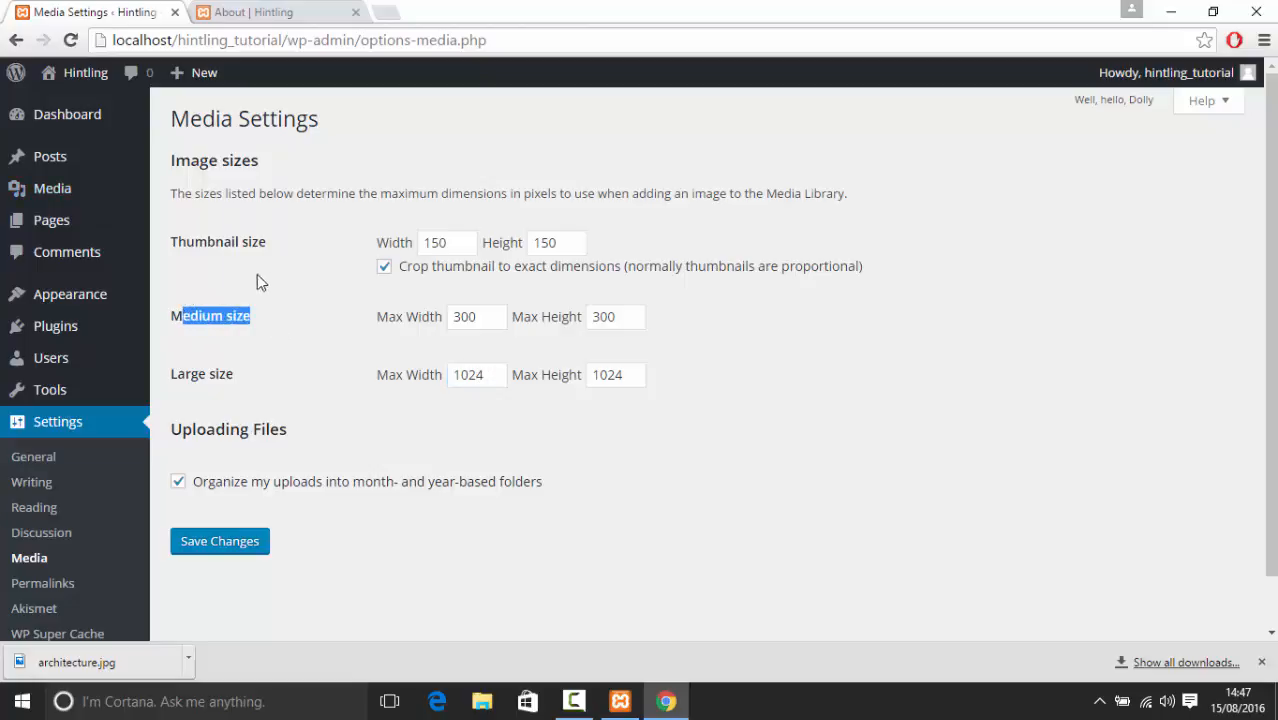
{"action": "left_click", "coordinate": [270, 278]}
{"action": "double_click", "coordinate": [472, 316]}
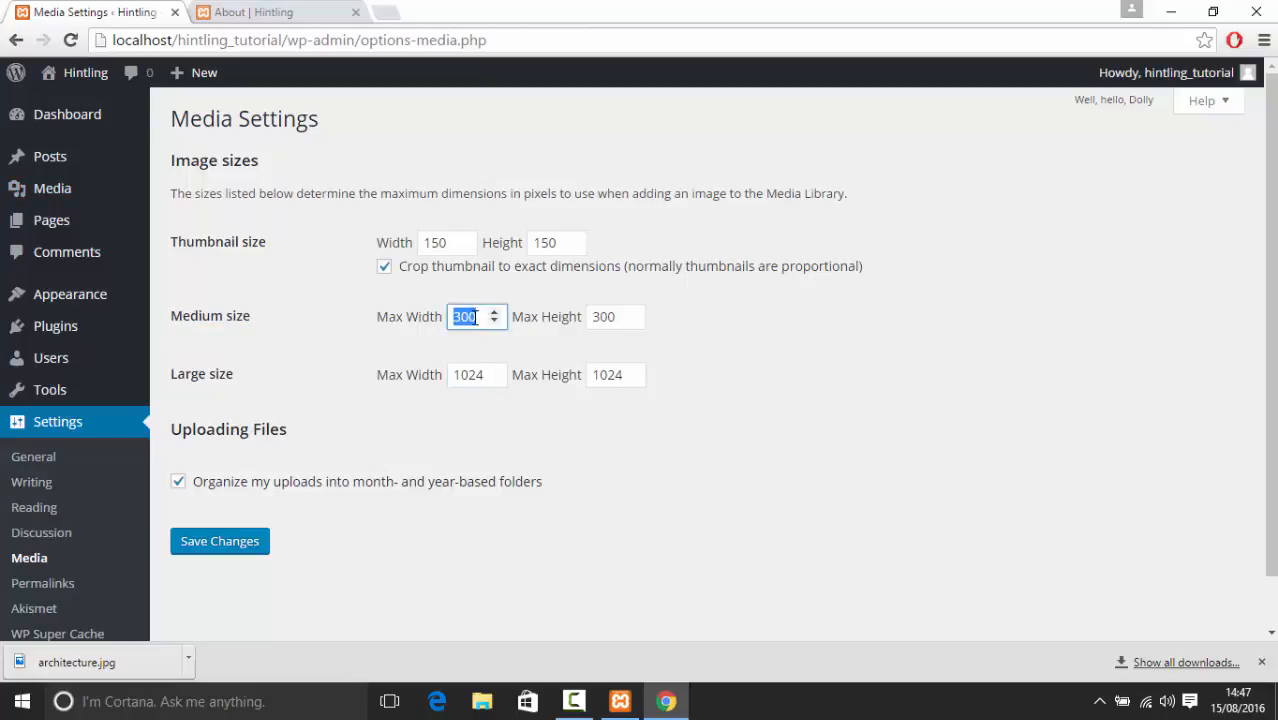
{"action": "double_click", "coordinate": [603, 316]}
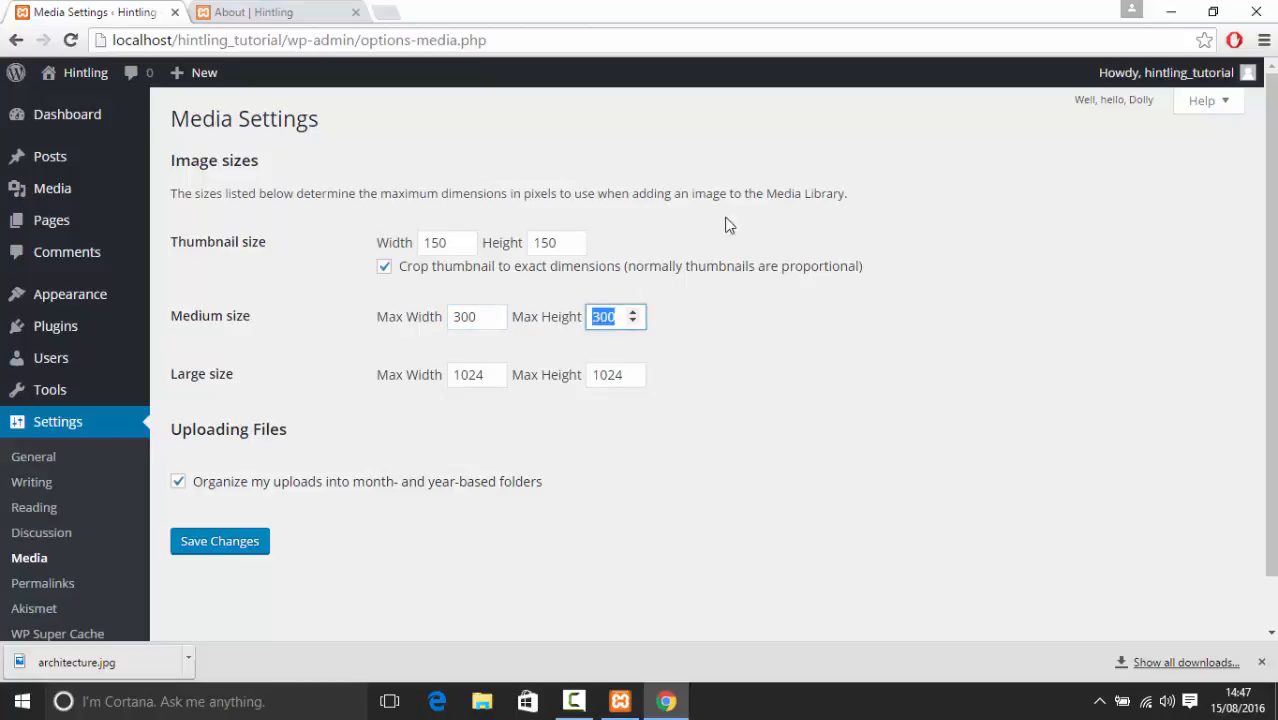
{"action": "left_click", "coordinate": [867, 190]}
{"action": "left_click_drag", "start_coordinate": [867, 197], "coordinate": [185, 190]}
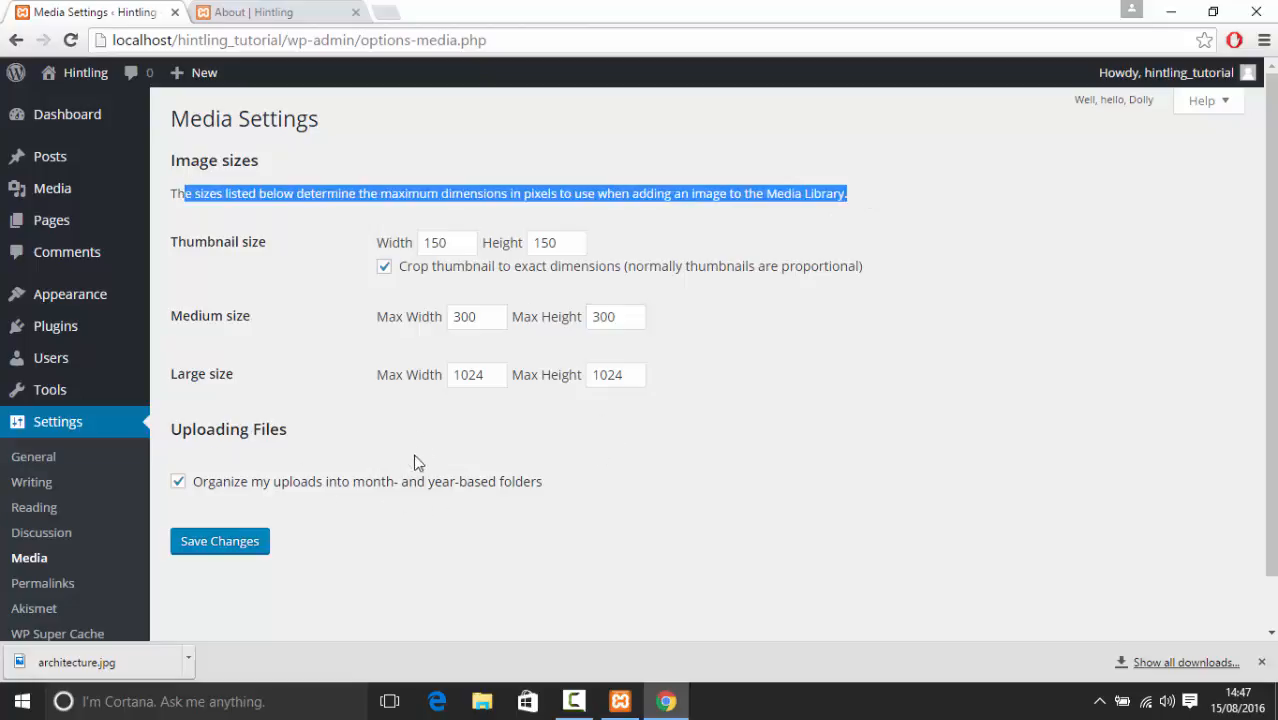
Open the Permalink settings and inspect how the date and post name form the Hello Hintling post's URL on the site
{"action": "left_click", "coordinate": [97, 582]}
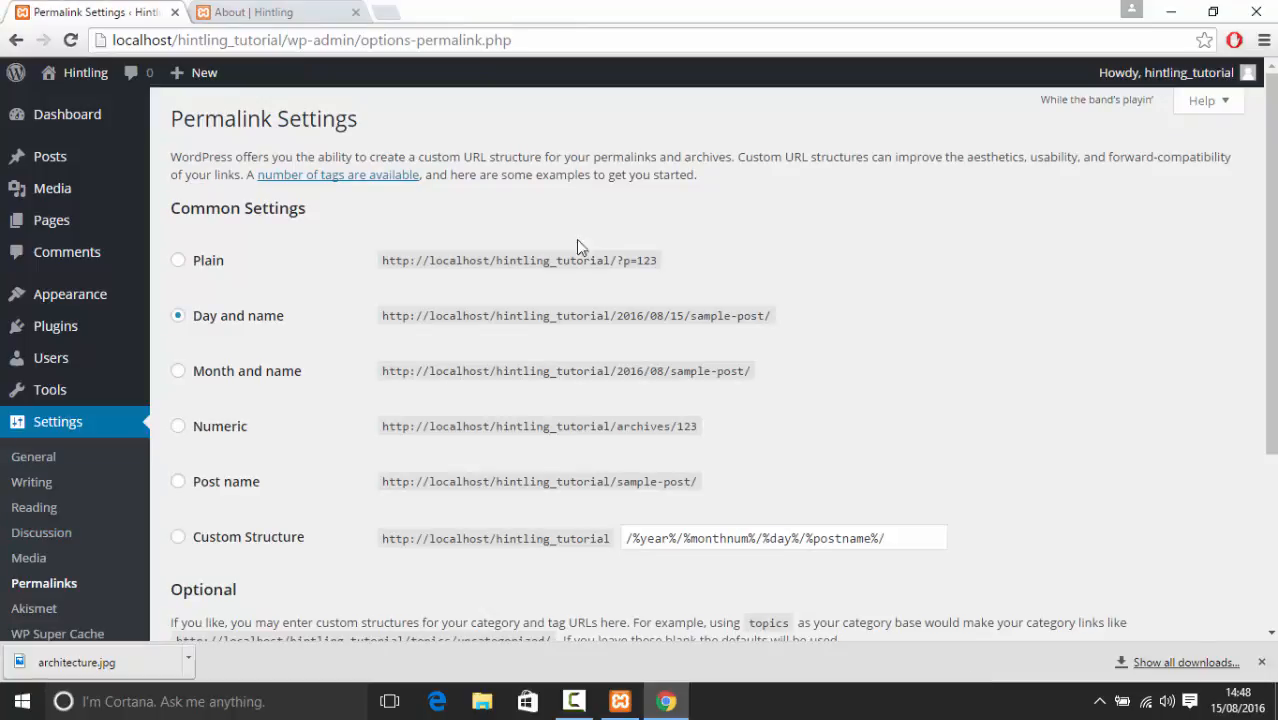
{"action": "left_click", "coordinate": [230, 10]}
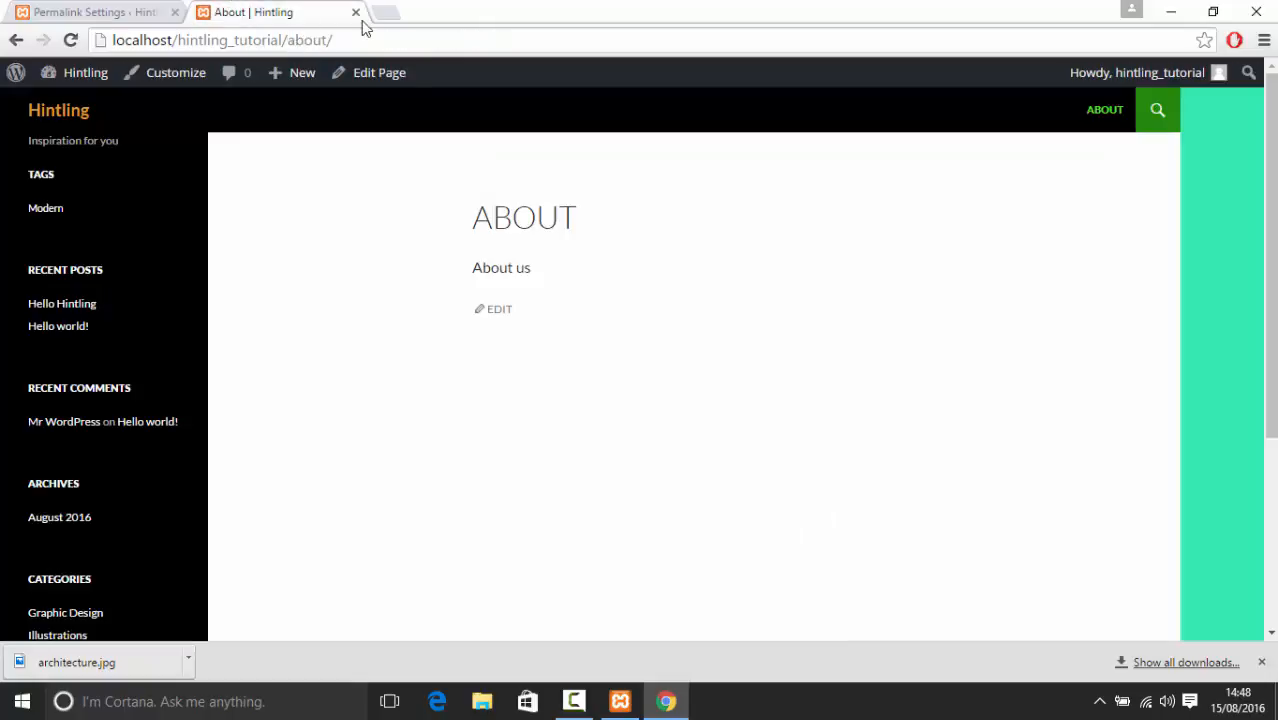
{"action": "left_click", "coordinate": [94, 305]}
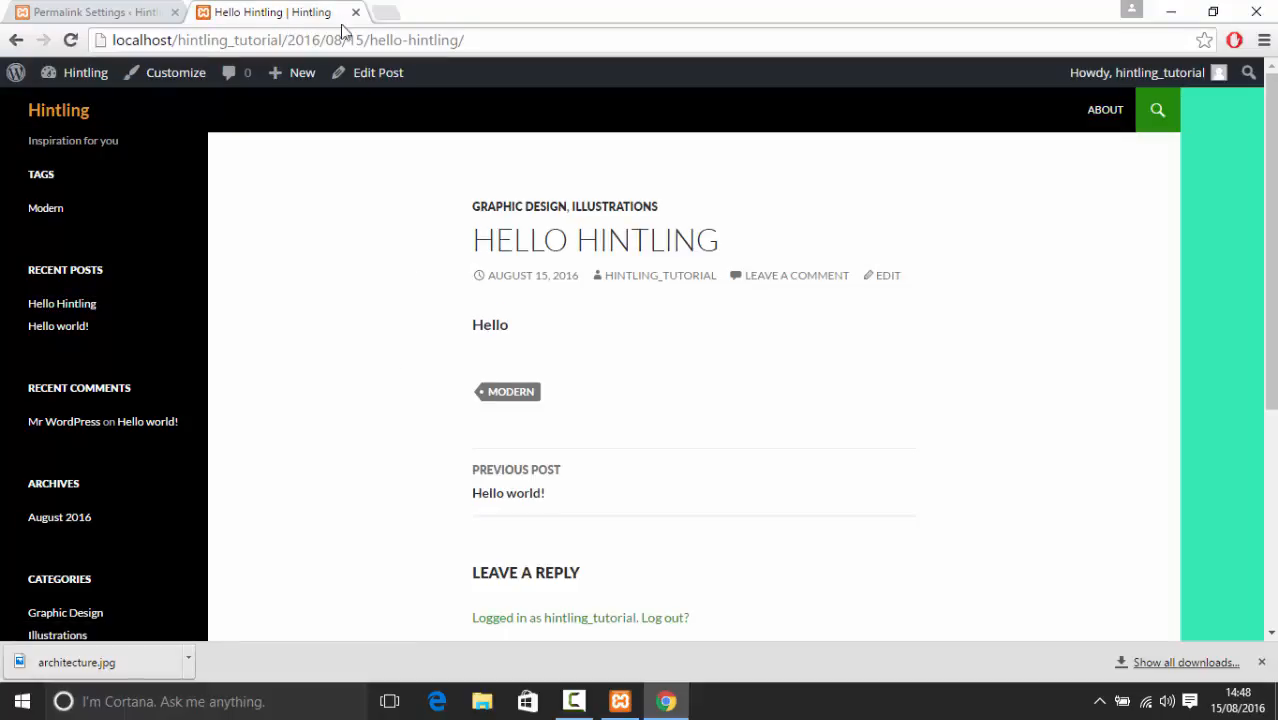
{"action": "left_click_drag", "start_coordinate": [283, 40], "coordinate": [369, 40]}
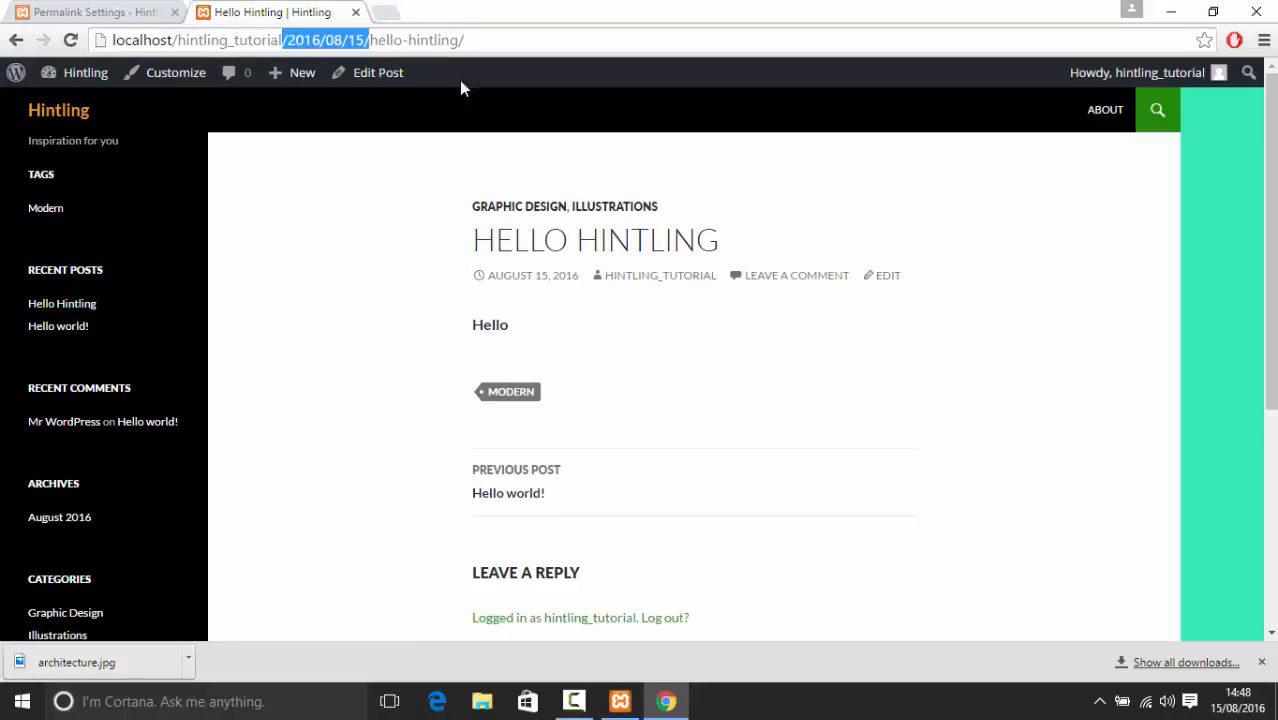
{"action": "left_click_drag", "start_coordinate": [466, 40], "coordinate": [378, 40]}
{"action": "left_click", "coordinate": [141, 11]}
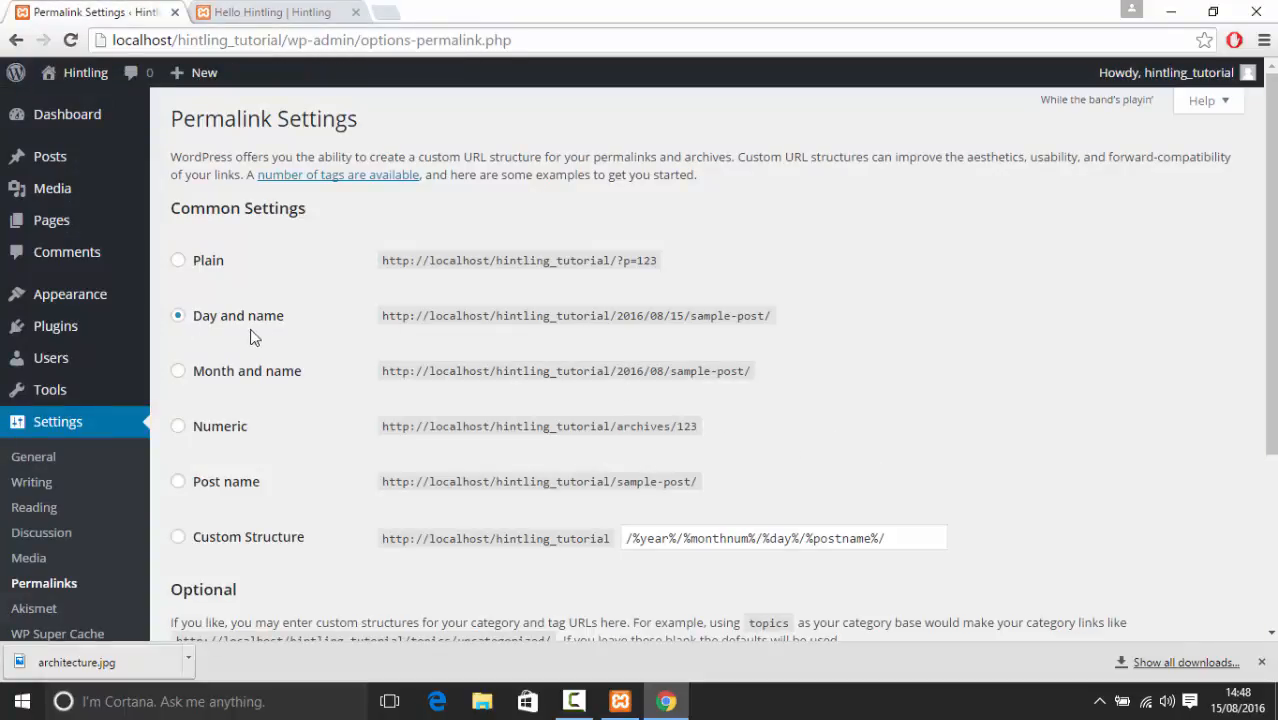
Compare the example URLs of the Day and name, Plain, Month and name, Numeric and Post name permalink structures
{"action": "left_click_drag", "start_coordinate": [782, 313], "coordinate": [274, 288]}
{"action": "left_click", "coordinate": [439, 247]}
{"action": "left_click_drag", "start_coordinate": [439, 247], "coordinate": [725, 245]}
{"action": "left_click", "coordinate": [713, 256]}
{"action": "left_click_drag", "start_coordinate": [665, 376], "coordinate": [708, 374]}
{"action": "left_click_drag", "start_coordinate": [712, 430], "coordinate": [637, 432]}
{"action": "scroll", "coordinate": [628, 430], "scroll_direction": "down", "scroll_amount": 1}
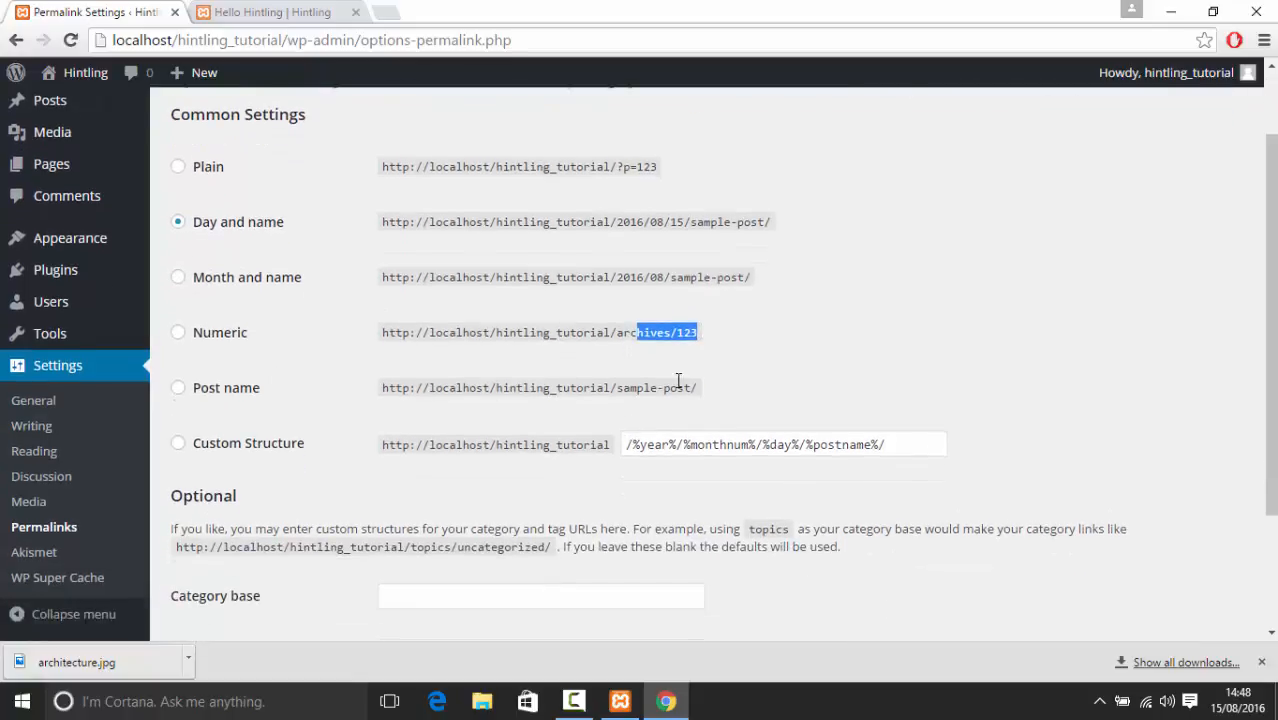
{"action": "left_click_drag", "start_coordinate": [697, 388], "coordinate": [429, 389]}
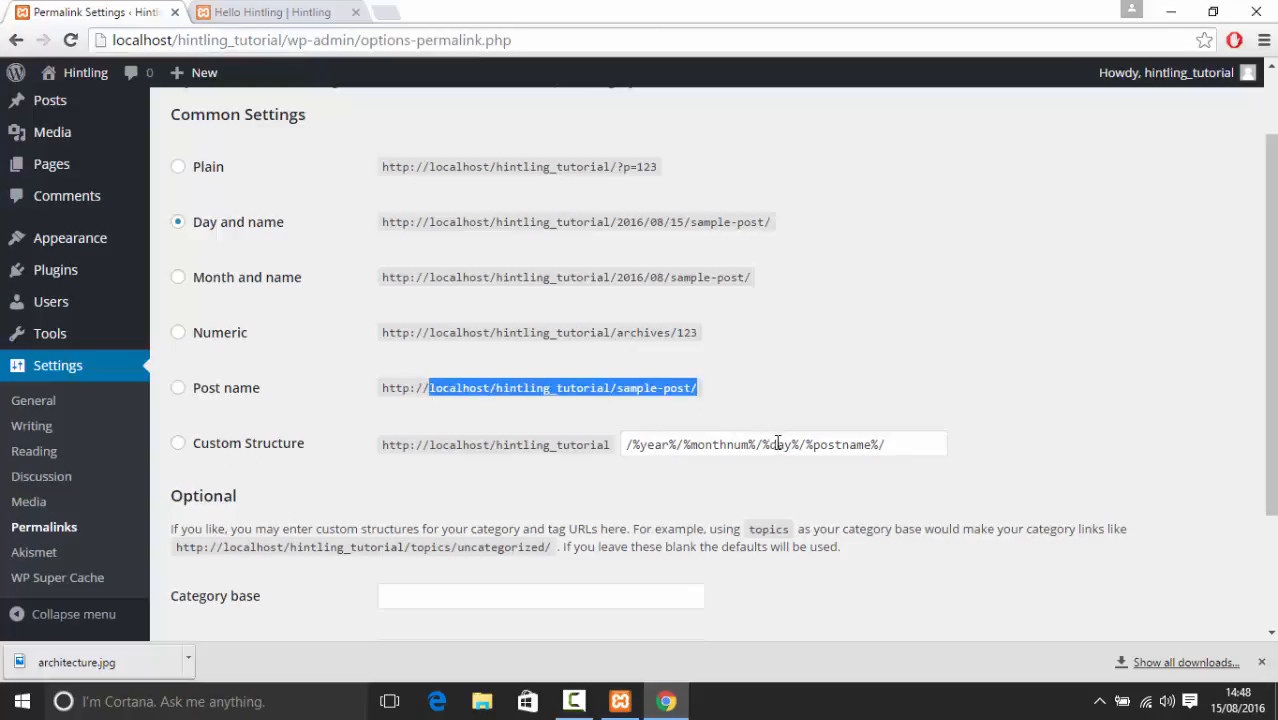
Try a custom permalink structure with the %day% tag moved from before %postname% to after it
{"action": "left_click_drag", "start_coordinate": [691, 443], "coordinate": [765, 455]}
{"action": "left_click", "coordinate": [856, 443]}
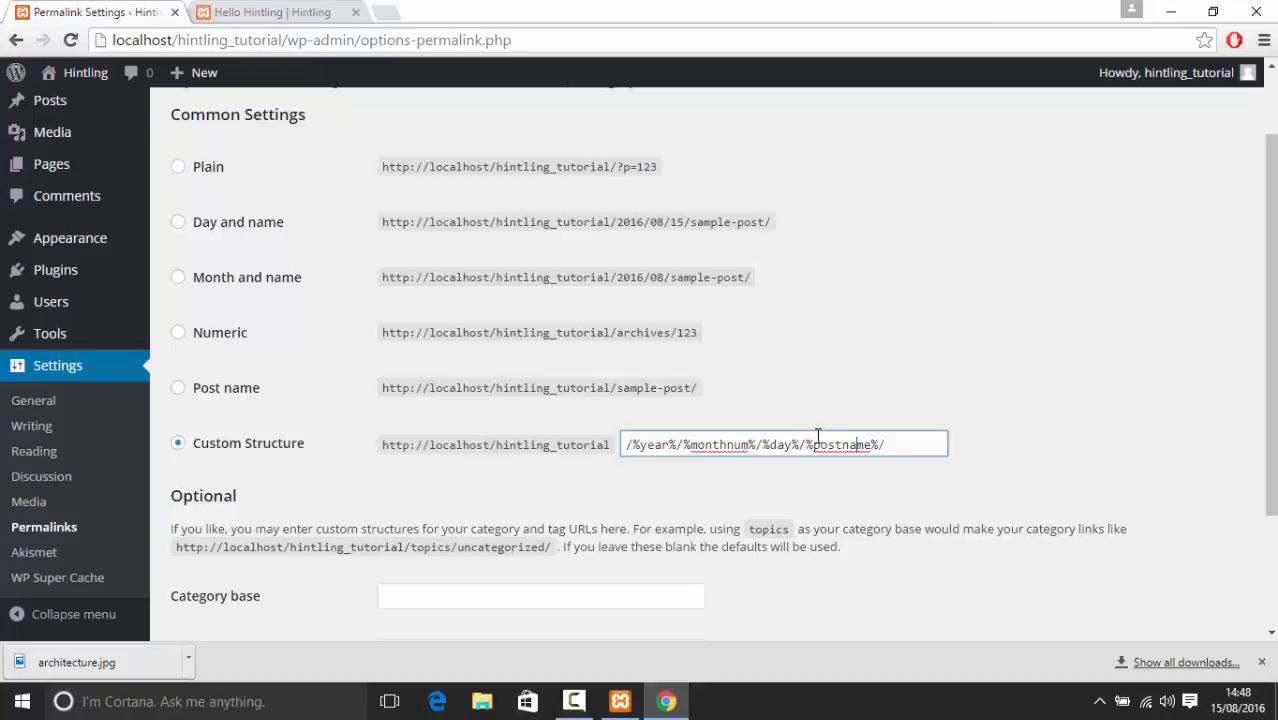
{"action": "left_click_drag", "start_coordinate": [803, 443], "coordinate": [764, 449]}
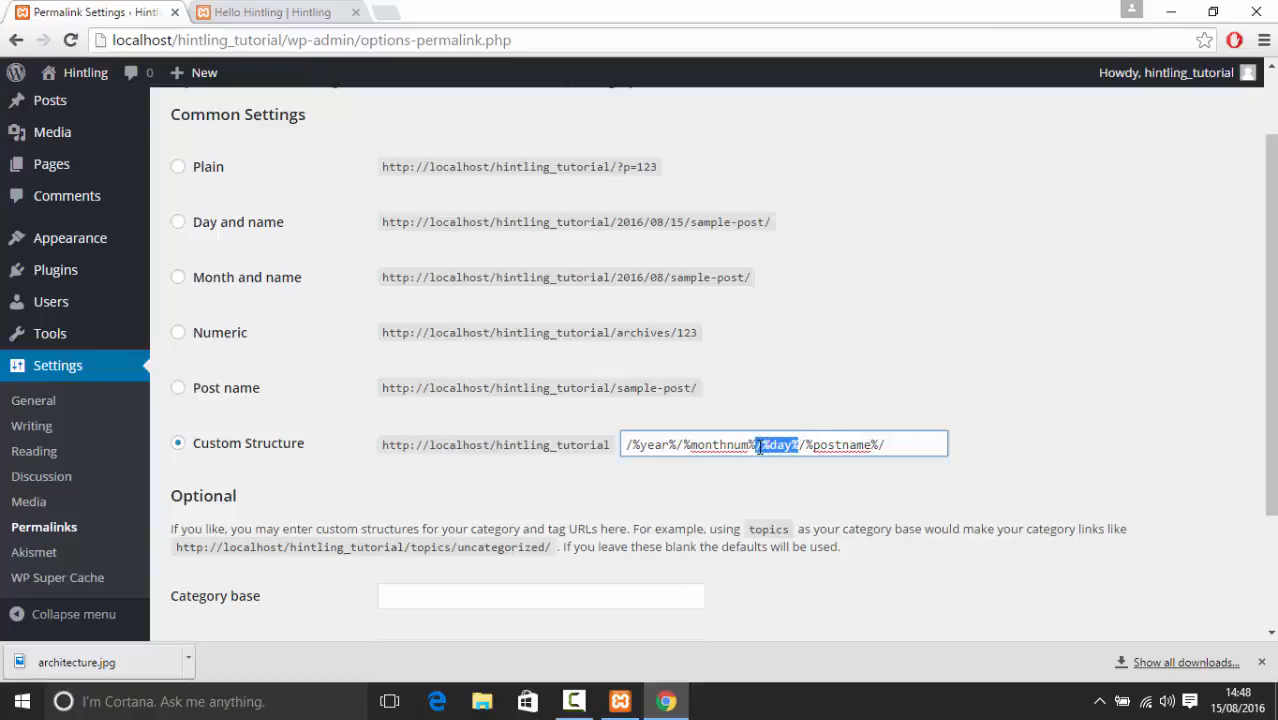
{"action": "key", "text": "BackSpace"}
{"action": "type", "text": "/%day%"}
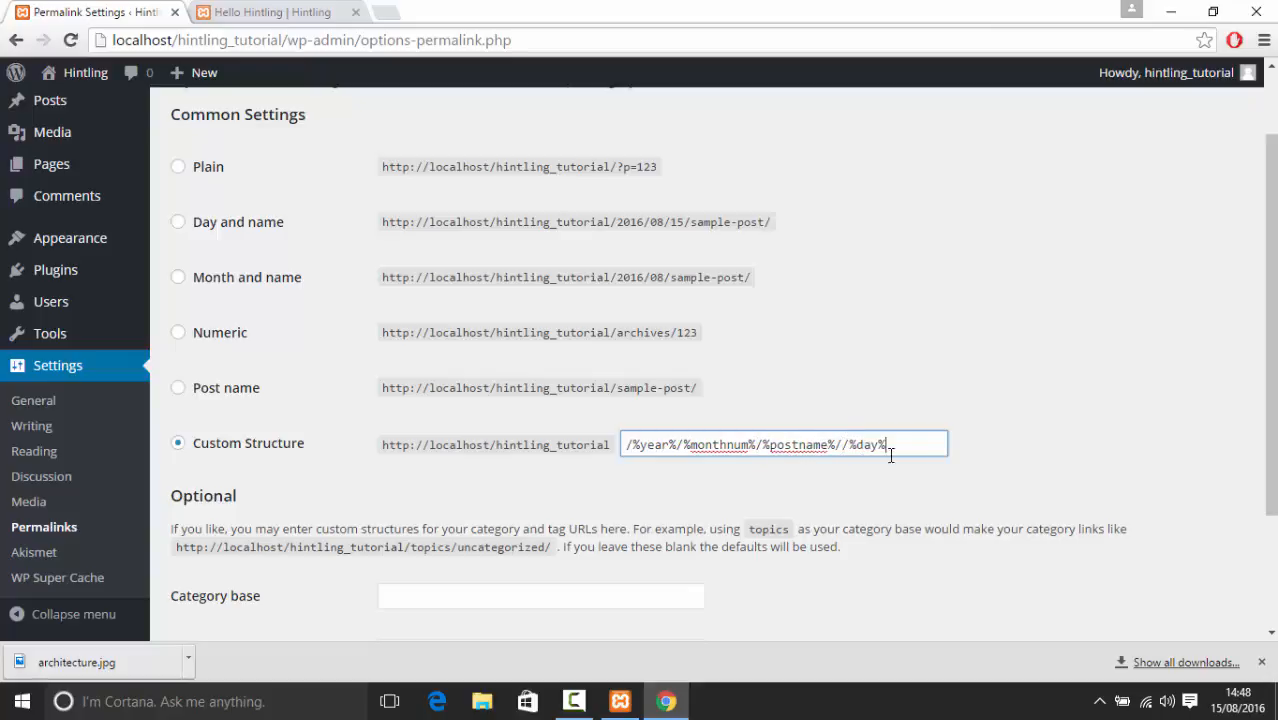
{"action": "left_click", "coordinate": [851, 445]}
{"action": "key", "text": "BackSpace"}
{"action": "left_click", "coordinate": [524, 410]}
Select the Post name permalink structure and examine its example URL
{"action": "left_click", "coordinate": [199, 389]}
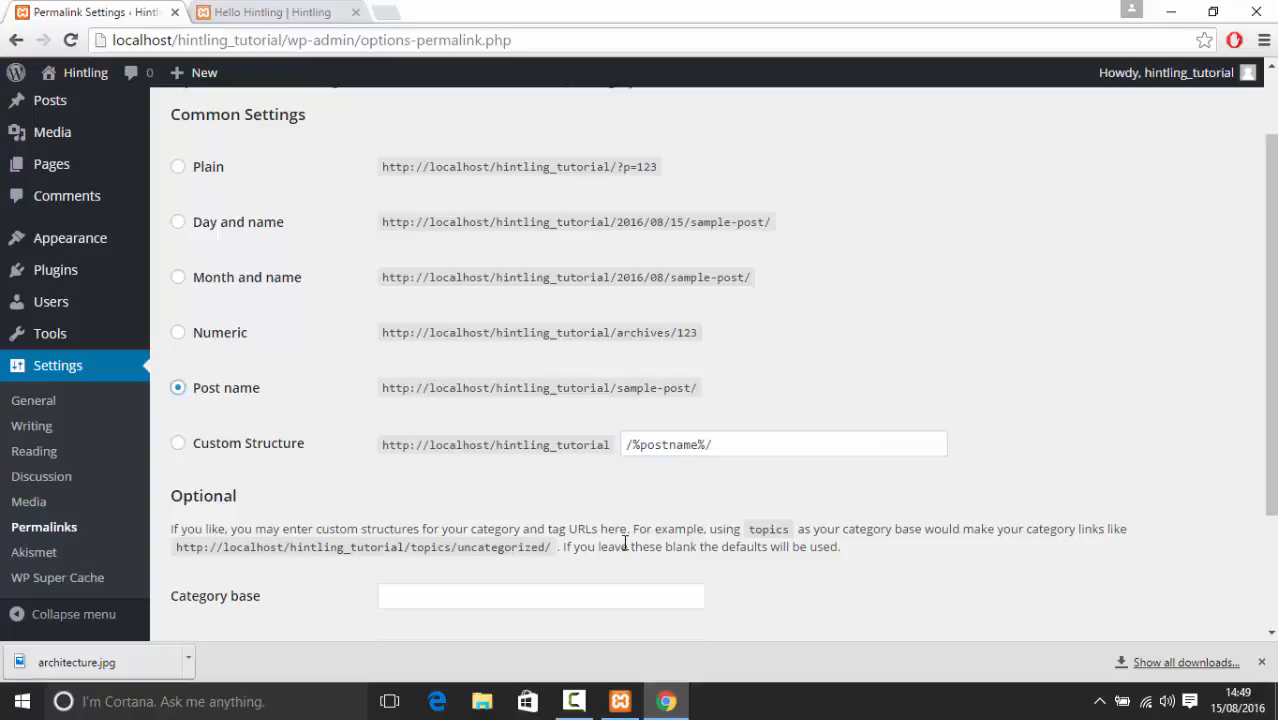
{"action": "left_click_drag", "start_coordinate": [716, 394], "coordinate": [416, 403]}
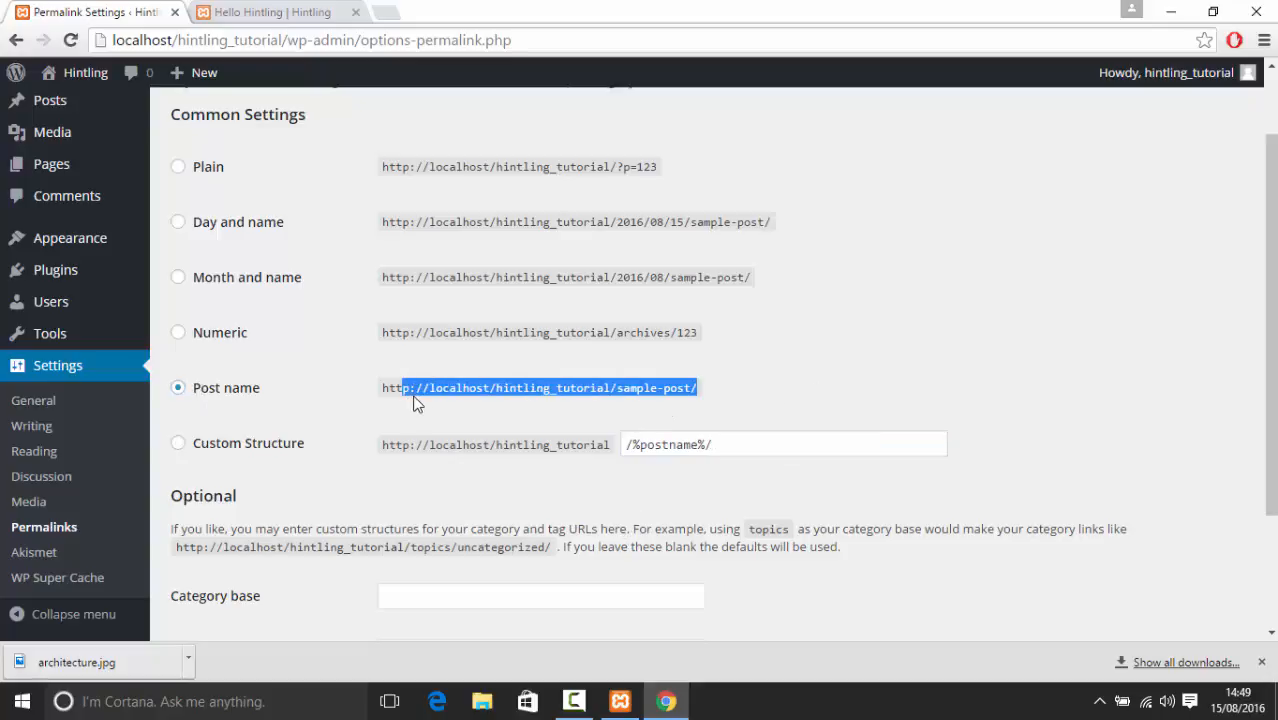
{"action": "triple_click", "coordinate": [680, 388]}
{"action": "left_click", "coordinate": [713, 393]}
{"action": "left_click_drag", "start_coordinate": [698, 388], "coordinate": [402, 376]}
{"action": "left_click", "coordinate": [410, 388]}
{"action": "left_click", "coordinate": [731, 389]}
Select the Plain permalink structure without saving, compare it with the Post name URL, and review the custom and optional base fields
{"action": "left_click", "coordinate": [205, 167]}
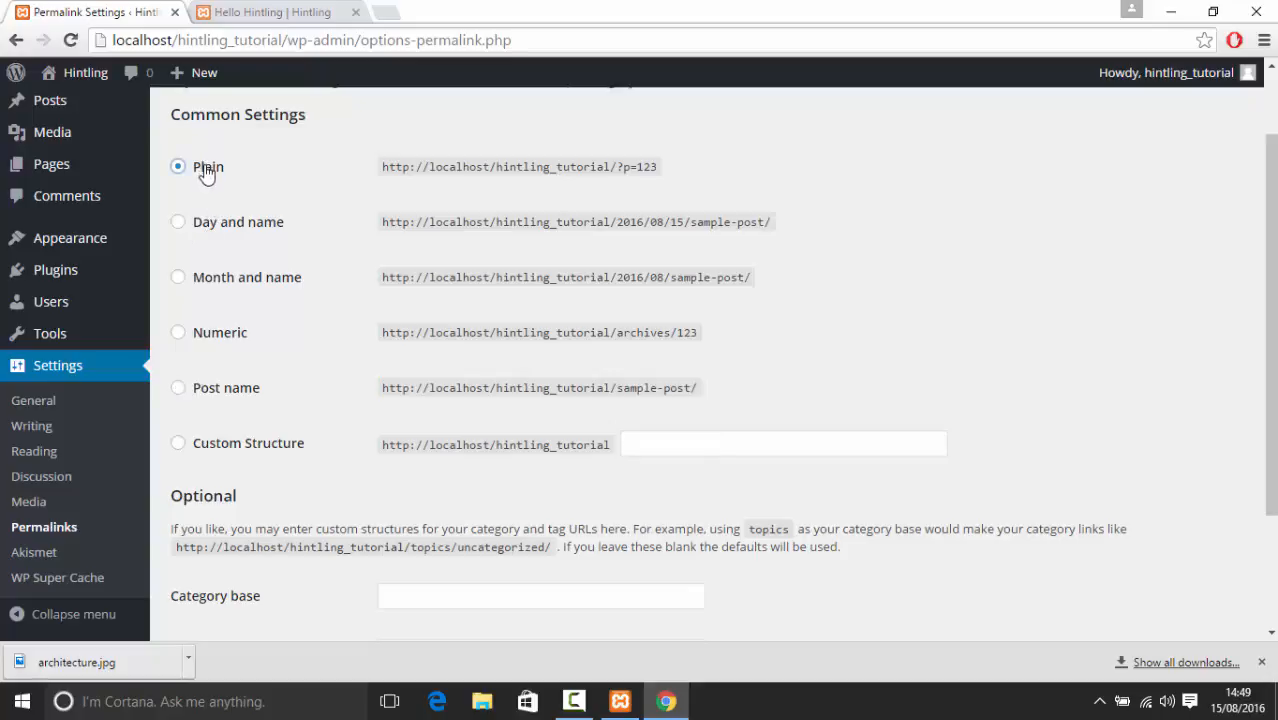
{"action": "left_click_drag", "start_coordinate": [700, 388], "coordinate": [382, 390]}
{"action": "left_click_drag", "start_coordinate": [567, 424], "coordinate": [618, 375]}
{"action": "left_click", "coordinate": [734, 393]}
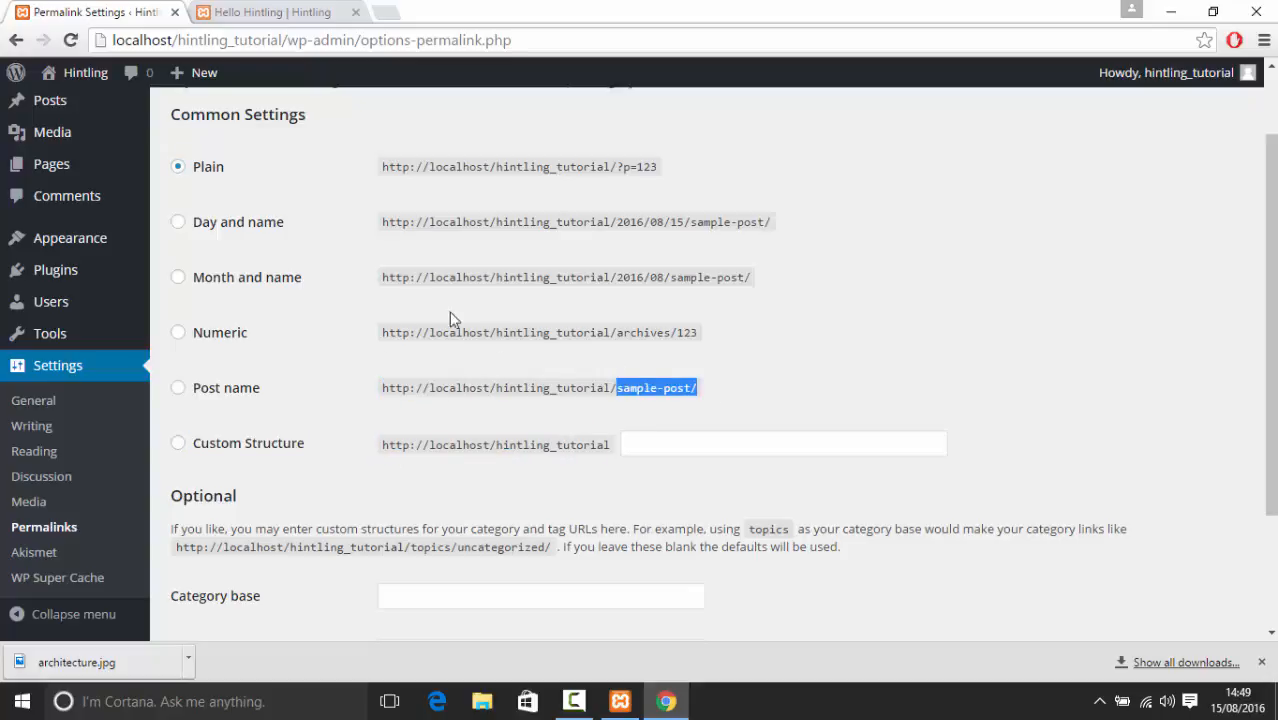
{"action": "left_click", "coordinate": [254, 170]}
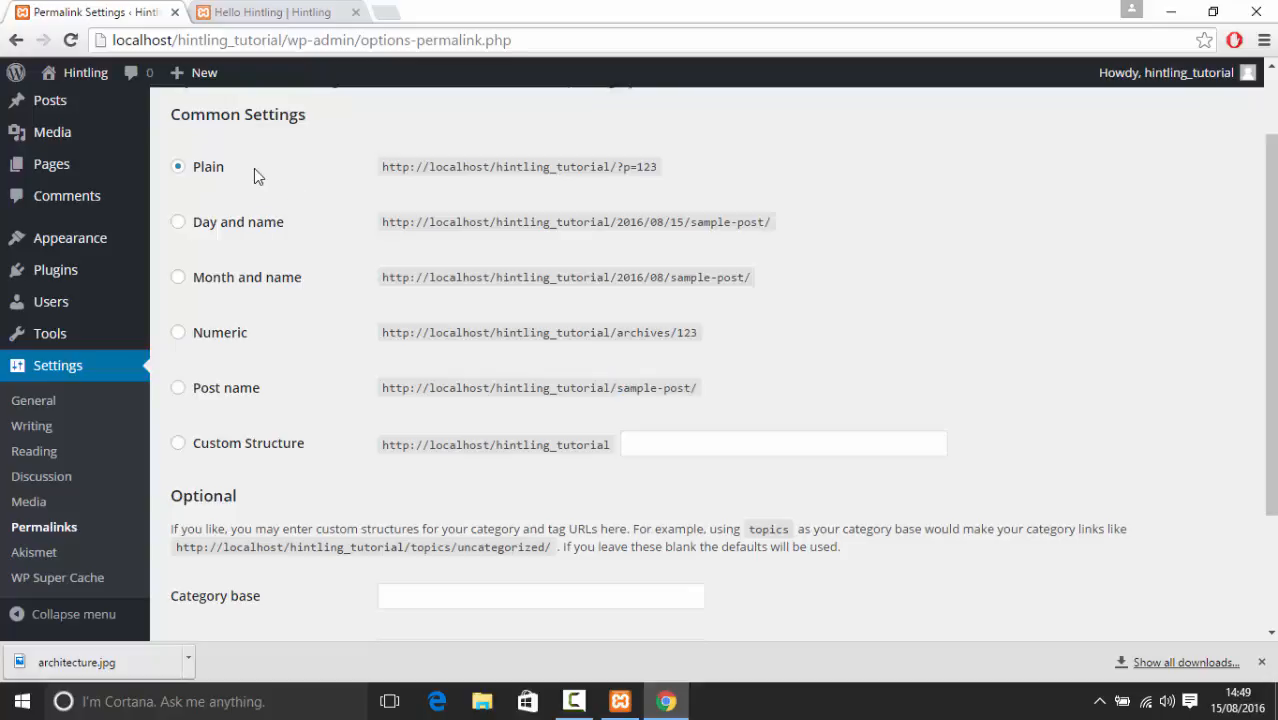
{"action": "scroll", "coordinate": [417, 340], "scroll_direction": "down", "scroll_amount": 3}
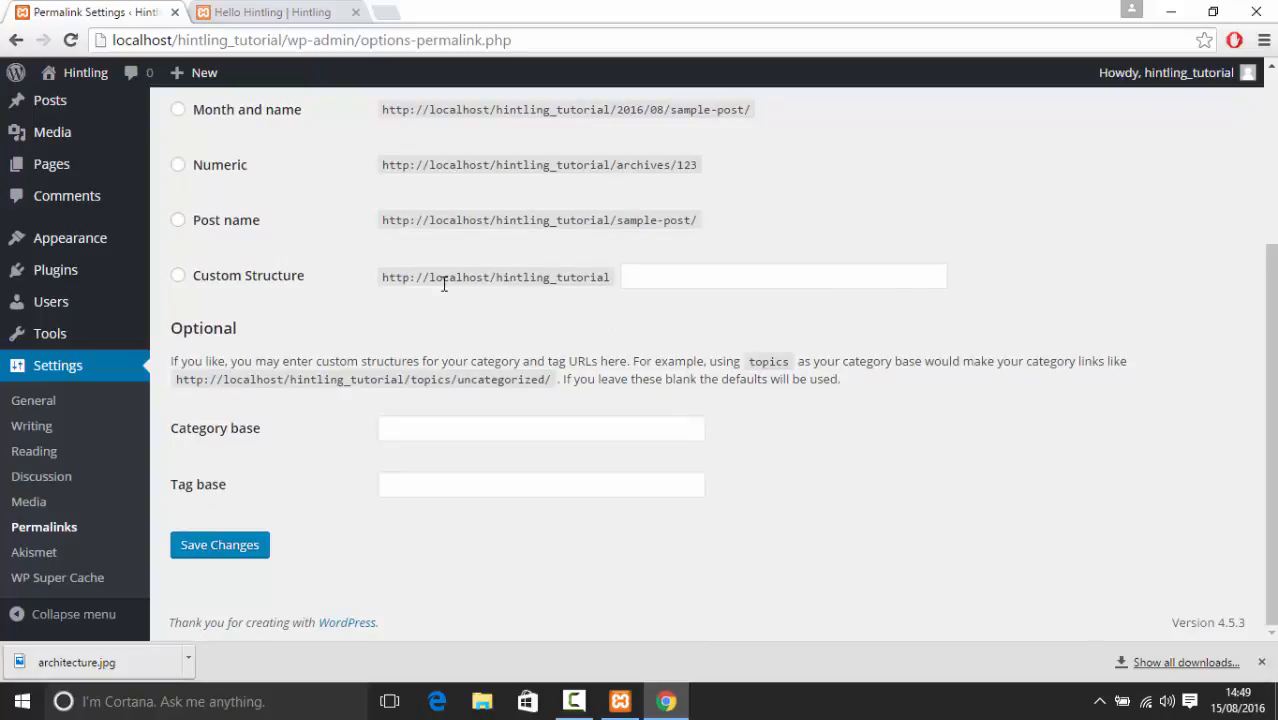
{"action": "left_click_drag", "start_coordinate": [446, 280], "coordinate": [402, 280]}
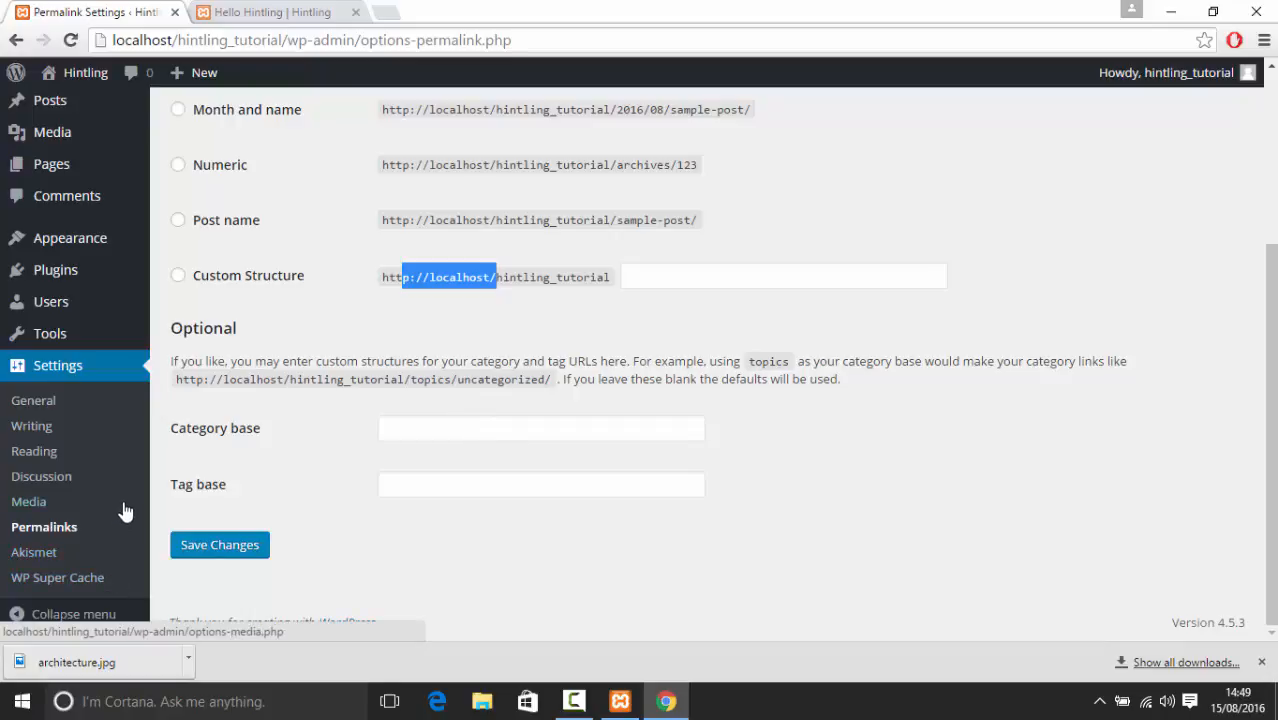
{"action": "scroll", "coordinate": [60, 372], "scroll_direction": "up", "scroll_amount": 3}
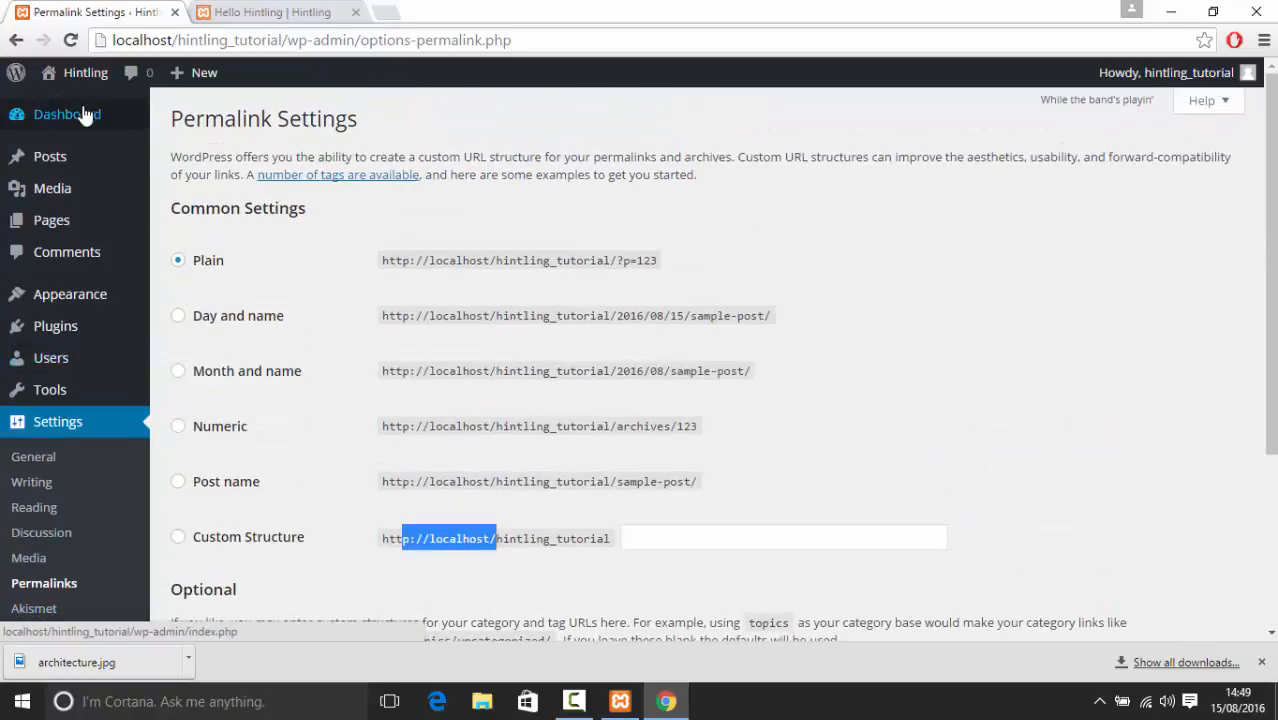
Open the Hello Hintling post for editing, extend its body text to "Hello Hintling" and update the post
{"action": "left_click", "coordinate": [40, 156]}
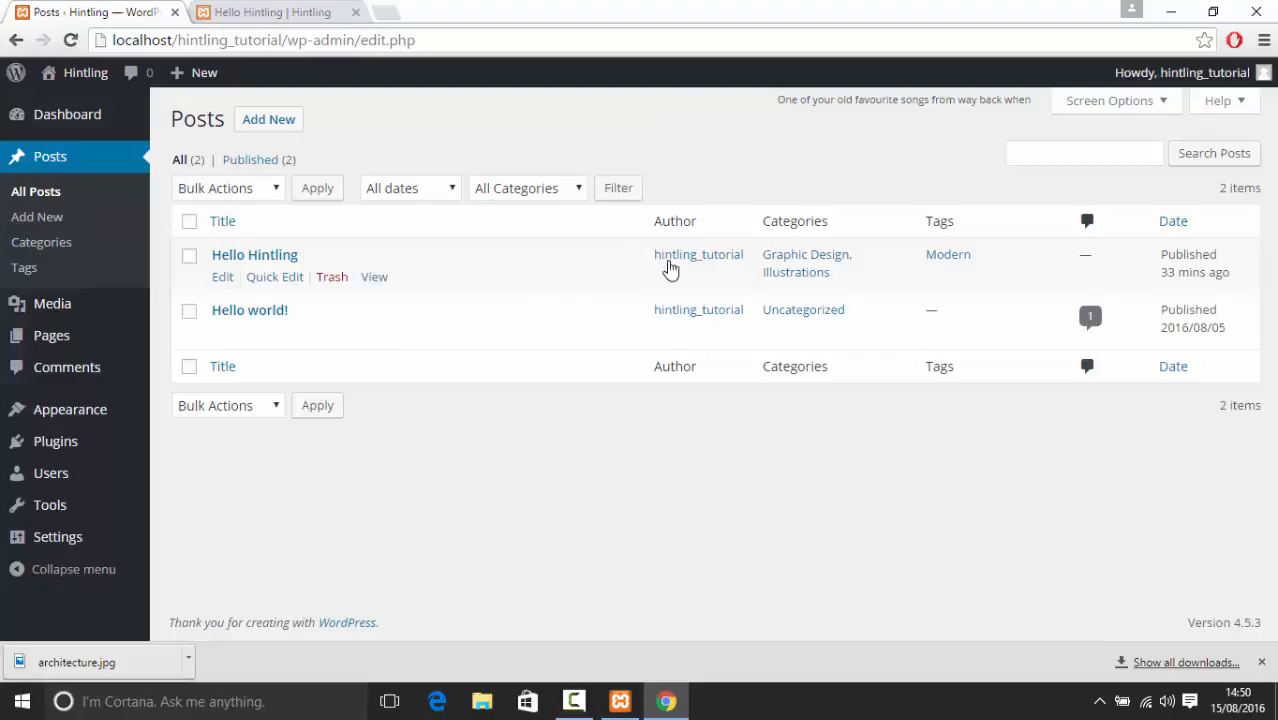
{"action": "left_click", "coordinate": [282, 255]}
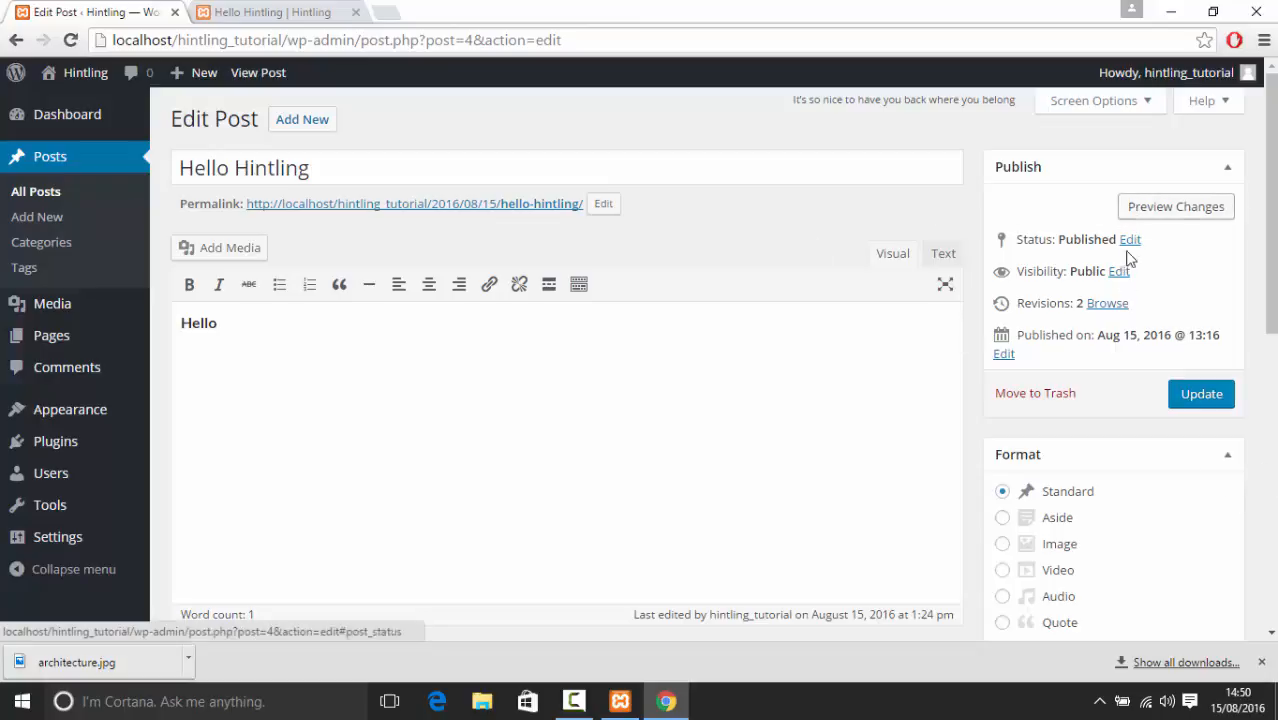
{"action": "left_click", "coordinate": [510, 355]}
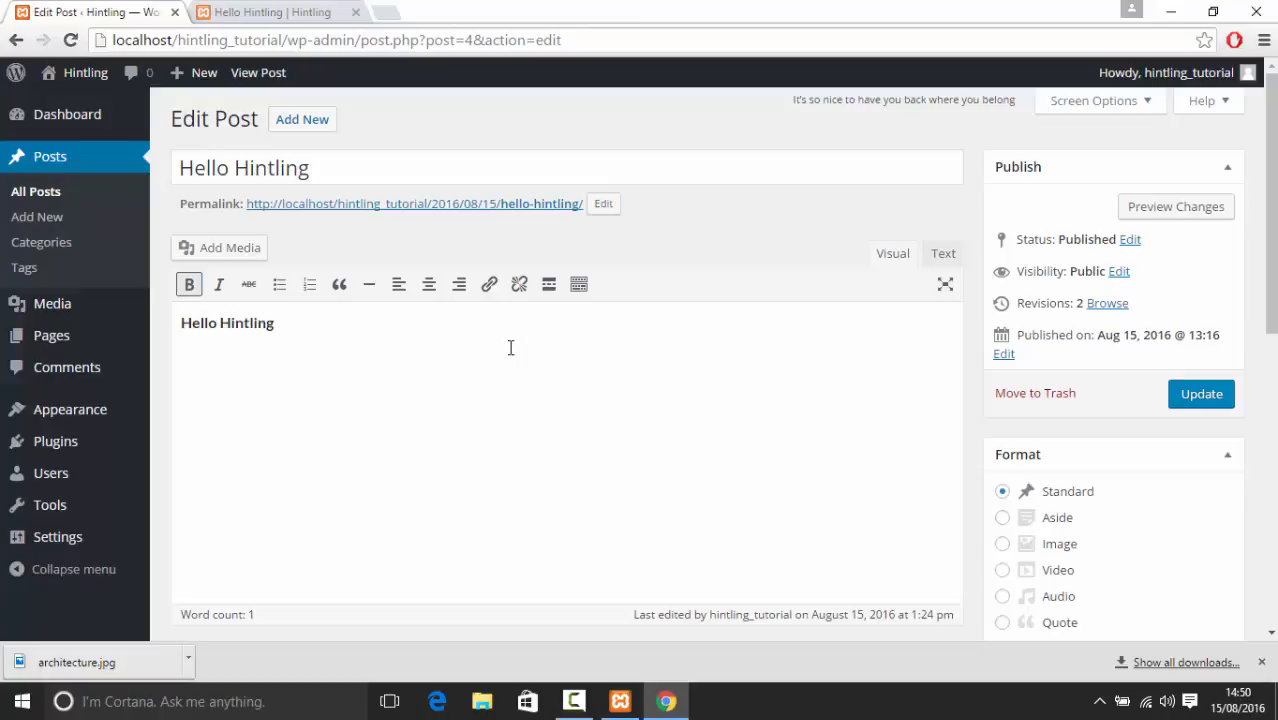
{"action": "left_click", "coordinate": [1212, 390]}
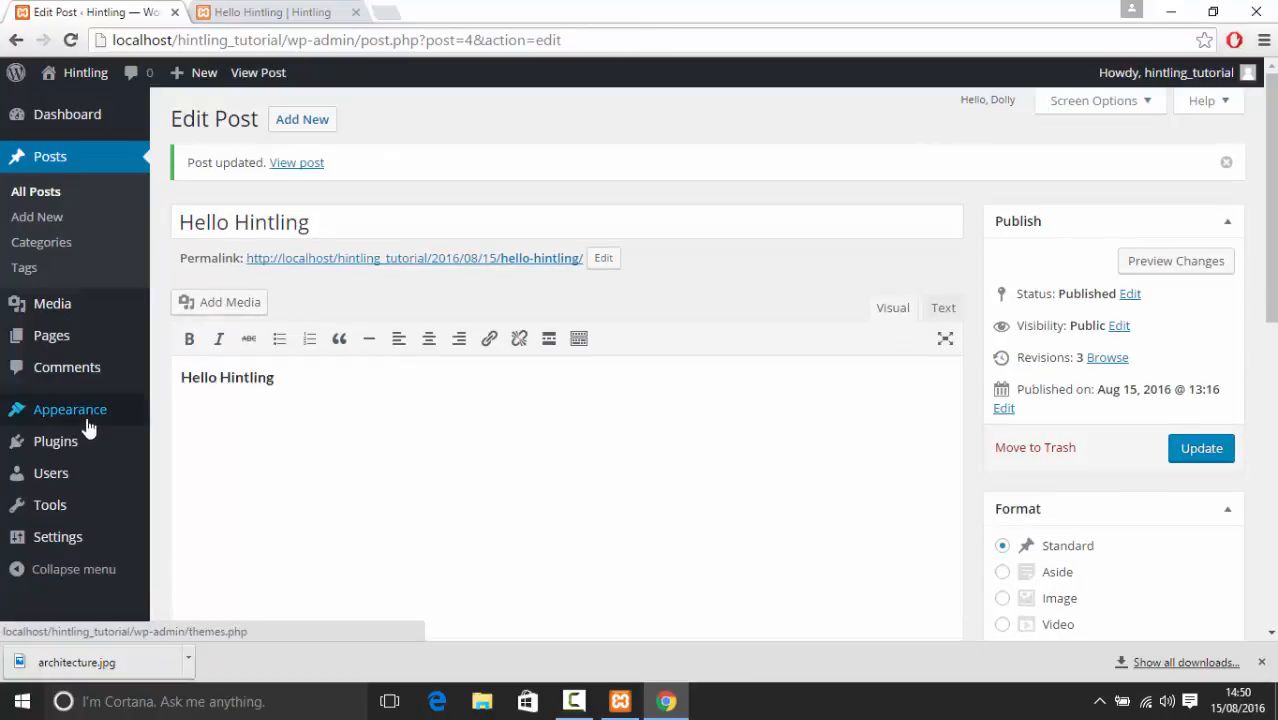
Browse the Hello Hintling post's revisions, restore the one from 15 Aug @ 13:16 and update the post
{"action": "left_click_drag", "start_coordinate": [412, 408], "coordinate": [211, 394]}
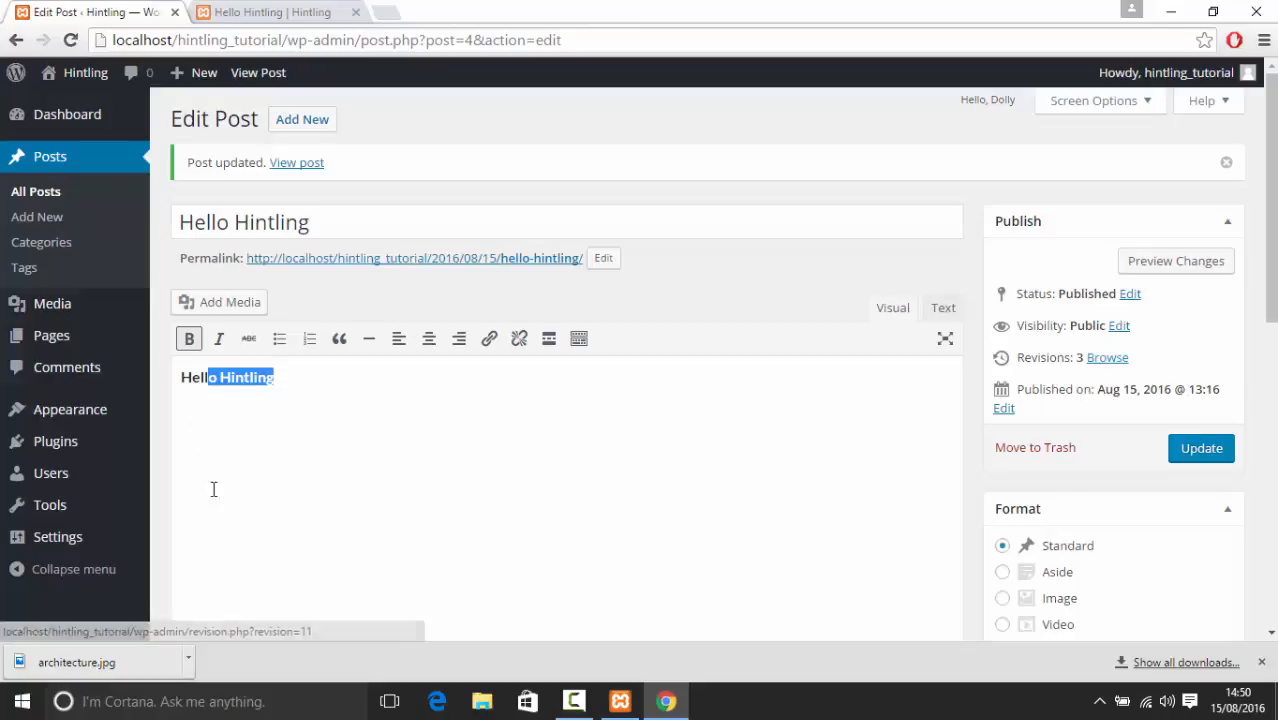
{"action": "left_click", "coordinate": [1108, 348]}
{"action": "left_click", "coordinate": [1108, 355]}
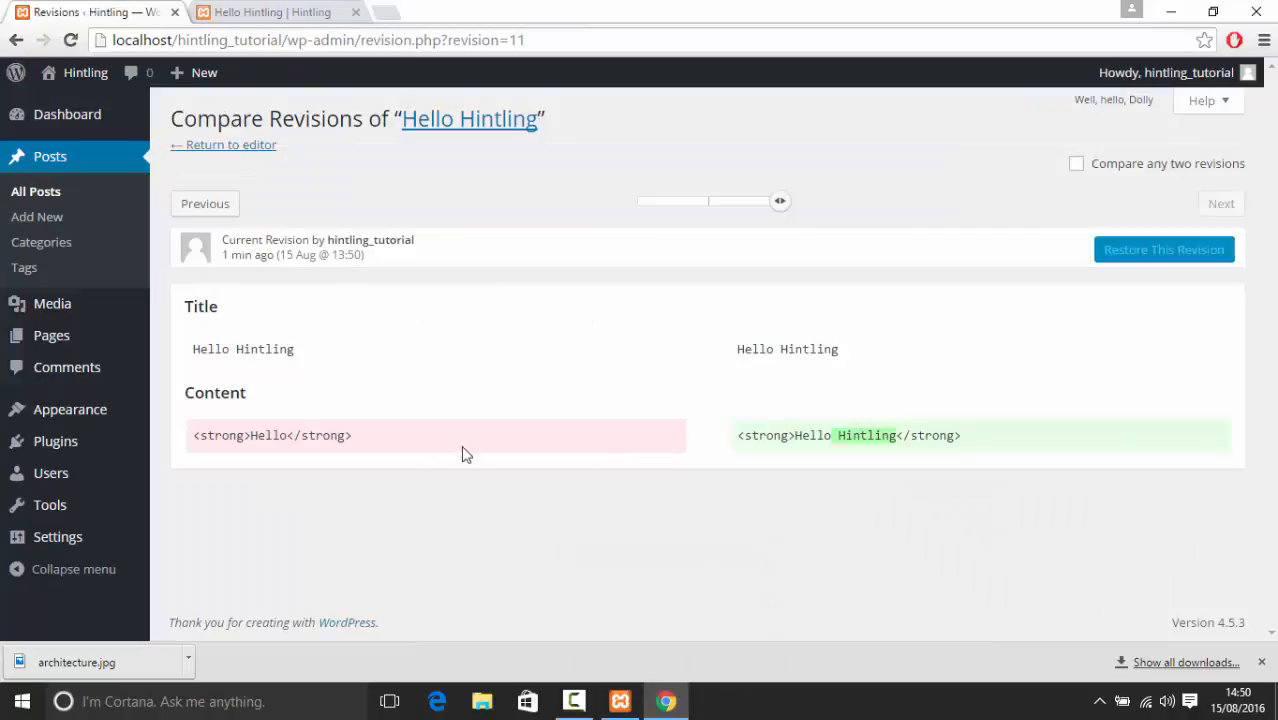
{"action": "mouse_move", "coordinate": [772, 208]}
{"action": "left_click_drag", "start_coordinate": [772, 208], "coordinate": [708, 214]}
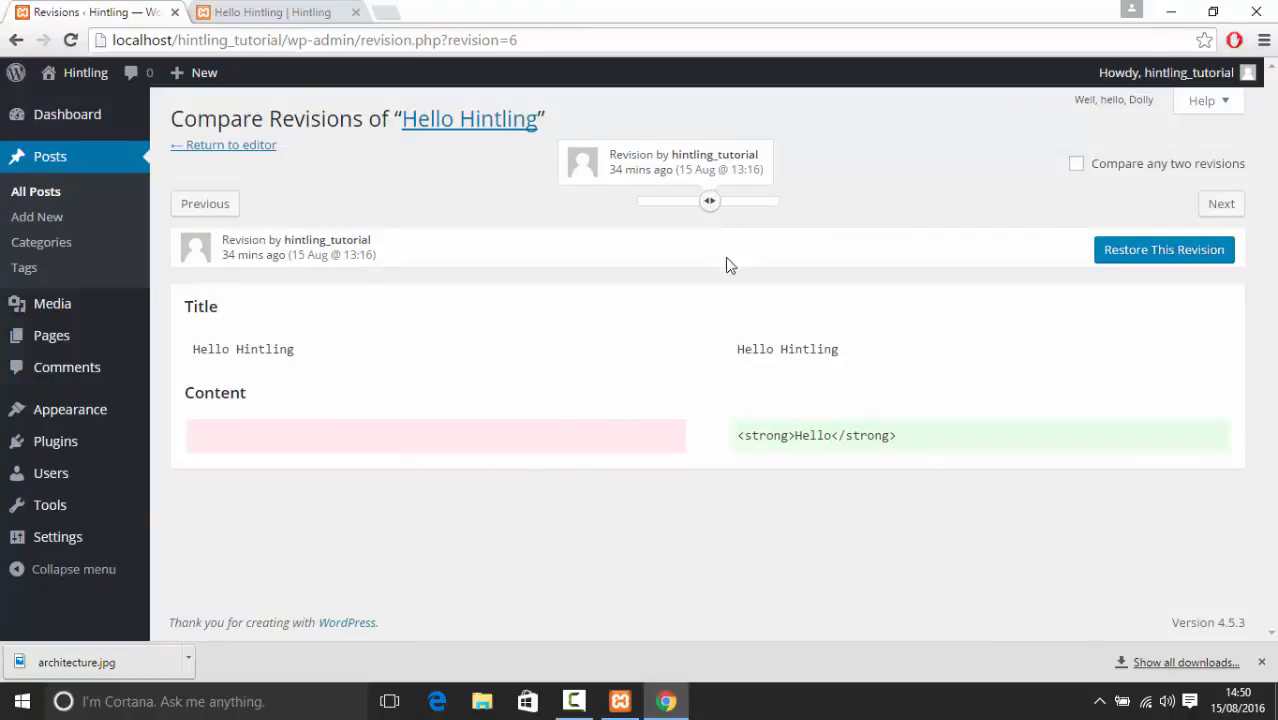
{"action": "left_click", "coordinate": [1193, 257]}
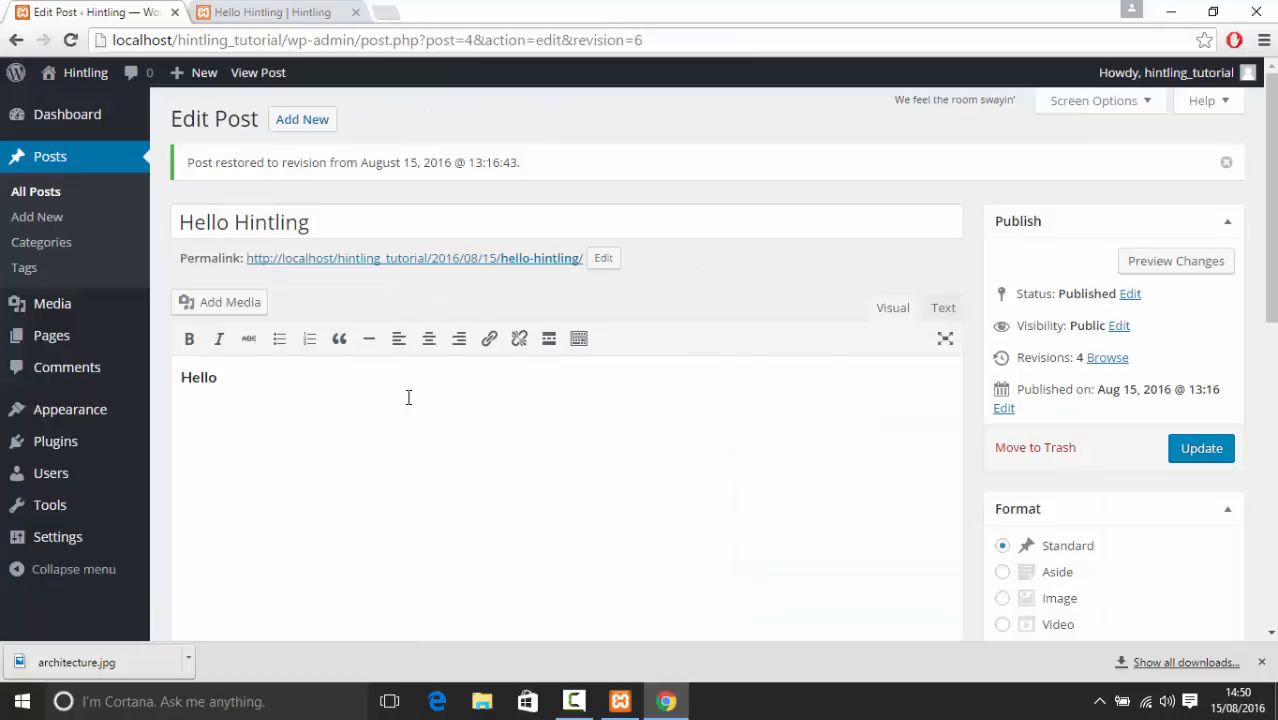
{"action": "left_click", "coordinate": [394, 398]}
{"action": "left_click", "coordinate": [1178, 461]}
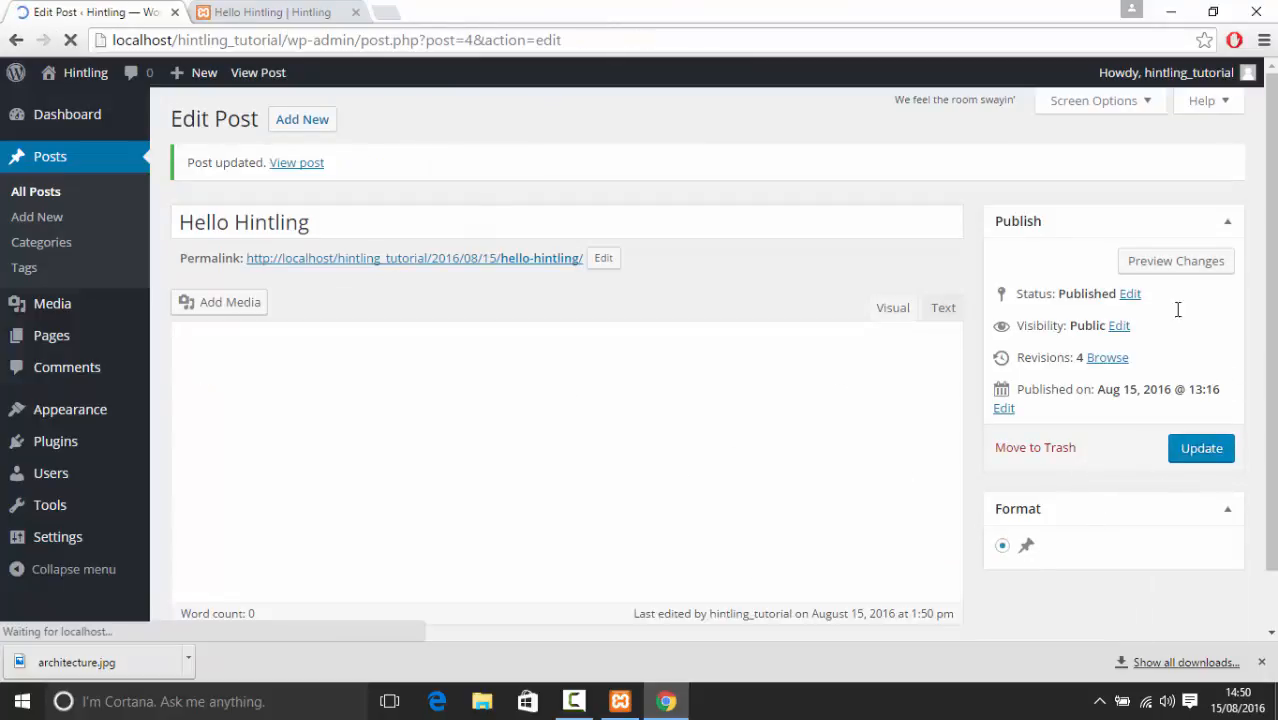
Look over the updated post's revision entry, categories, tags and featured image options
{"action": "left_click_drag", "start_coordinate": [1135, 366], "coordinate": [1068, 322]}
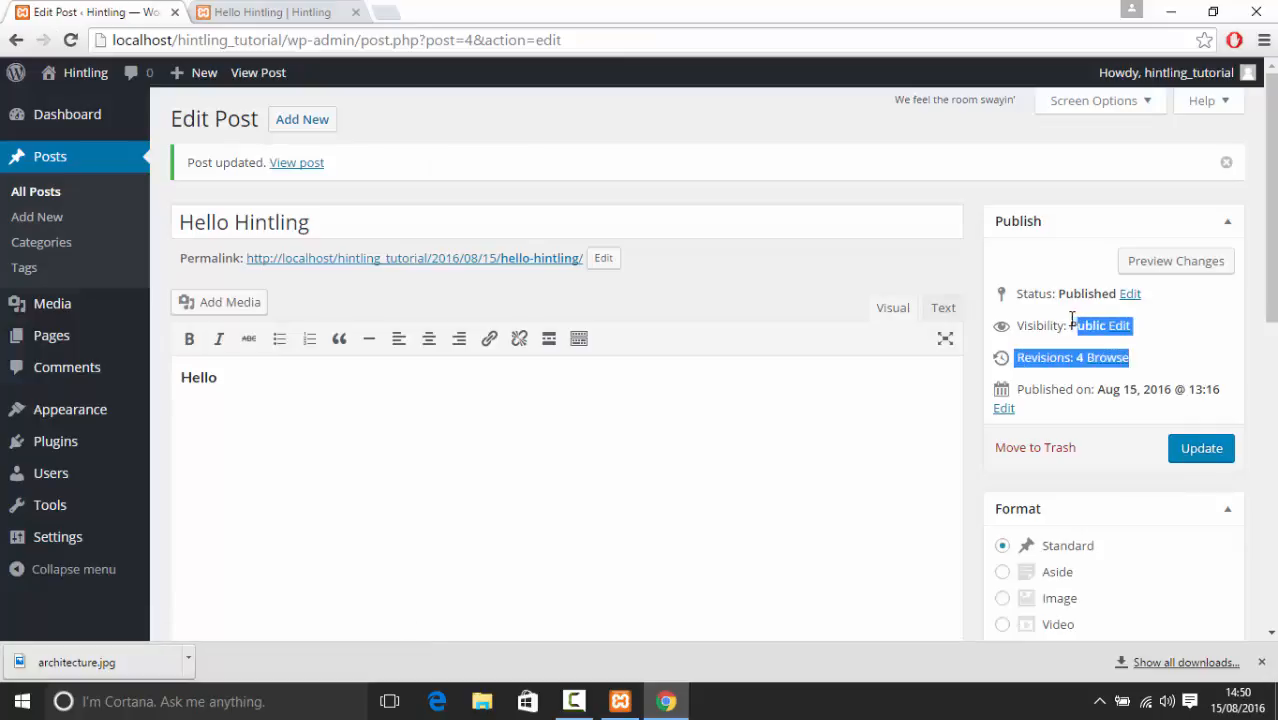
{"action": "left_click", "coordinate": [683, 416]}
{"action": "scroll", "coordinate": [248, 262], "scroll_direction": "down", "scroll_amount": 7}
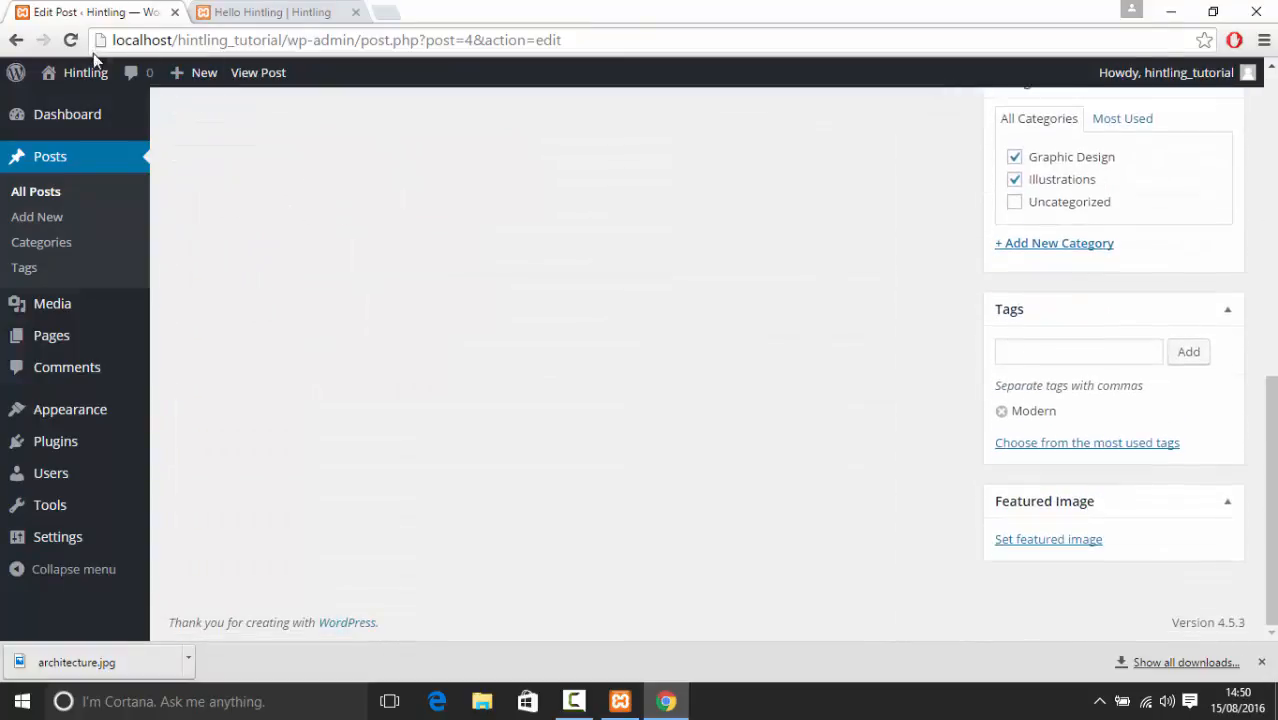
{"action": "mouse_move", "coordinate": [78, 130]}
{"action": "scroll", "coordinate": [232, 246], "scroll_direction": "up", "scroll_amount": 3}
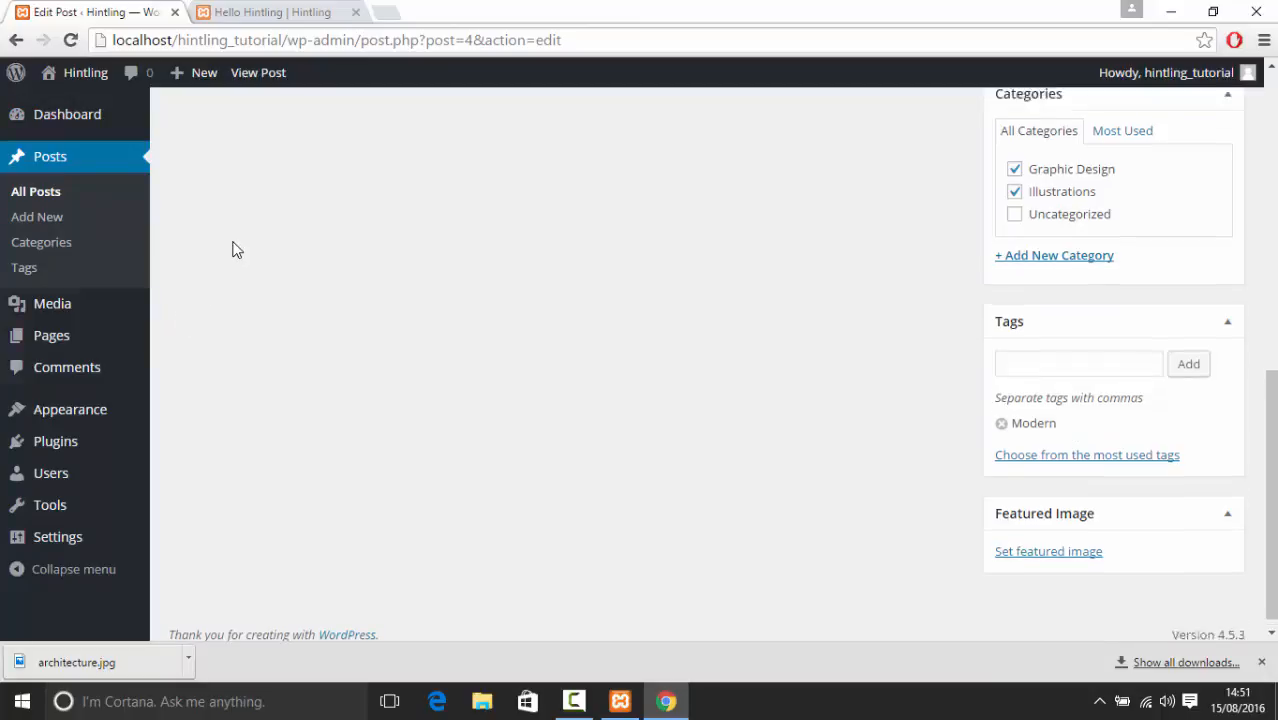
{"action": "scroll", "coordinate": [232, 246], "scroll_direction": "up", "scroll_amount": 4}
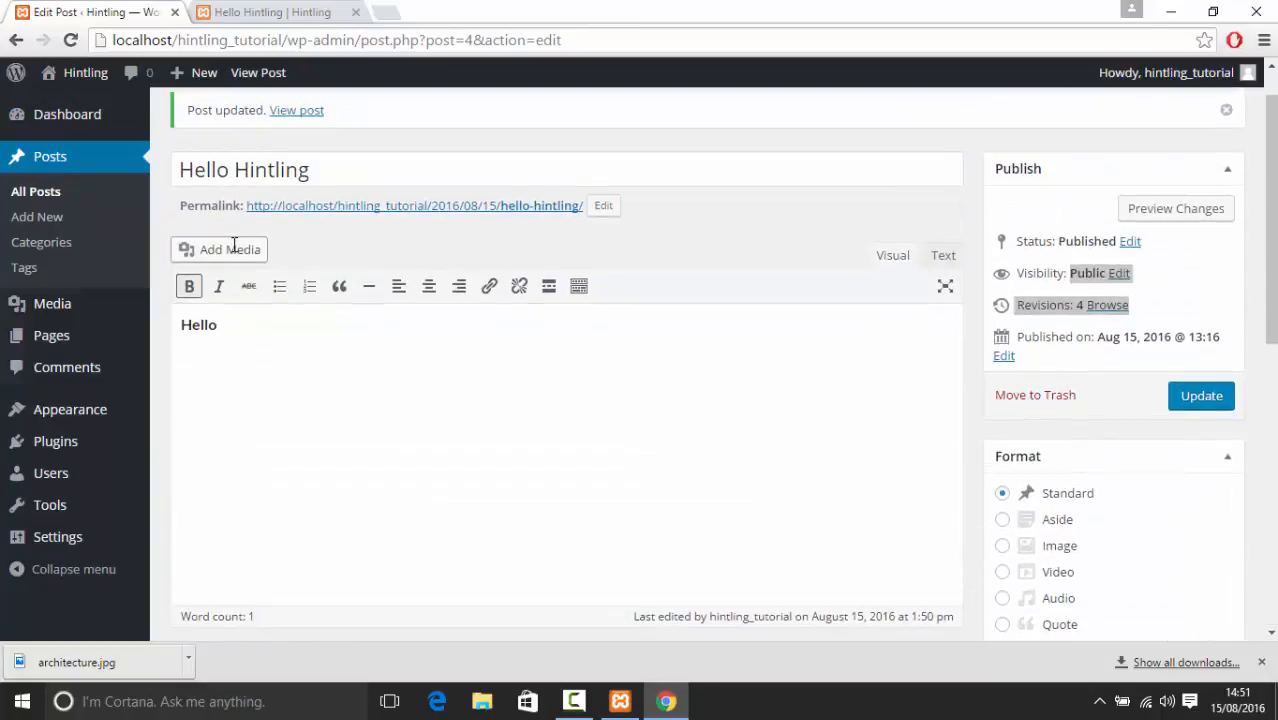